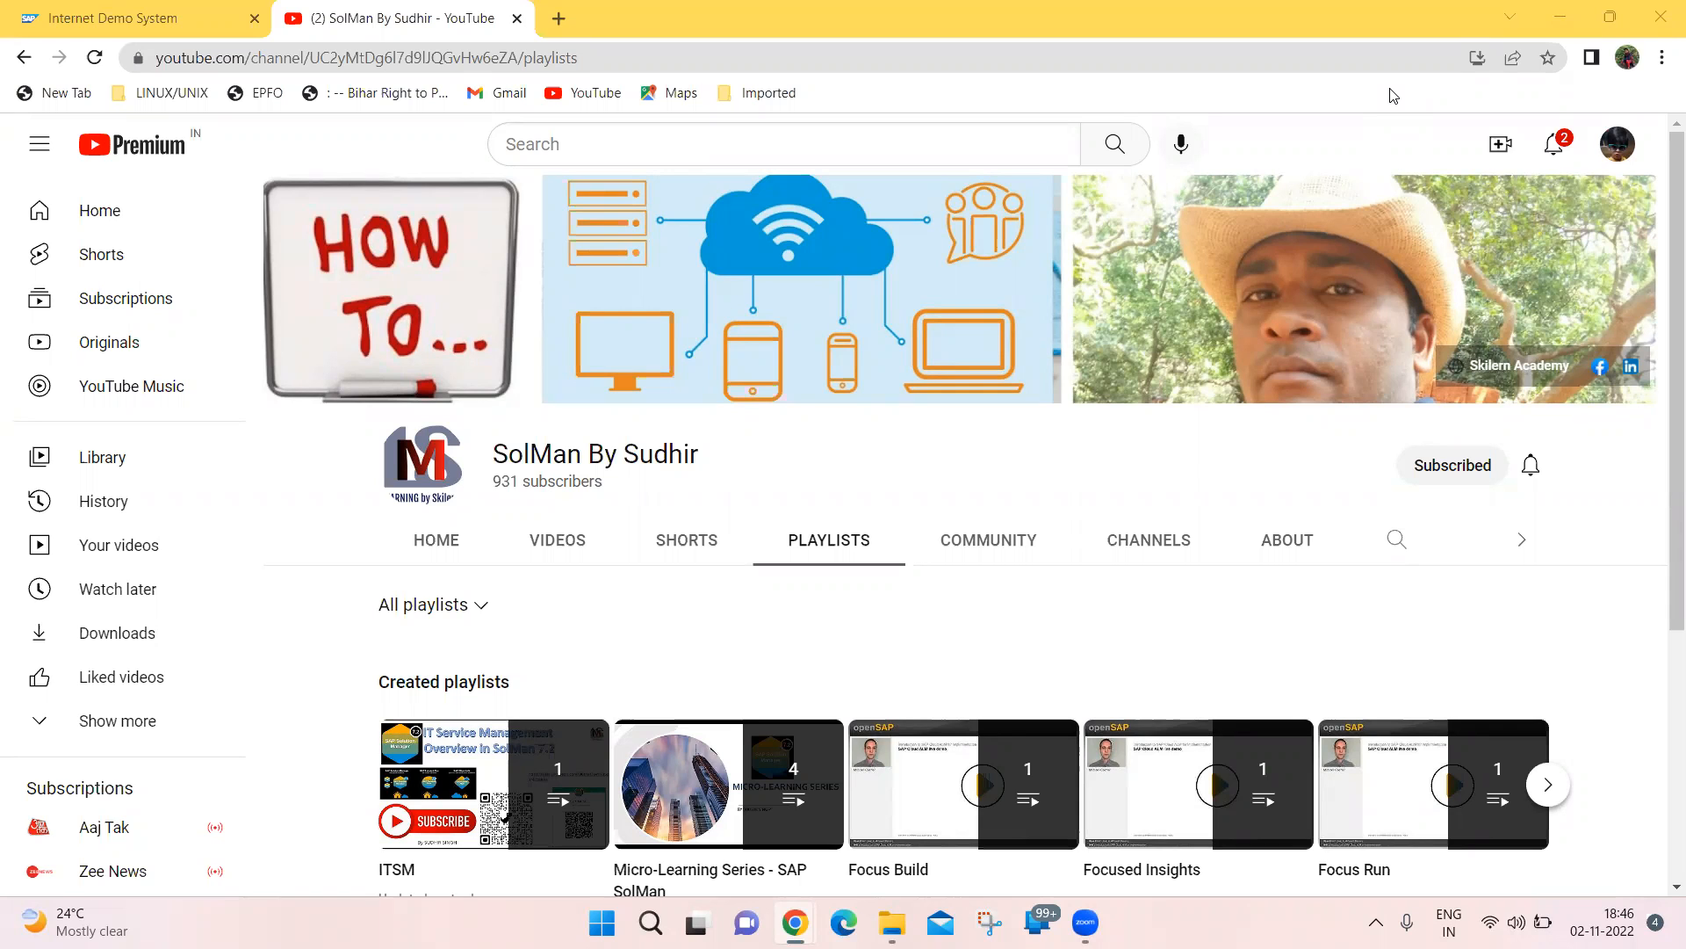
# Strip the channel path from the web address and load the YouTube home page
pyautogui.click(564, 156)
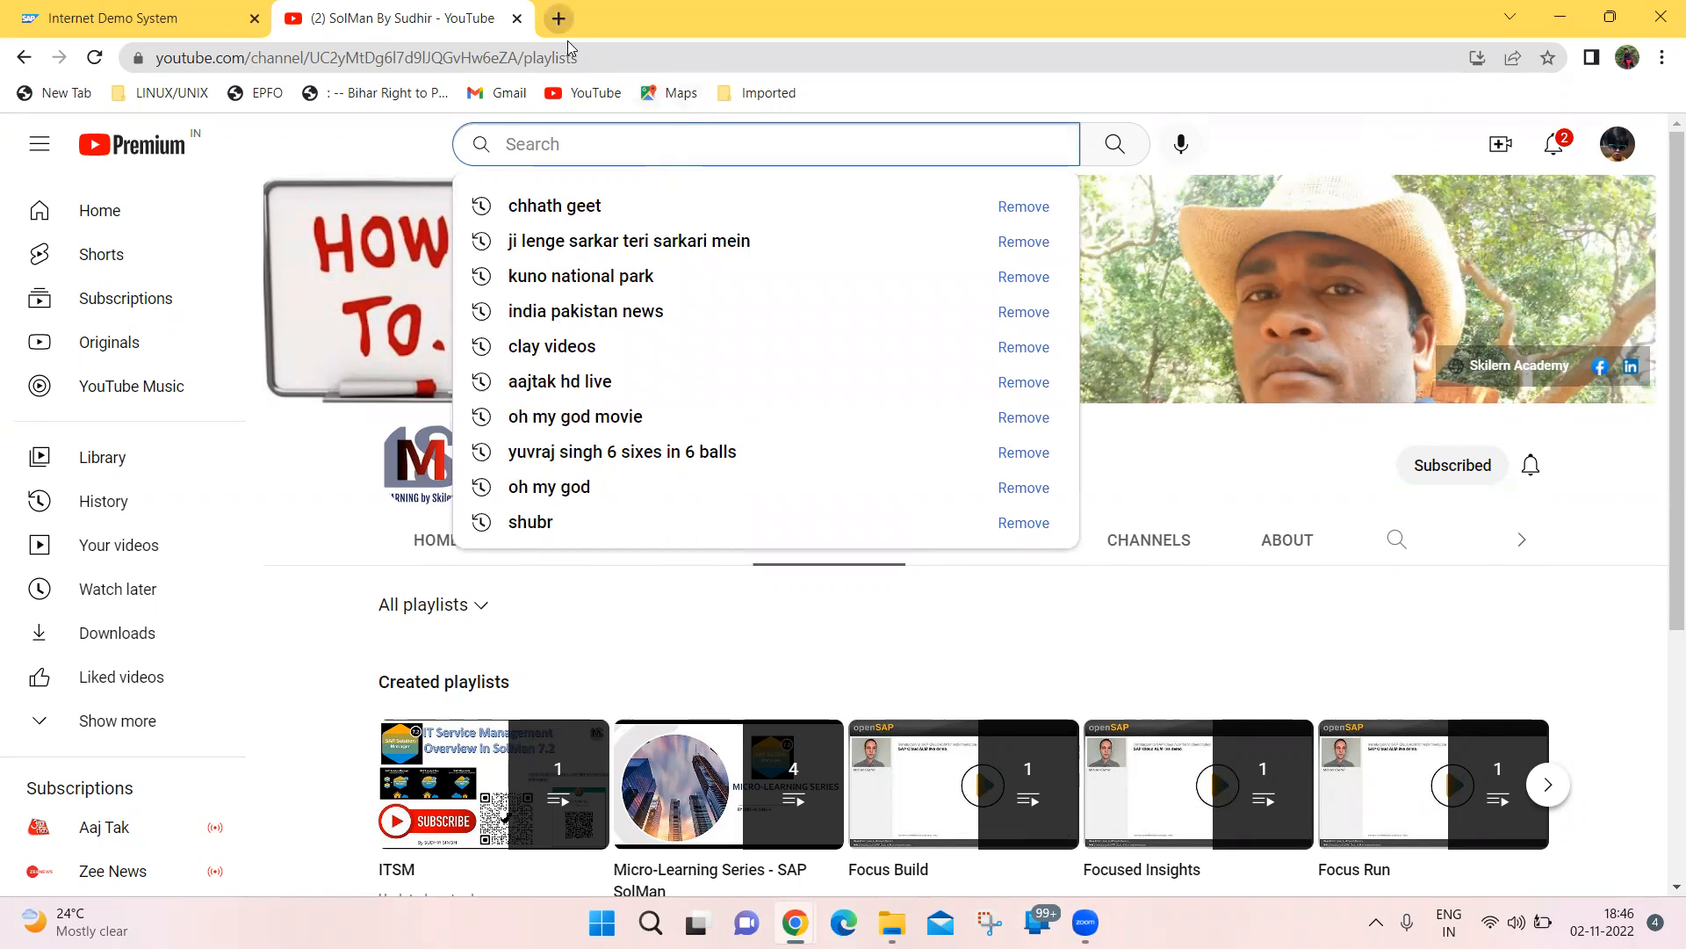
pyautogui.click(347, 151)
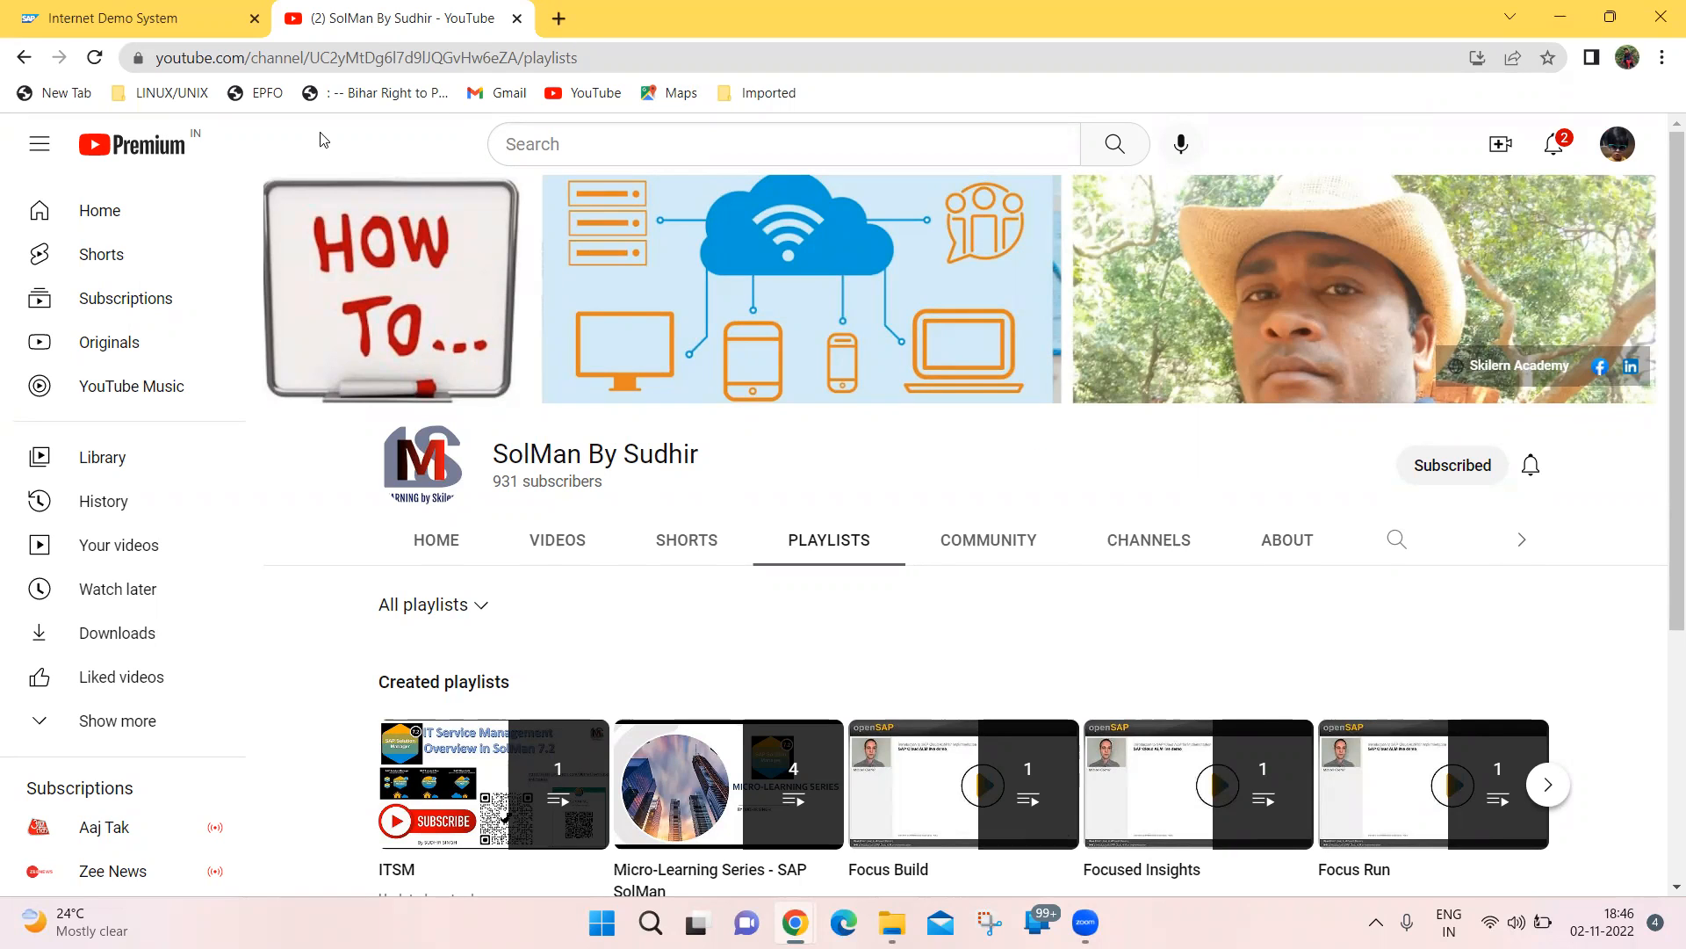
pyautogui.moveTo(254, 58); pyautogui.dragTo(1122, 103)
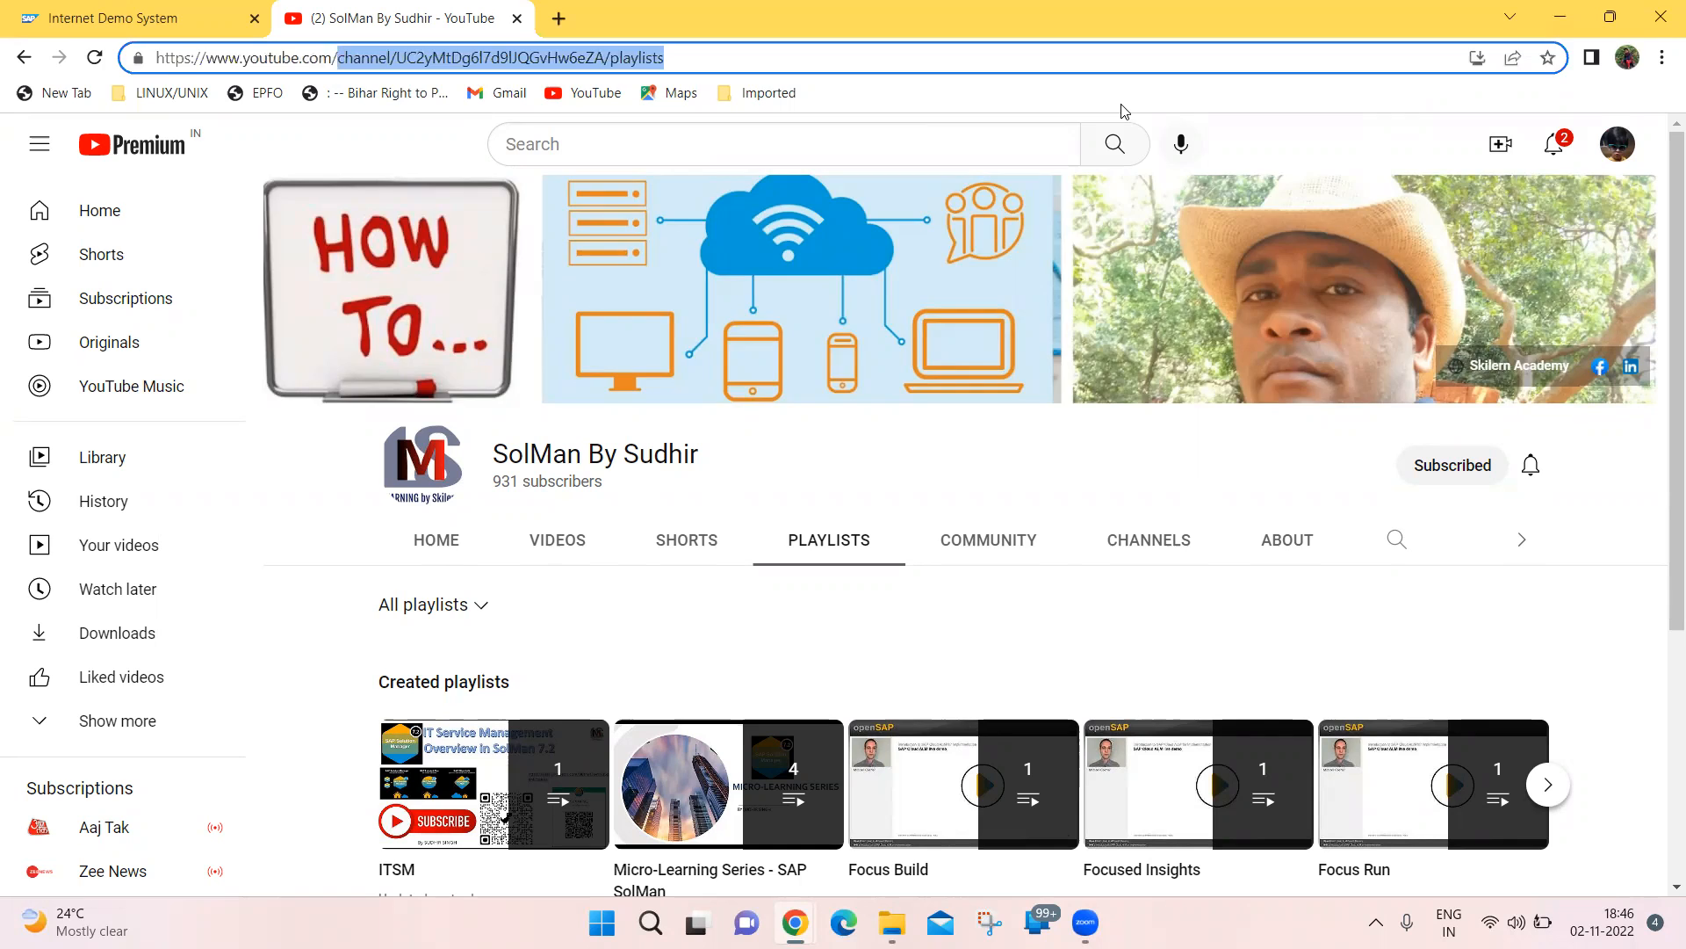
pyautogui.press('BackSpace')
pyautogui.press('Return')
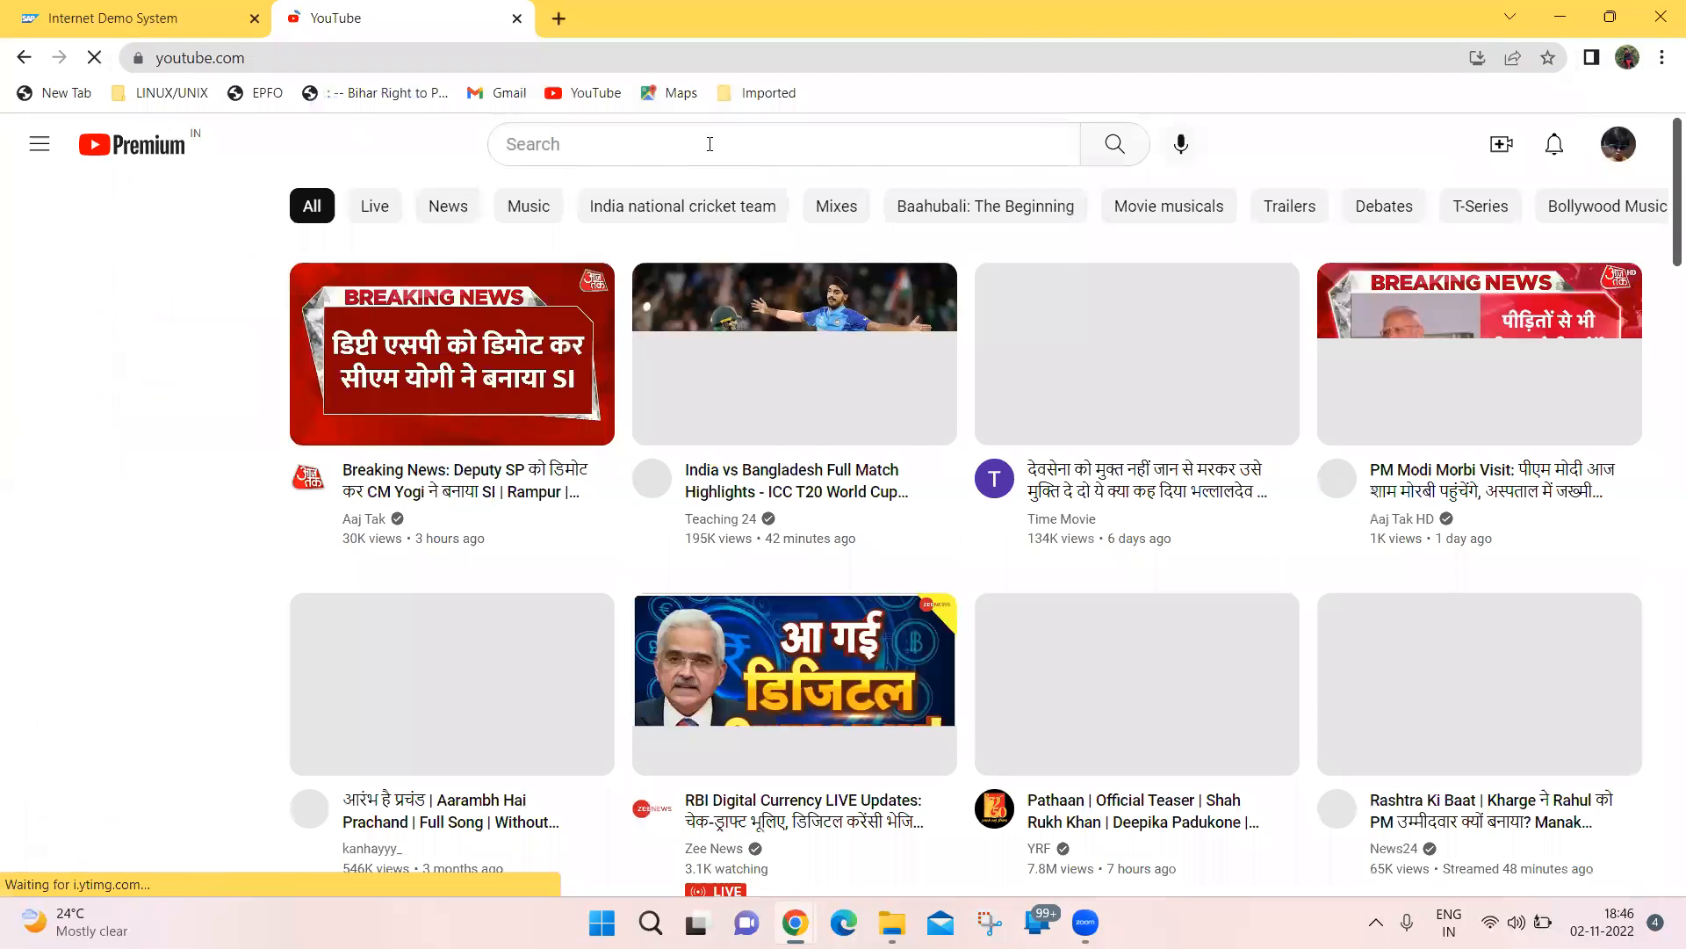
pyautogui.click(709, 144)
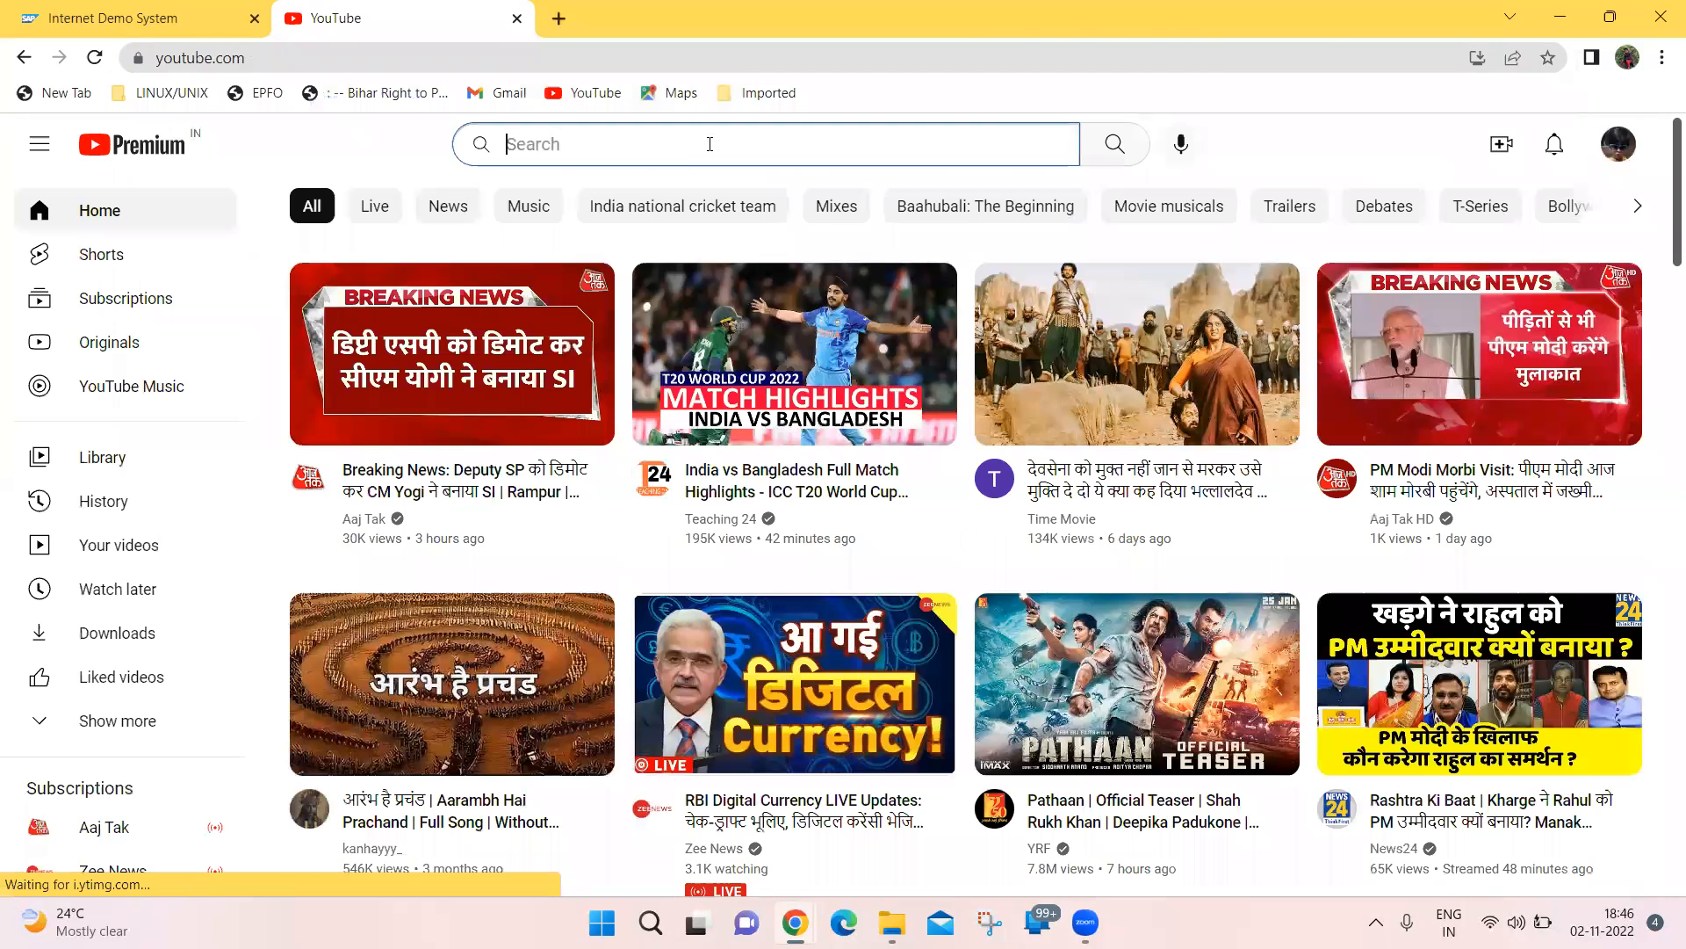
pyautogui.write('@solmay')
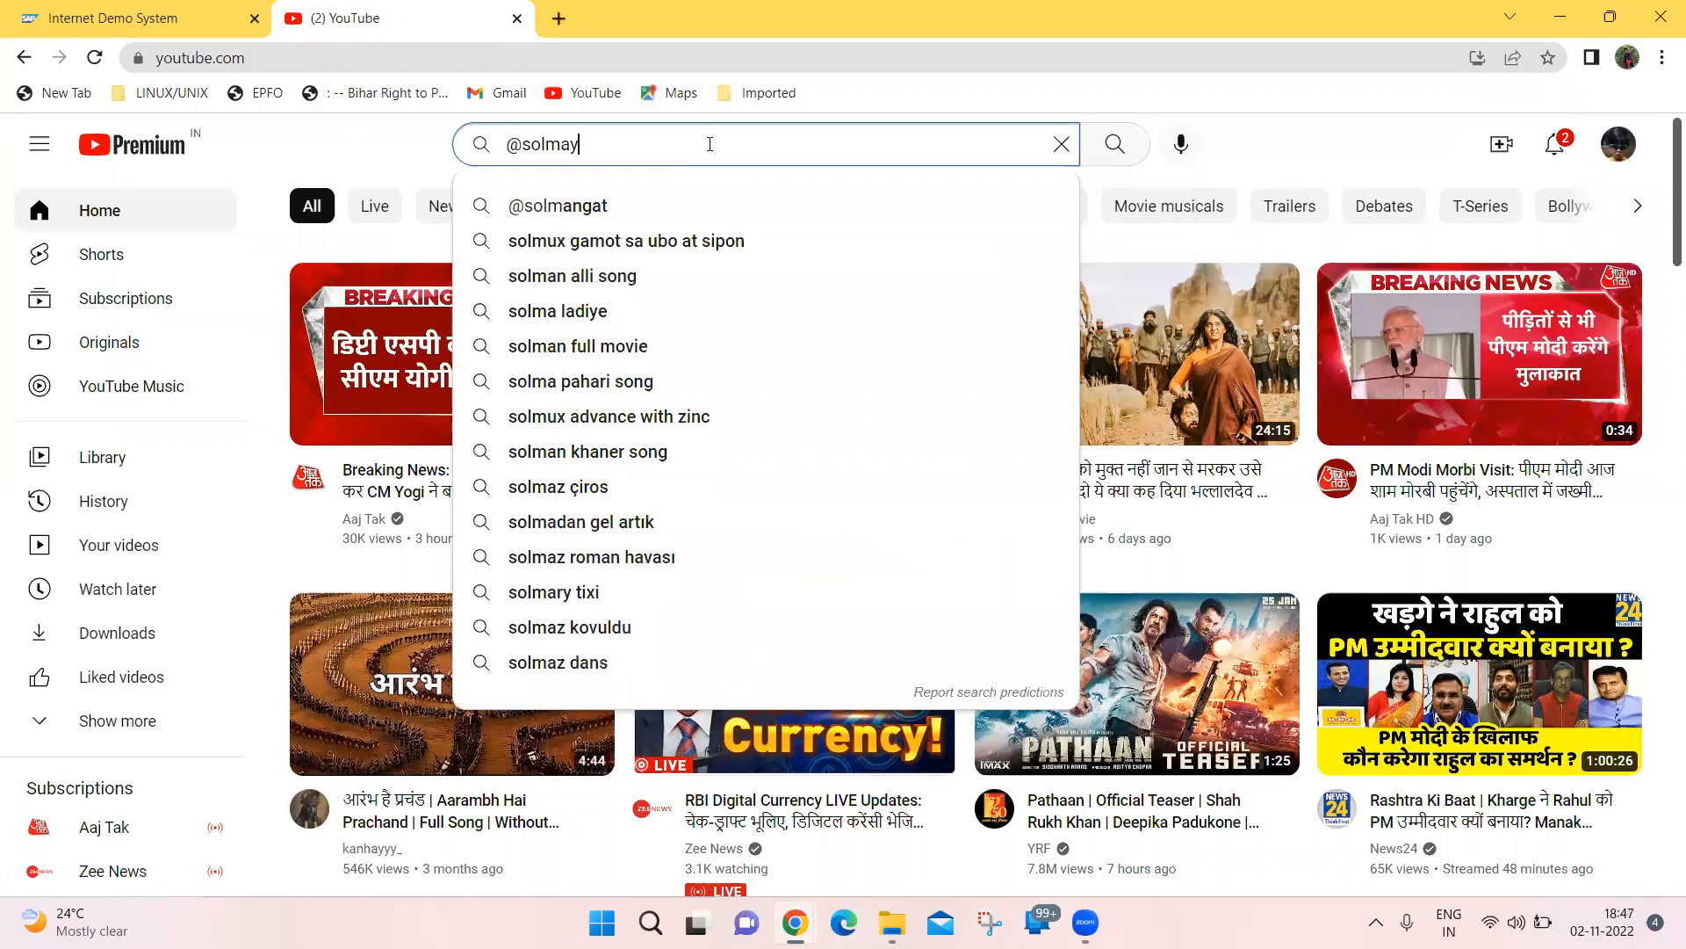
pyautogui.press('BackSpace')
pyautogui.write('n')
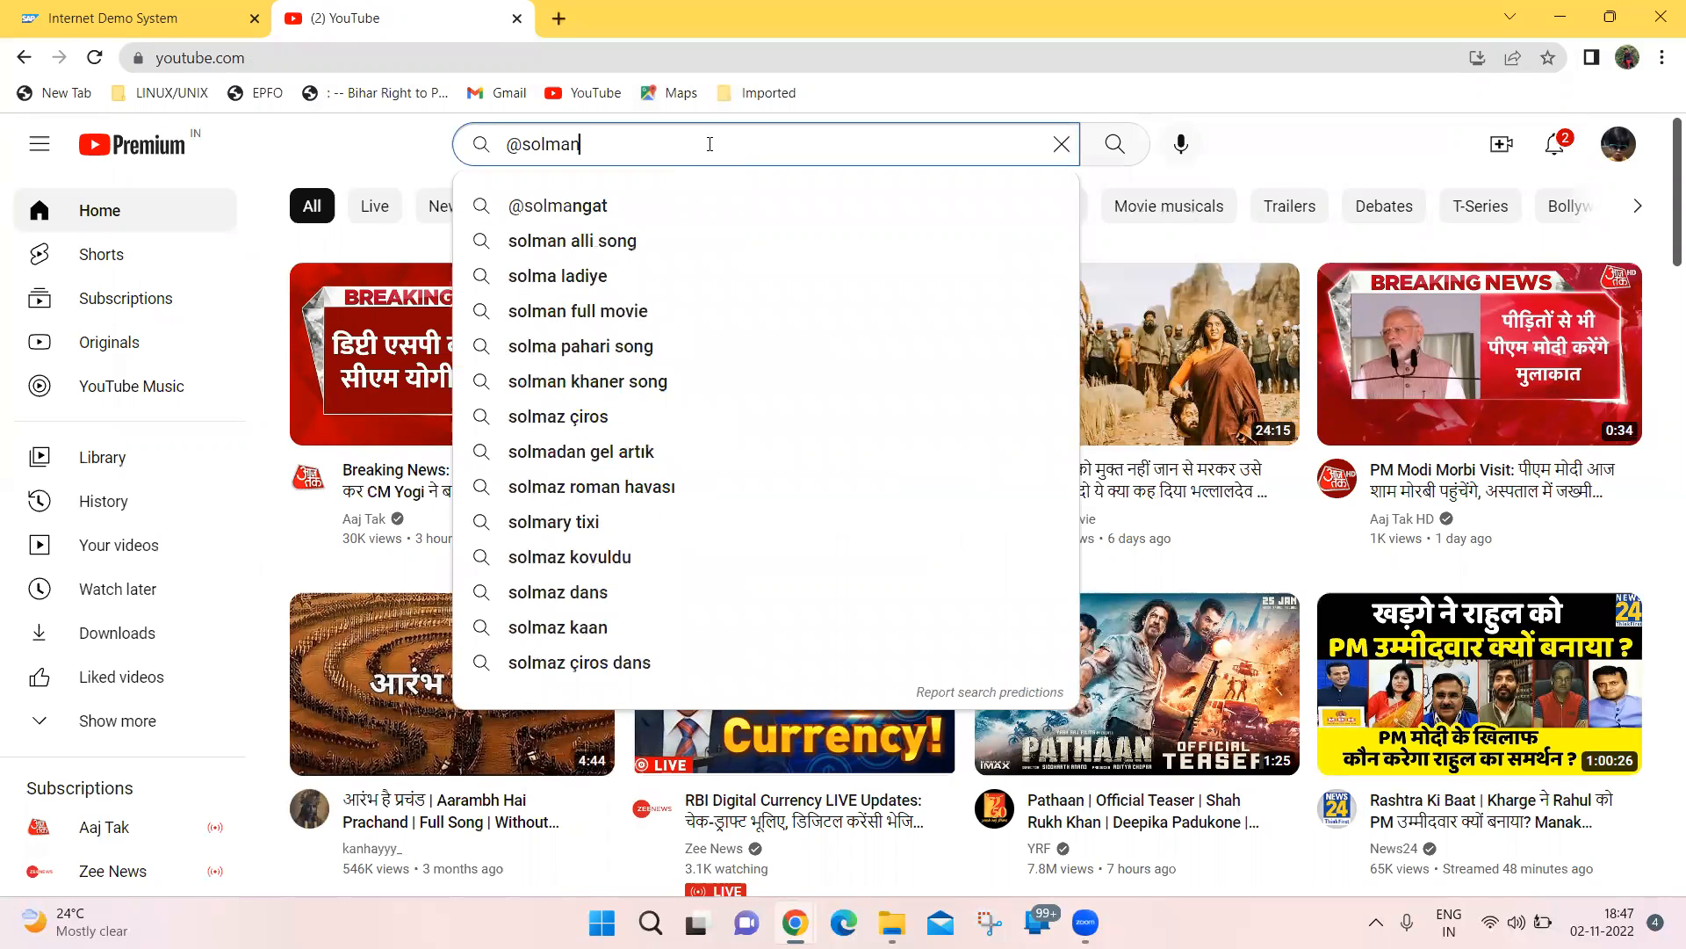
pyautogui.write('bysudhir')
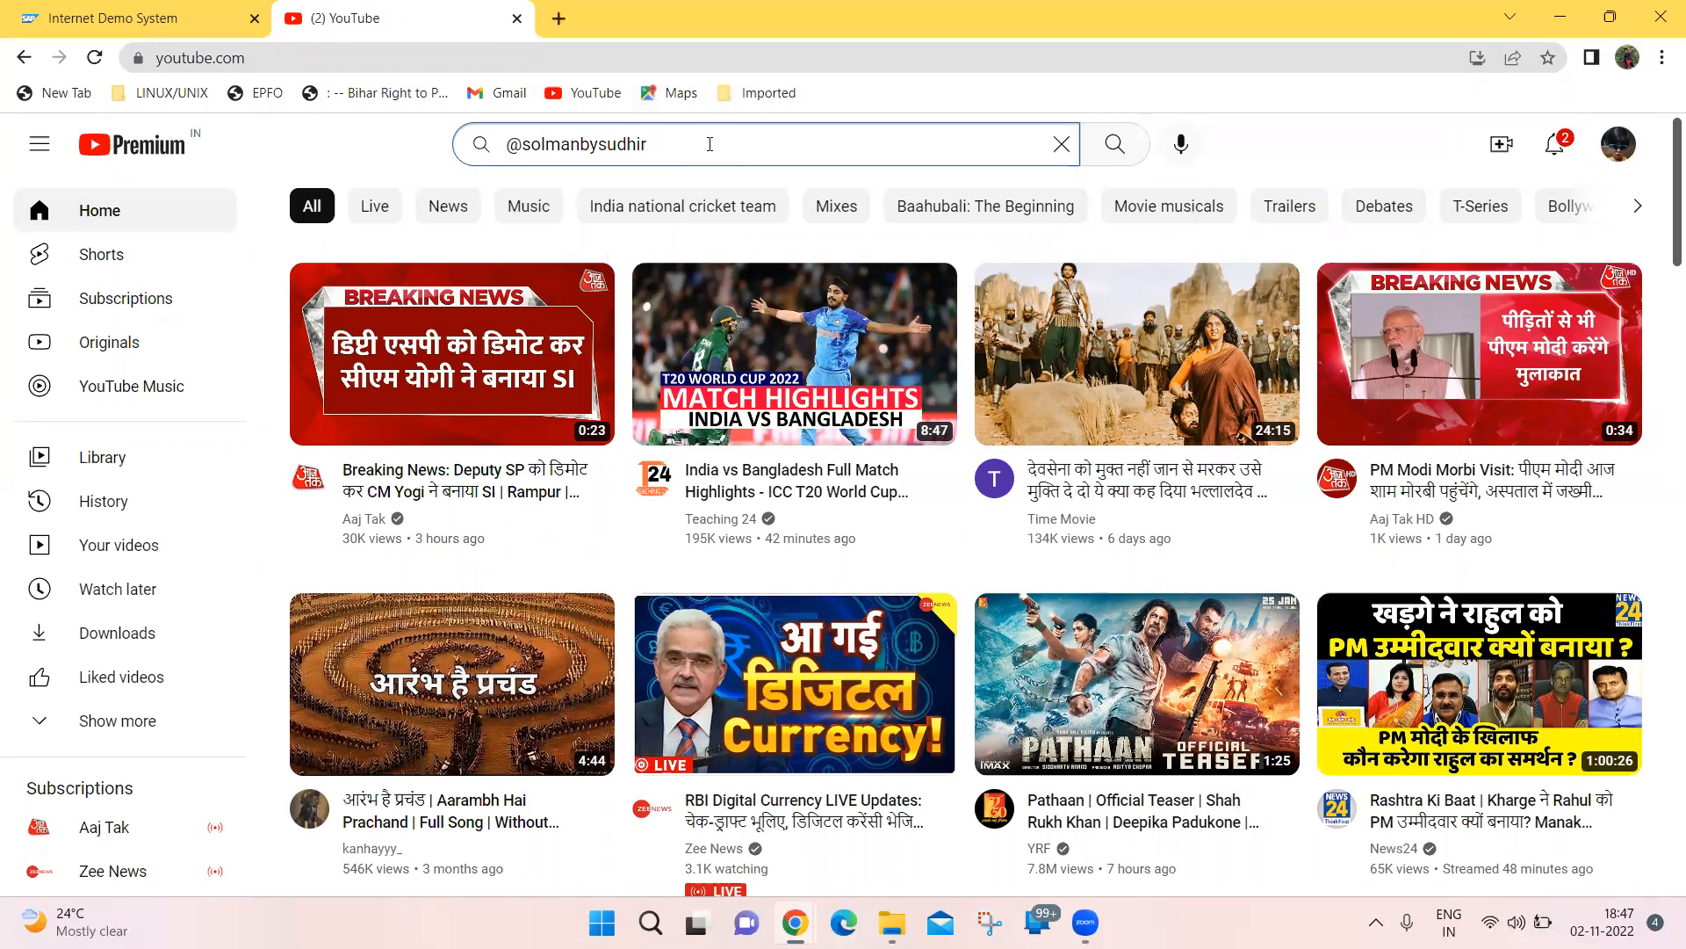
pyautogui.press('Return')
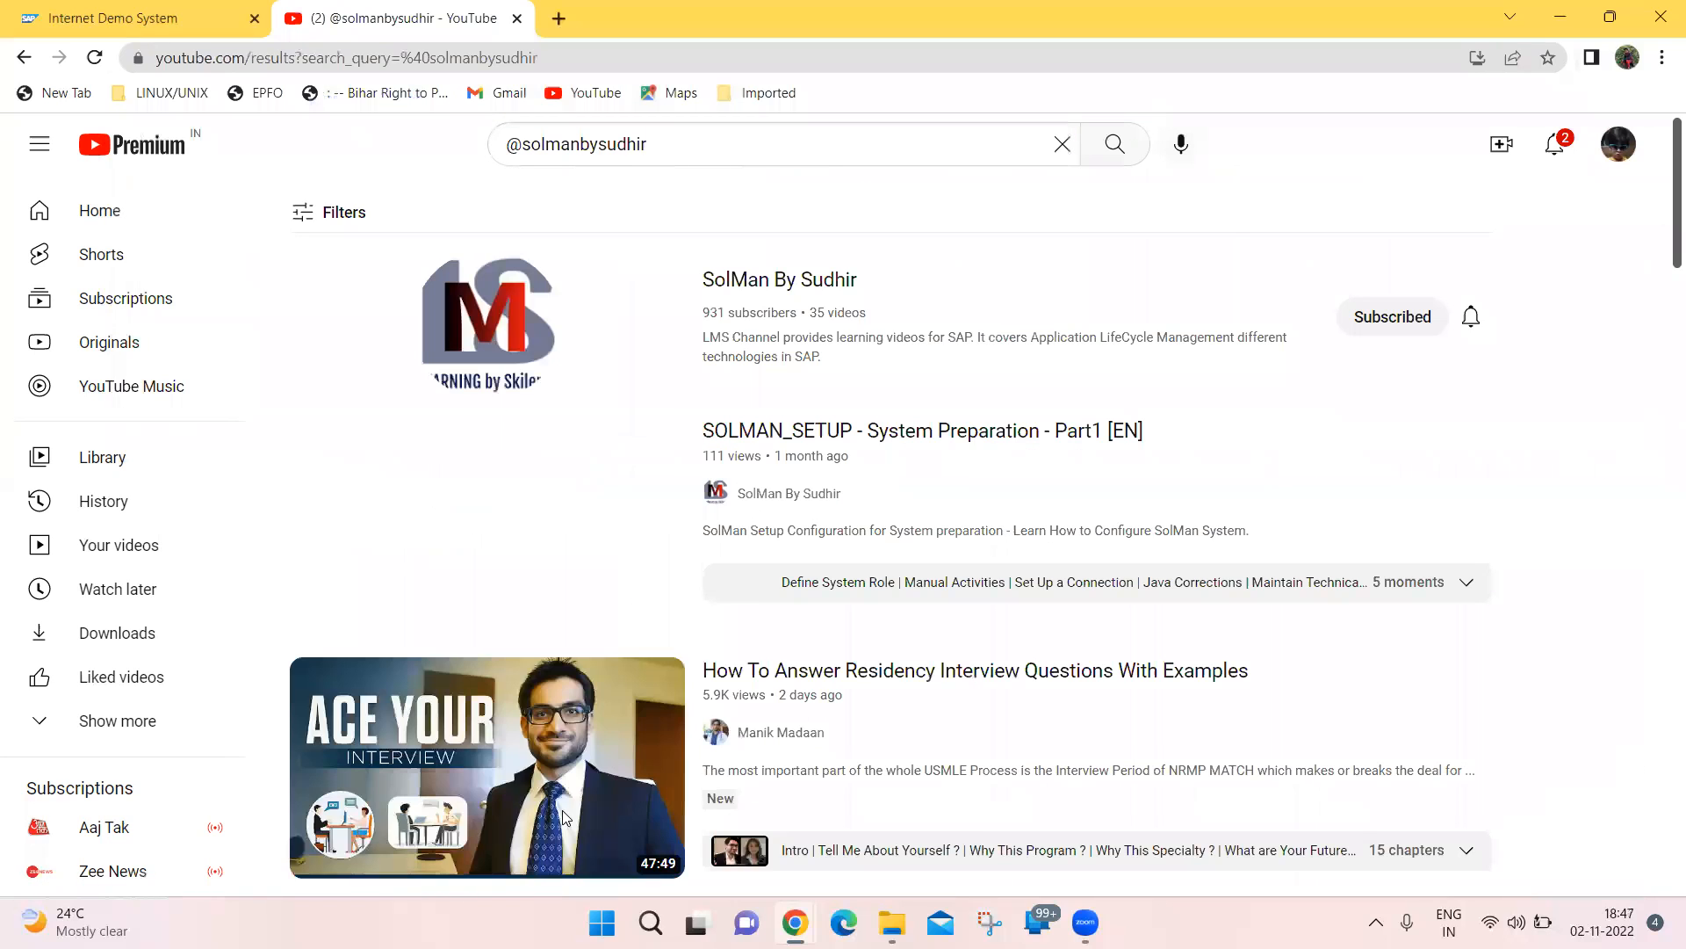
pyautogui.click(781, 281)
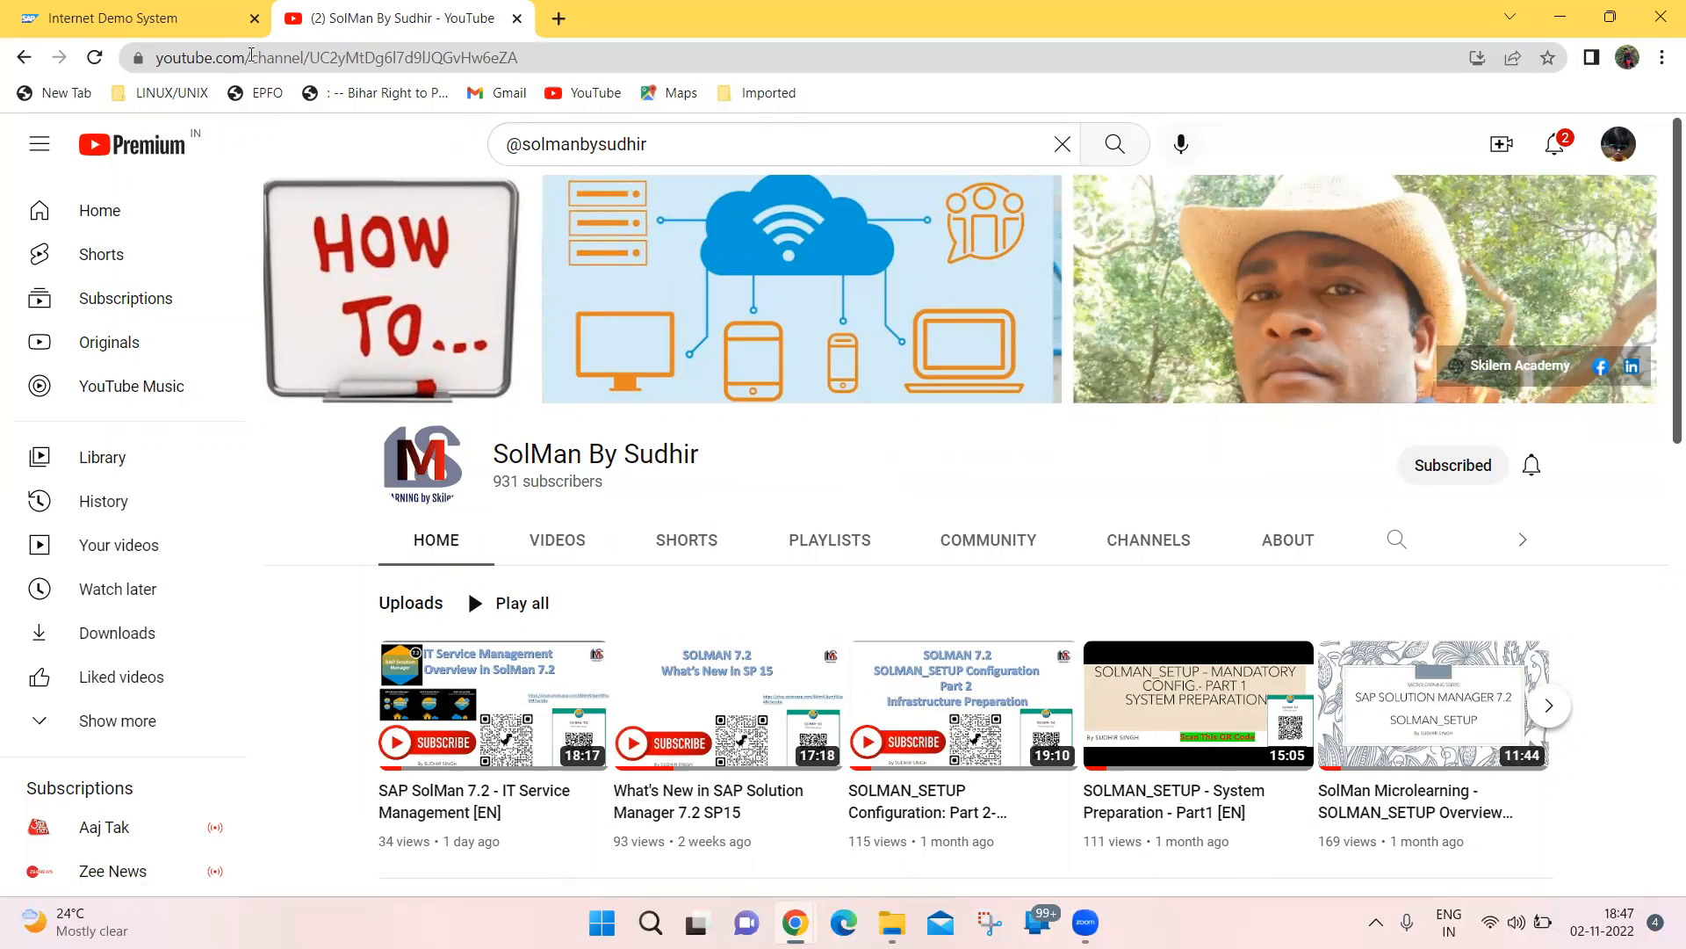
pyautogui.click(250, 55)
pyautogui.moveTo(337, 57); pyautogui.dragTo(775, 79)
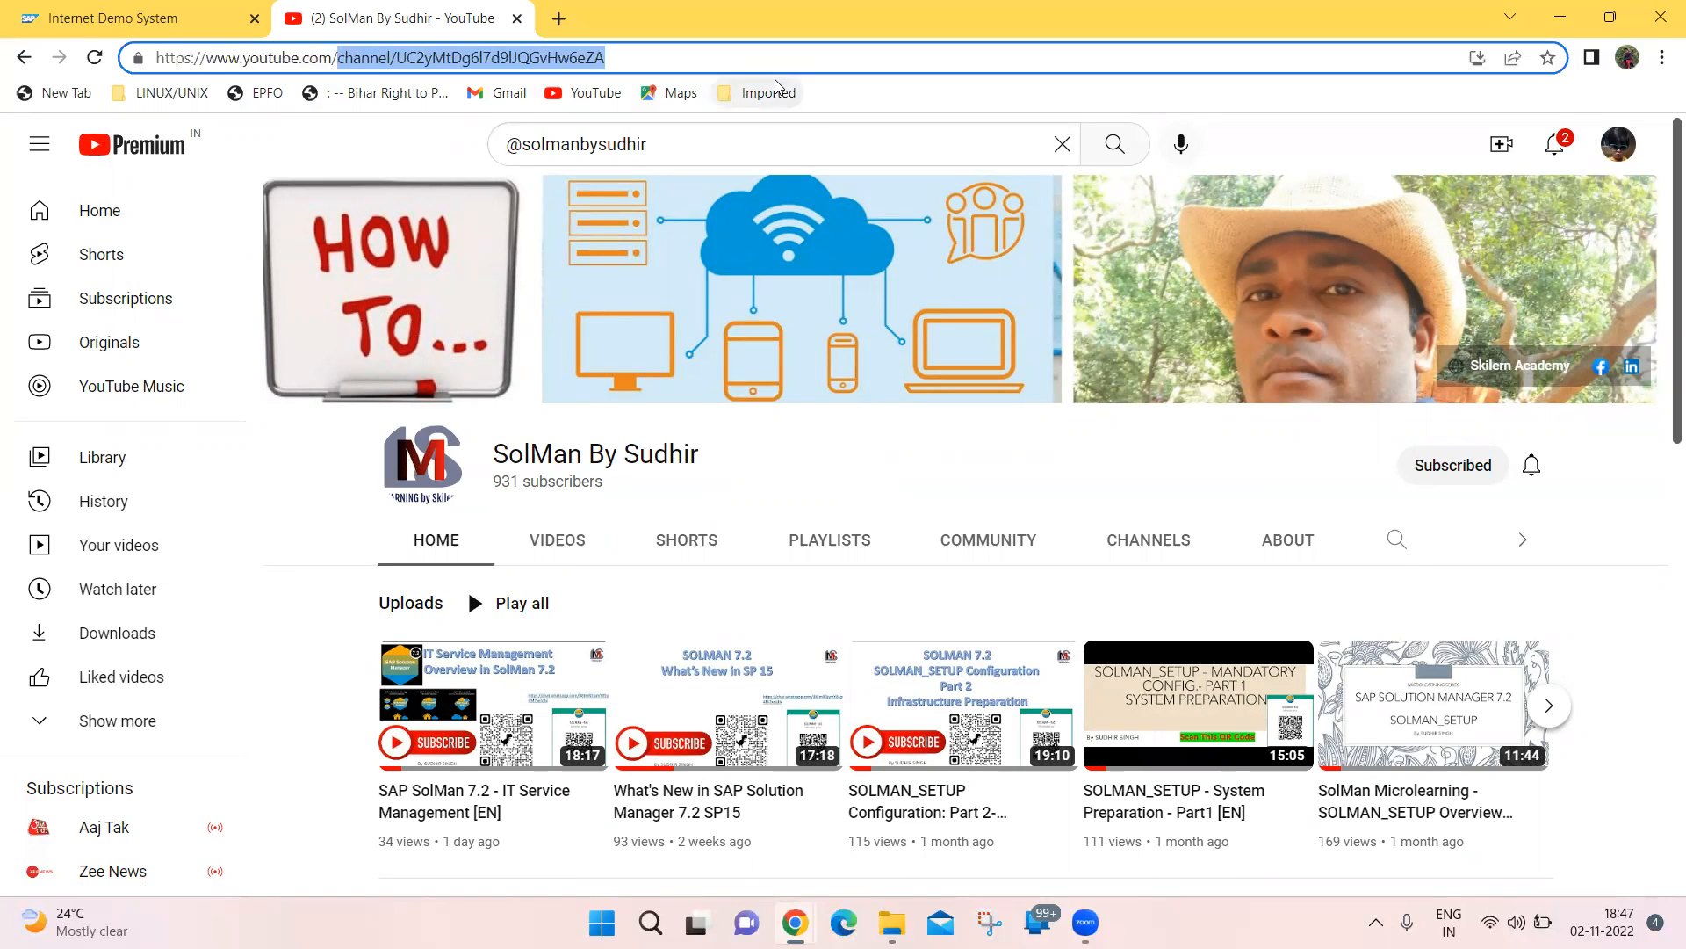
pyautogui.press('BackSpace')
pyautogui.write('@')
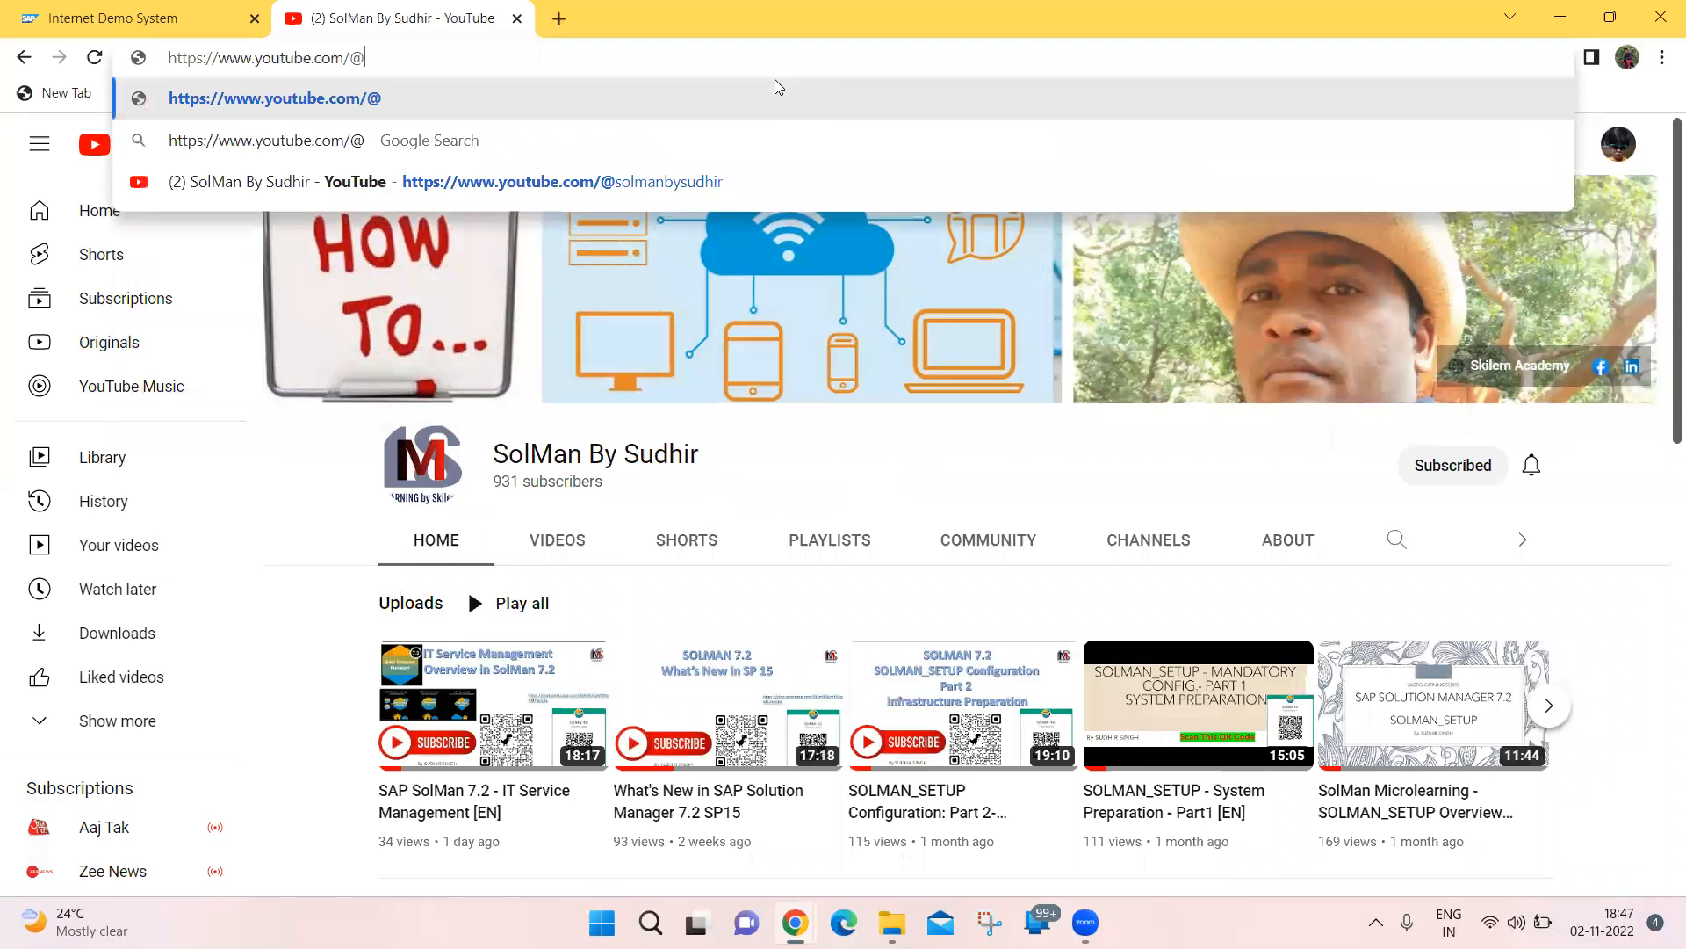
pyautogui.write('solma')
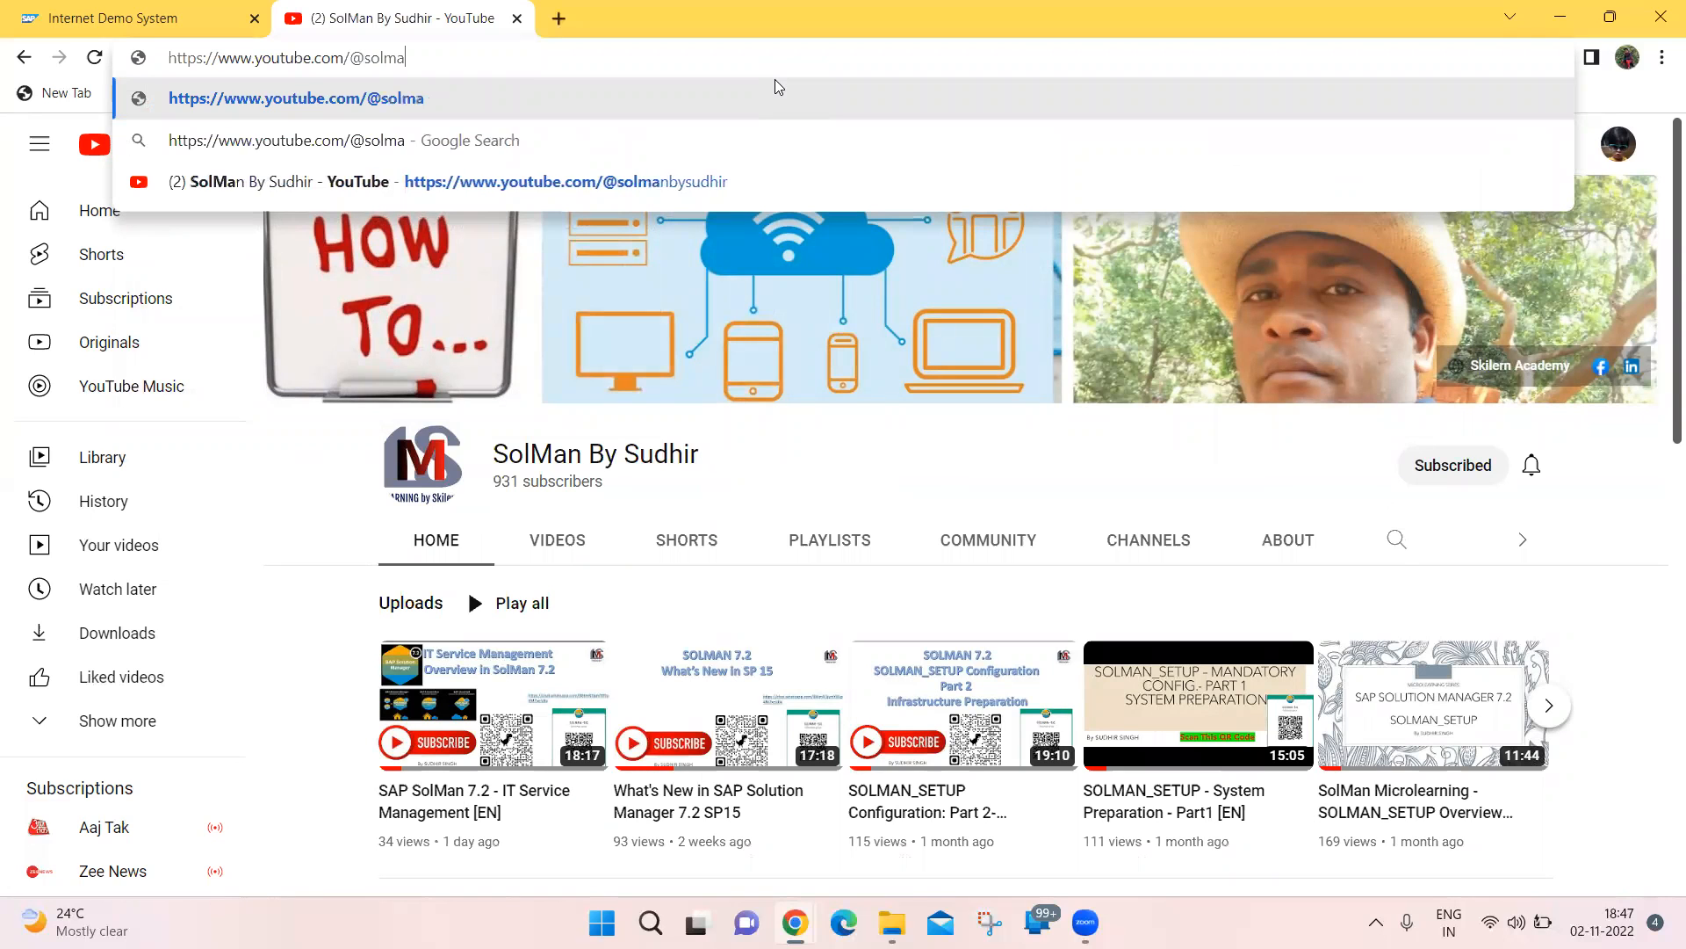
pyautogui.write('nbysudhir')
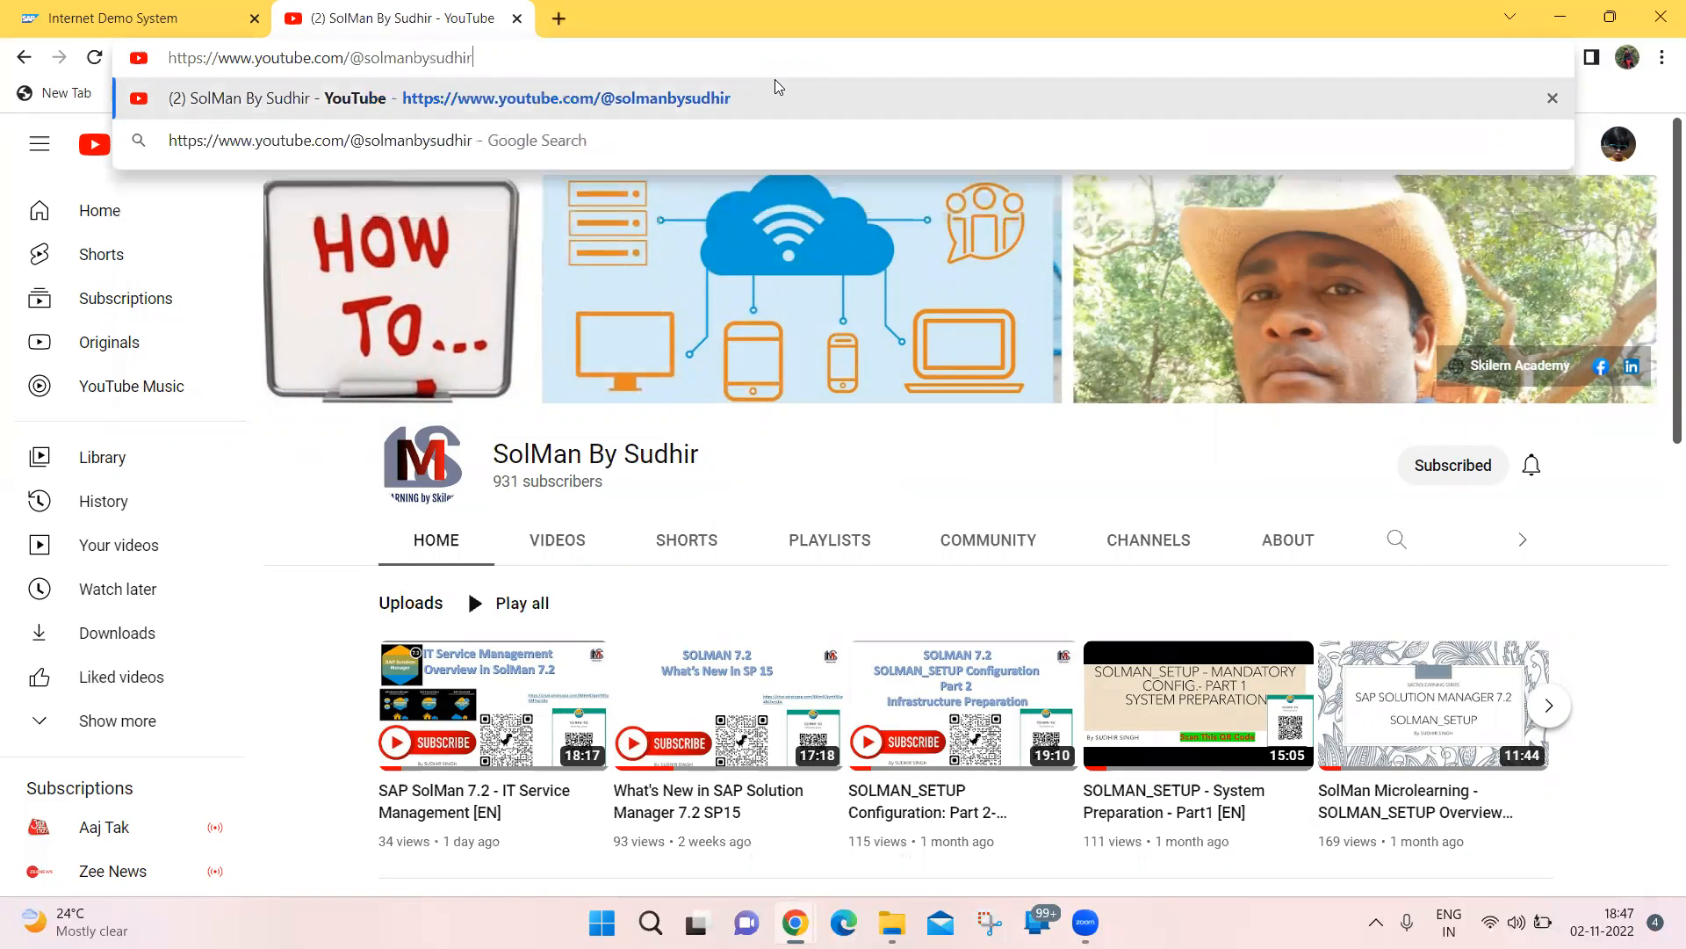
pyautogui.press('Return')
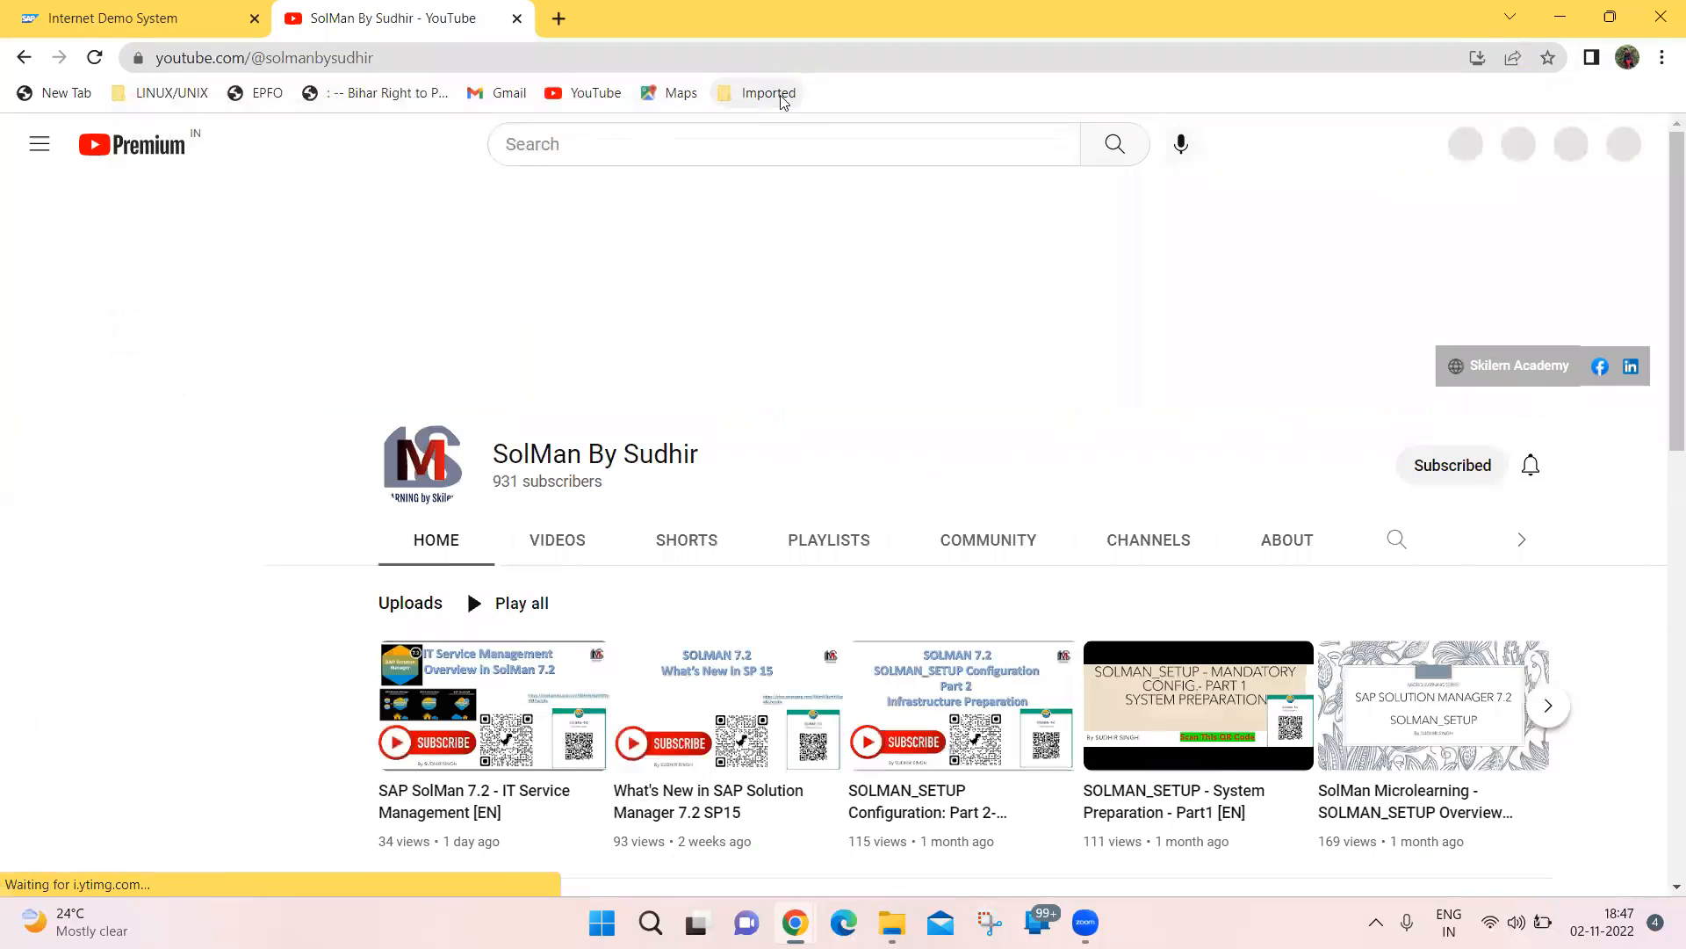
pyautogui.click(431, 60)
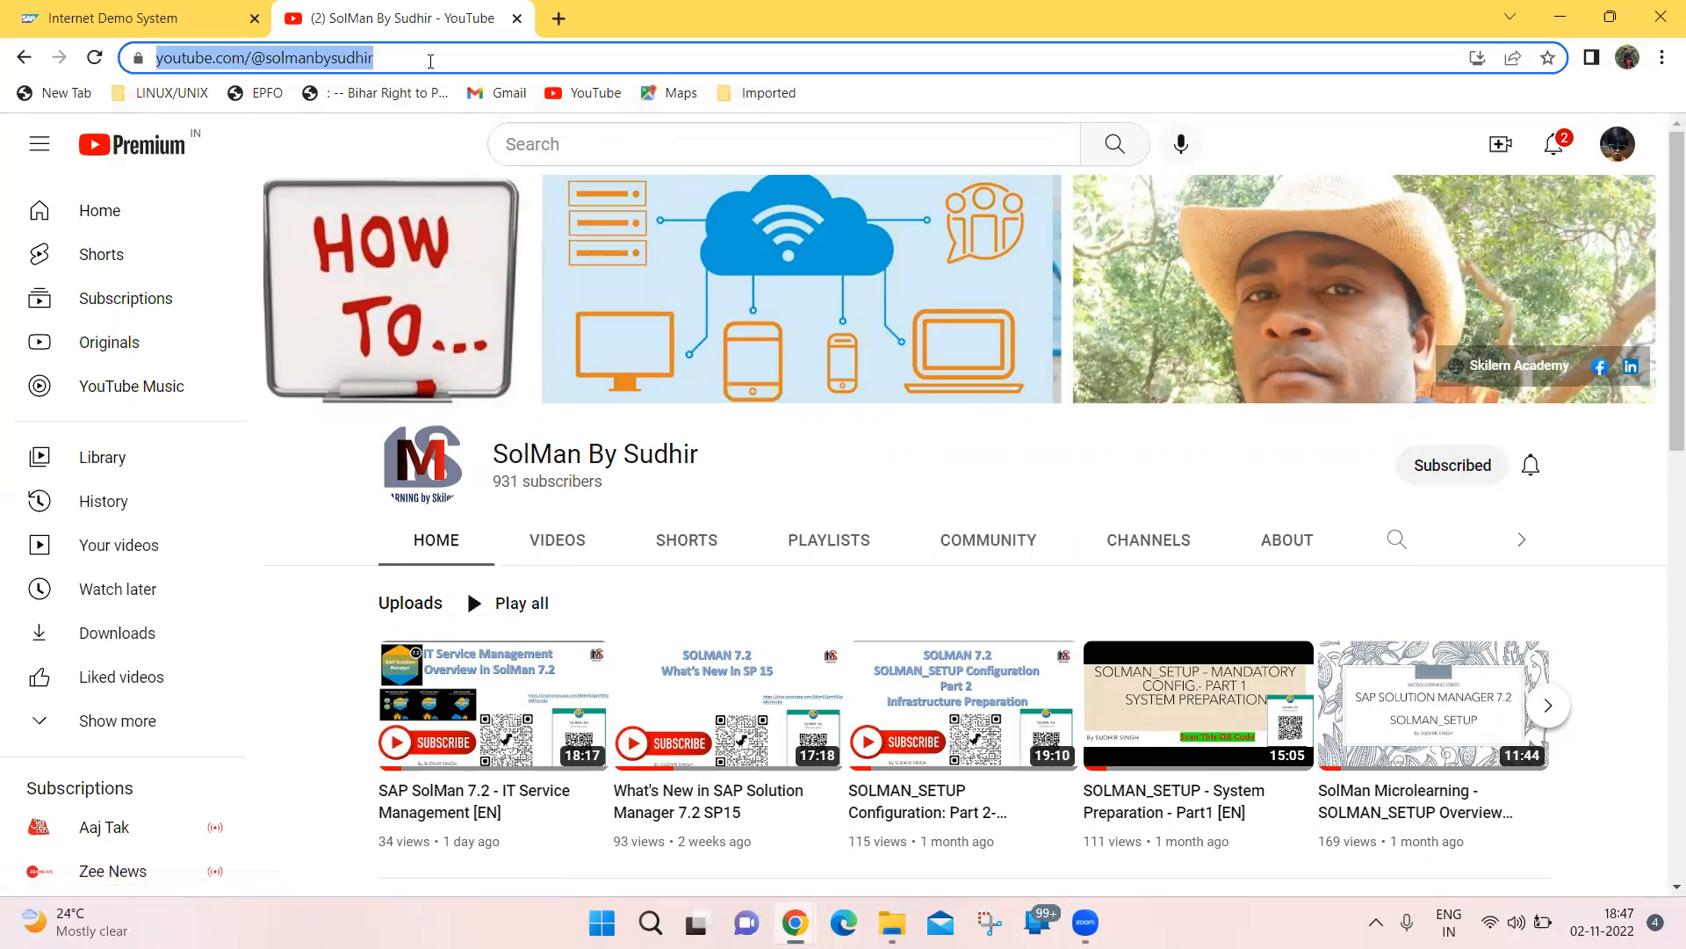
pyautogui.click(430, 59)
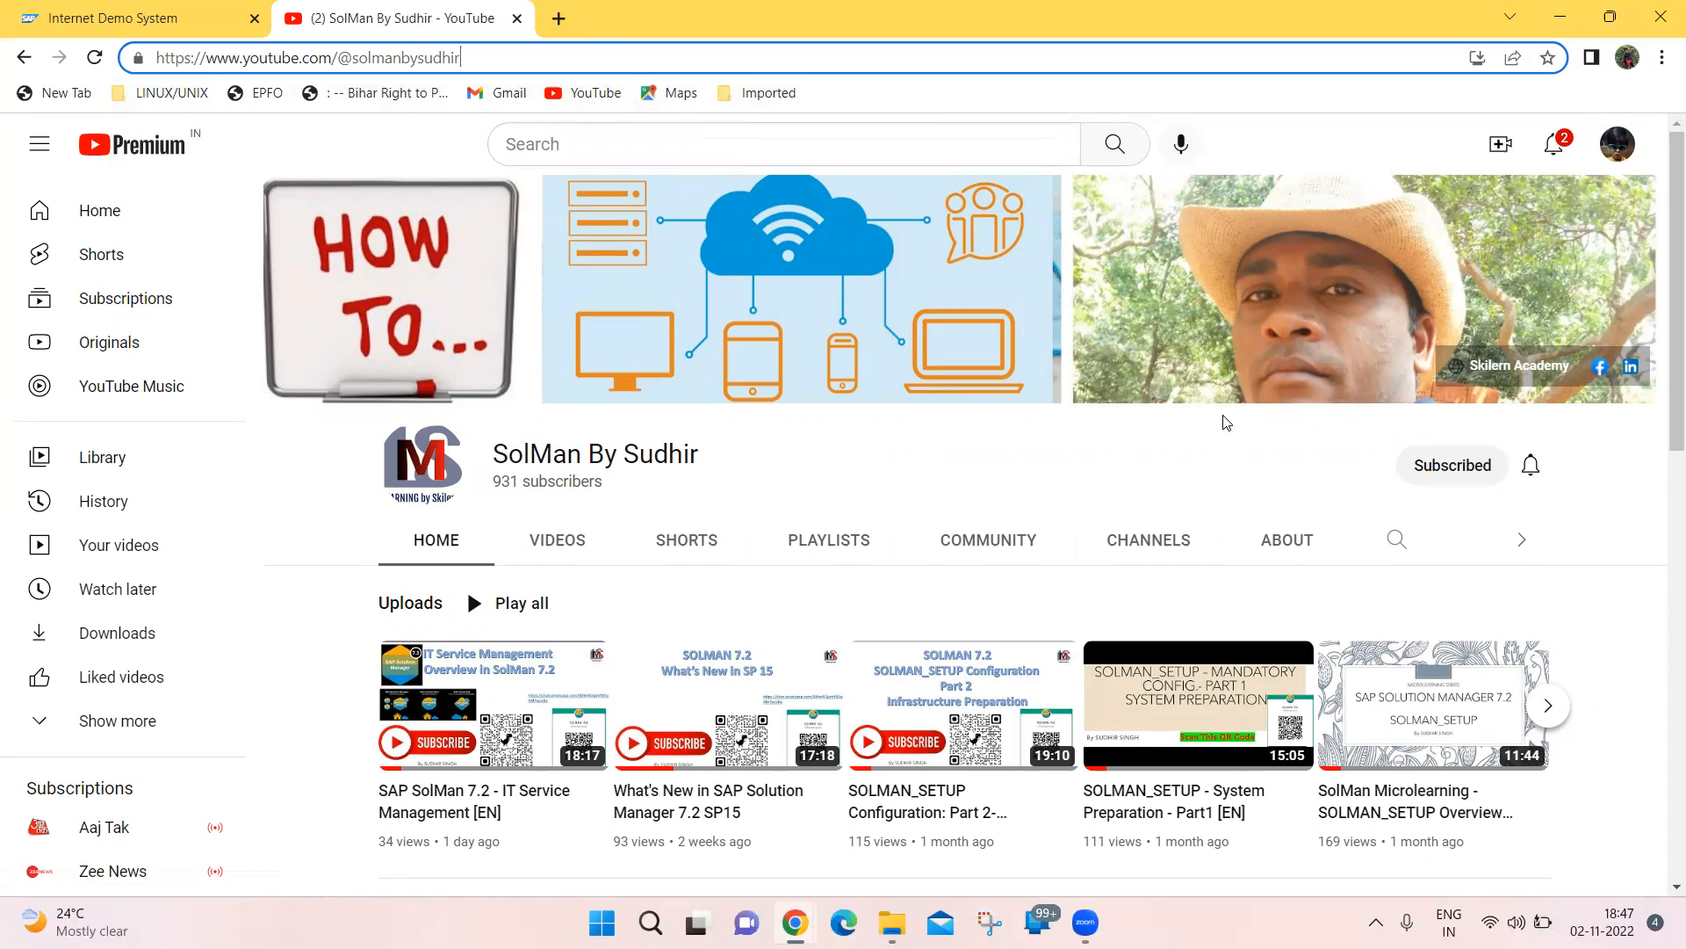
pyautogui.click(590, 147)
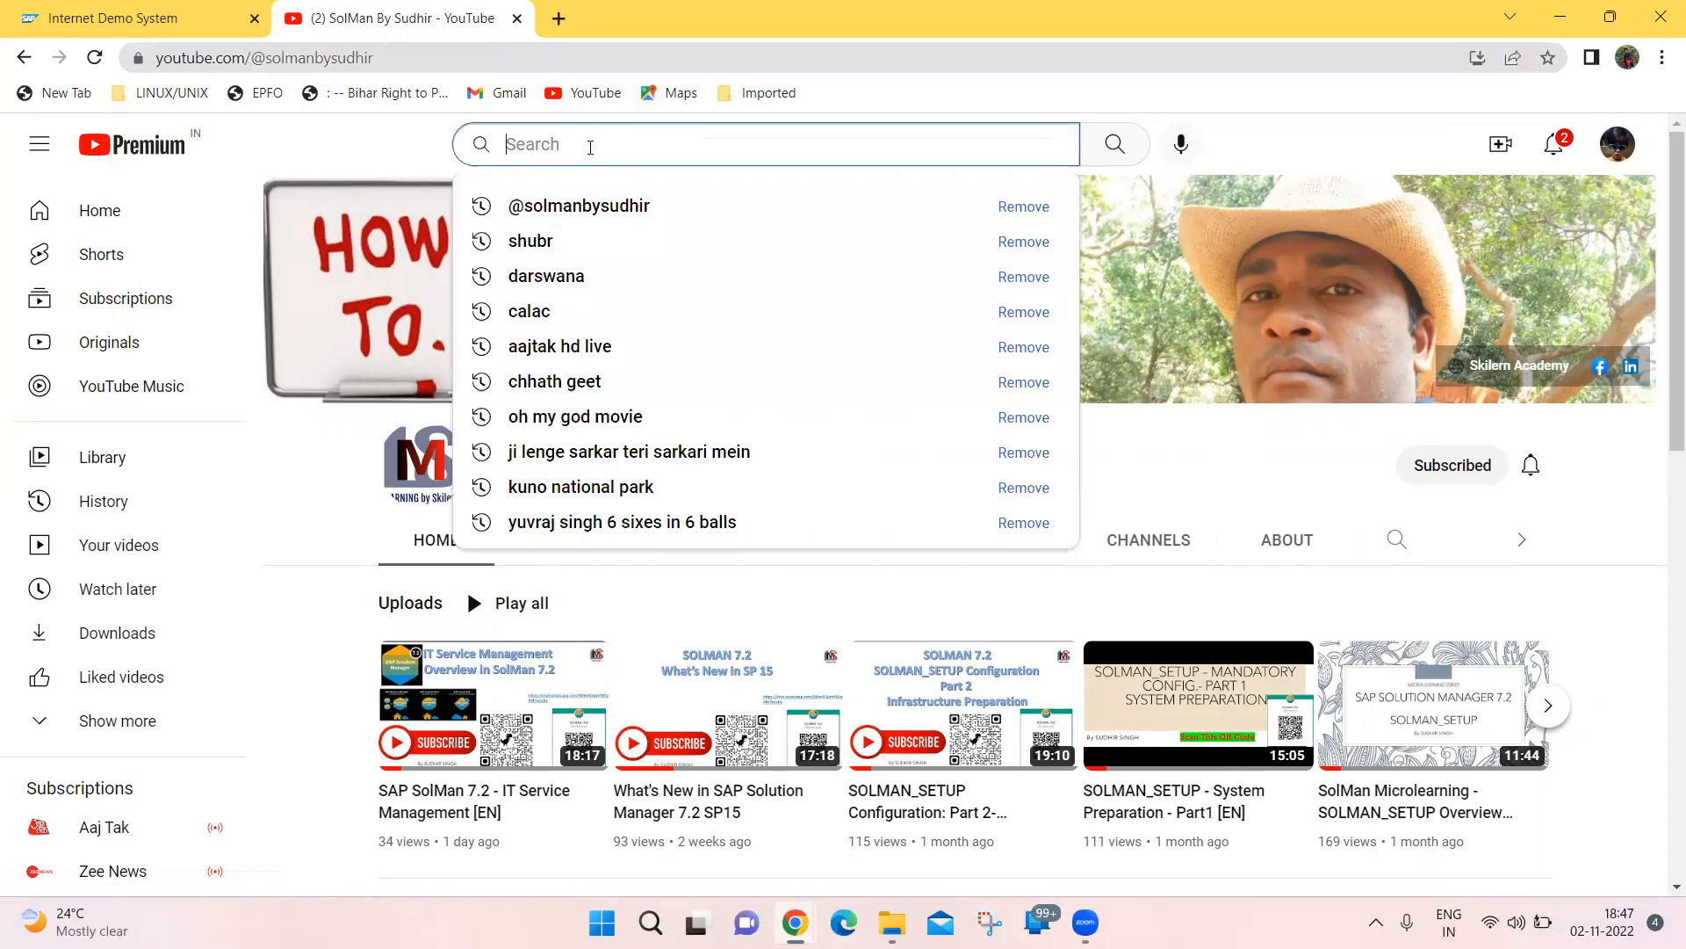
pyautogui.click(590, 211)
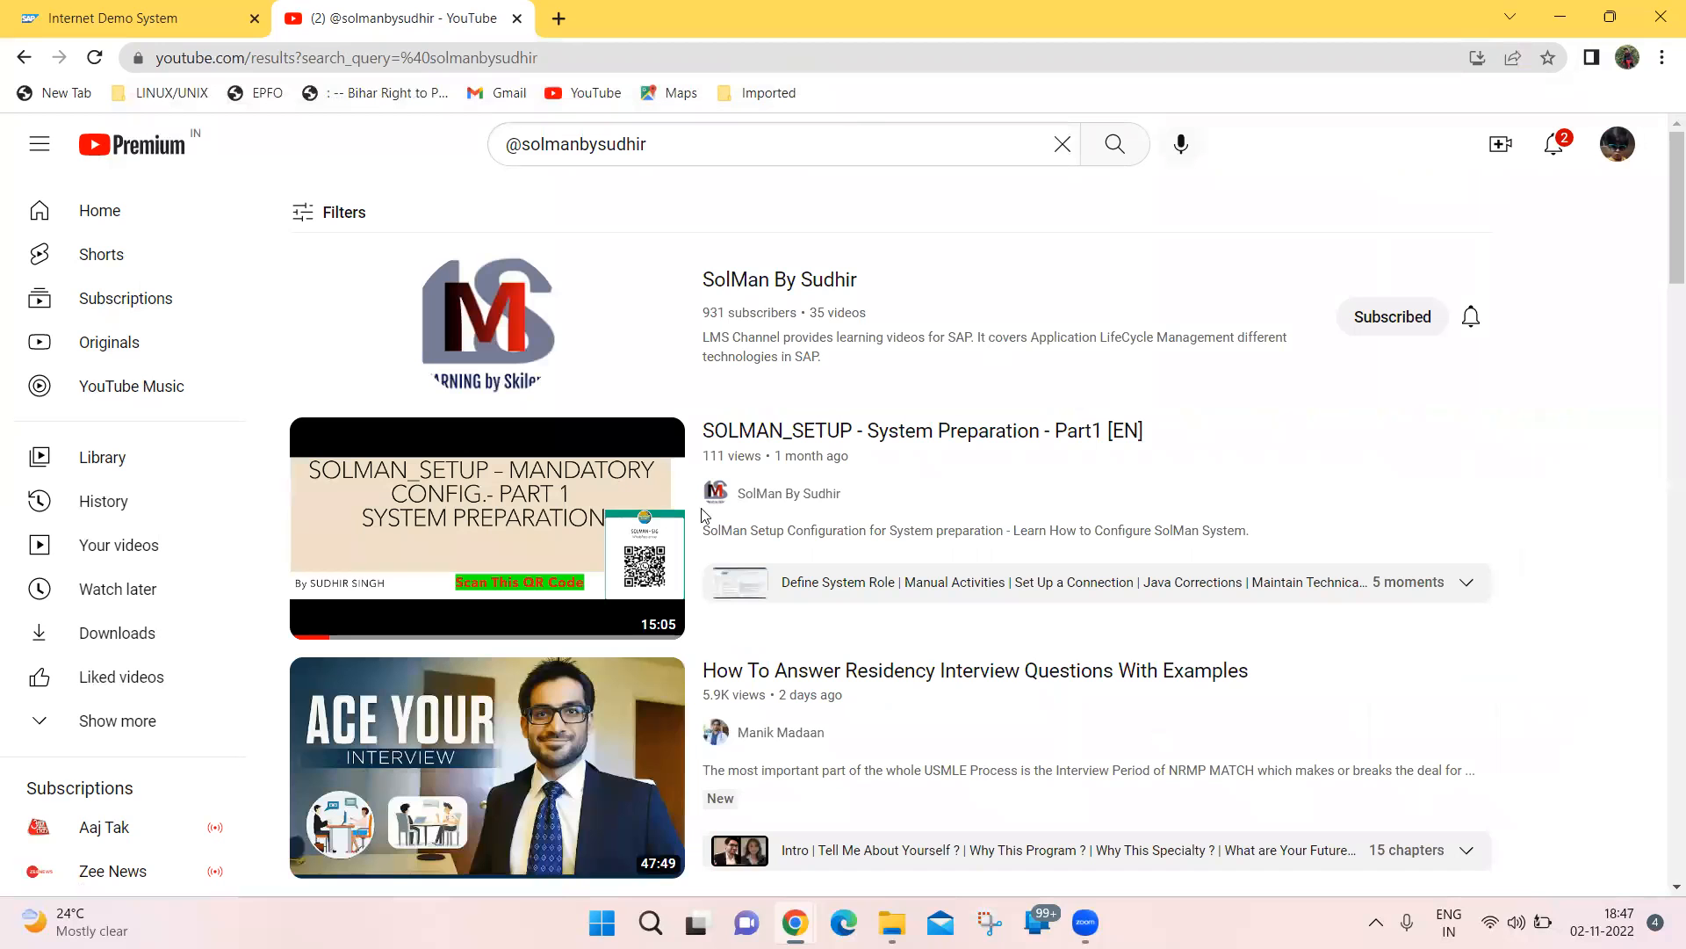
pyautogui.click(761, 283)
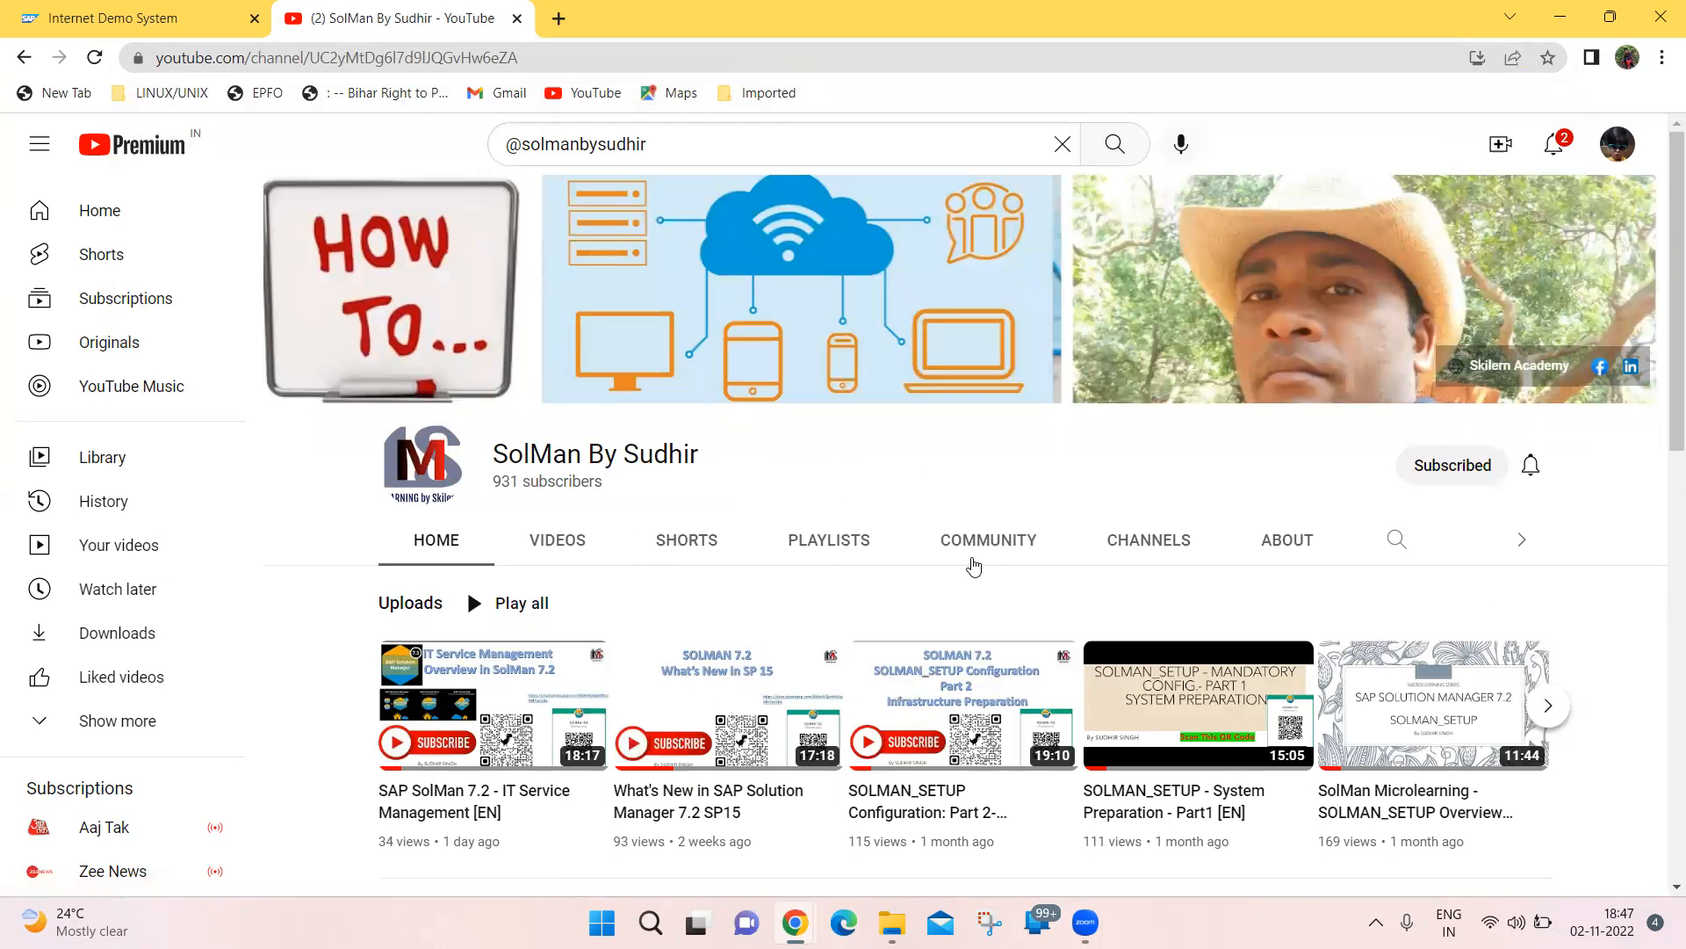
# Look through the channel's Created playlists and SAP SolMan playlists, and return to the channel's home page
pyautogui.scroll(-1, 879, 536)
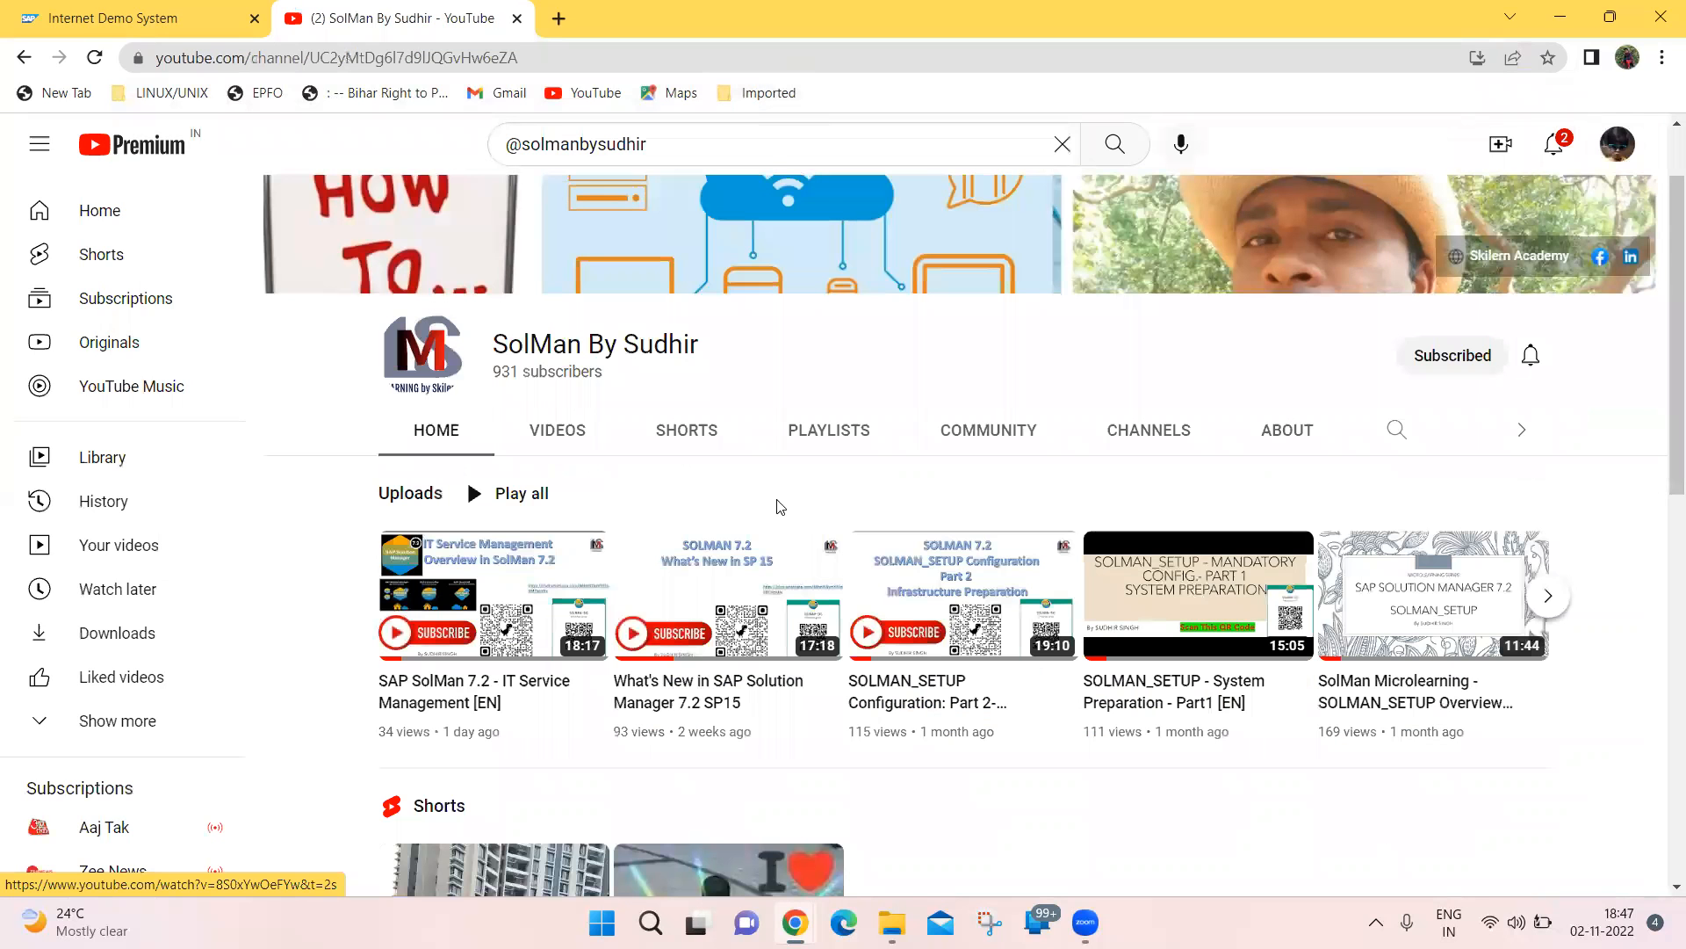
pyautogui.click(839, 443)
pyautogui.scroll(-3, 1124, 593)
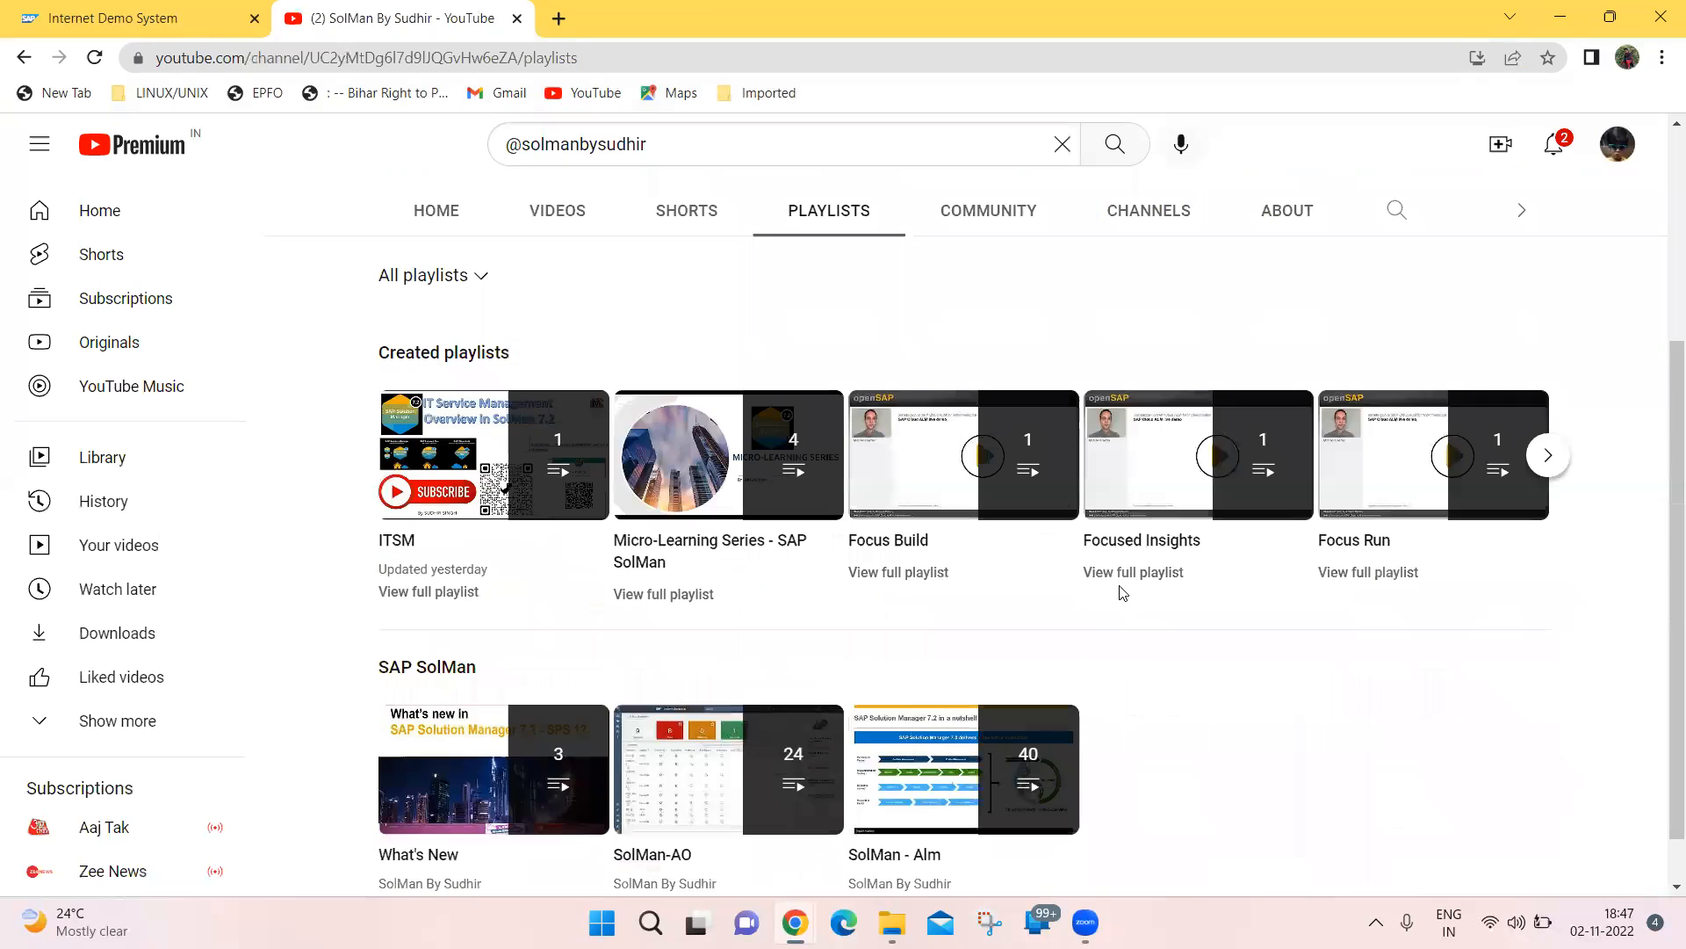
pyautogui.scroll(-1, 1168, 764)
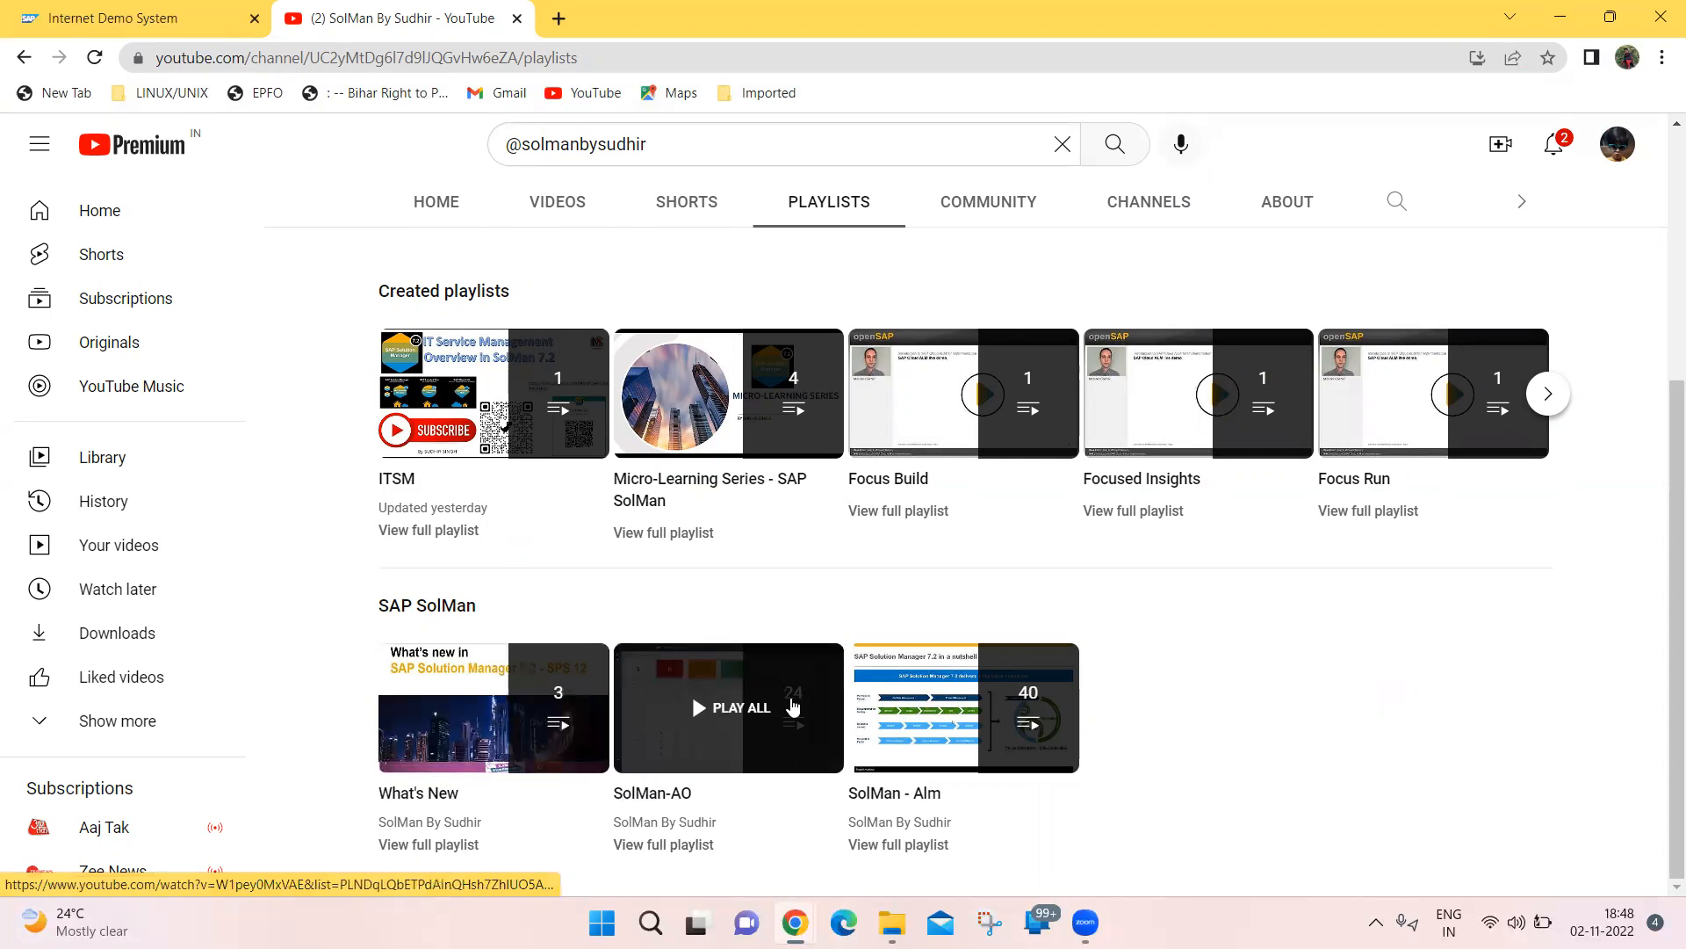
pyautogui.moveTo(795, 922)
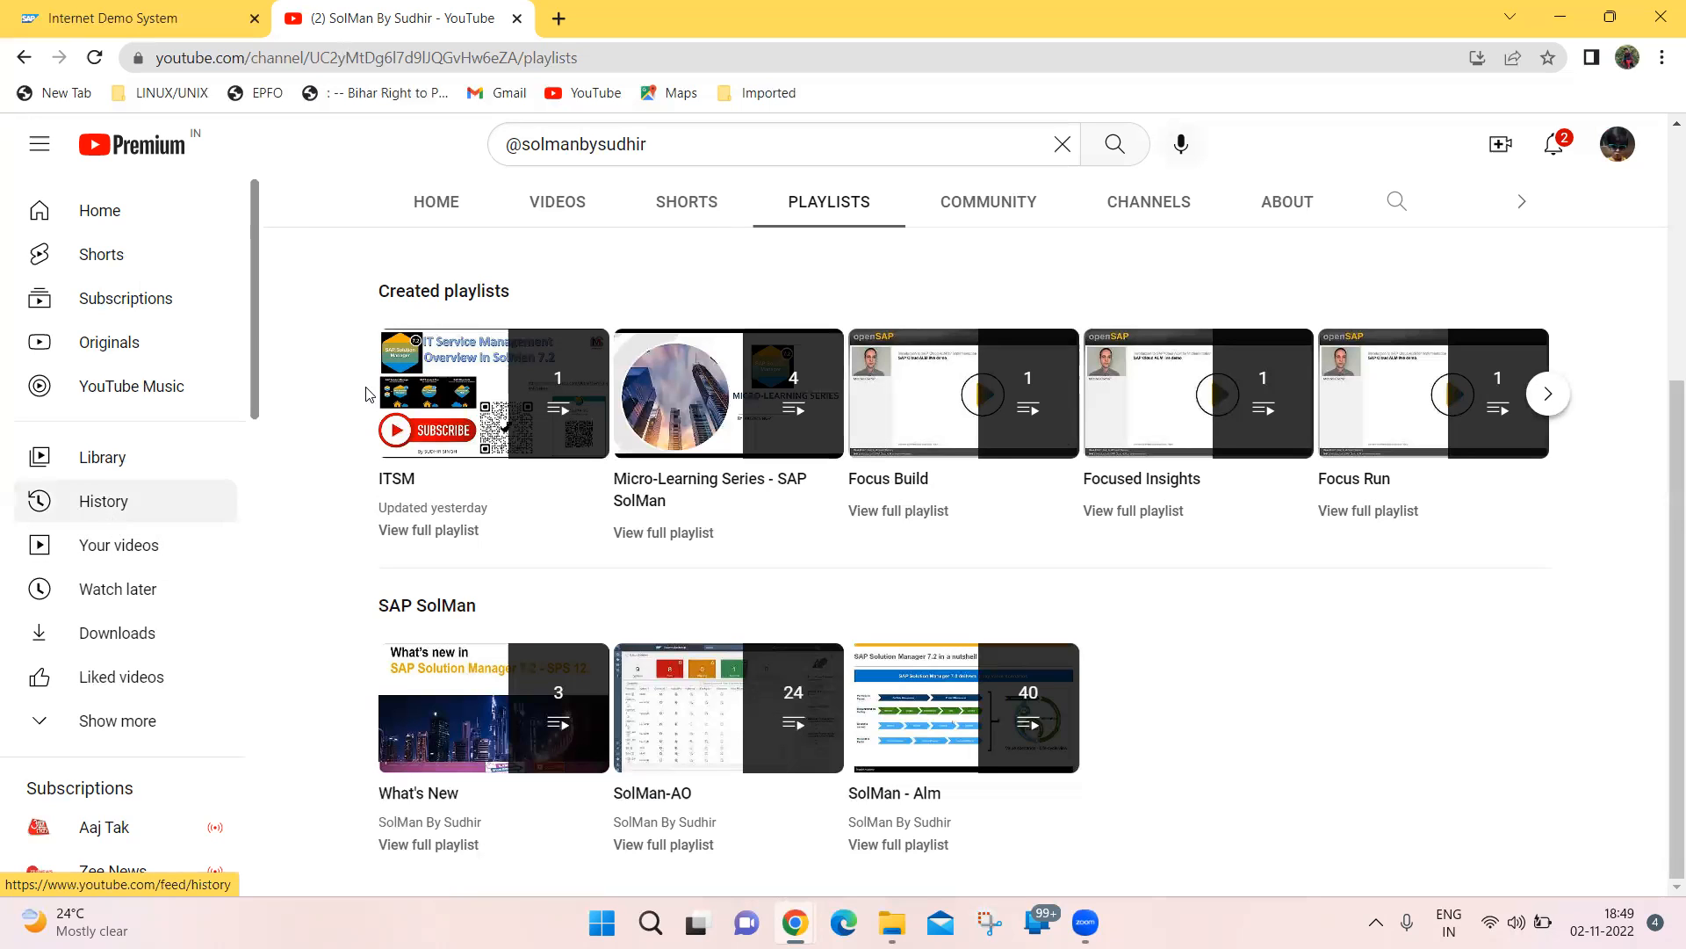
pyautogui.click(442, 209)
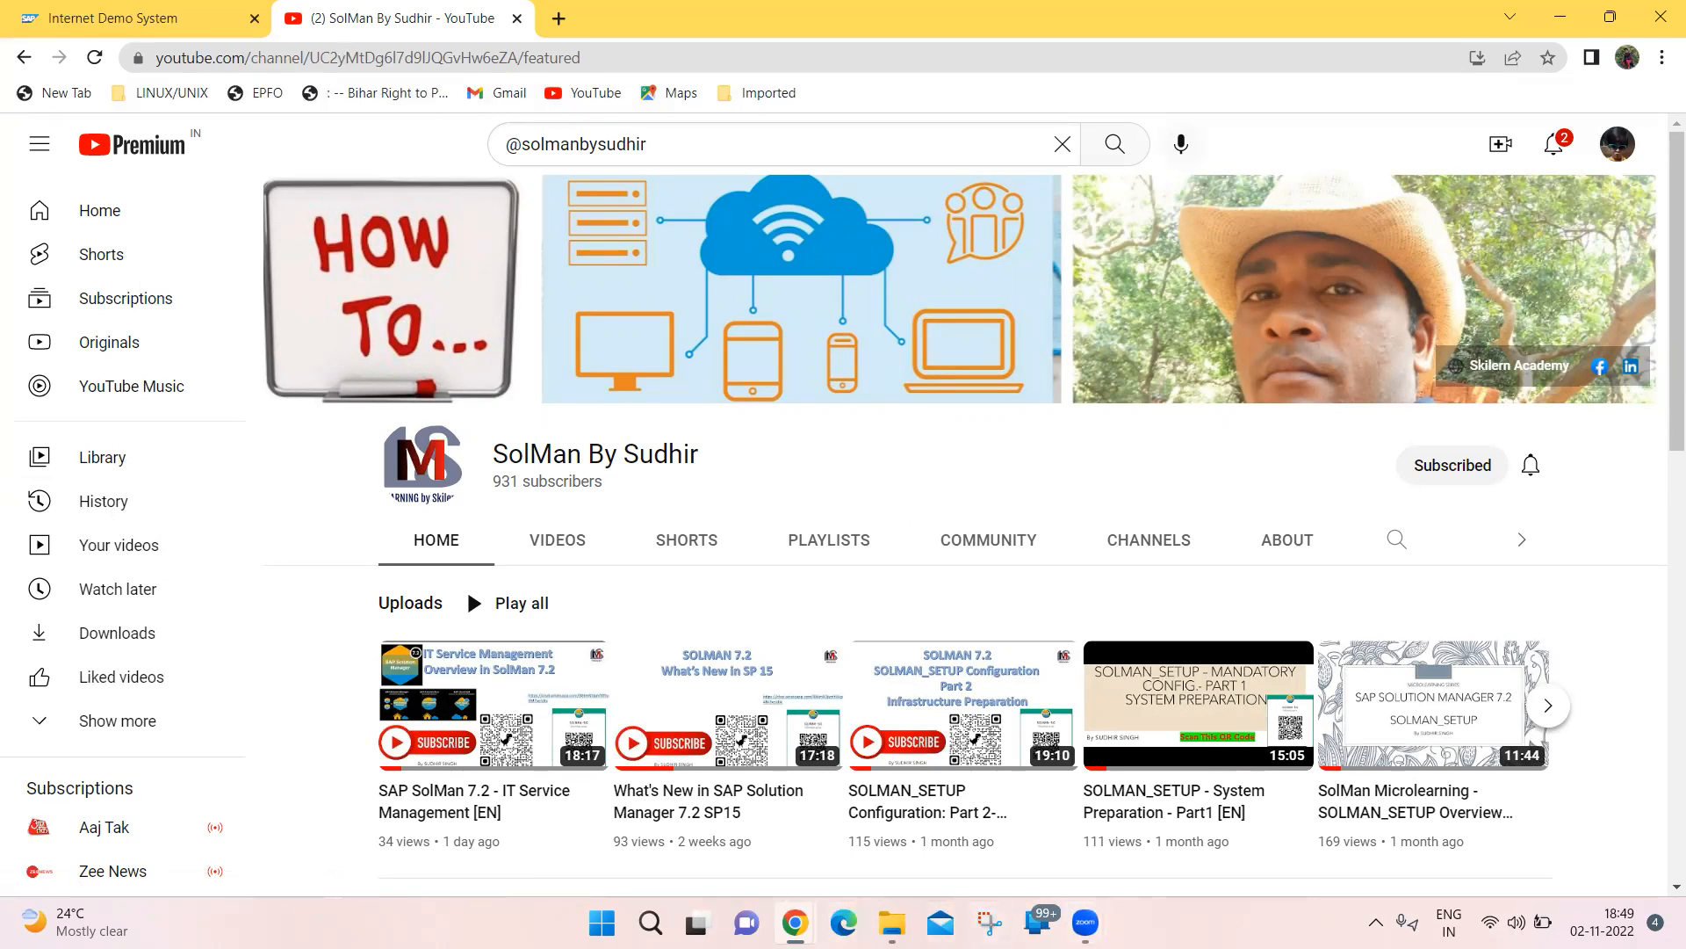
# Switch to the SAP Solution Manager launchpad window showing the IT Service Management tiles
pyautogui.moveTo(795, 922)
pyautogui.click(900, 844)
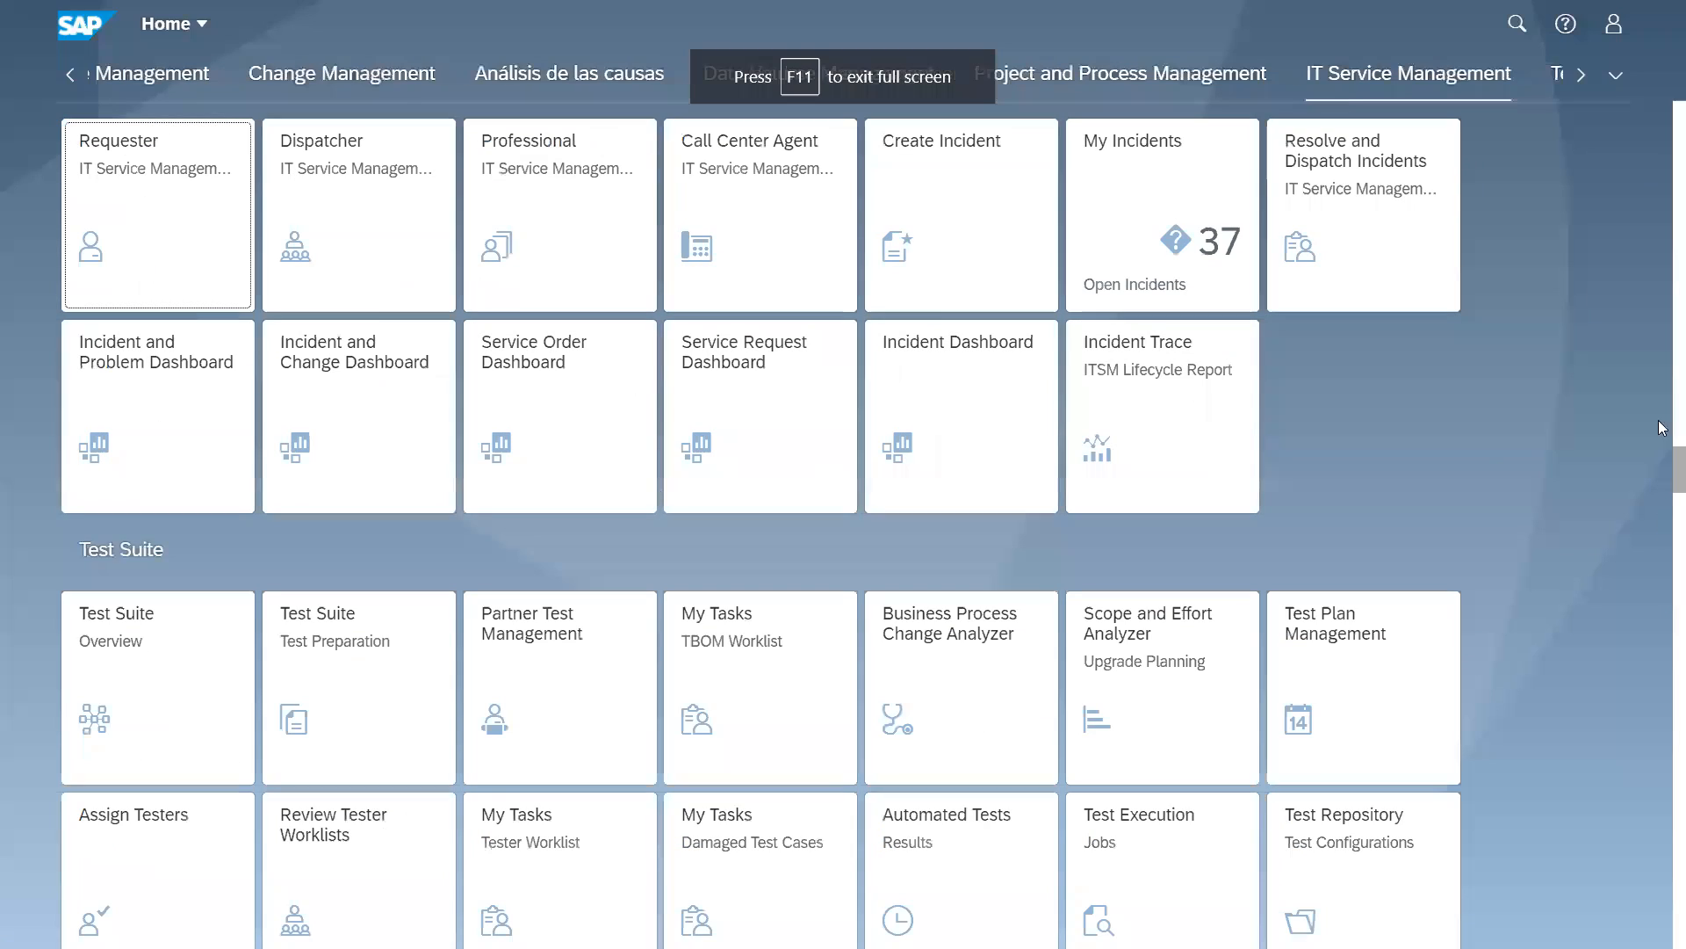
pyautogui.click(1574, 418)
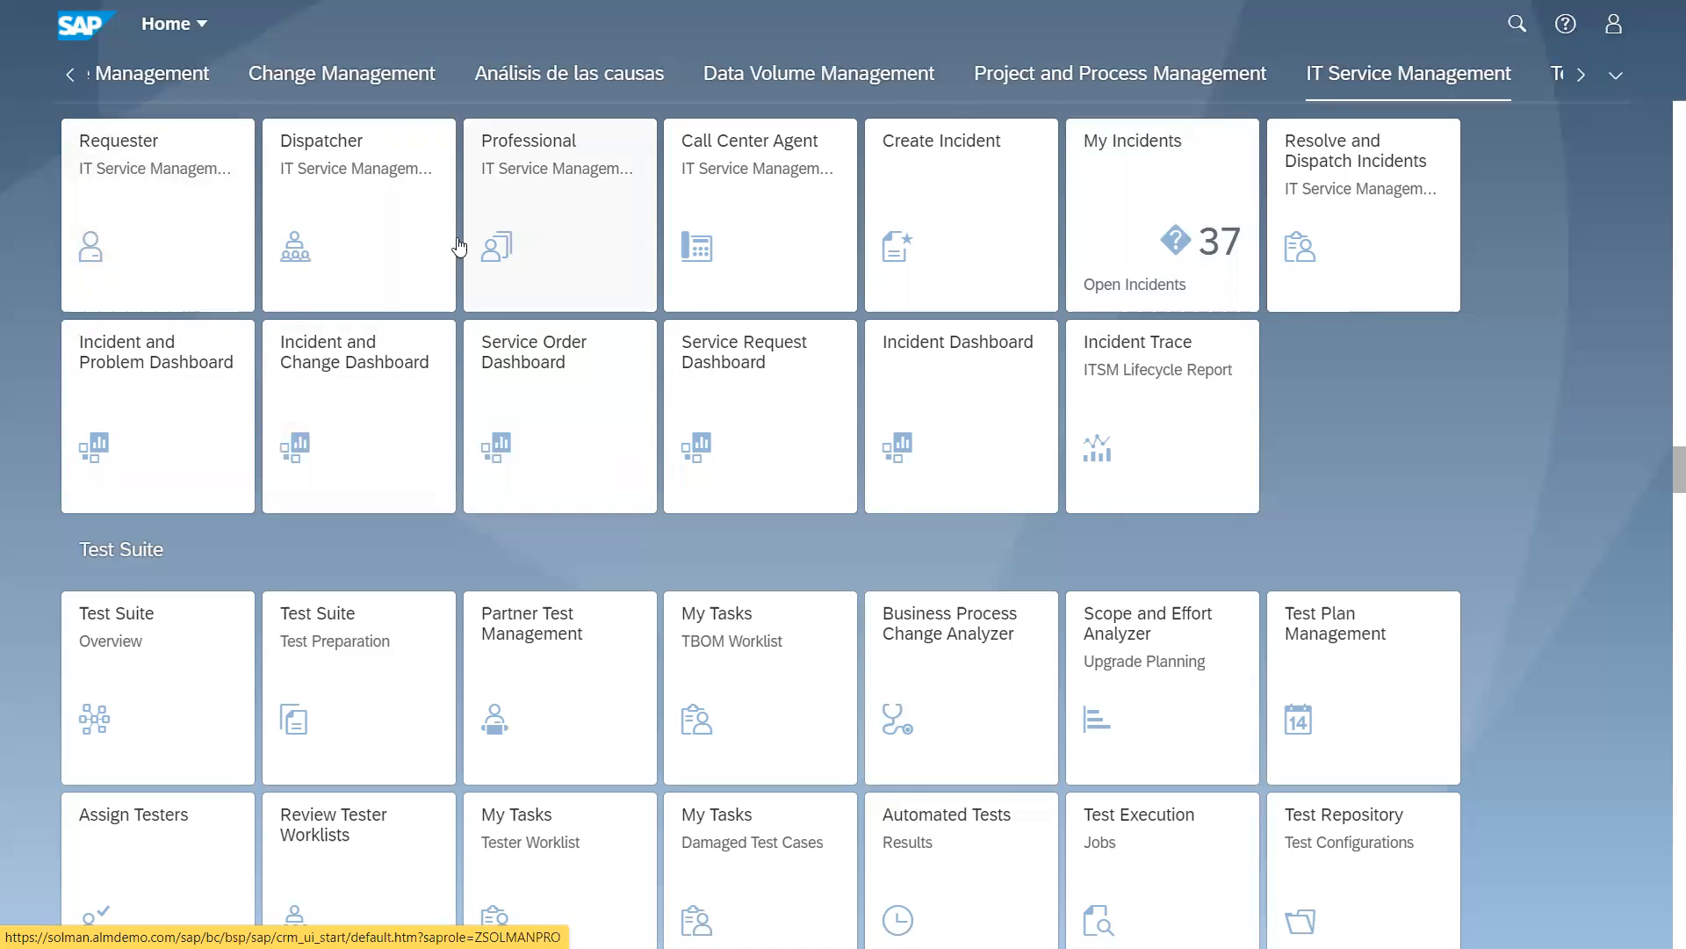
# Open the Requester role for IT Service Management and start creating an incident with transaction type ZMIN (Z Incident)
pyautogui.click(121, 248)
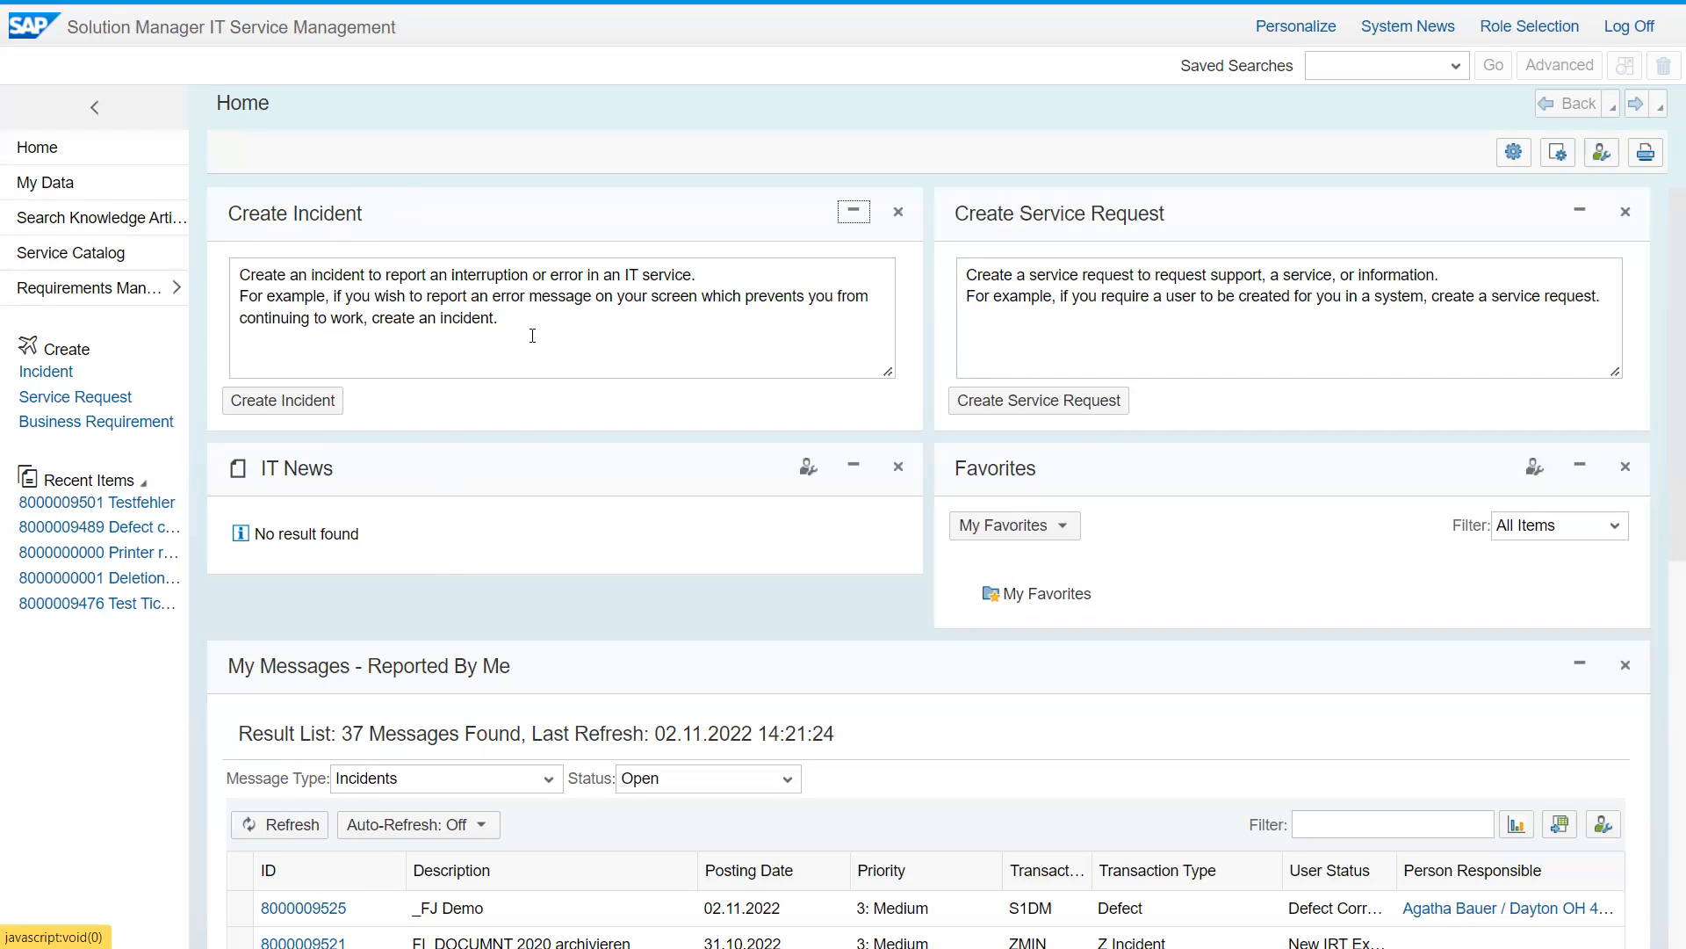
pyautogui.click(322, 403)
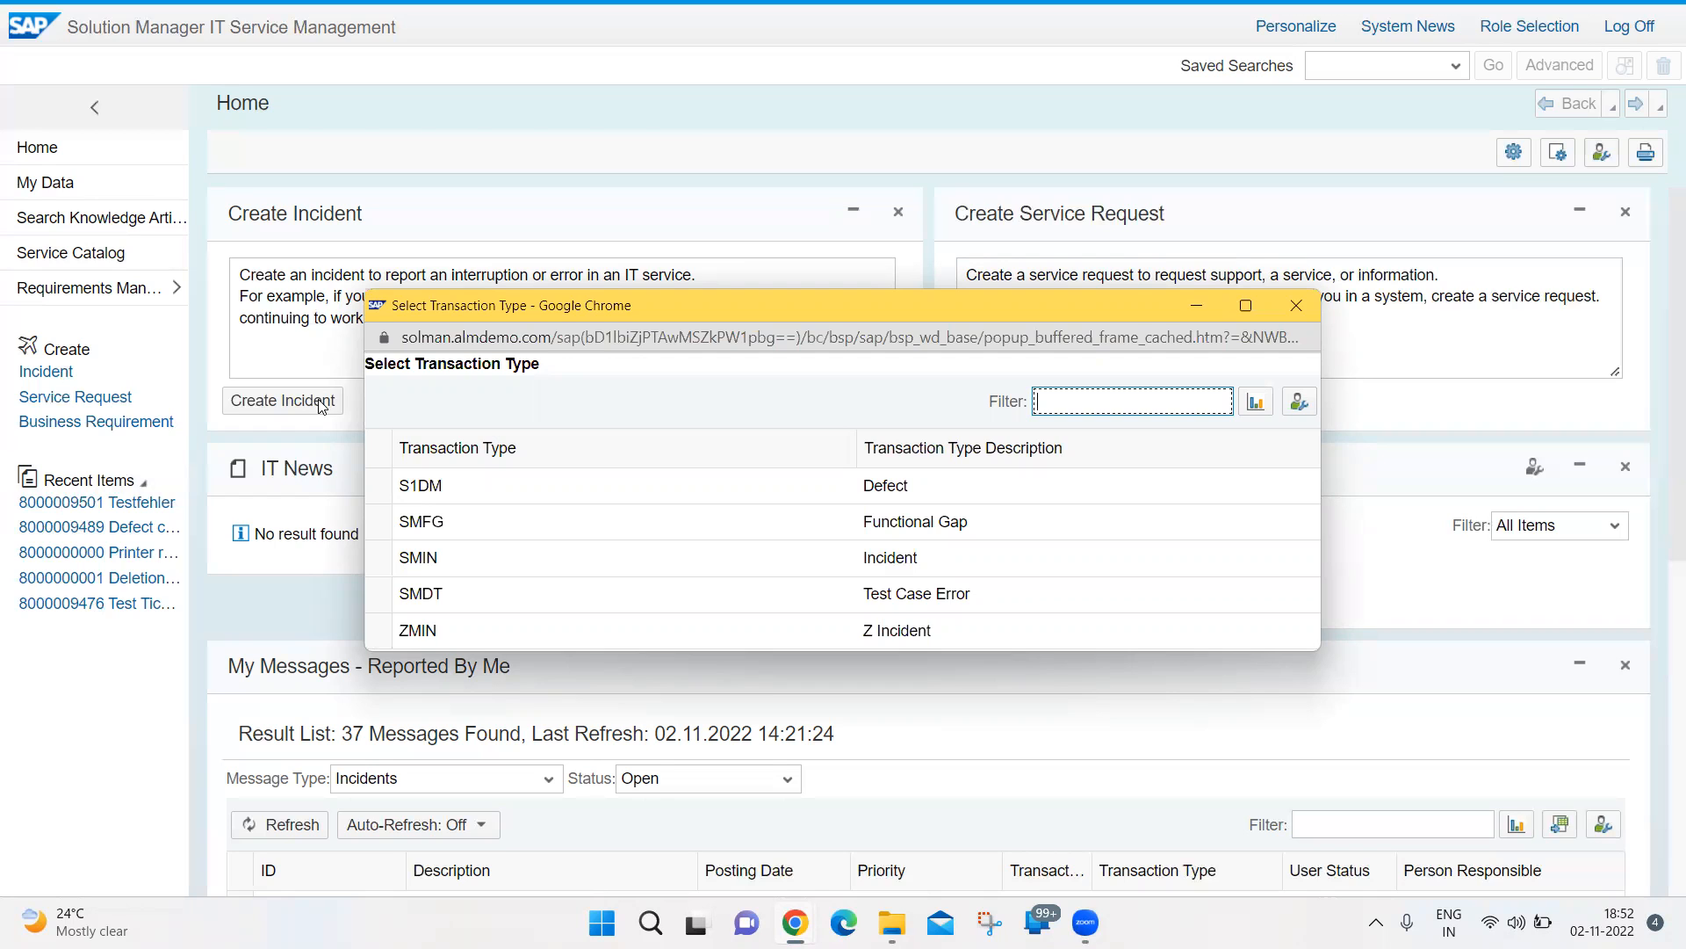
pyautogui.click(393, 636)
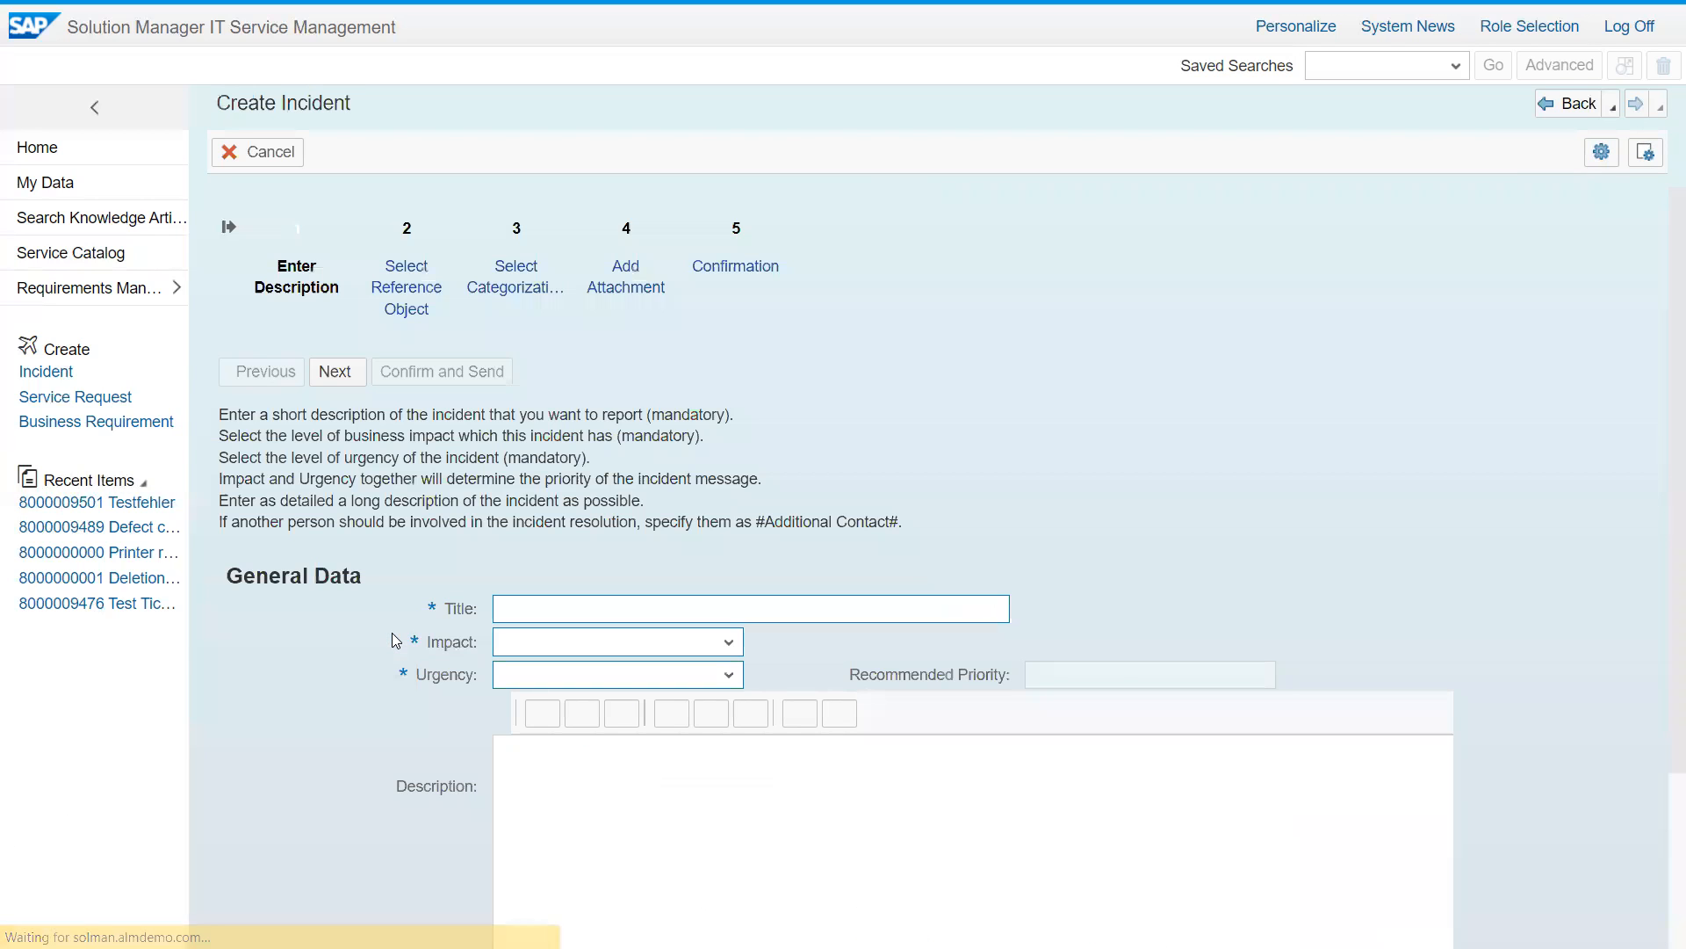
# Enter "Test Incident: My workcenter role missin" as the incident title in the General Data
pyautogui.scroll(-3, 1393, 502)
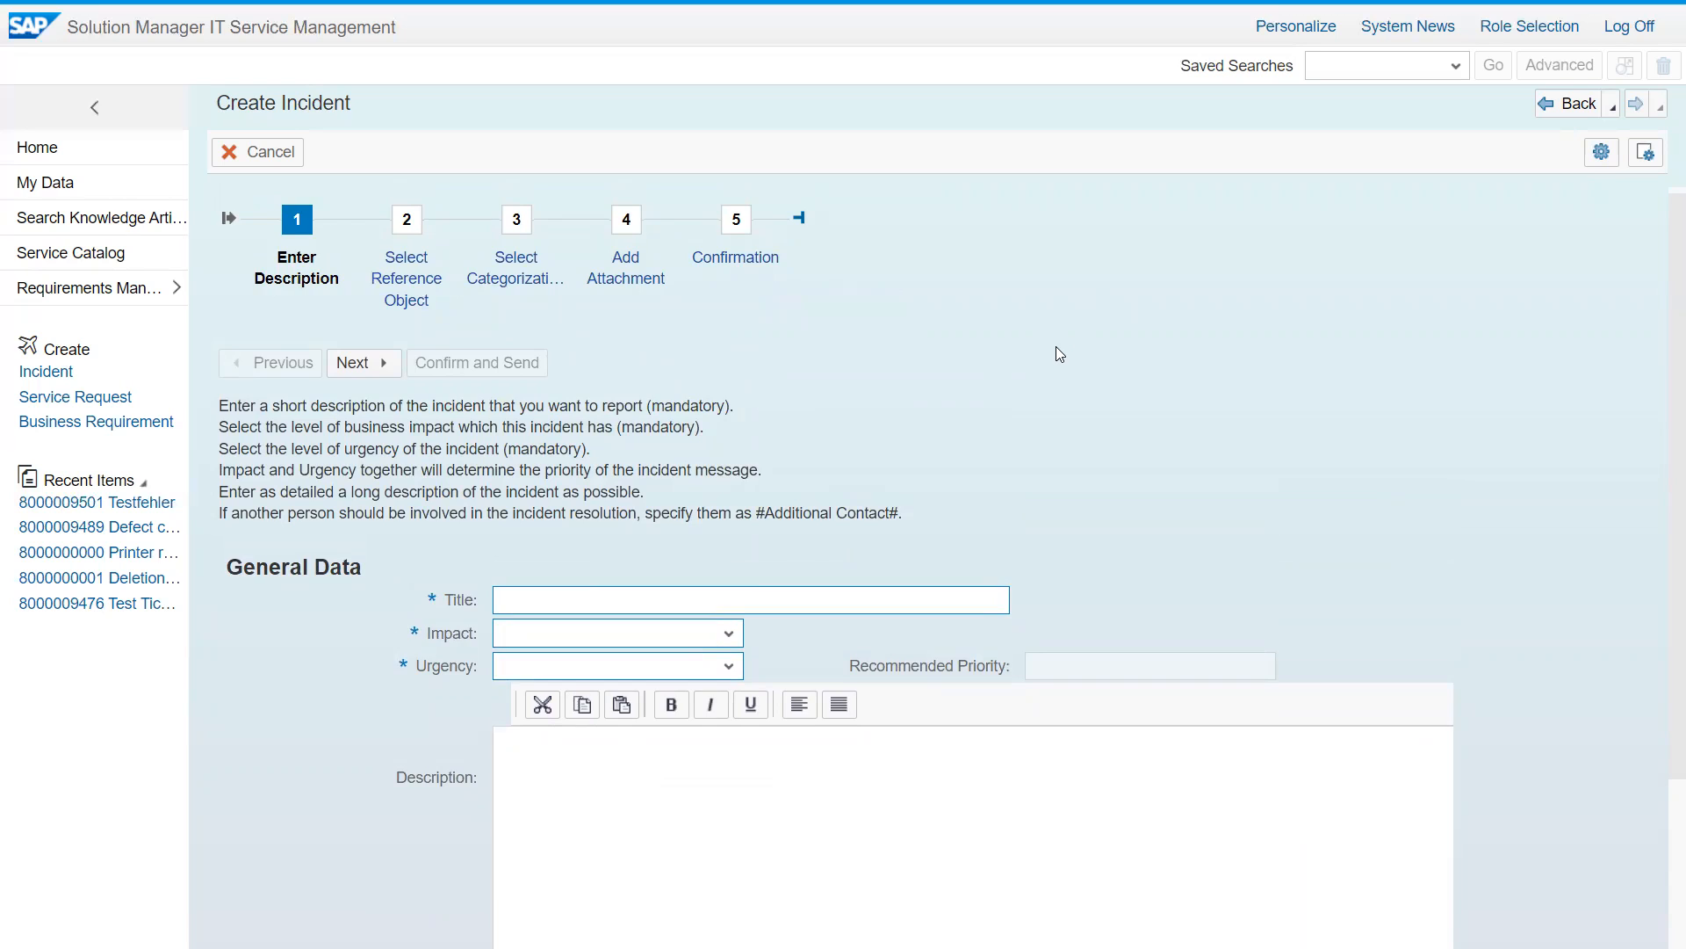
pyautogui.scroll(-3, 1055, 346)
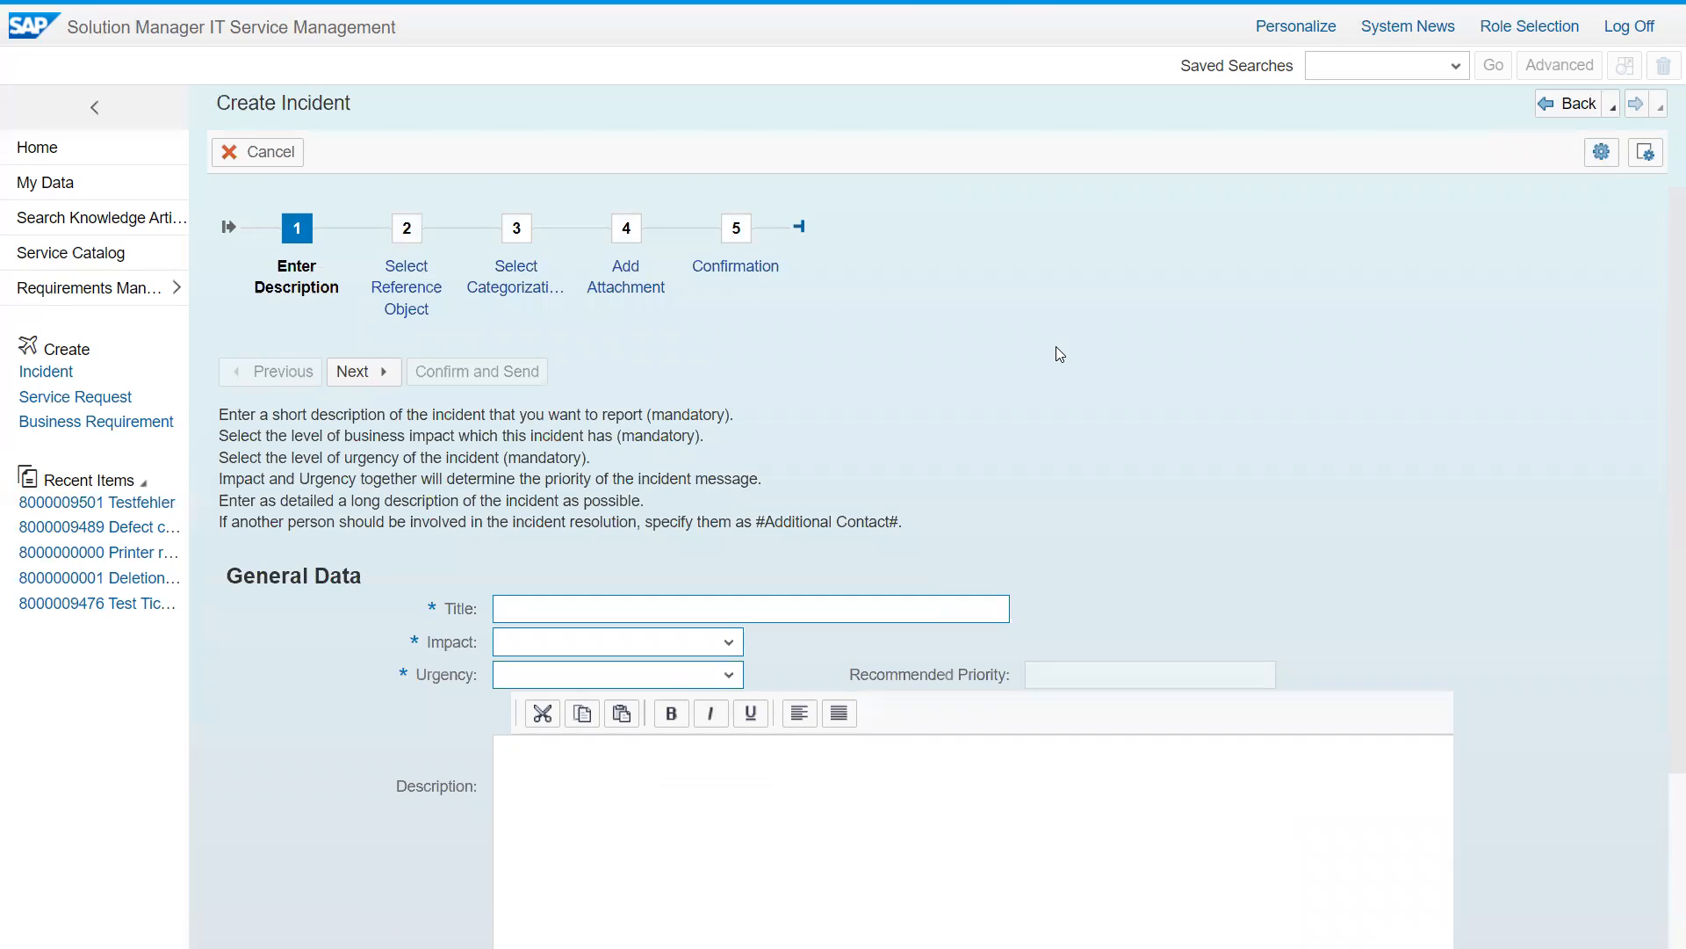
pyautogui.scroll(-3, 1056, 354)
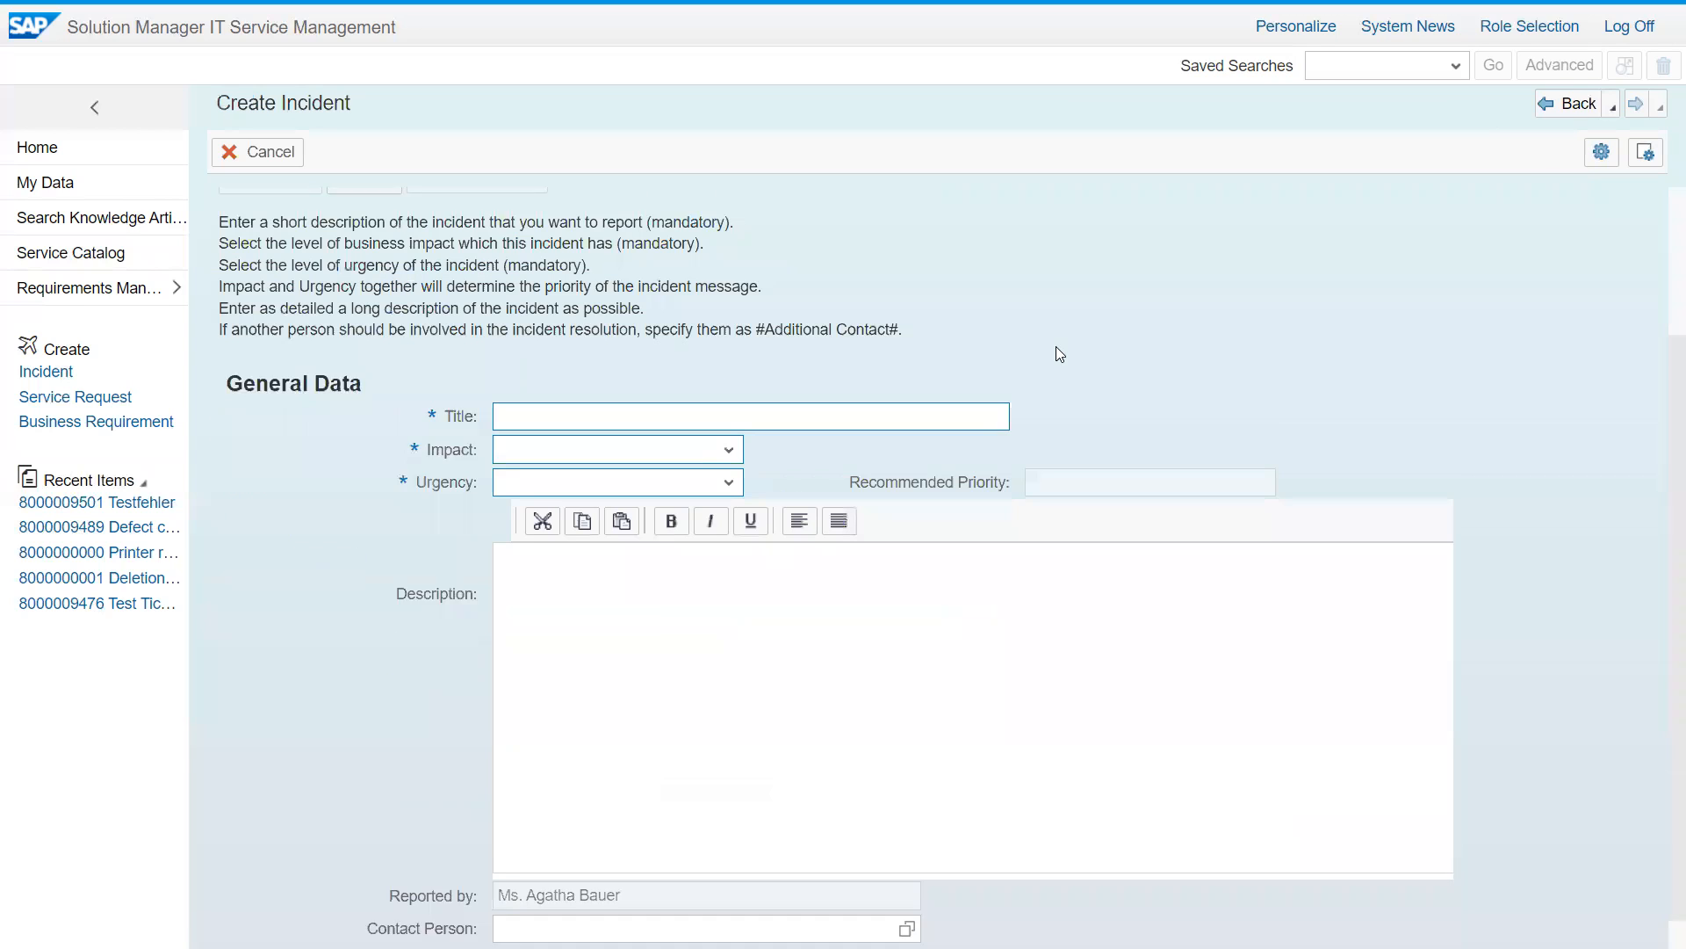
pyautogui.click(592, 375)
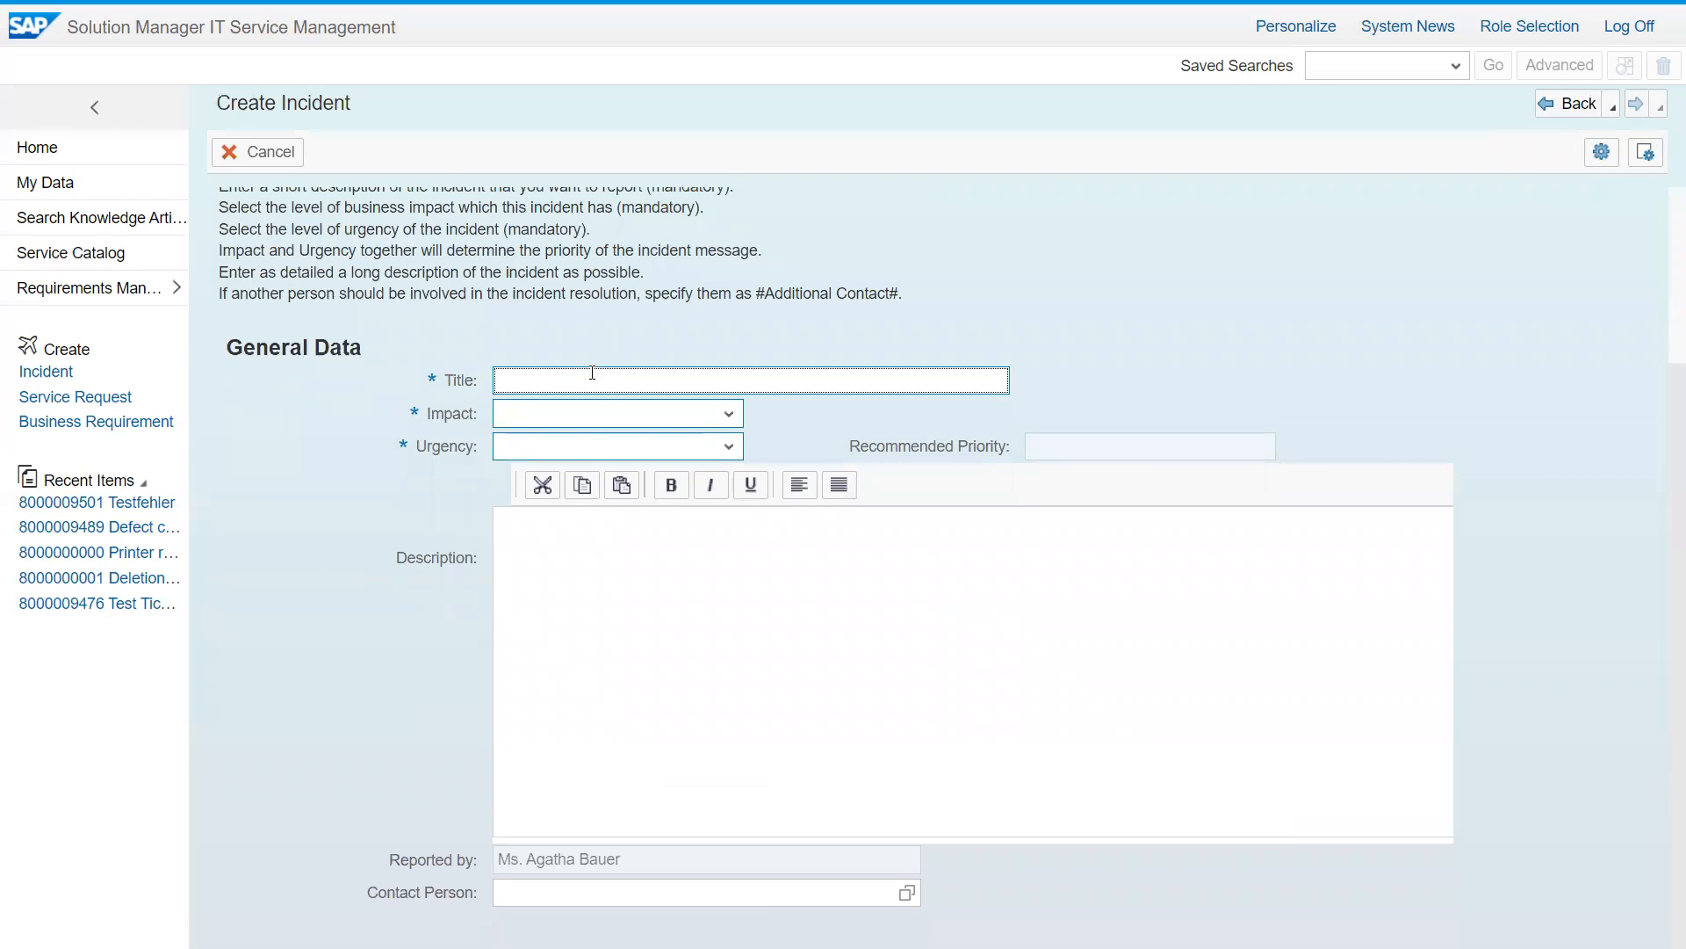
pyautogui.write('Test Incident  My workcenter role missin')
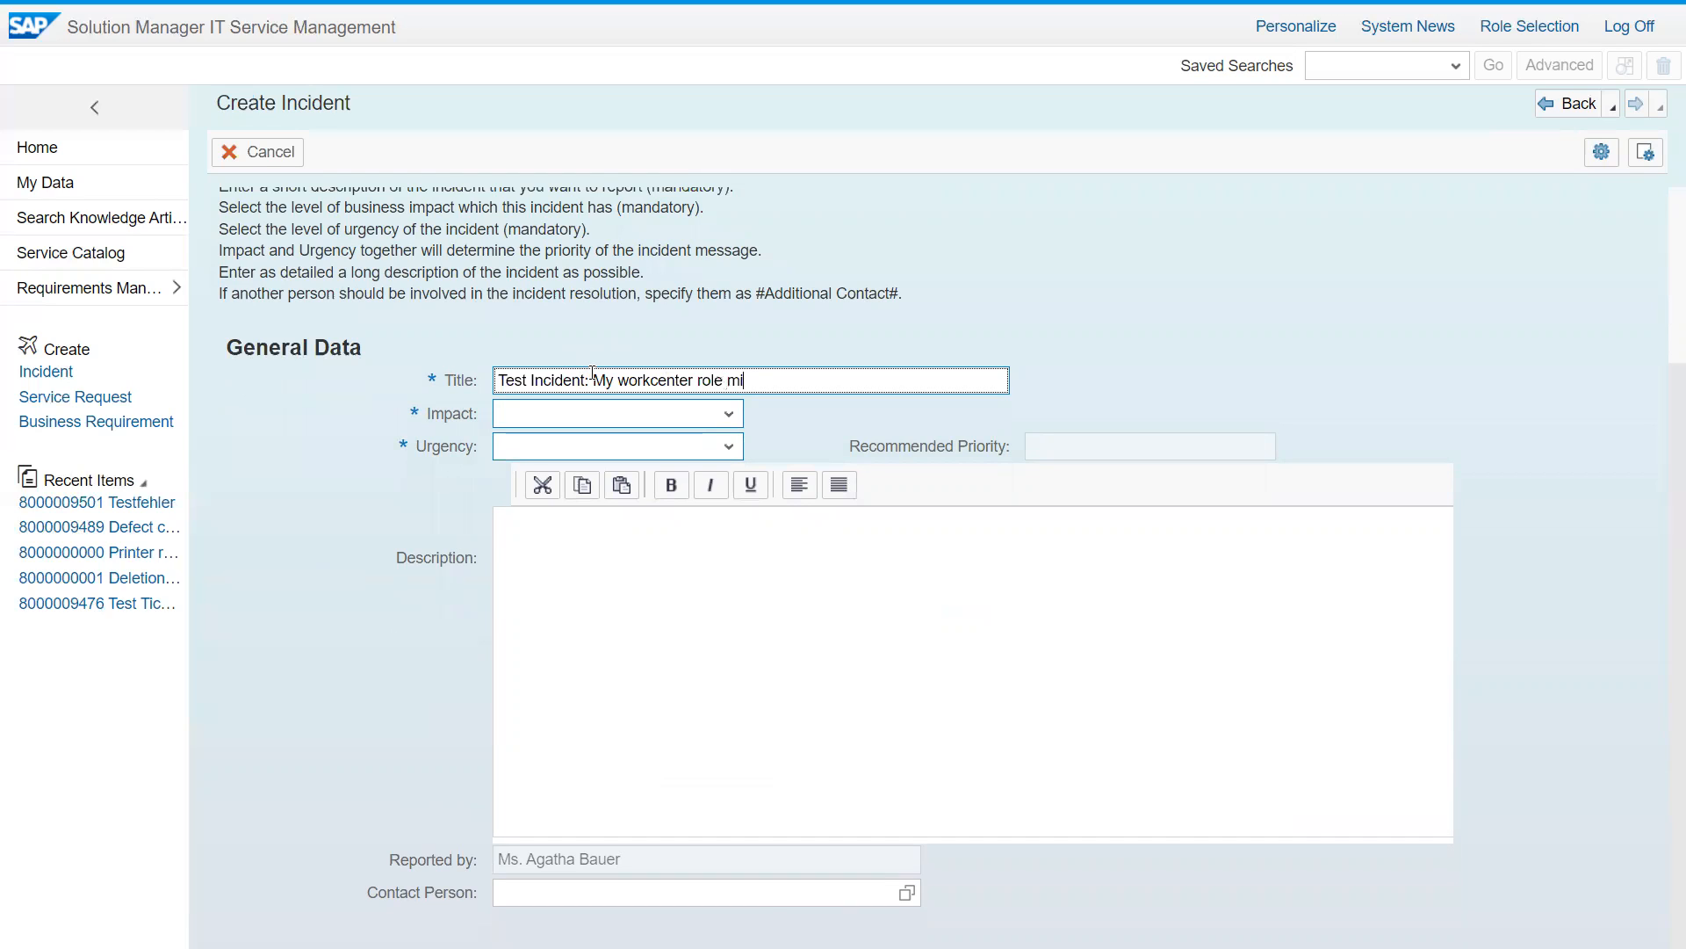
# Change the incident title to "My workcenter role missing in Prd solman"
pyautogui.press('BackSpace')
pyautogui.press('BackSpace')
pyautogui.press('BackSpace')
pyautogui.press('BackSpace')
pyautogui.press('BackSpace')
pyautogui.press('BackSpace')
pyautogui.press('BackSpace')
pyautogui.press('BackSpace')
pyautogui.press('BackSpace')
pyautogui.press('BackSpace')
pyautogui.press('BackSpace')
pyautogui.press('BackSpace')
pyautogui.press('BackSpace')
pyautogui.press('BackSpace')
pyautogui.press('BackSpace')
pyautogui.press('BackSpace')
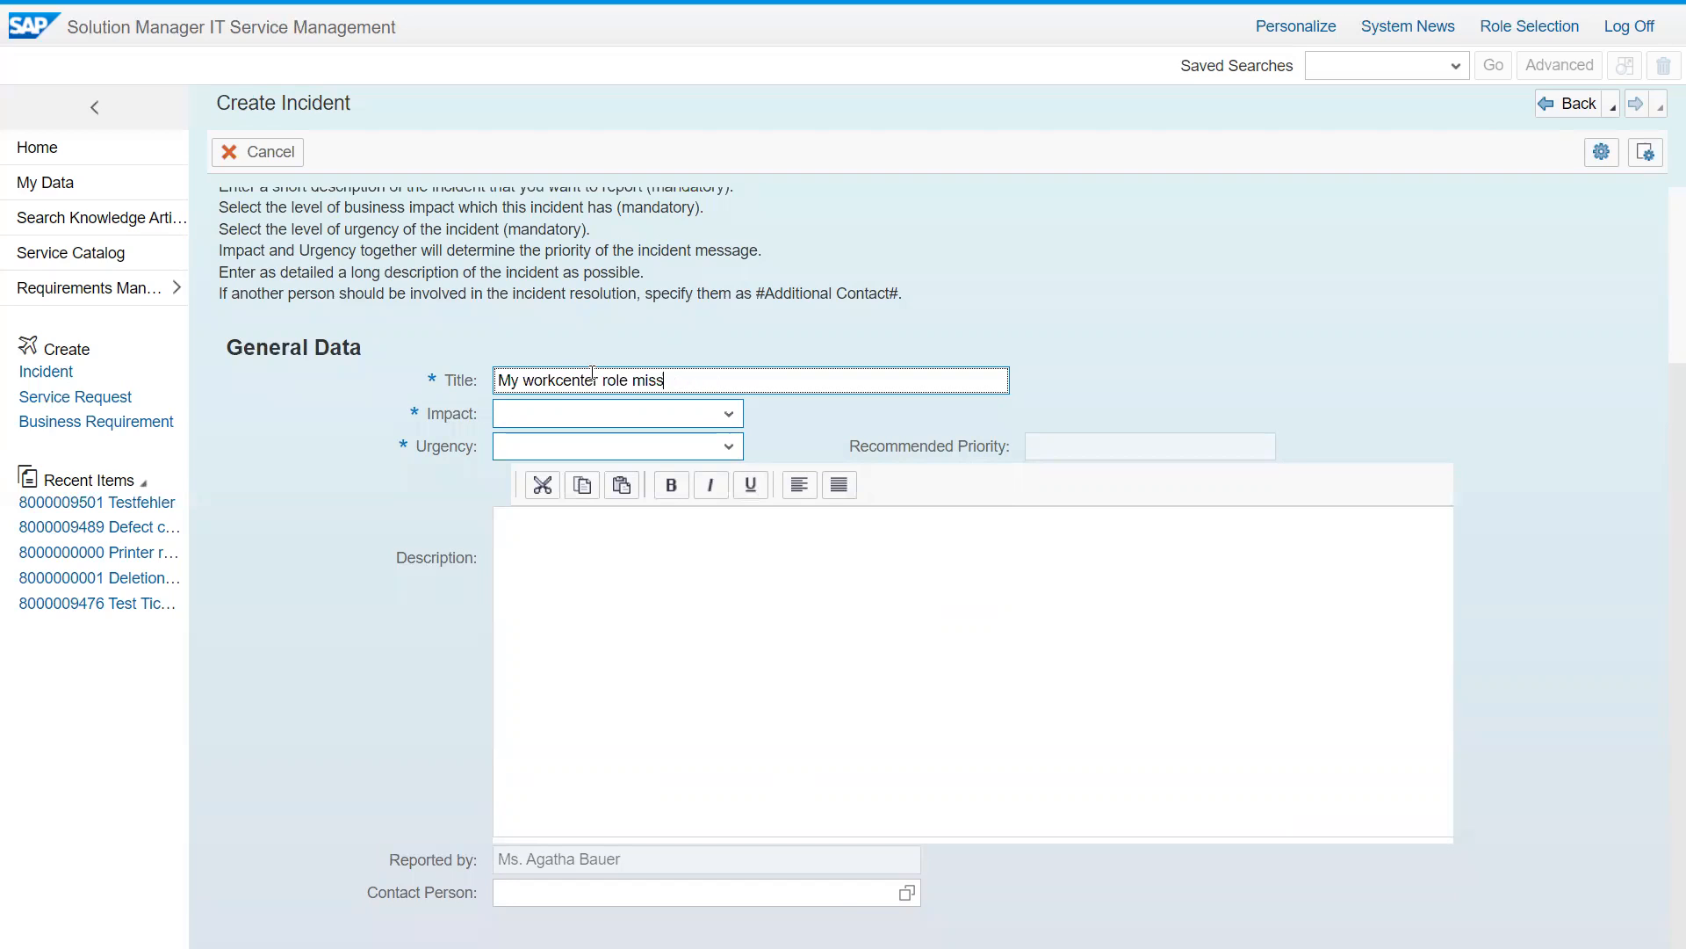
pyautogui.write('ing in Prd solman')
# Replace the incident title with "Password not working"
pyautogui.press('BackSpace')
pyautogui.press('BackSpace')
pyautogui.press('BackSpace')
pyautogui.press('BackSpace')
pyautogui.press('BackSpace')
pyautogui.press('BackSpace')
pyautogui.press('BackSpace')
pyautogui.press('BackSpace')
pyautogui.press('BackSpace')
pyautogui.press('BackSpace')
pyautogui.press('BackSpace')
pyautogui.press('BackSpace')
pyautogui.press('BackSpace')
pyautogui.press('BackSpace')
pyautogui.press('BackSpace')
pyautogui.press('BackSpace')
pyautogui.press('BackSpace')
pyautogui.press('BackSpace')
pyautogui.press('BackSpace')
pyautogui.press('BackSpace')
pyautogui.write('My password l')
pyautogui.press('BackSpace')
pyautogui.press('BackSpace')
pyautogui.press('BackSpace')
pyautogui.press('BackSpace')
pyautogui.press('BackSpace')
pyautogui.press('BackSpace')
pyautogui.press('BackSpace')
pyautogui.press('BackSpace')
pyautogui.press('BackSpace')
pyautogui.press('BackSpace')
pyautogui.press('BackSpace')
pyautogui.press('BackSpace')
pyautogui.write('Password not working')
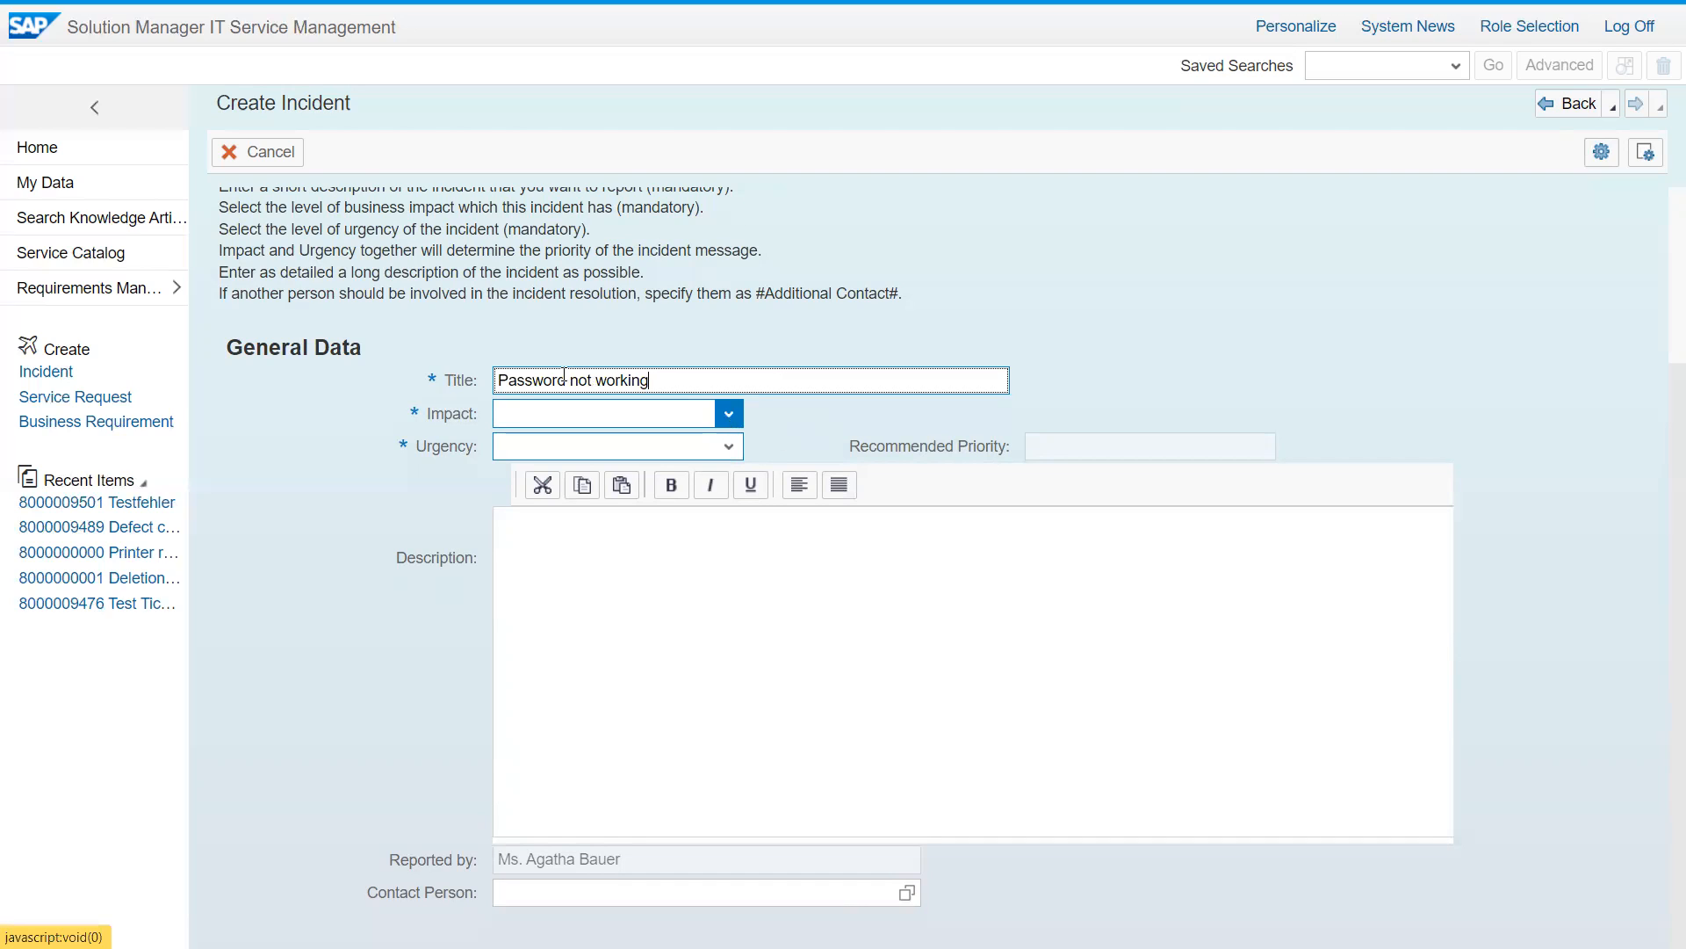
# Set the incident's impact to Single user affected and its urgency to Medium
pyautogui.click(726, 418)
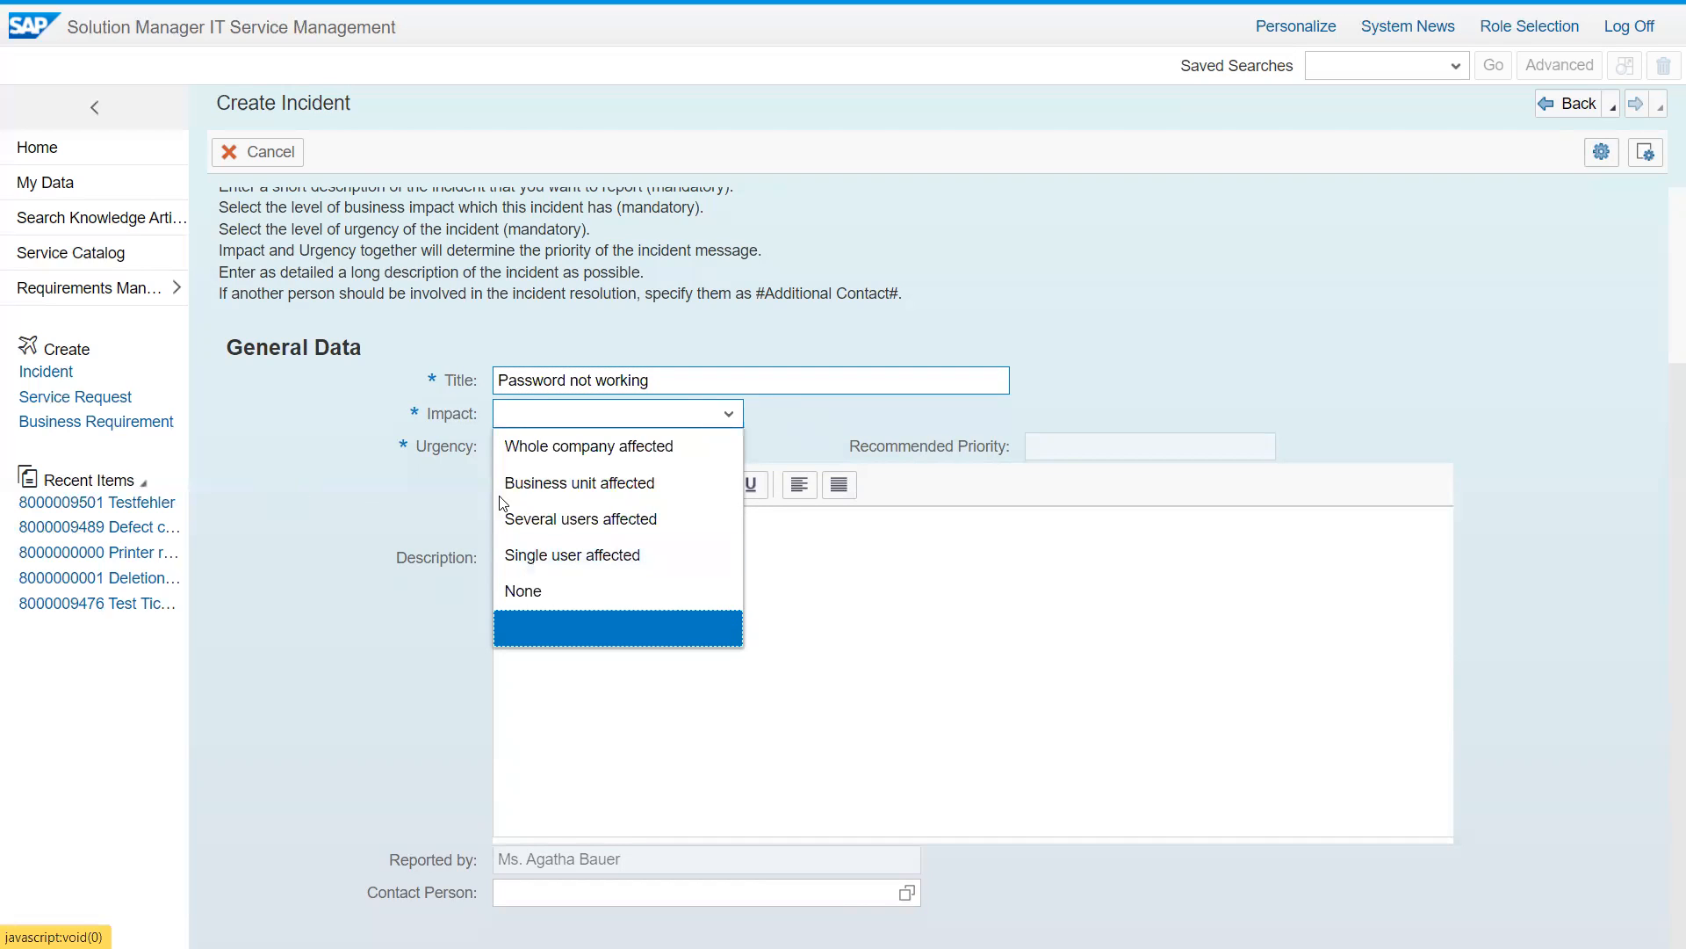
pyautogui.click(617, 555)
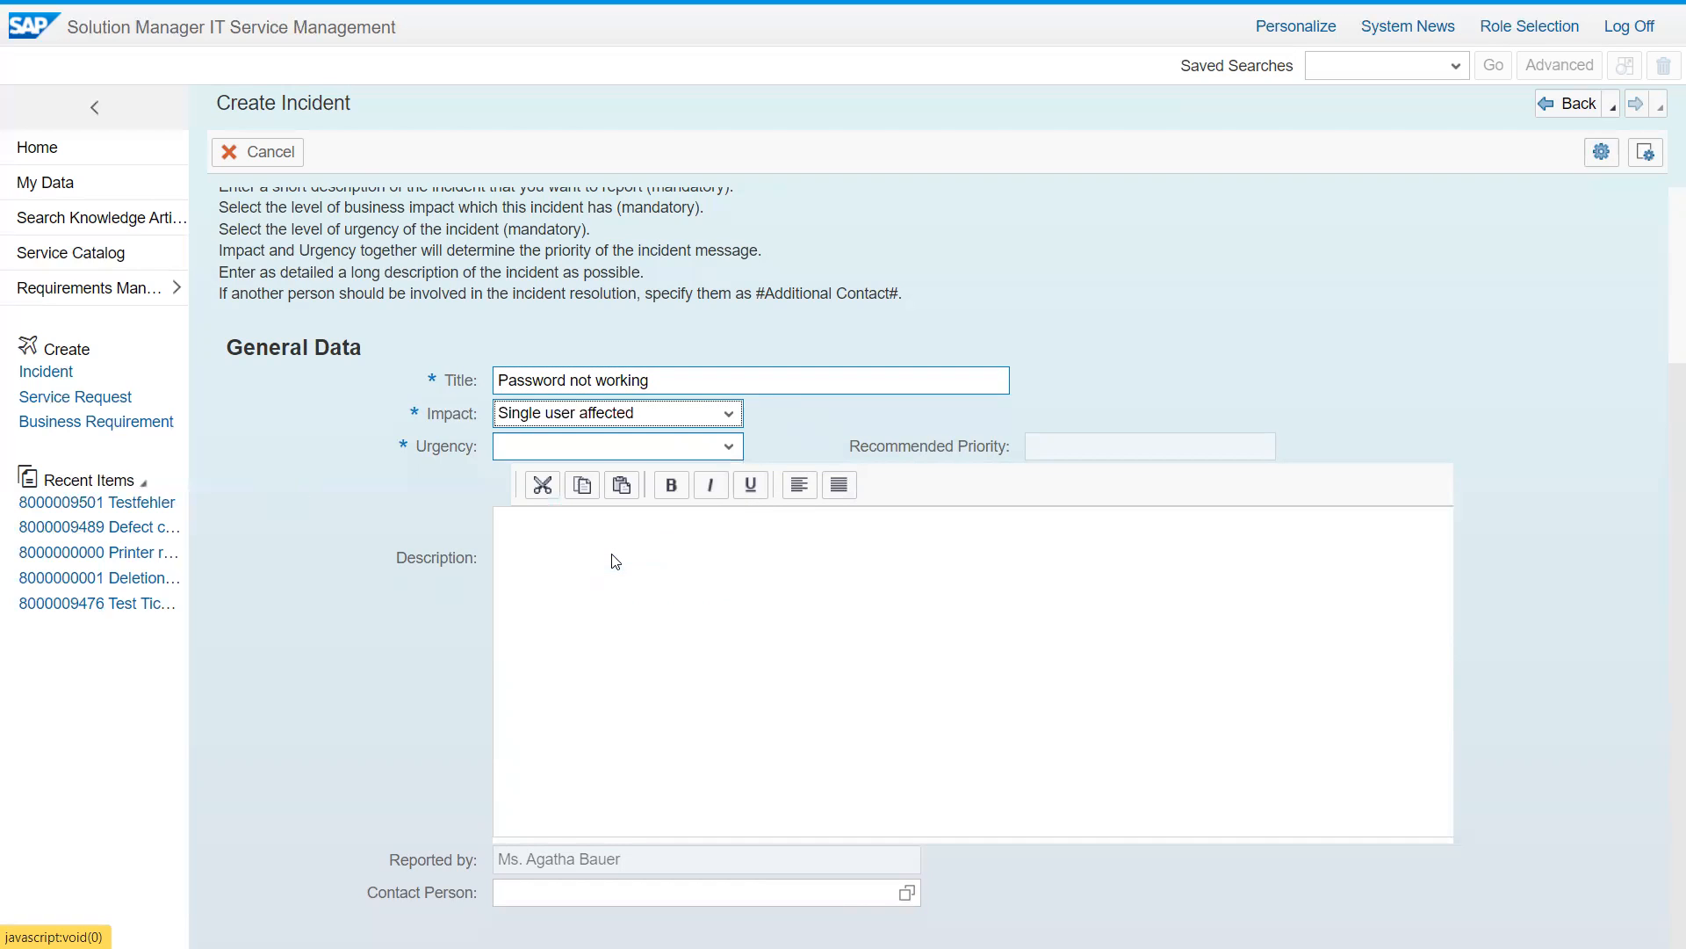
pyautogui.click(730, 447)
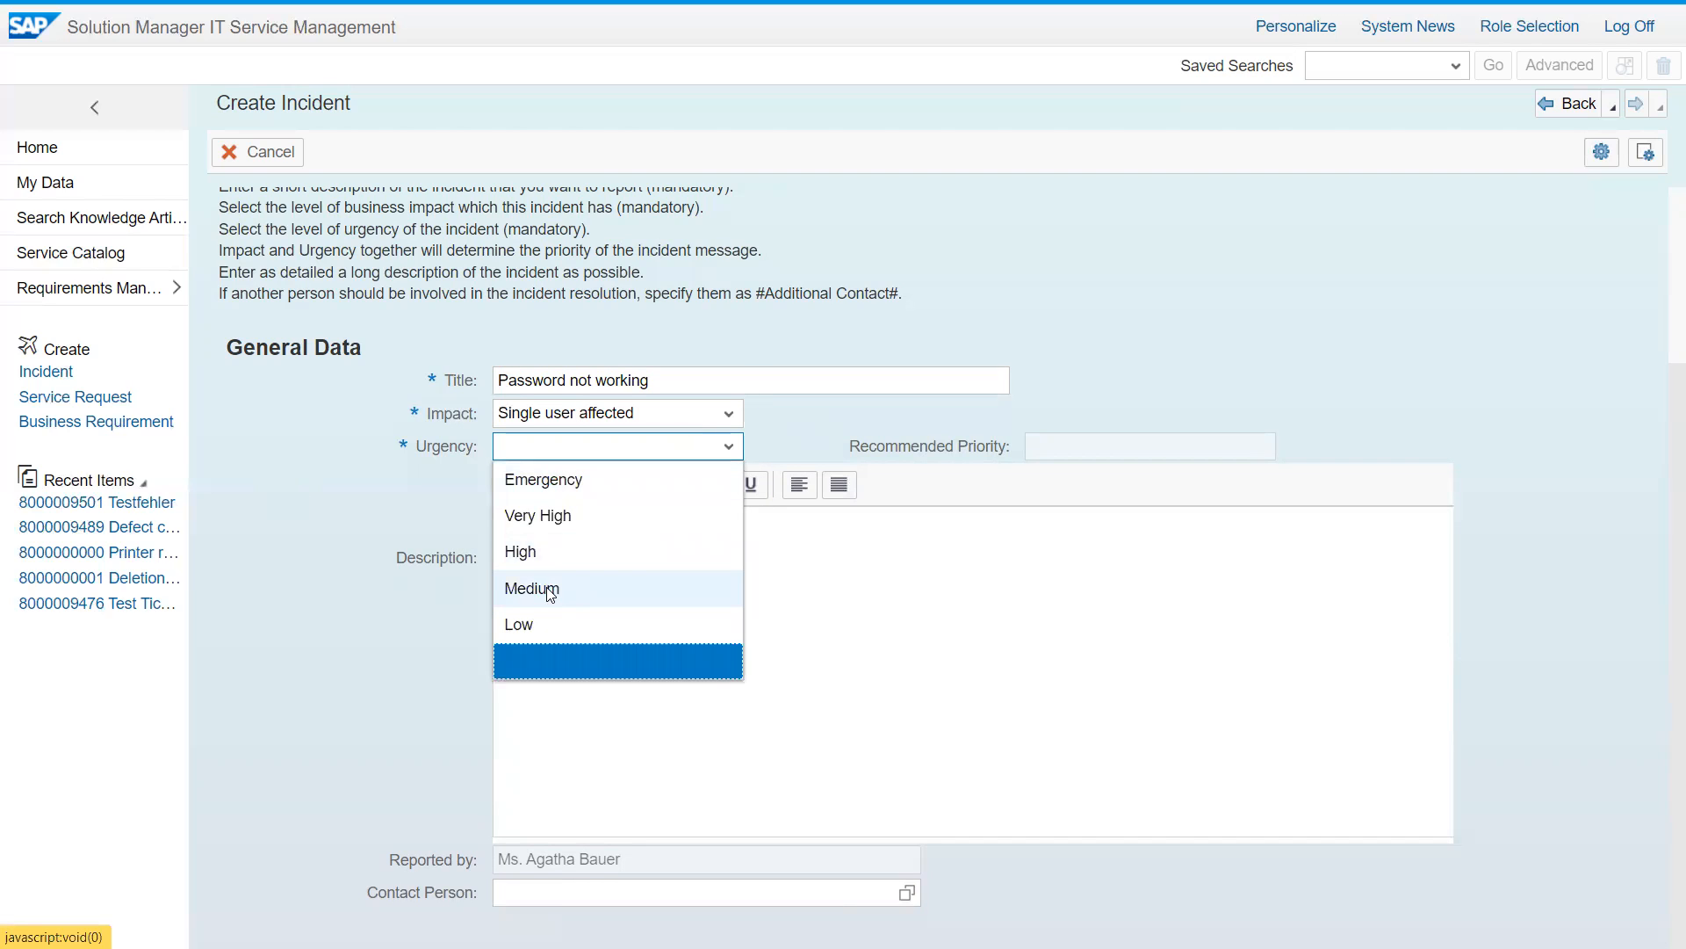
pyautogui.click(550, 593)
# Enter the description "XXX system password not working." followed by separate "User id:" and "System Id:" lines without values
pyautogui.click(610, 550)
pyautogui.write('My passw')
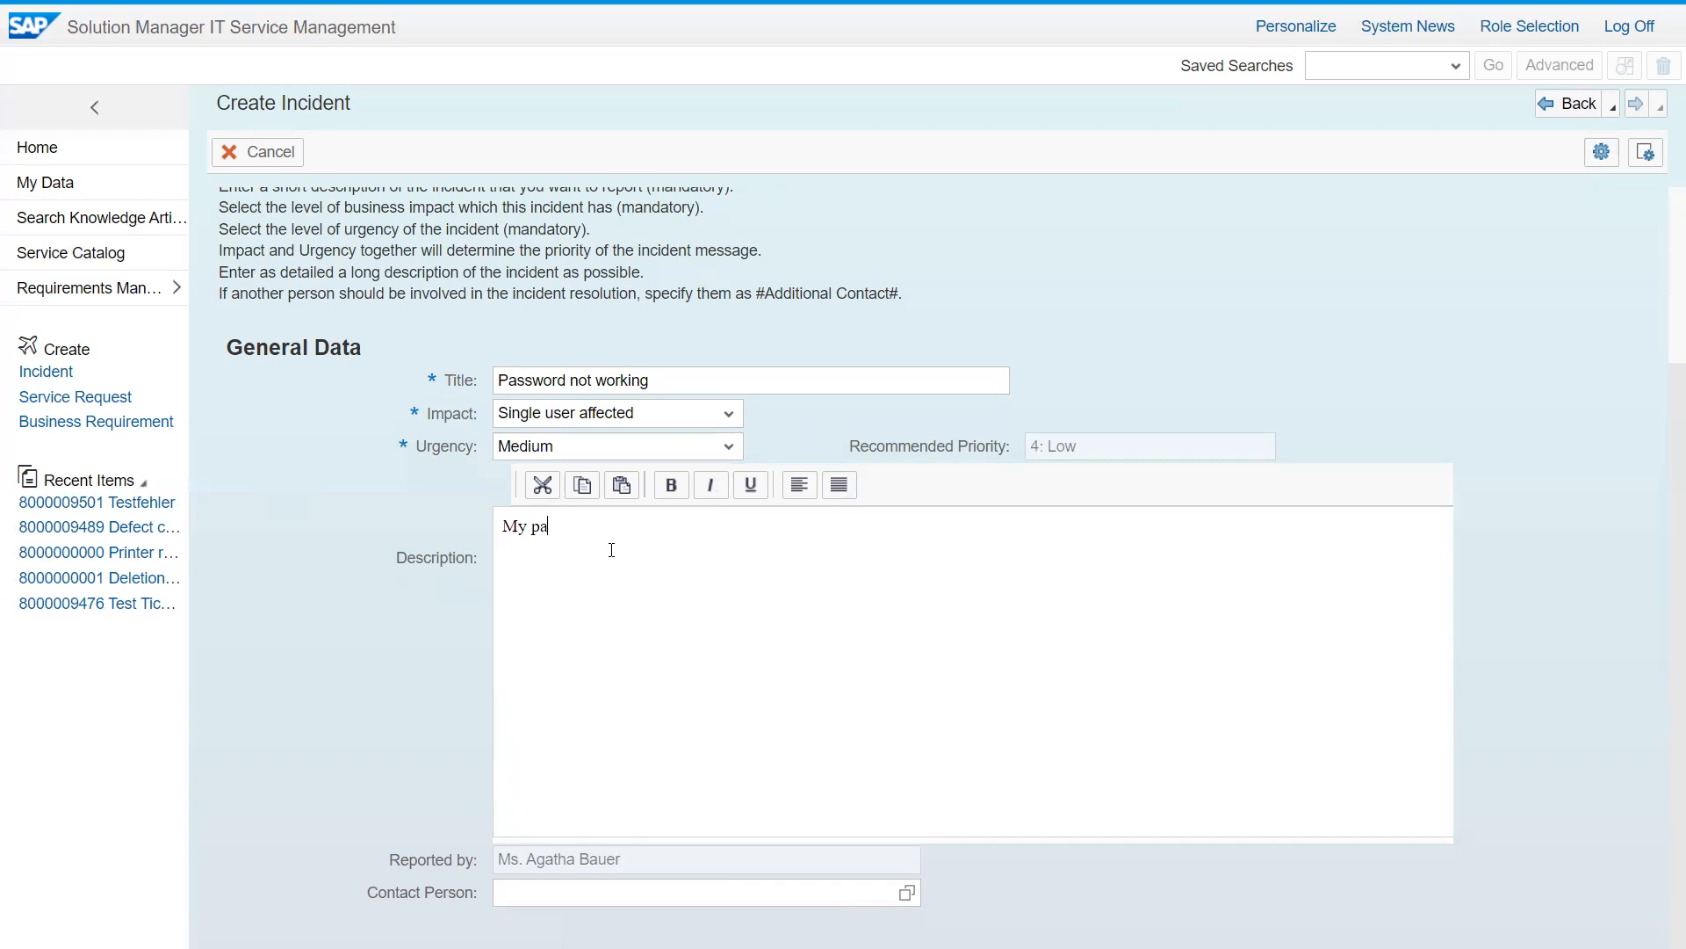
pyautogui.press('BackSpace')
pyautogui.press('BackSpace')
pyautogui.press('BackSpace')
pyautogui.press('BackSpace')
pyautogui.press('BackSpace')
pyautogui.press('BackSpace')
pyautogui.press('BackSpace')
pyautogui.press('BackSpace')
pyautogui.write('XXX system password not working')
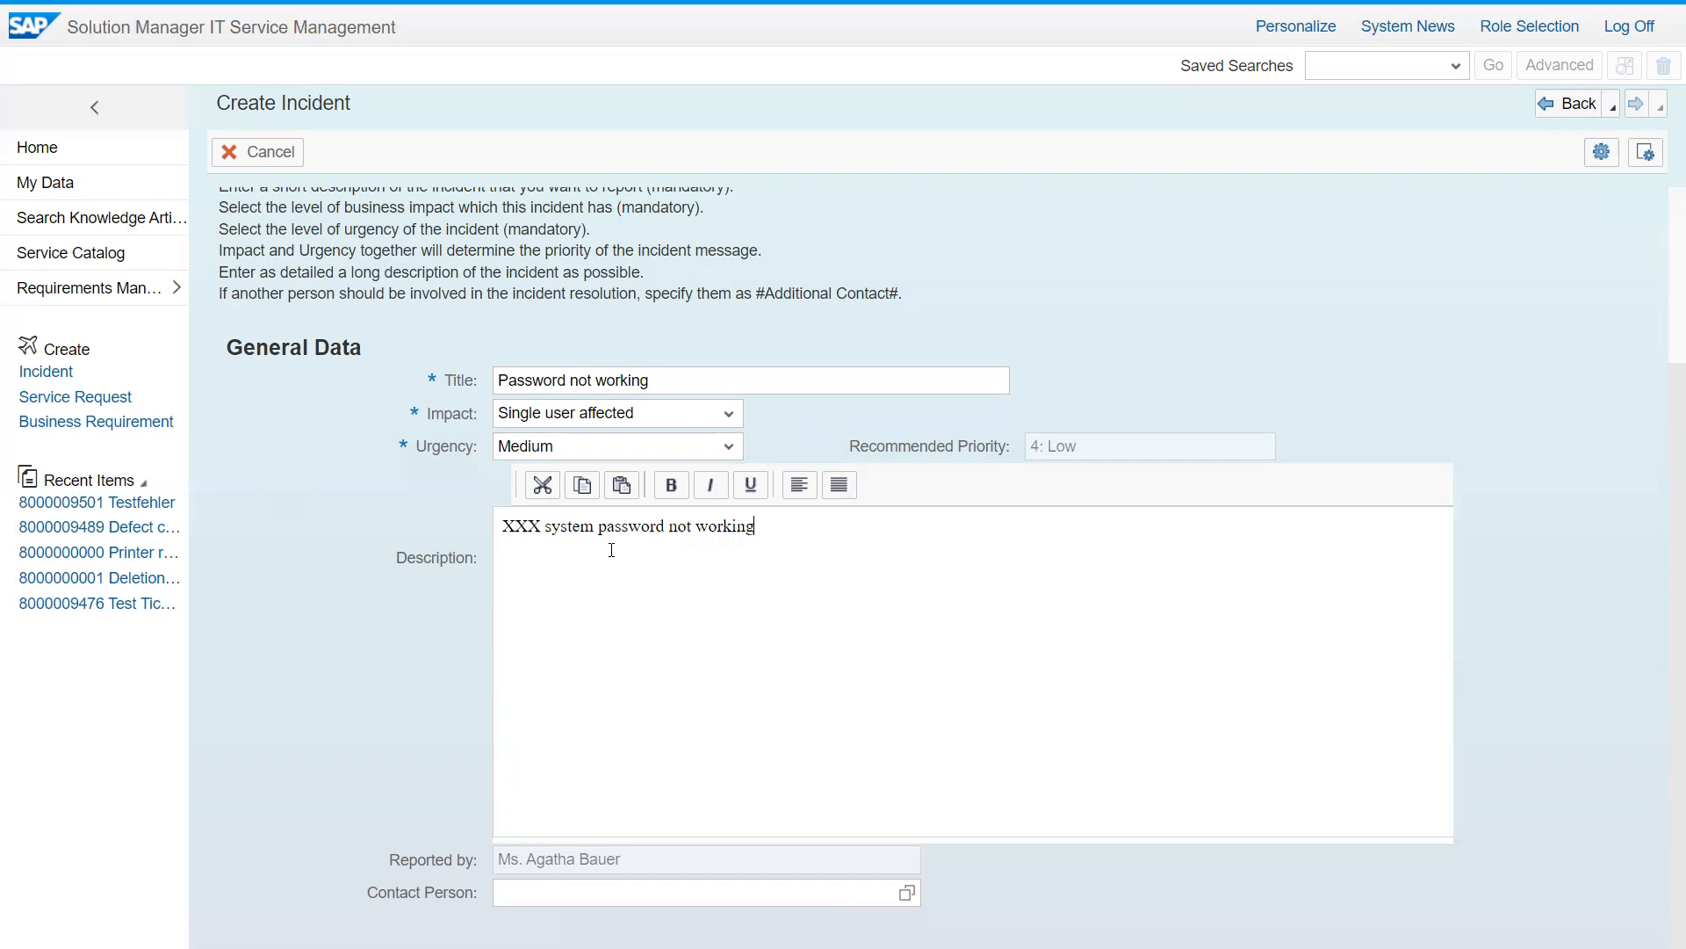
pyautogui.write('. User id:')
pyautogui.press('Return')
pyautogui.write('System Id')
pyautogui.press('BackSpace')
pyautogui.press('BackSpace')
pyautogui.write('Id:')
pyautogui.scroll(3, 486, 703)
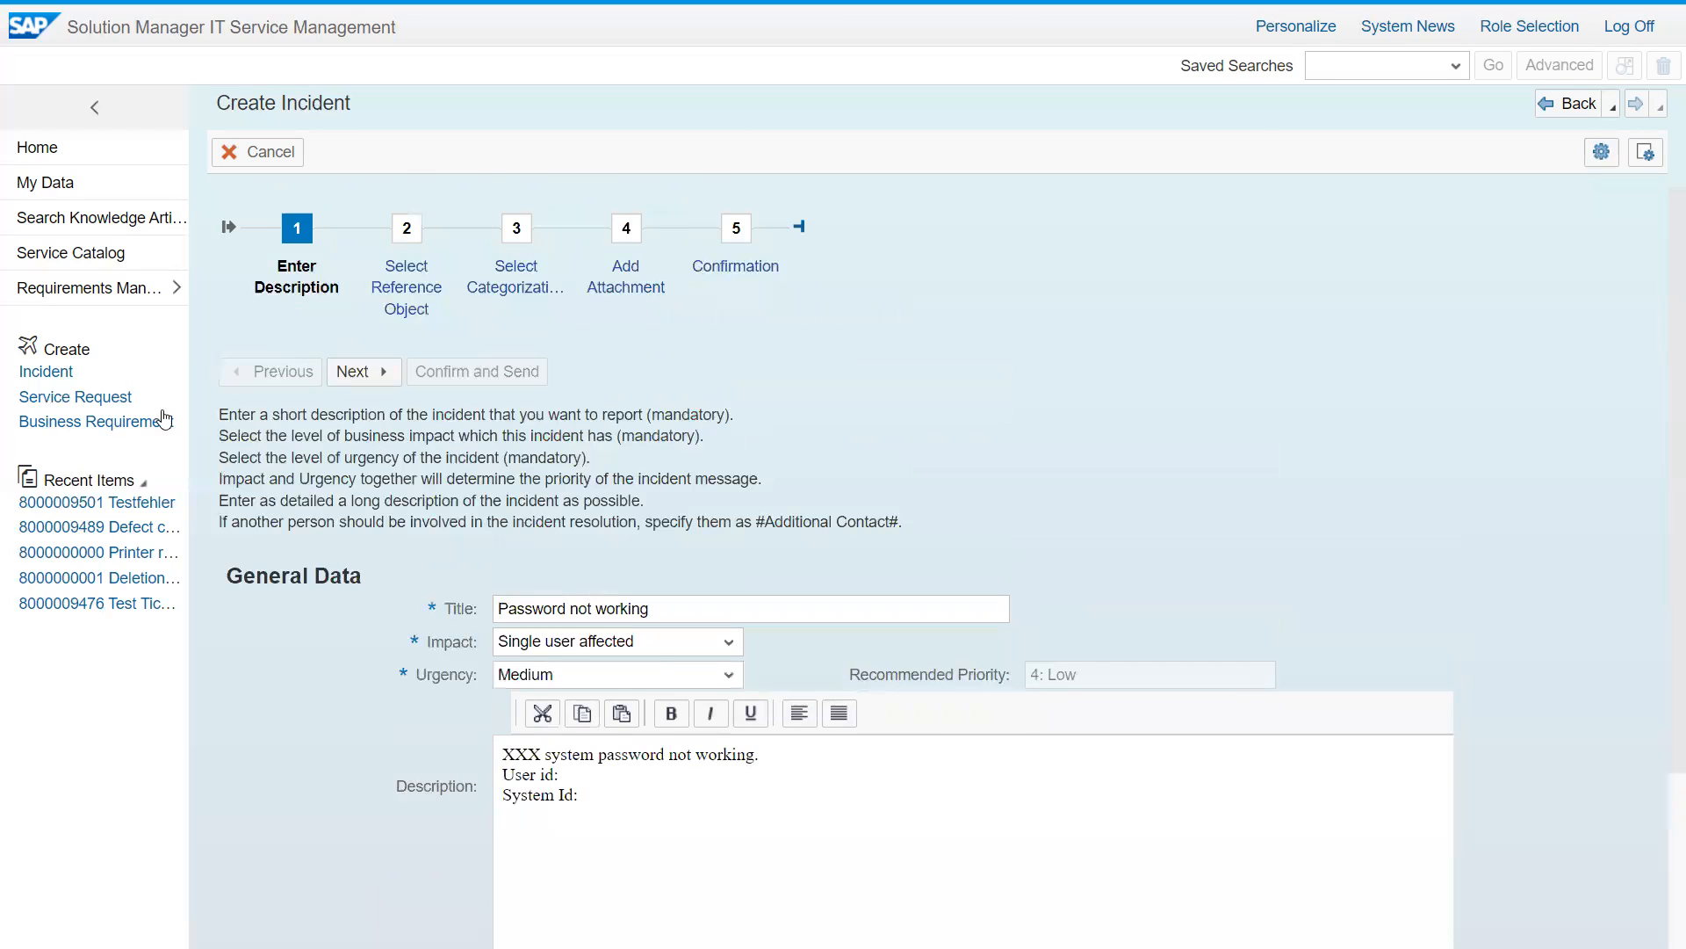
pyautogui.click(350, 370)
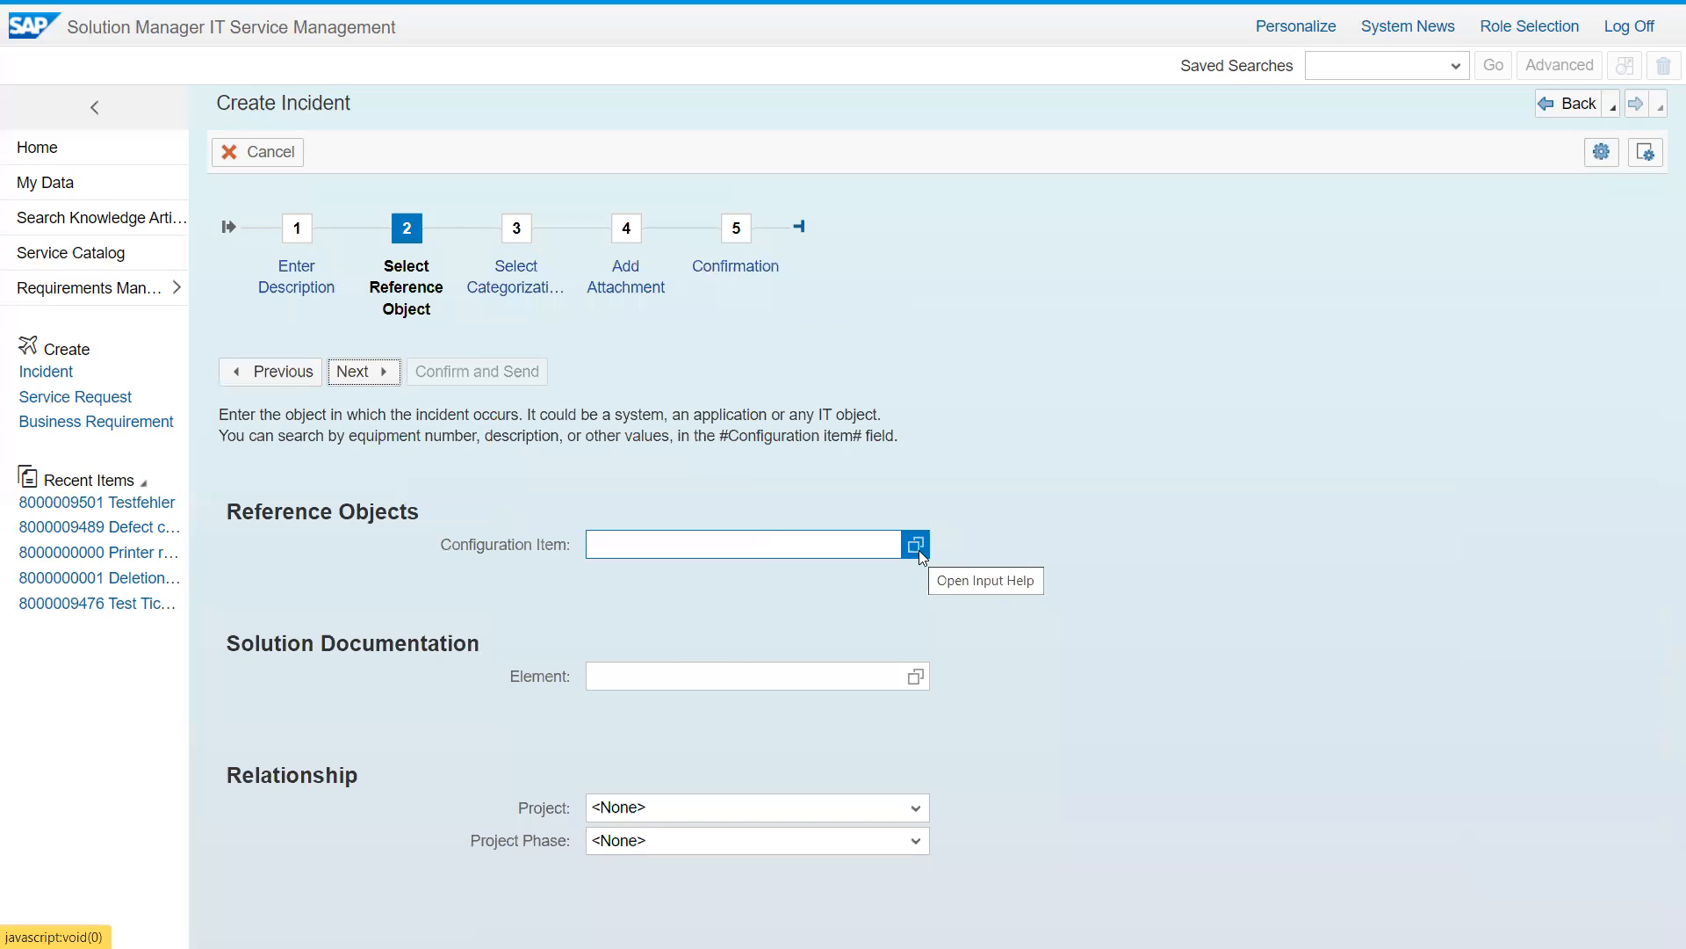
pyautogui.click(764, 532)
pyautogui.write('XXX')
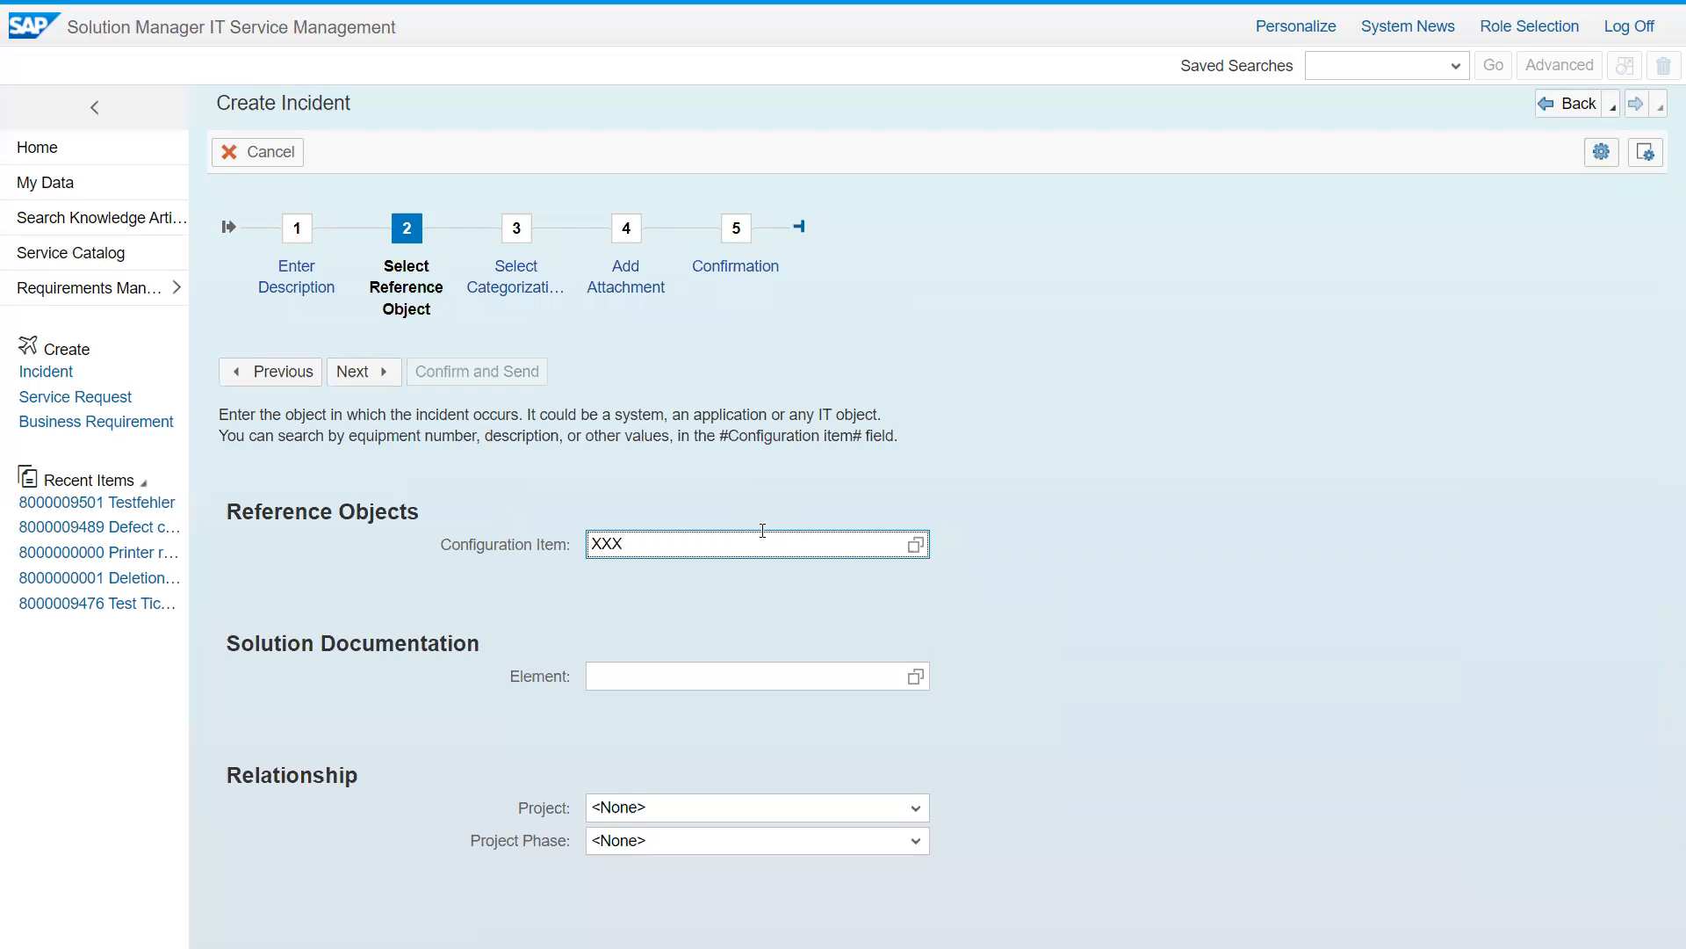
pyautogui.press('BackSpace')
pyautogui.press('BackSpace')
pyautogui.press('BackSpace')
pyautogui.write('S3')
pyautogui.press('BackSpace')
pyautogui.write('4H')
pyautogui.click(916, 553)
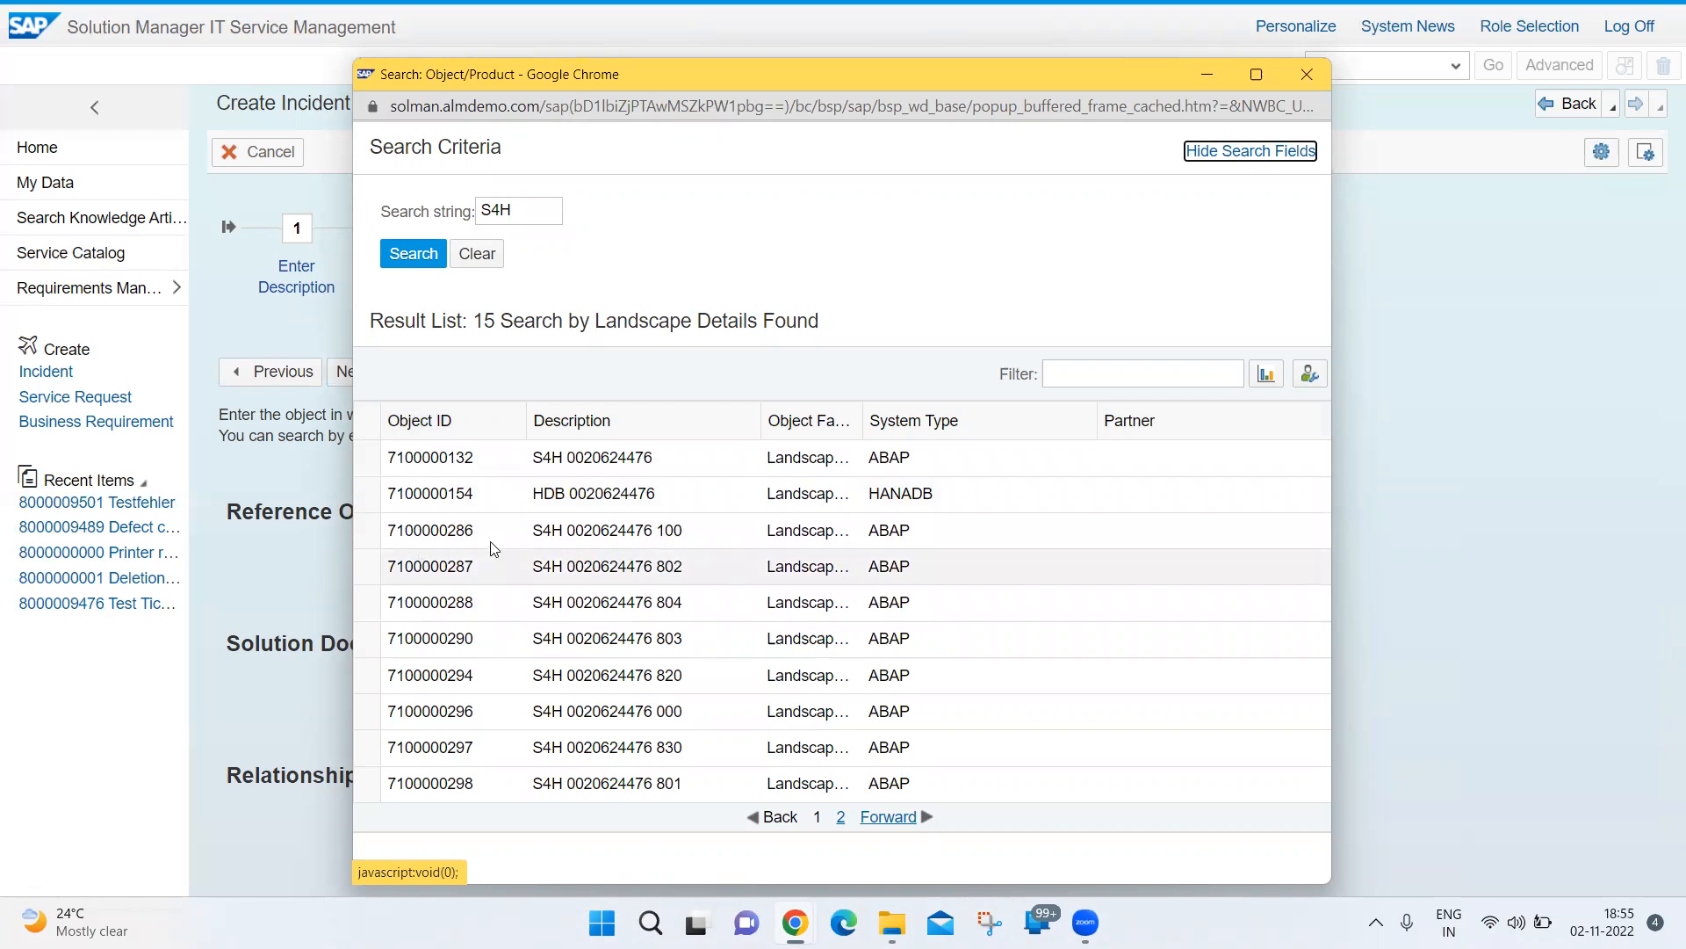
pyautogui.click(376, 540)
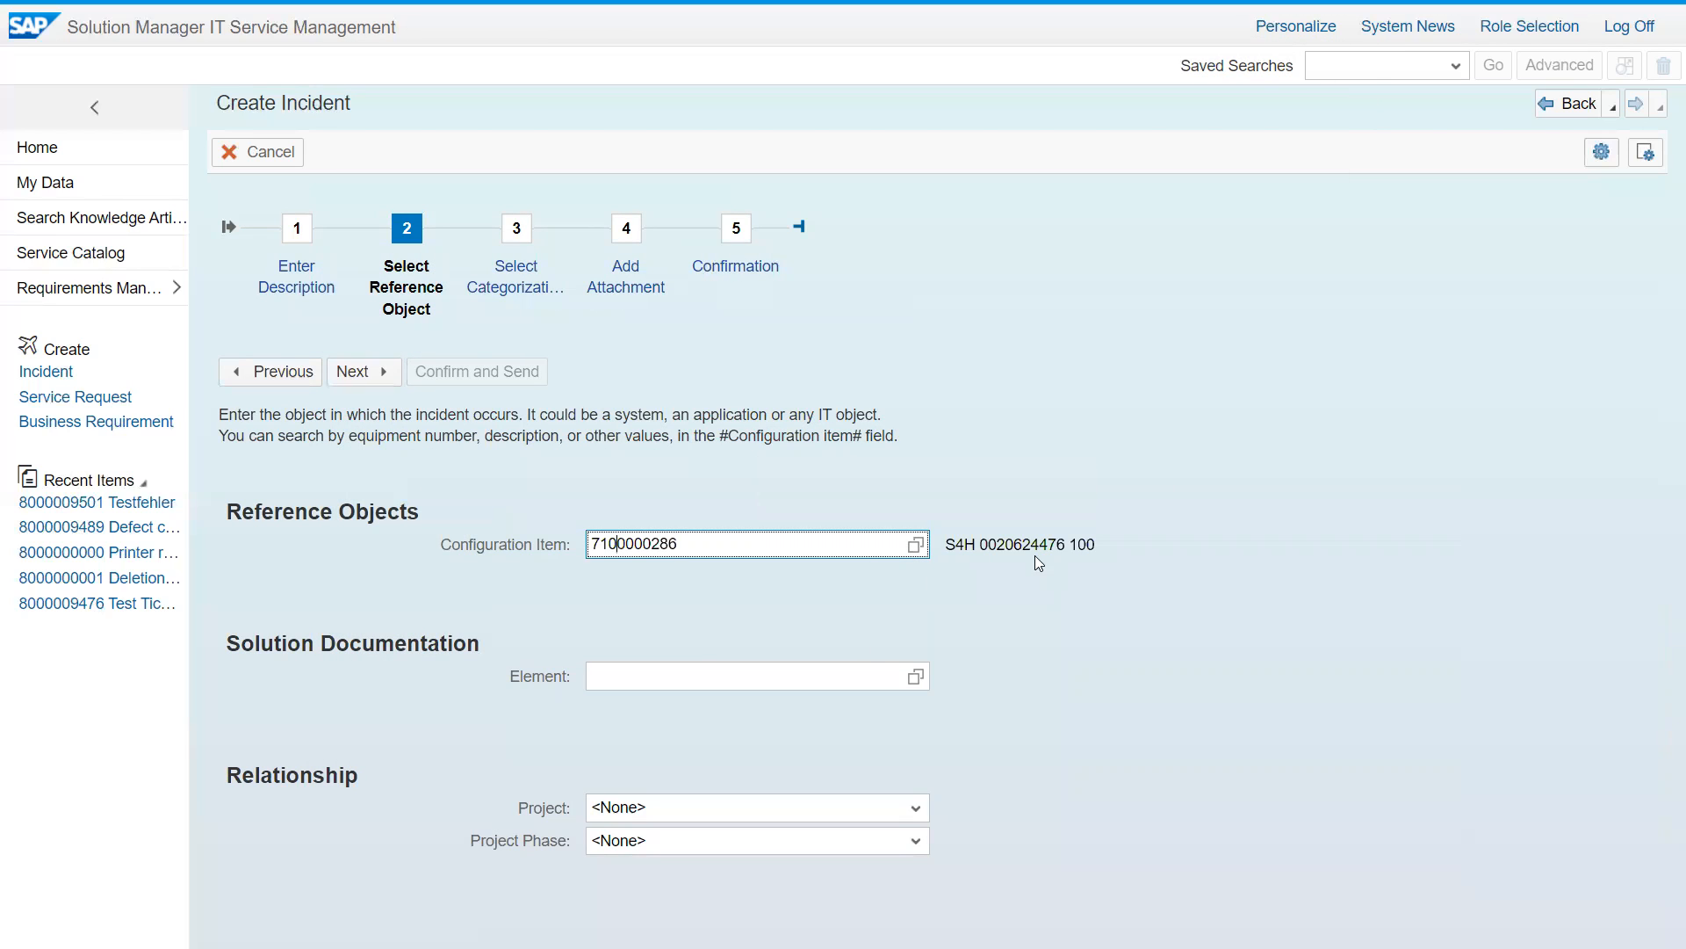
# Examine the configuration item's description and the available Project and Project Phase choices without selecting any
pyautogui.moveTo(947, 543); pyautogui.dragTo(975, 543)
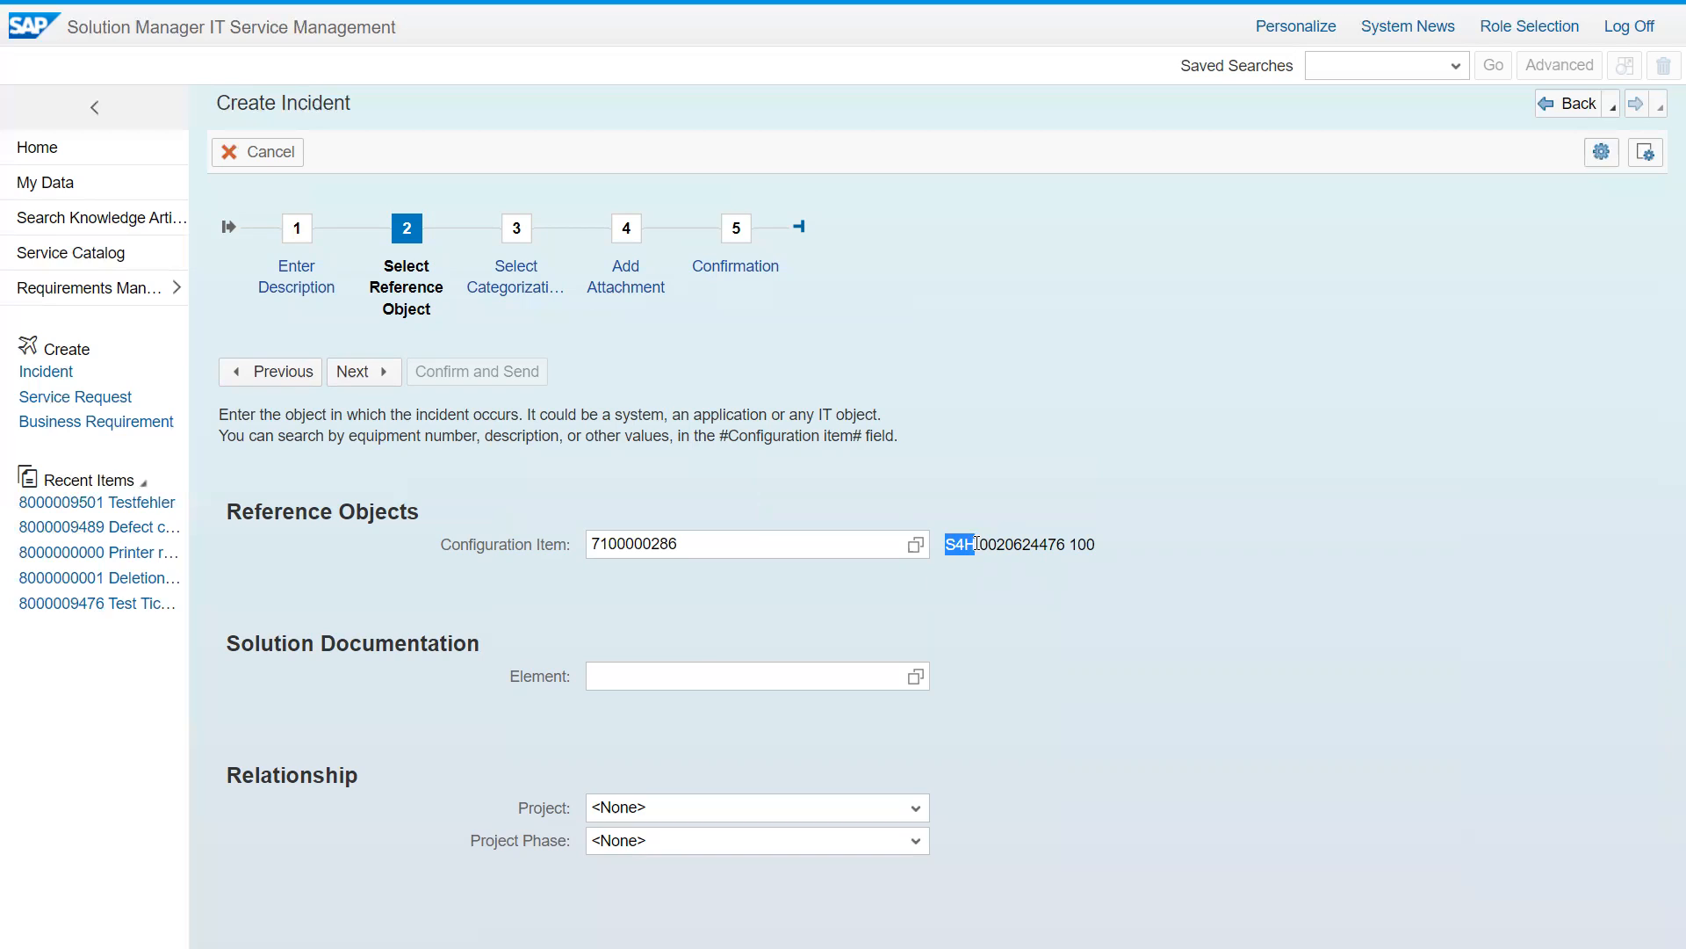
pyautogui.moveTo(981, 546); pyautogui.dragTo(1074, 544)
pyautogui.click(1073, 604)
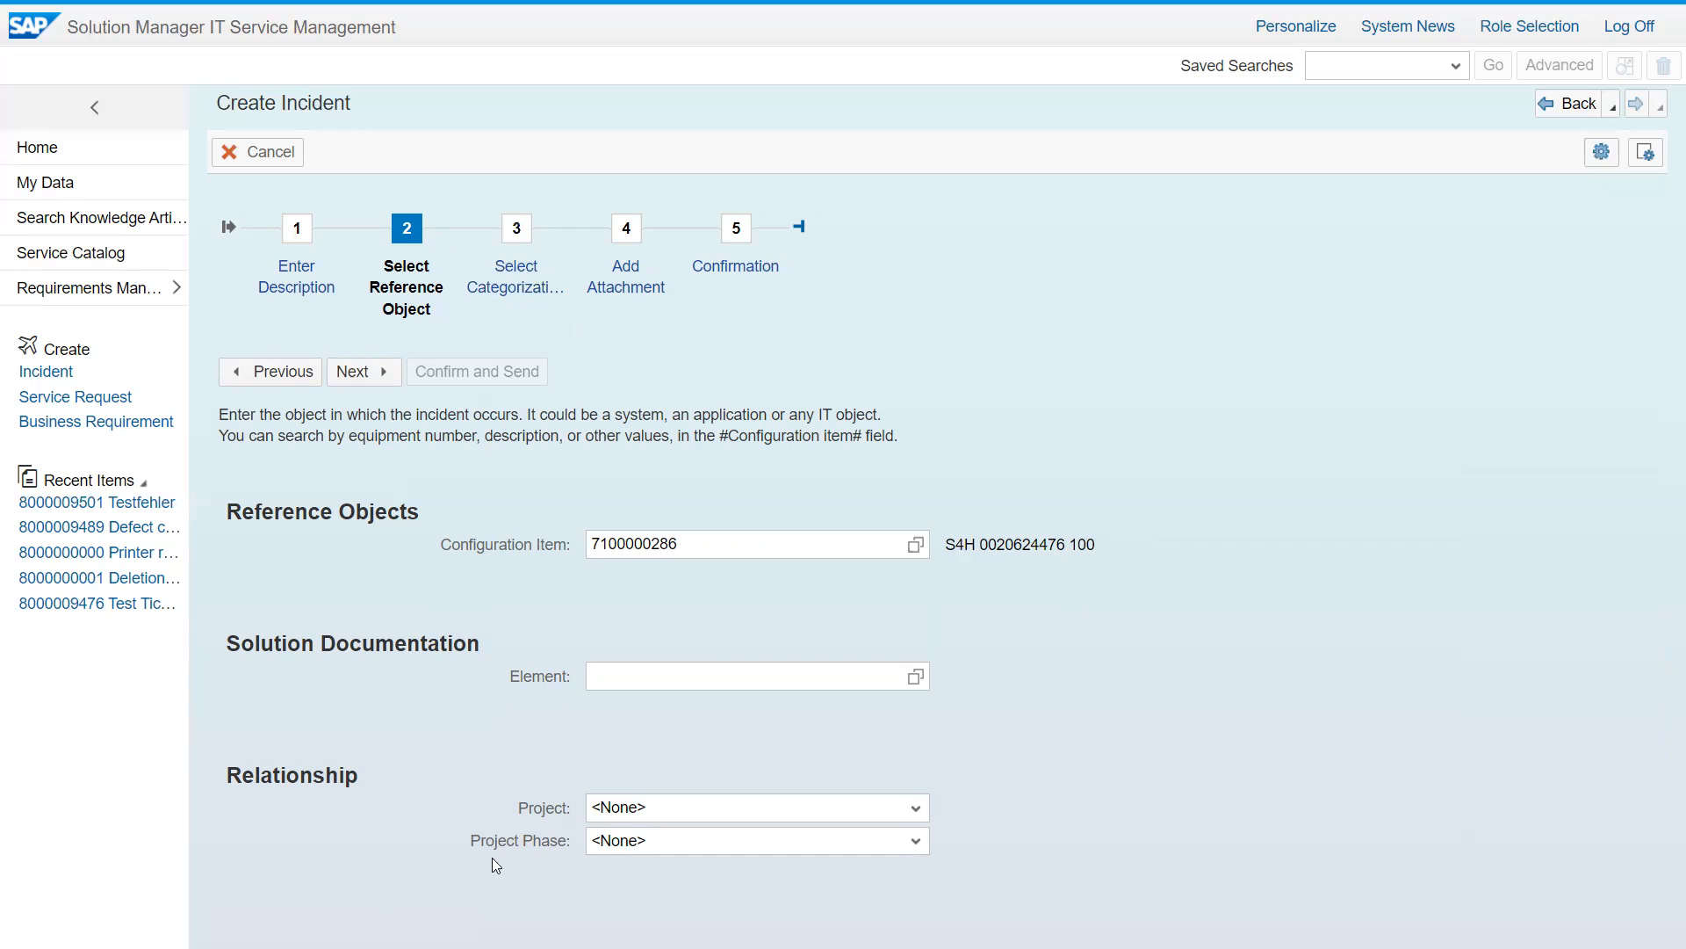
pyautogui.click(913, 807)
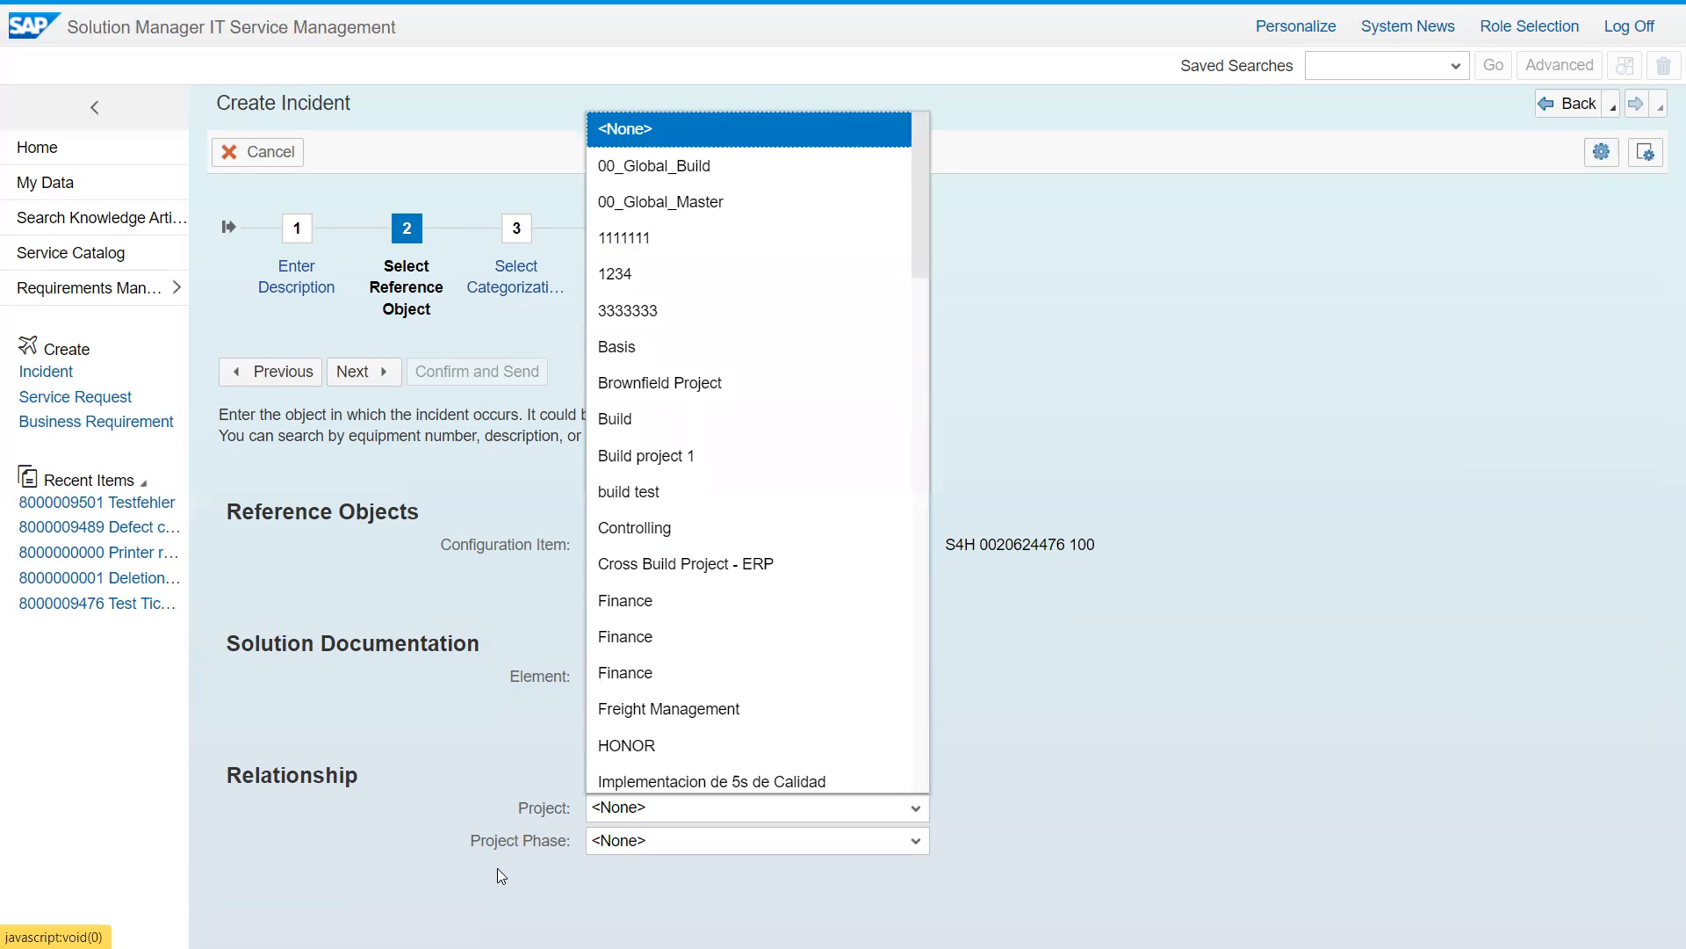
pyautogui.click(915, 841)
pyautogui.click(1023, 847)
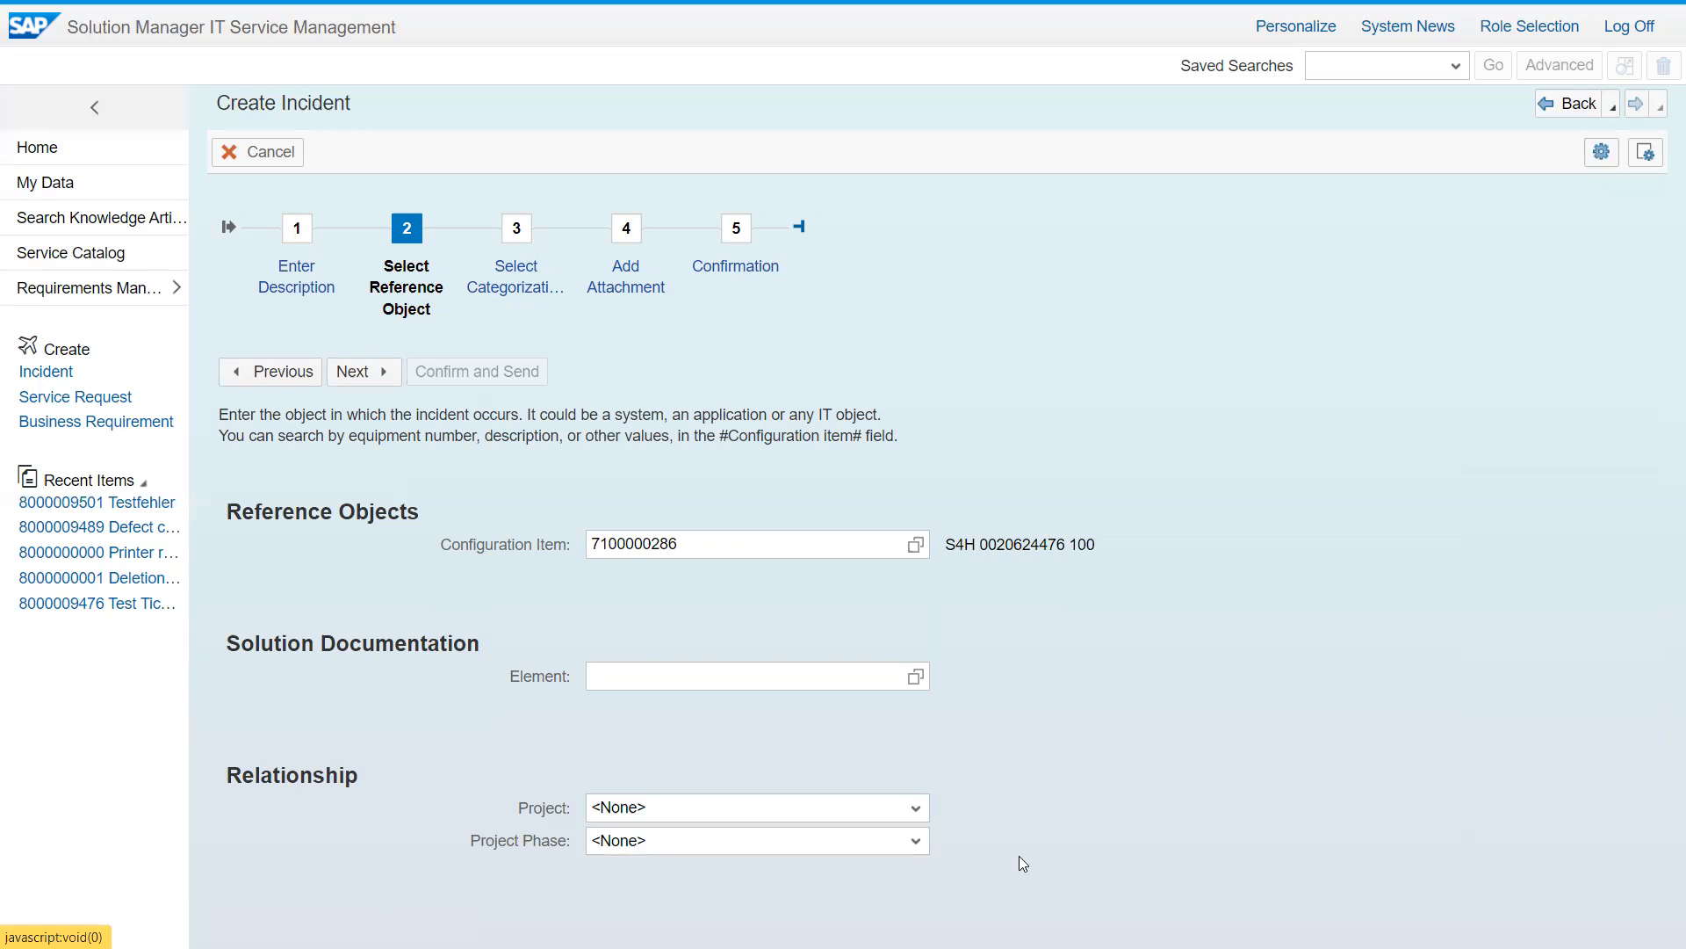
# Continue to the categorization stage and set categories 1 to 3 to Business Applications, SAP and HR, leaving the SAP Component empty
pyautogui.click(381, 376)
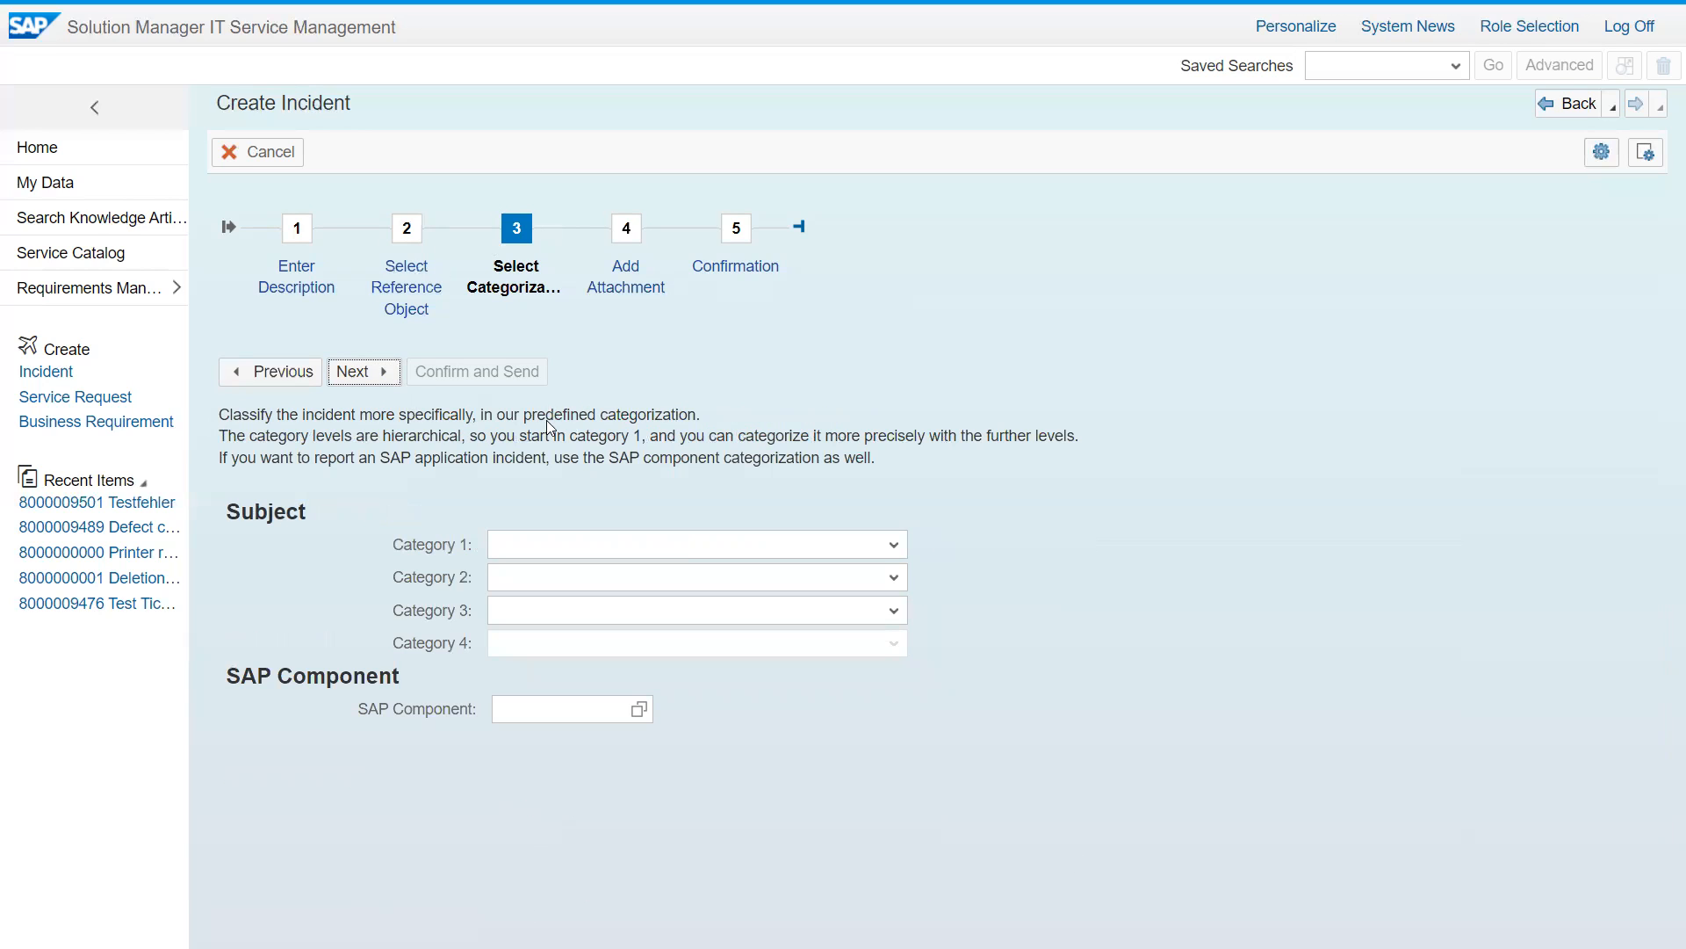
pyautogui.click(894, 545)
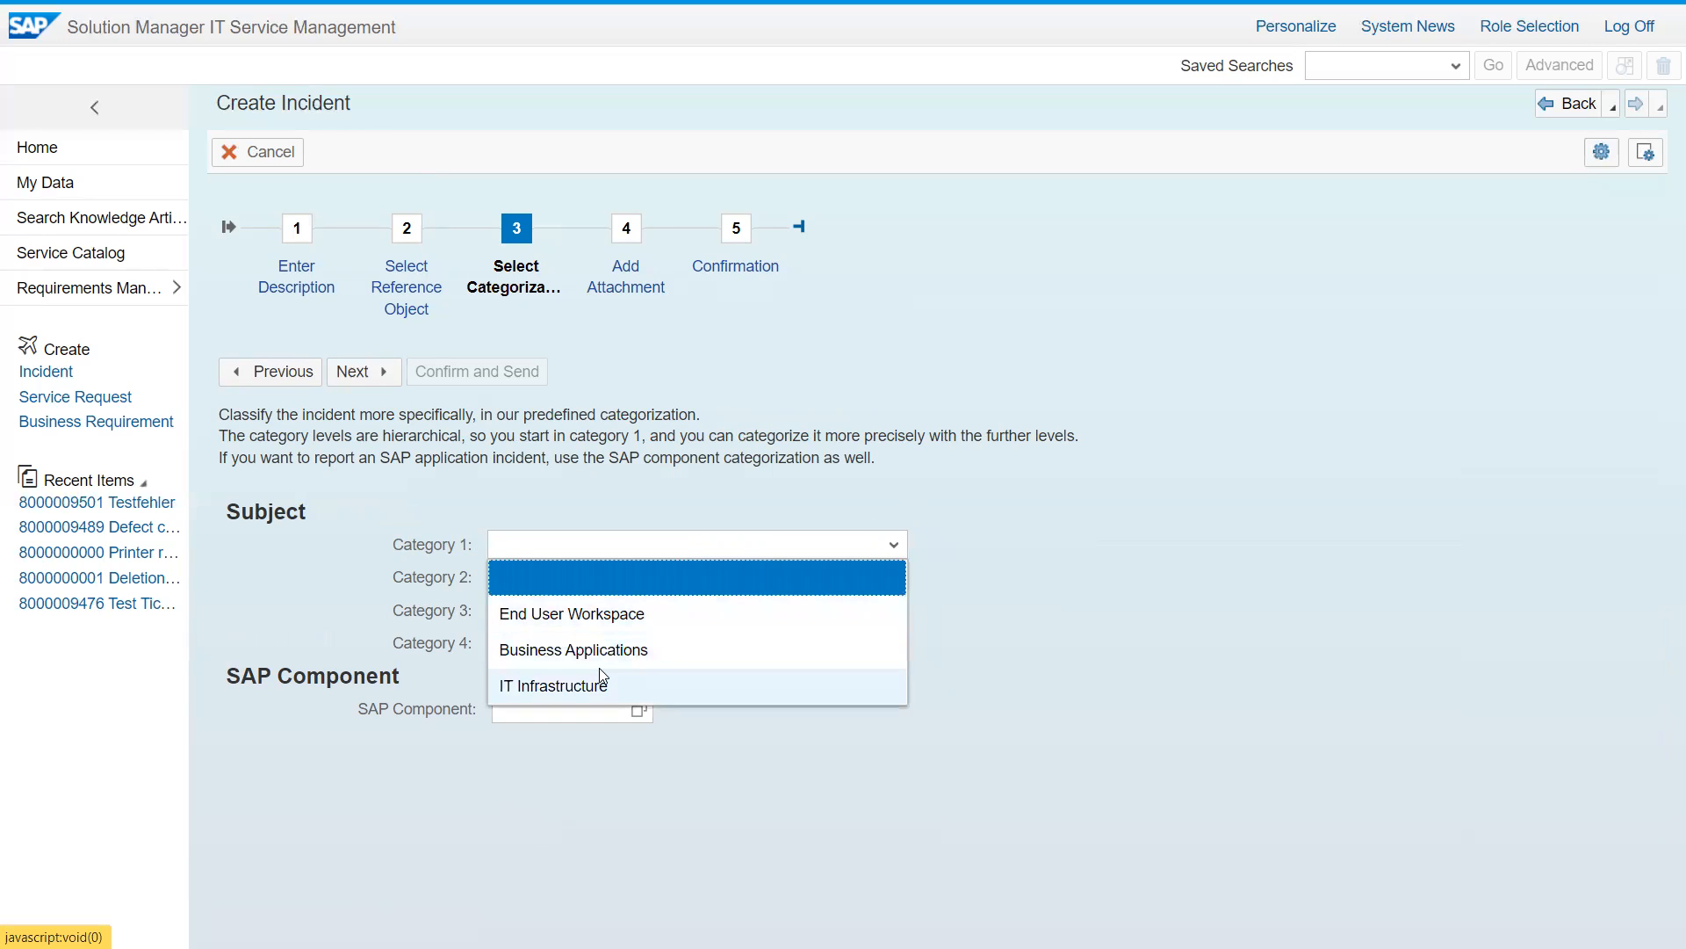
pyautogui.click(632, 649)
pyautogui.click(898, 577)
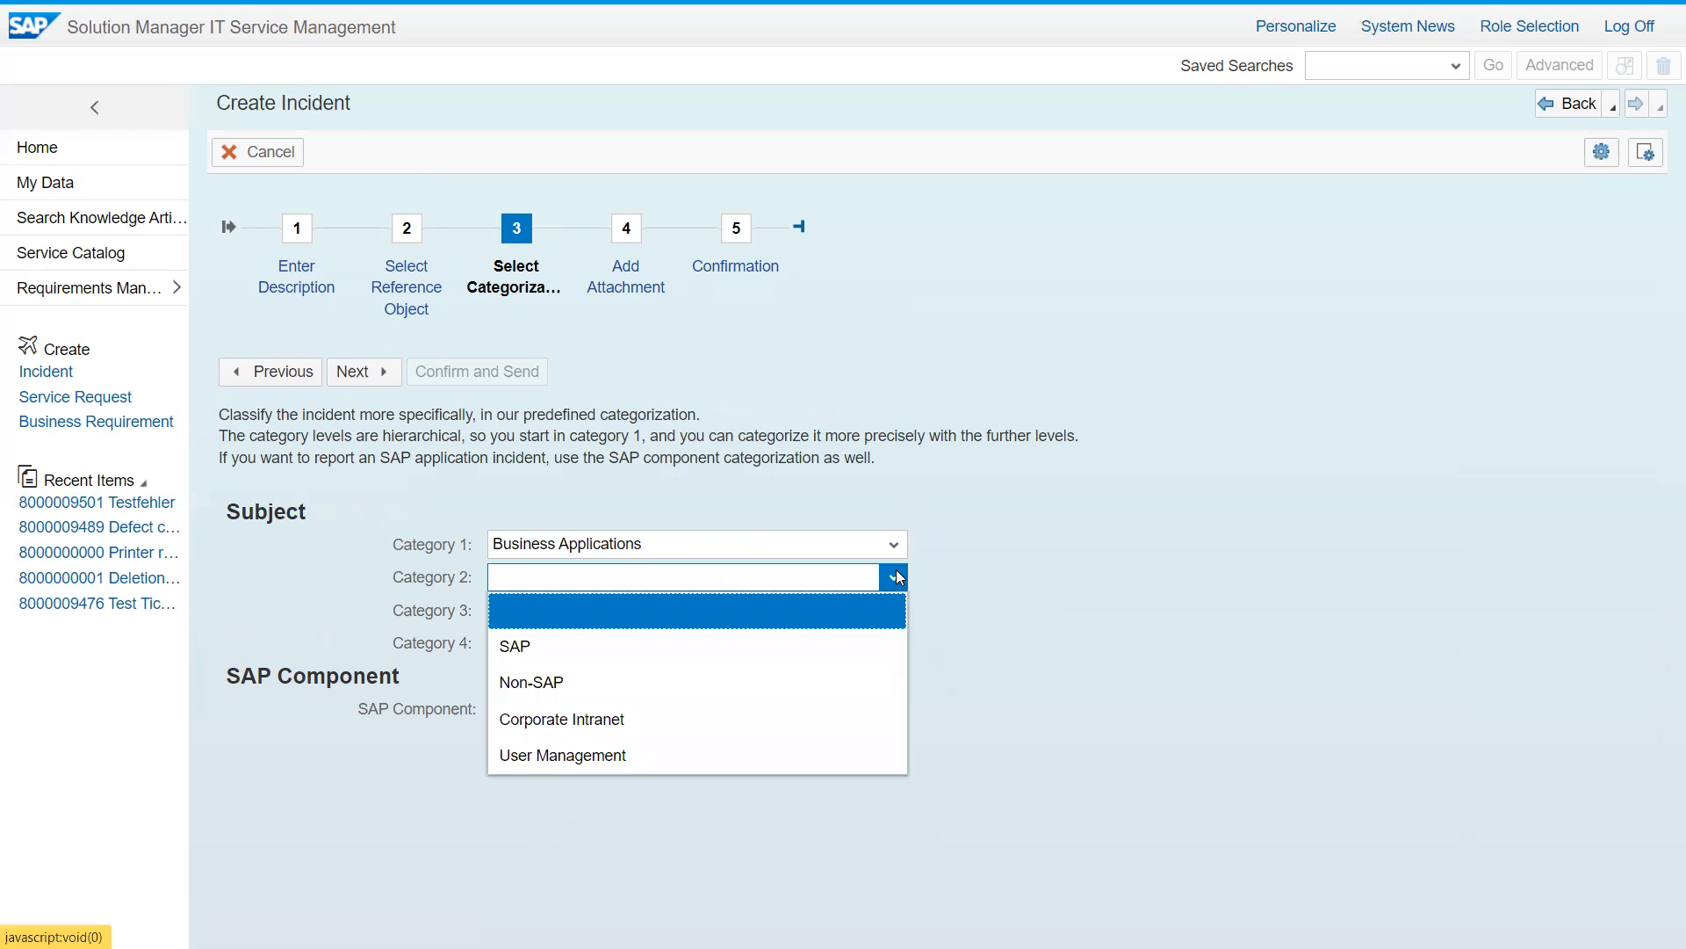
pyautogui.click(518, 647)
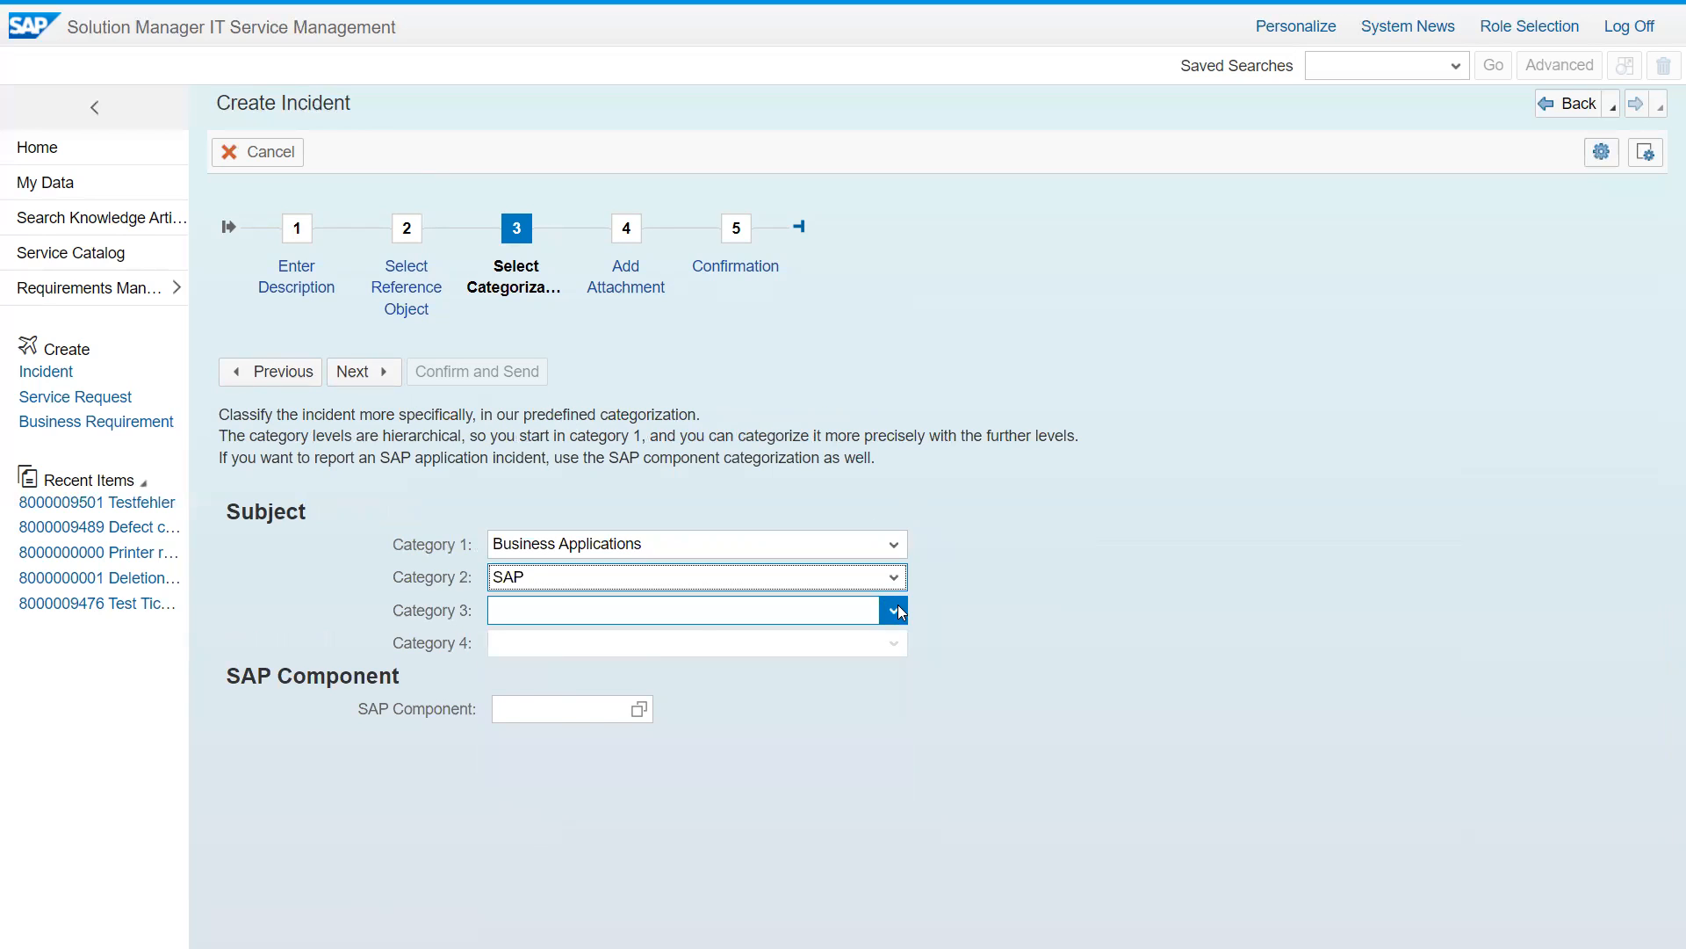
pyautogui.click(897, 611)
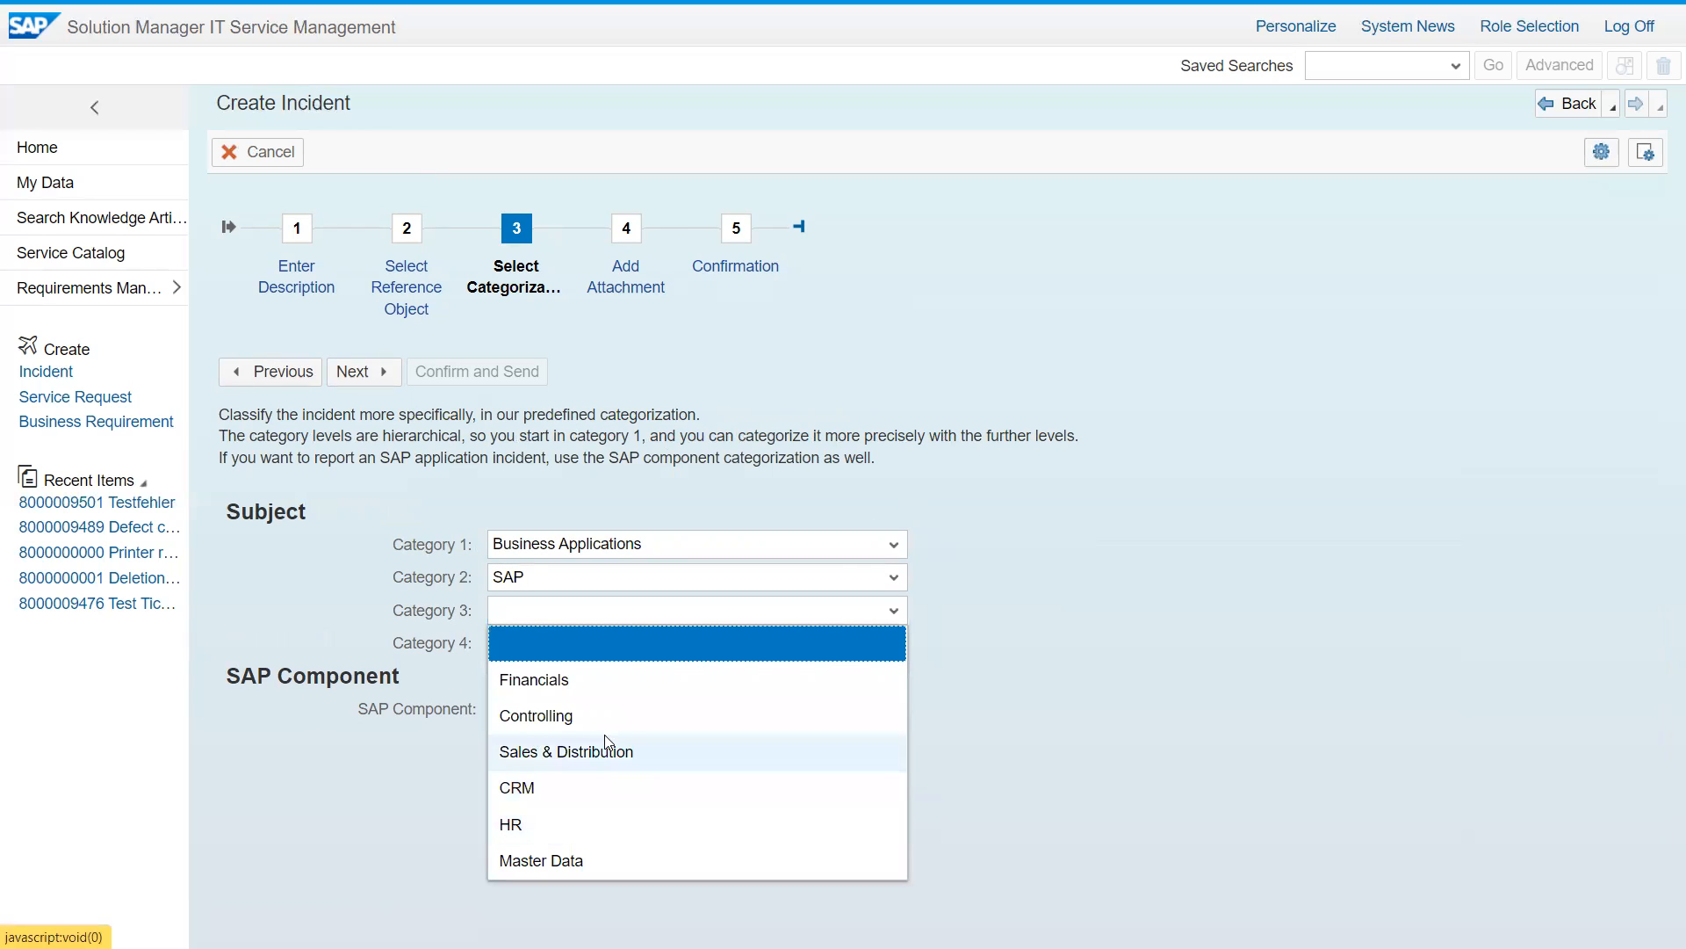
pyautogui.click(531, 824)
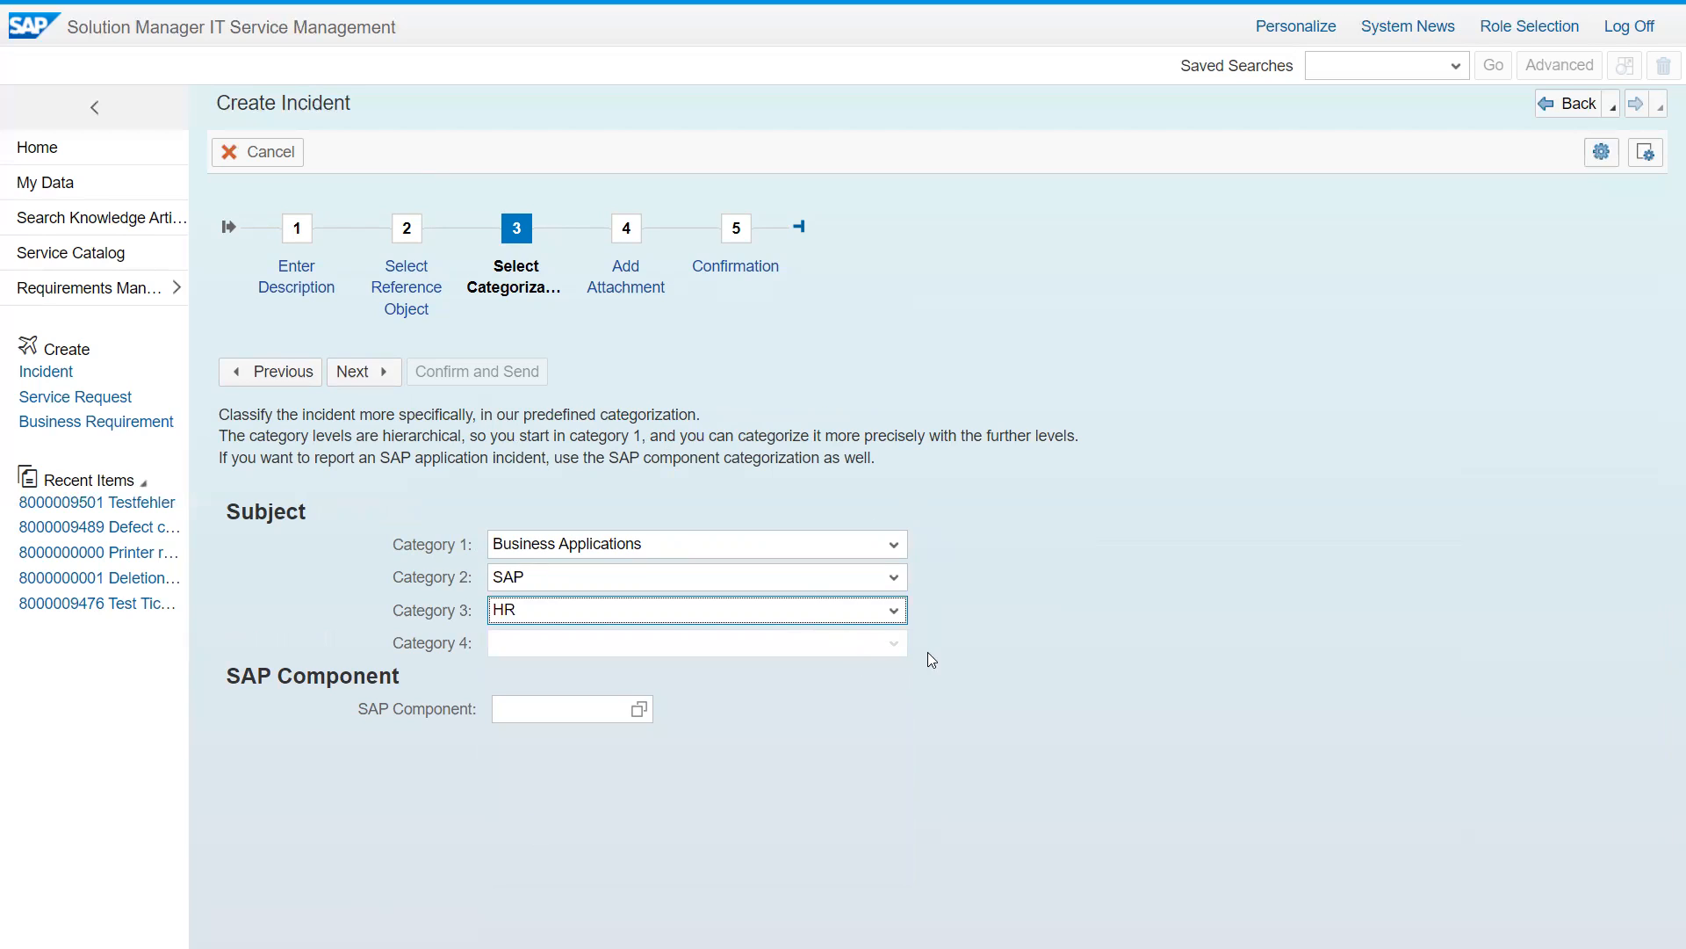
pyautogui.click(558, 715)
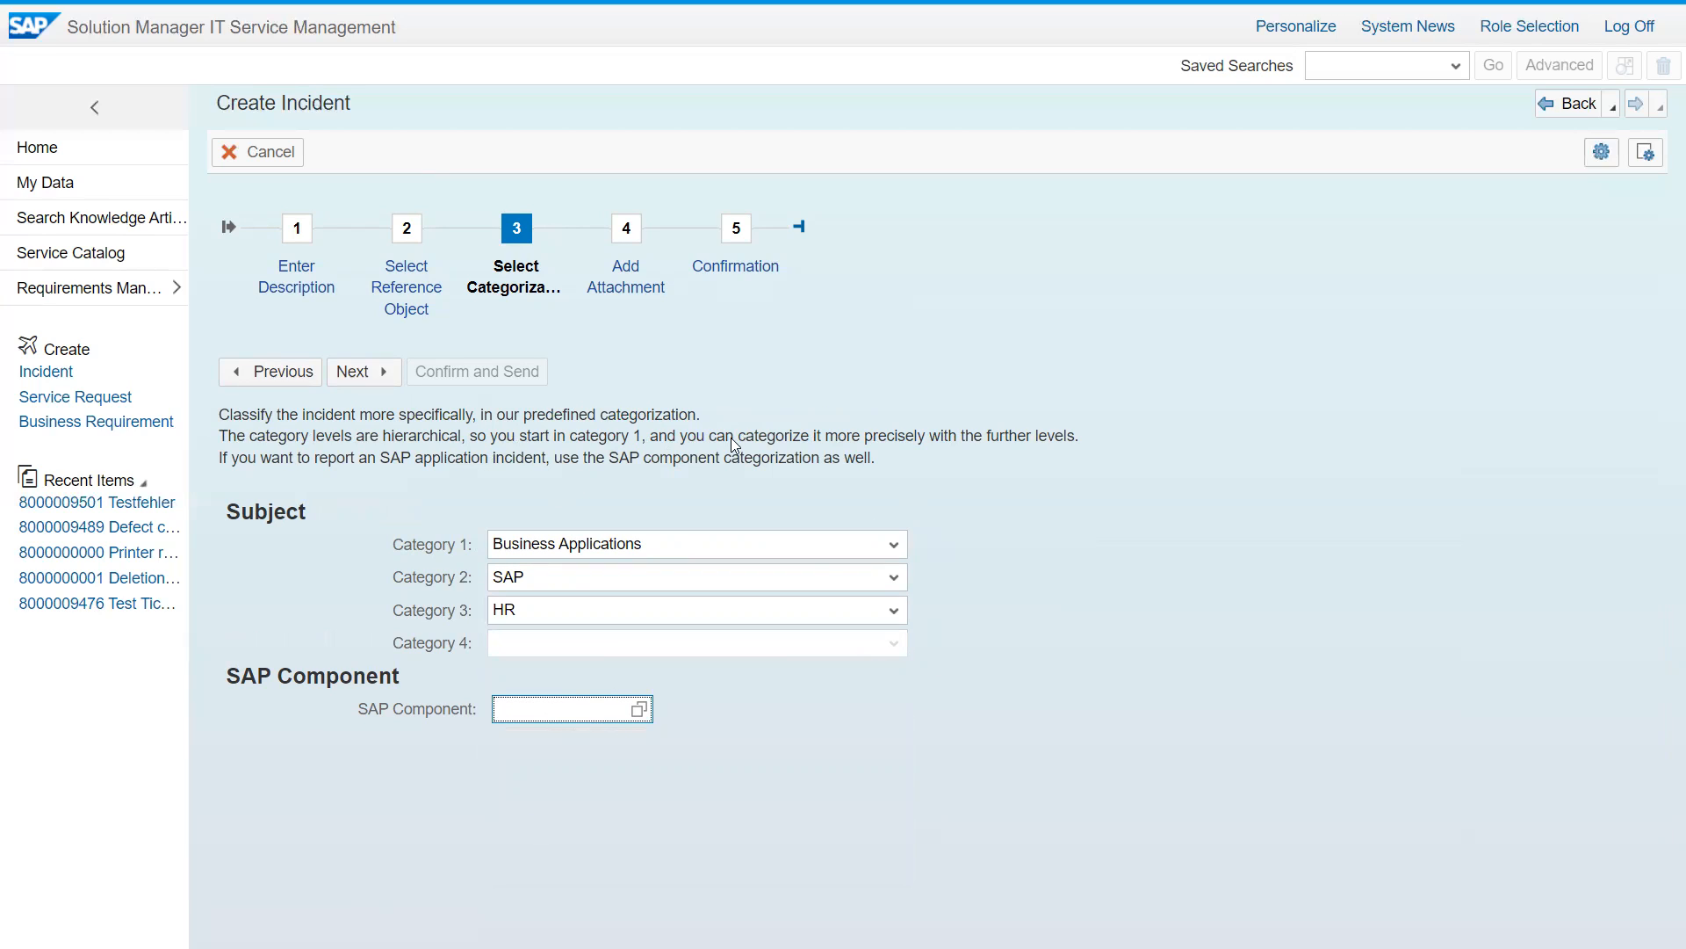
# Proceed without adding an attachment, check the entered data, and confirm and send the incident
pyautogui.click(362, 371)
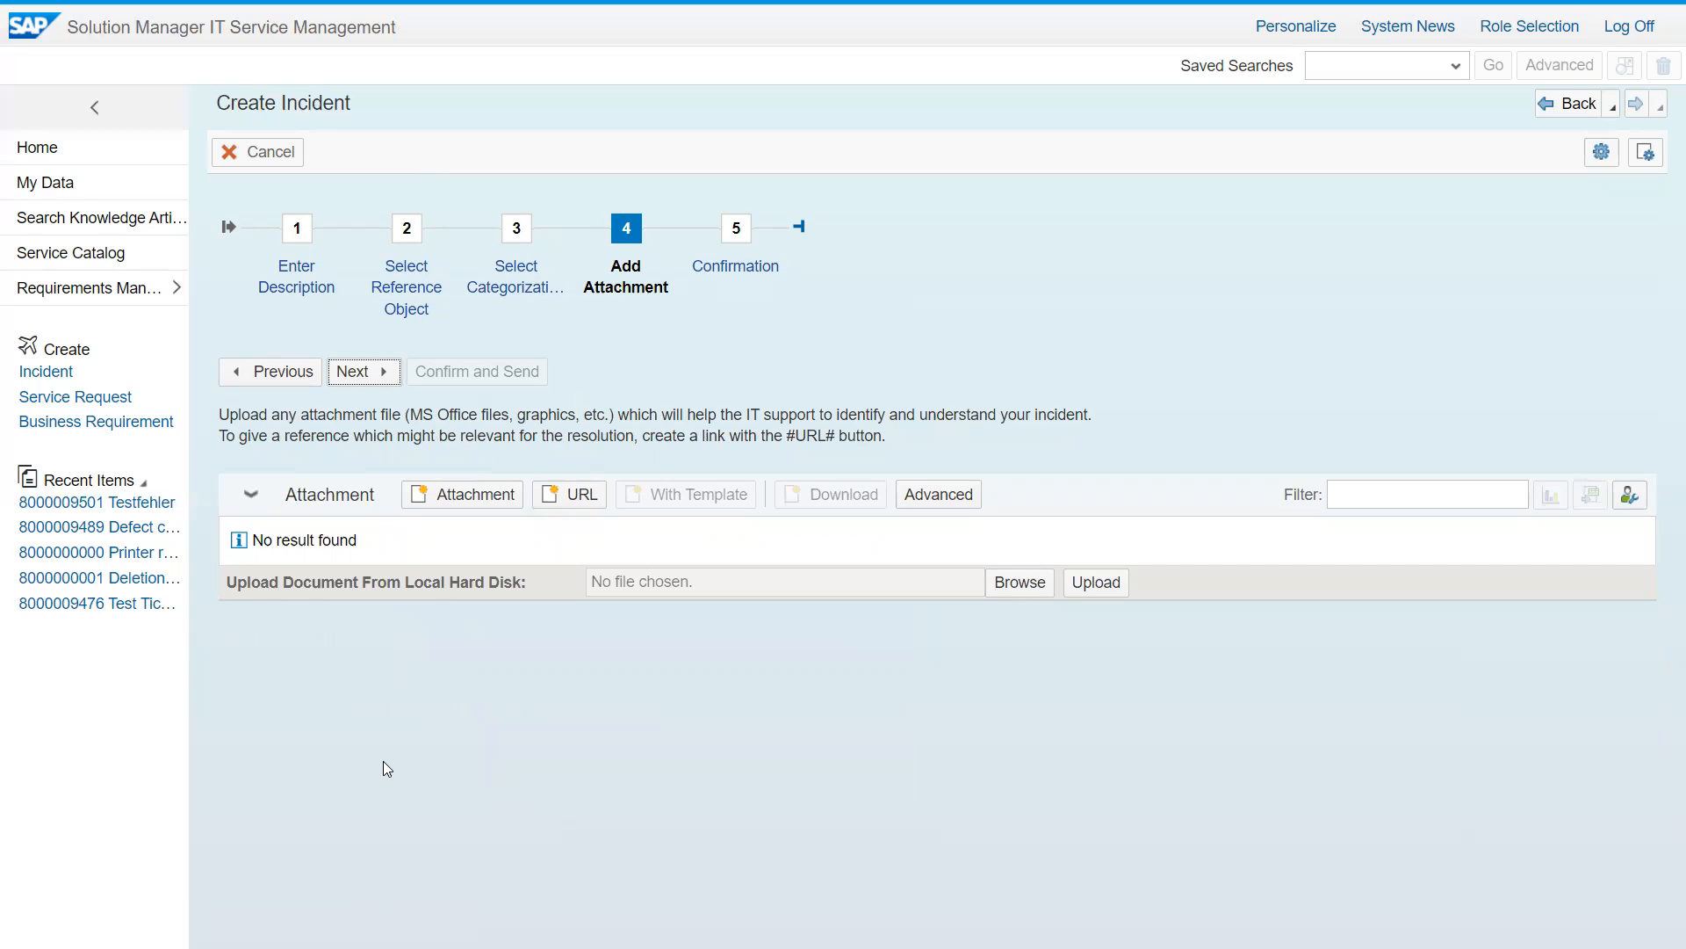
pyautogui.click(359, 372)
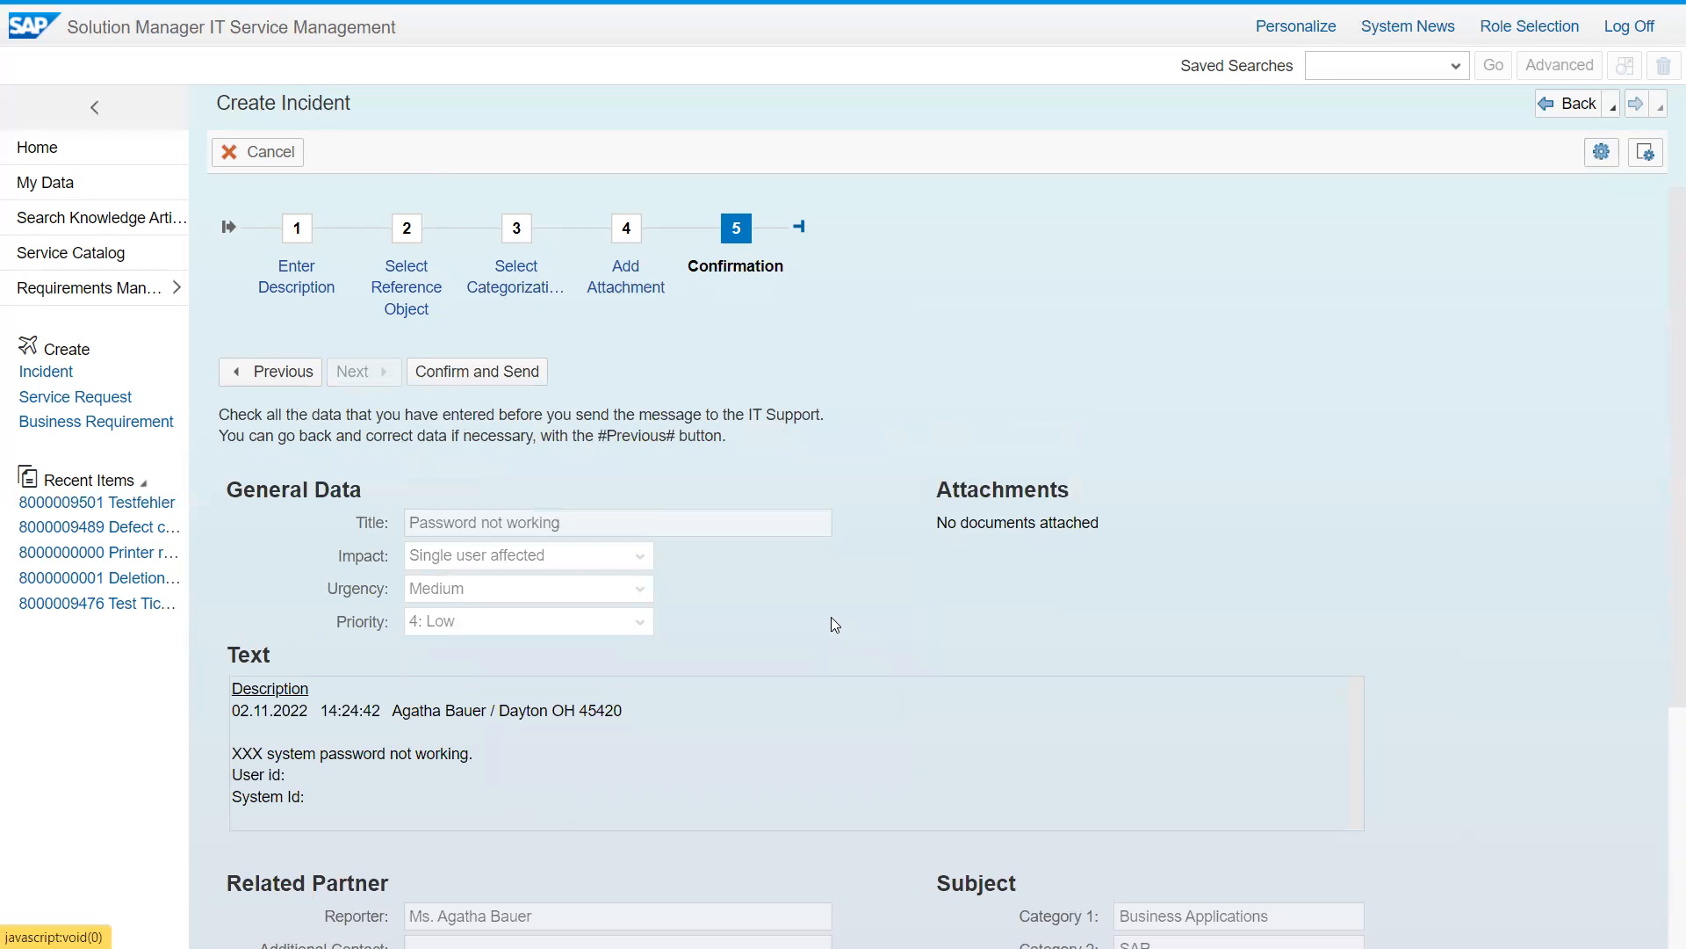
pyautogui.scroll(-1, 831, 617)
pyautogui.click(452, 263)
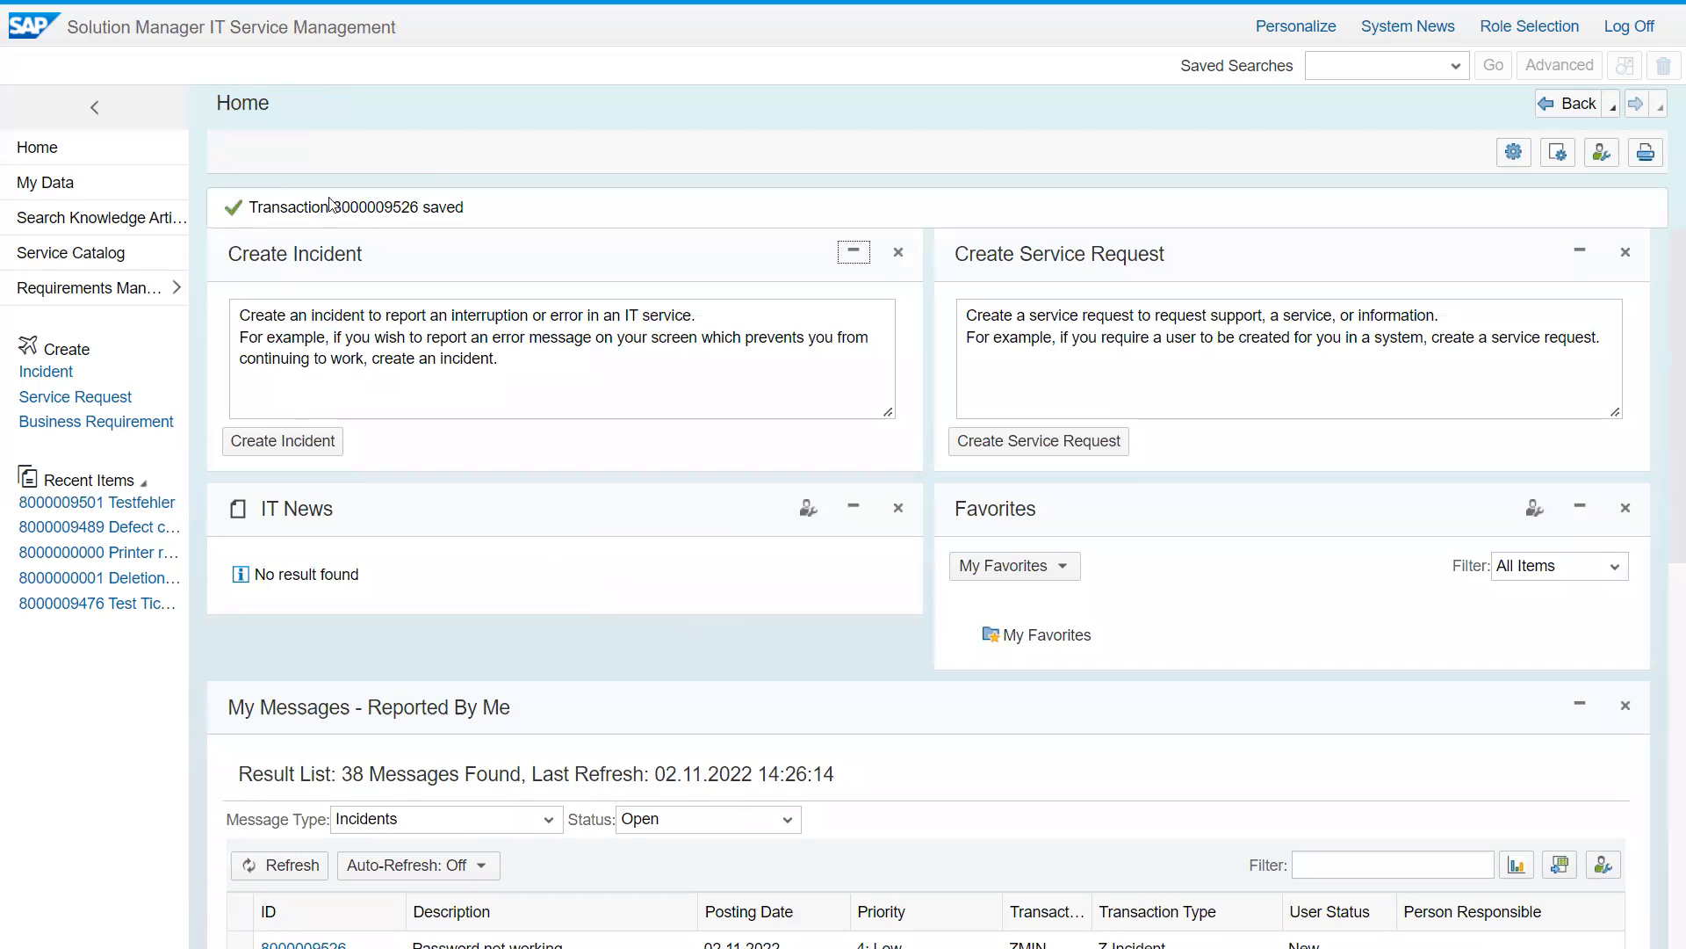
# Check the saved transaction's number and open the "Password not working" incident from the messages reported by me
pyautogui.moveTo(333, 207); pyautogui.dragTo(424, 204)
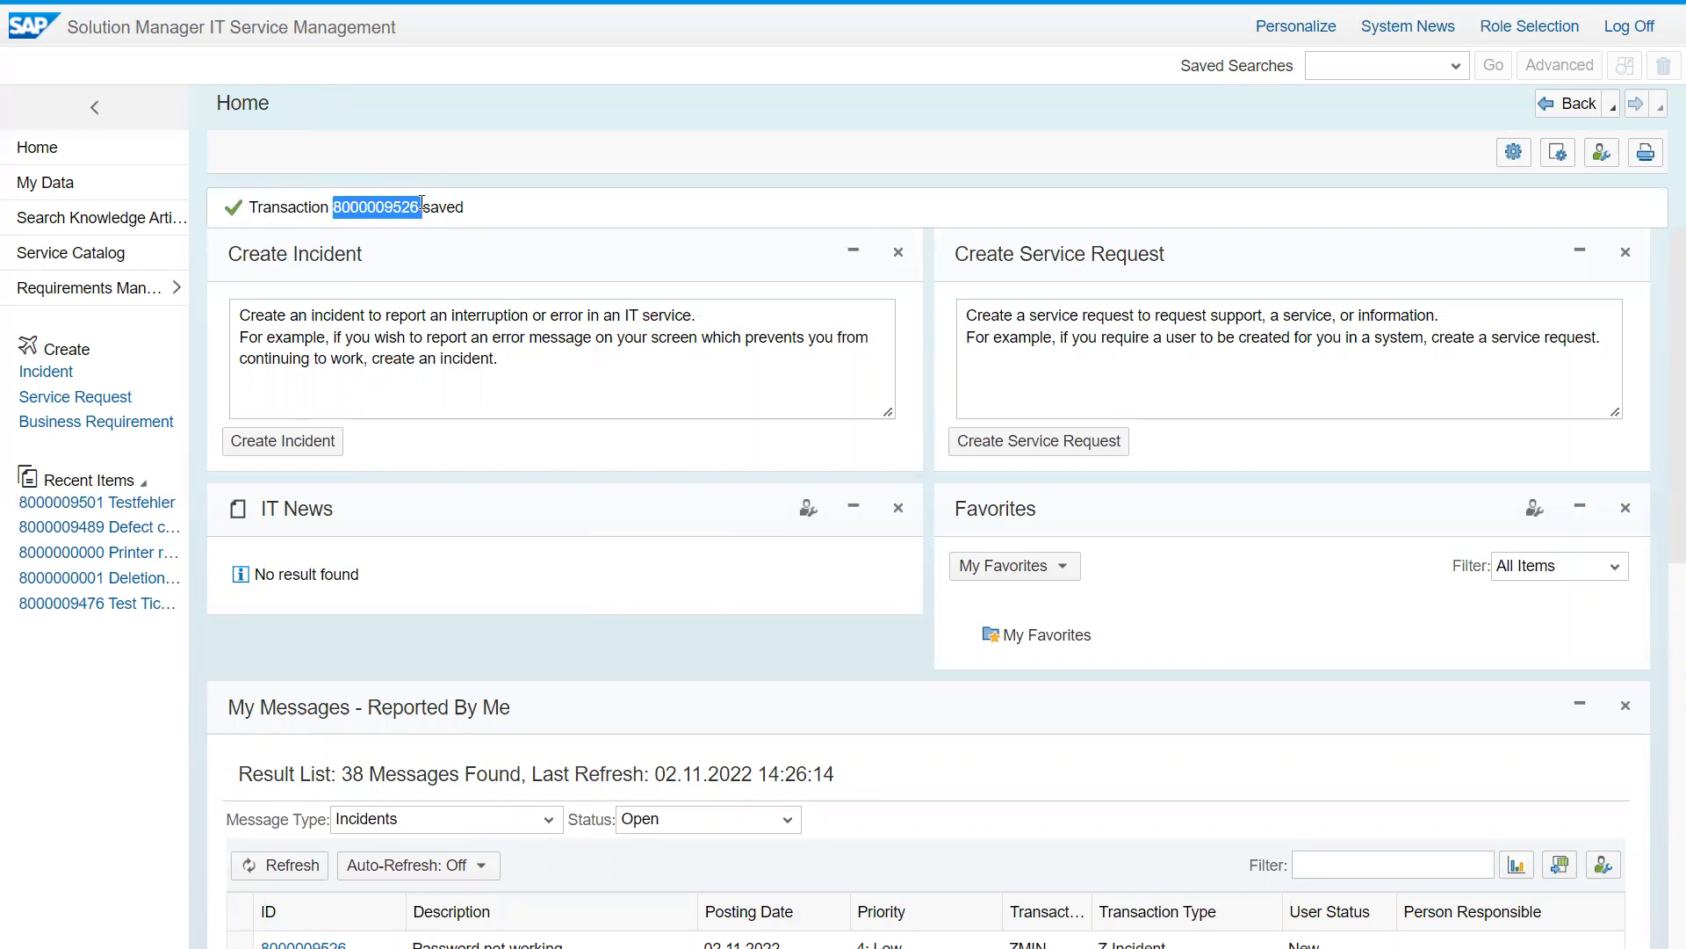
pyautogui.scroll(-5, 703, 563)
pyautogui.scroll(-1, 703, 563)
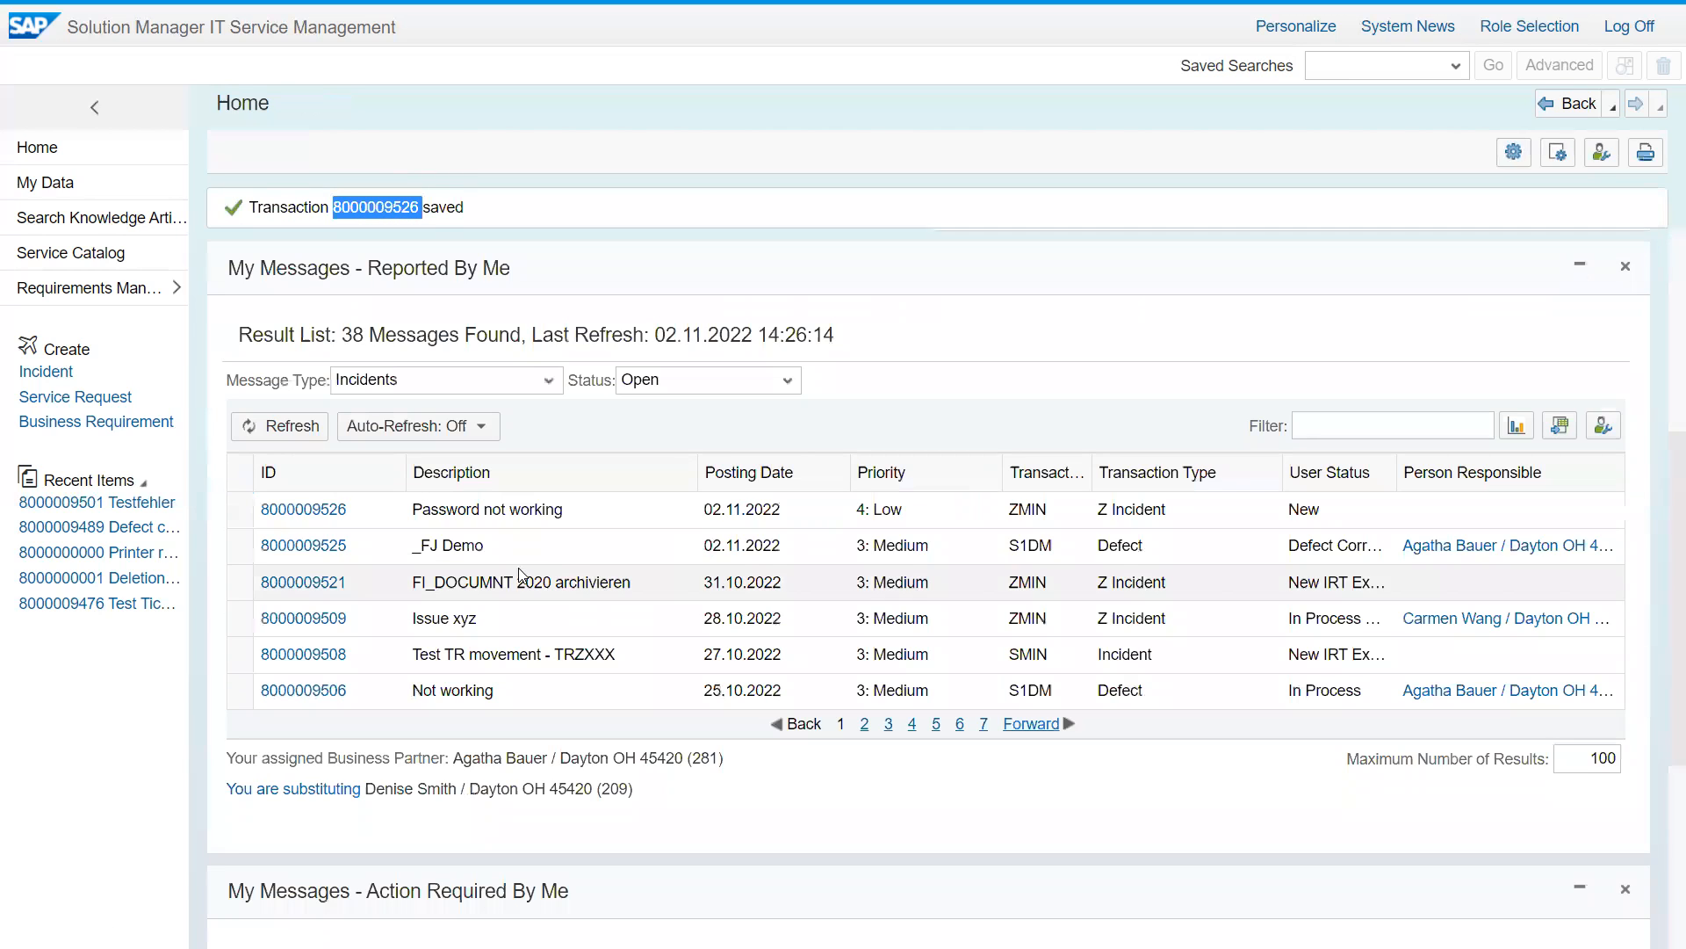
pyautogui.click(324, 514)
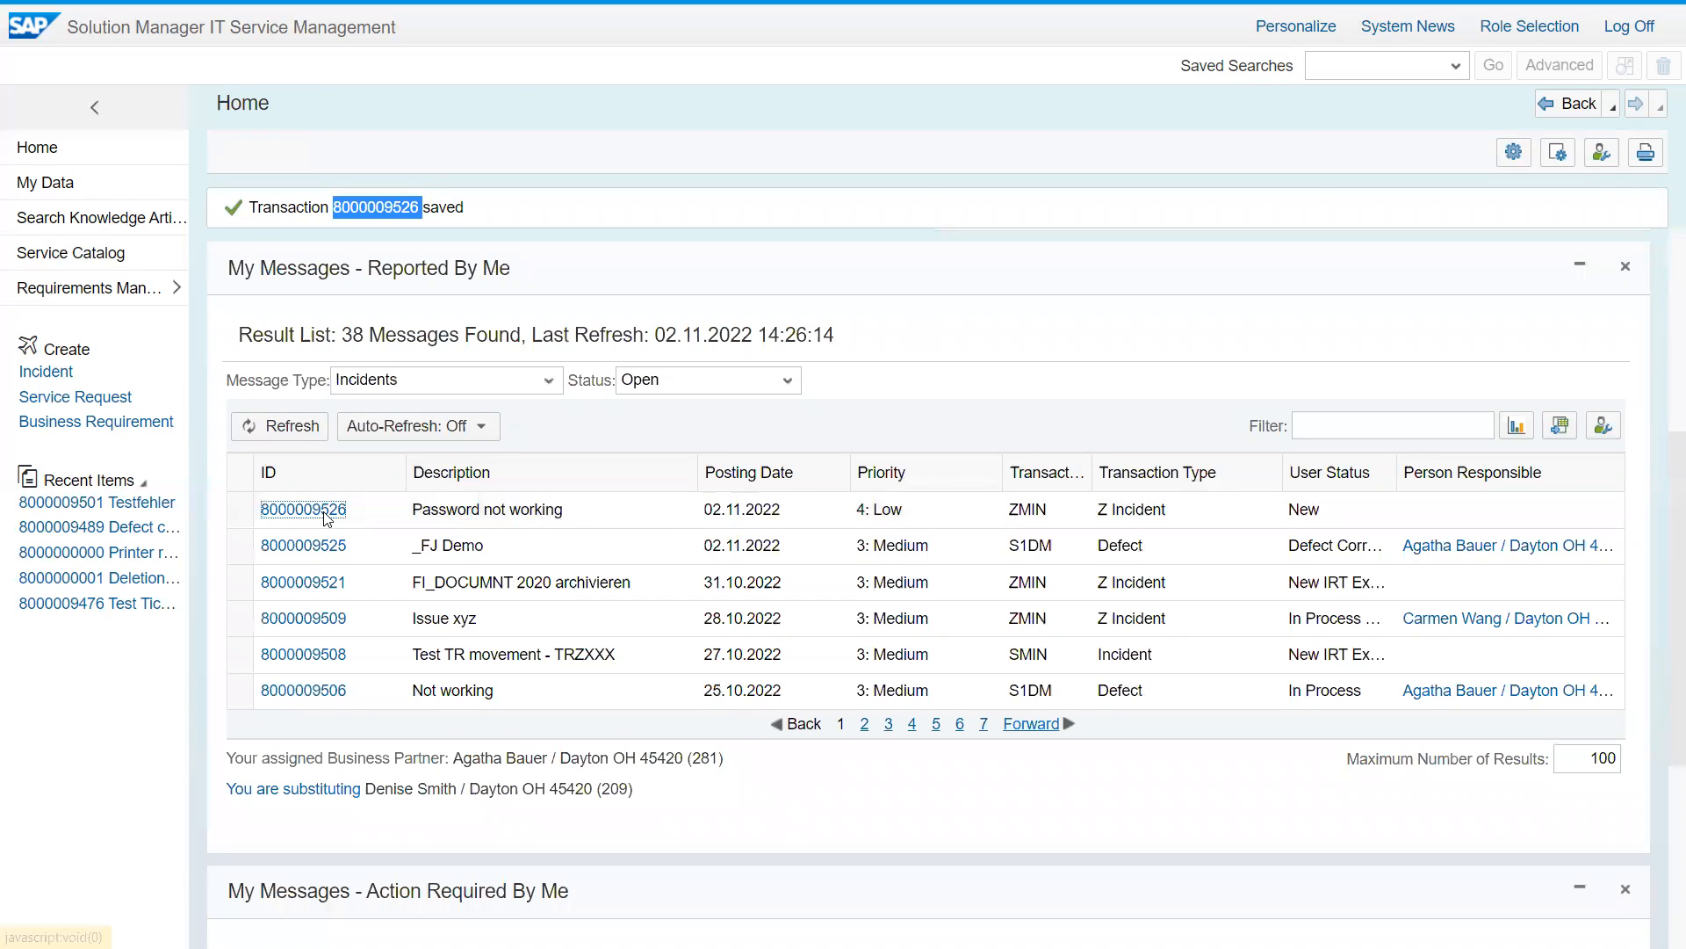
# Look through the incident's summary, text log, attachments, SAP Notes and Solution Documentation
pyautogui.scroll(-1, 702, 452)
pyautogui.scroll(1, 700, 451)
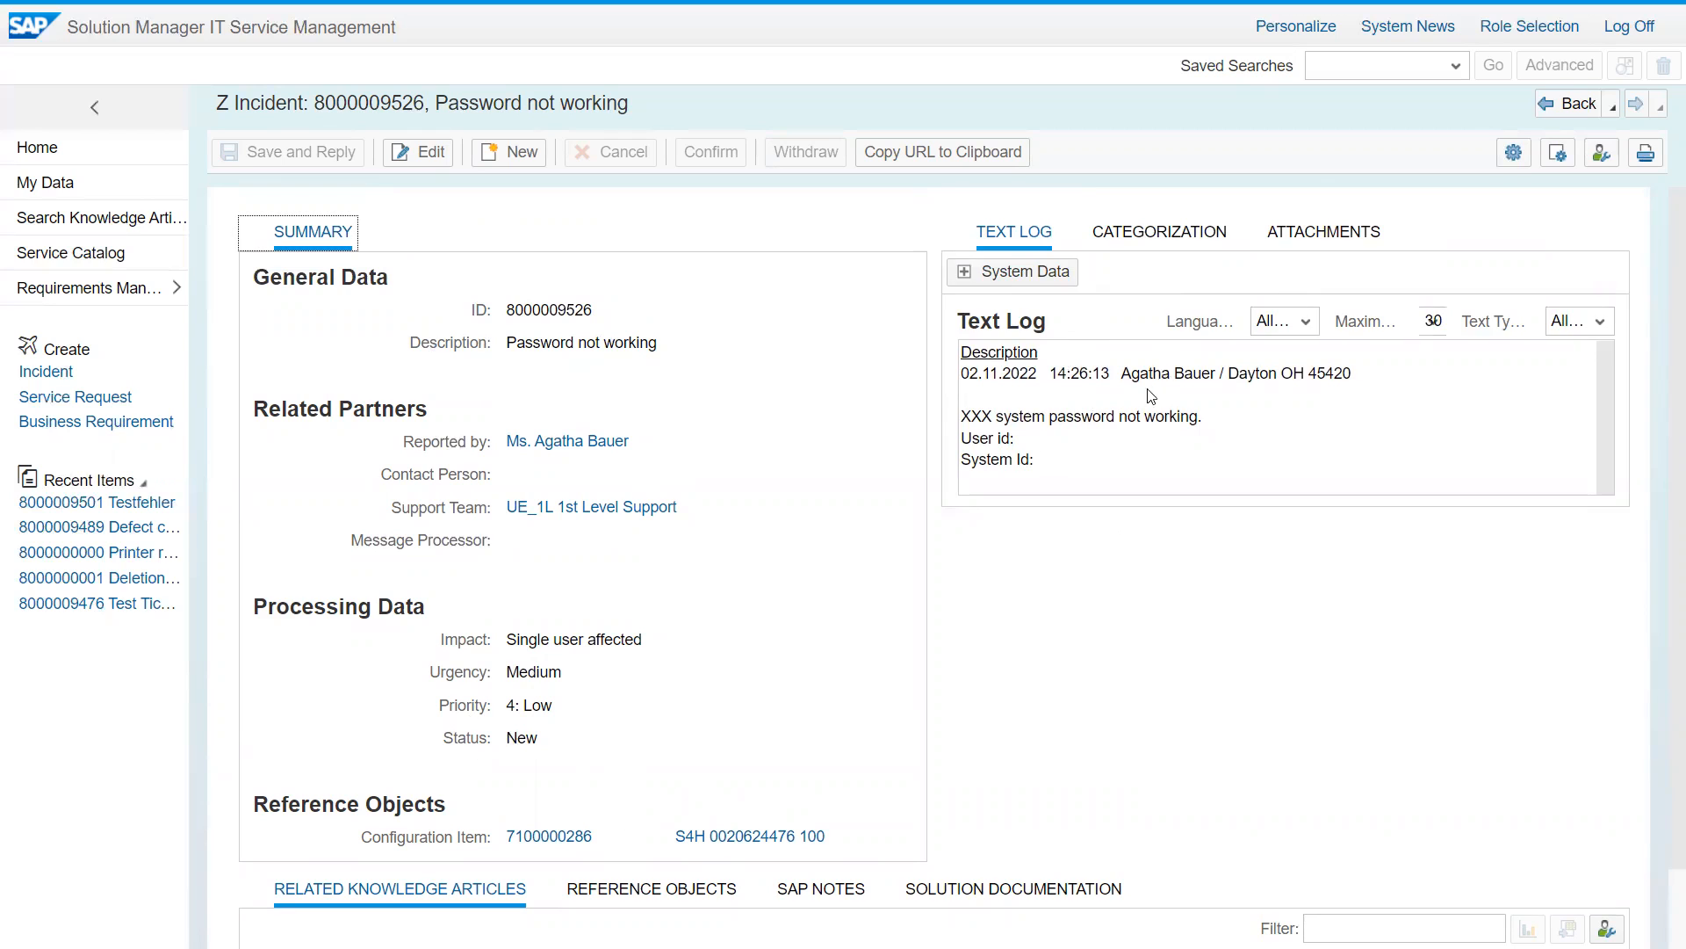
pyautogui.click(1288, 235)
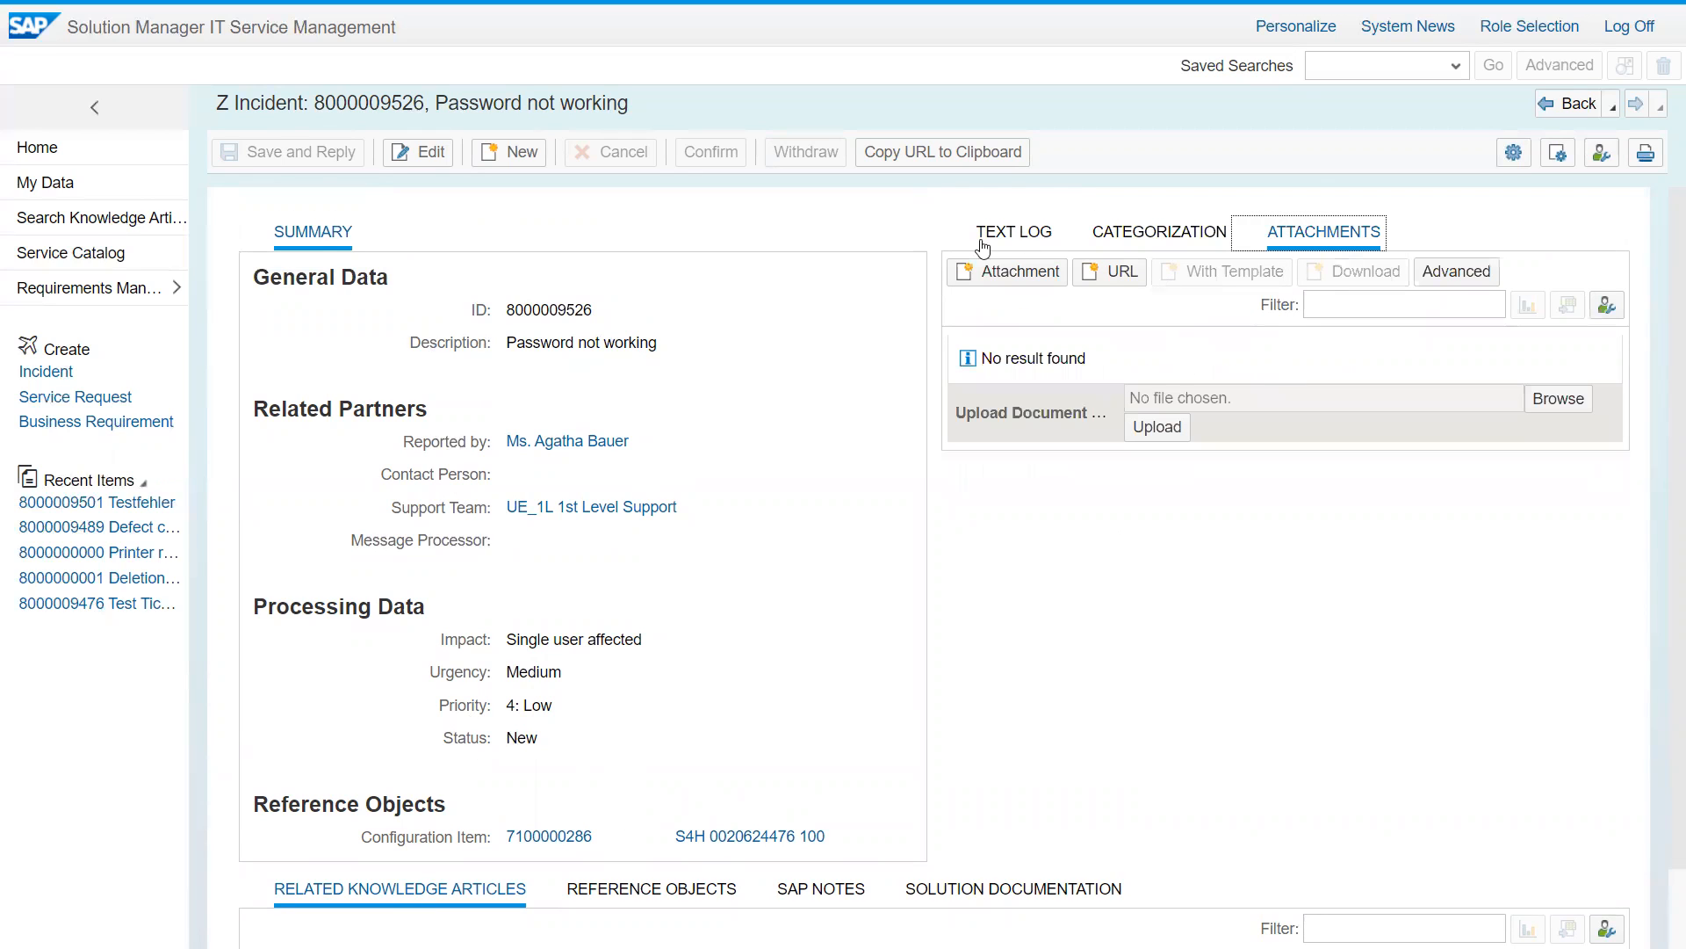
pyautogui.scroll(-1, 623, 606)
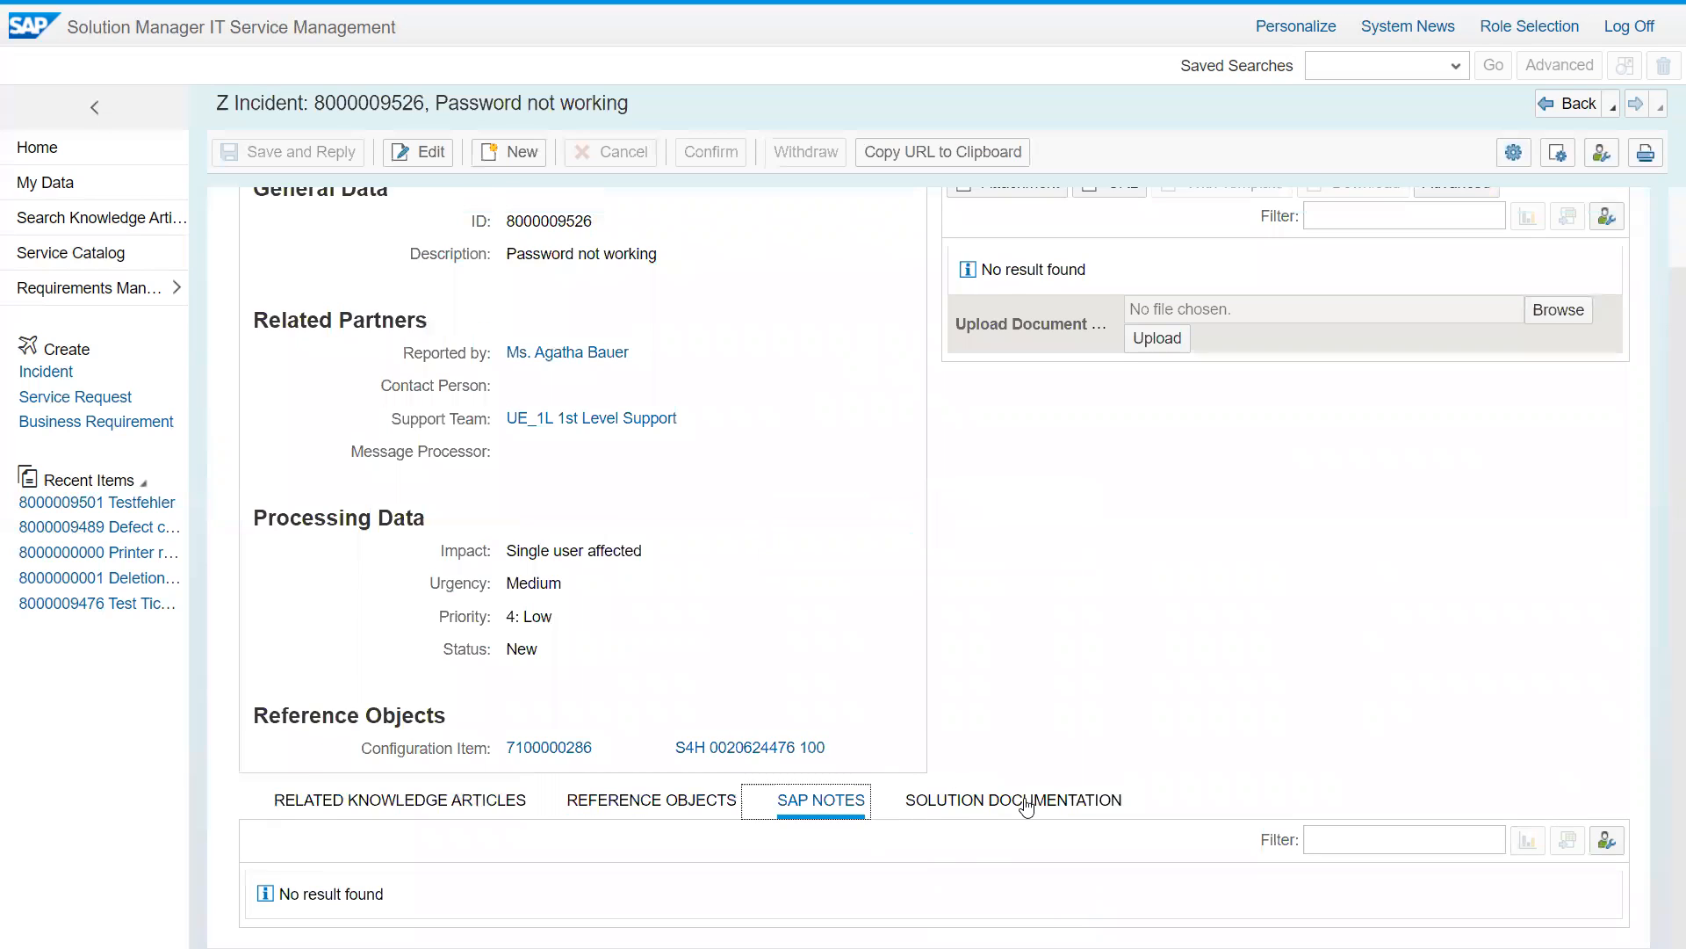
pyautogui.click(1101, 810)
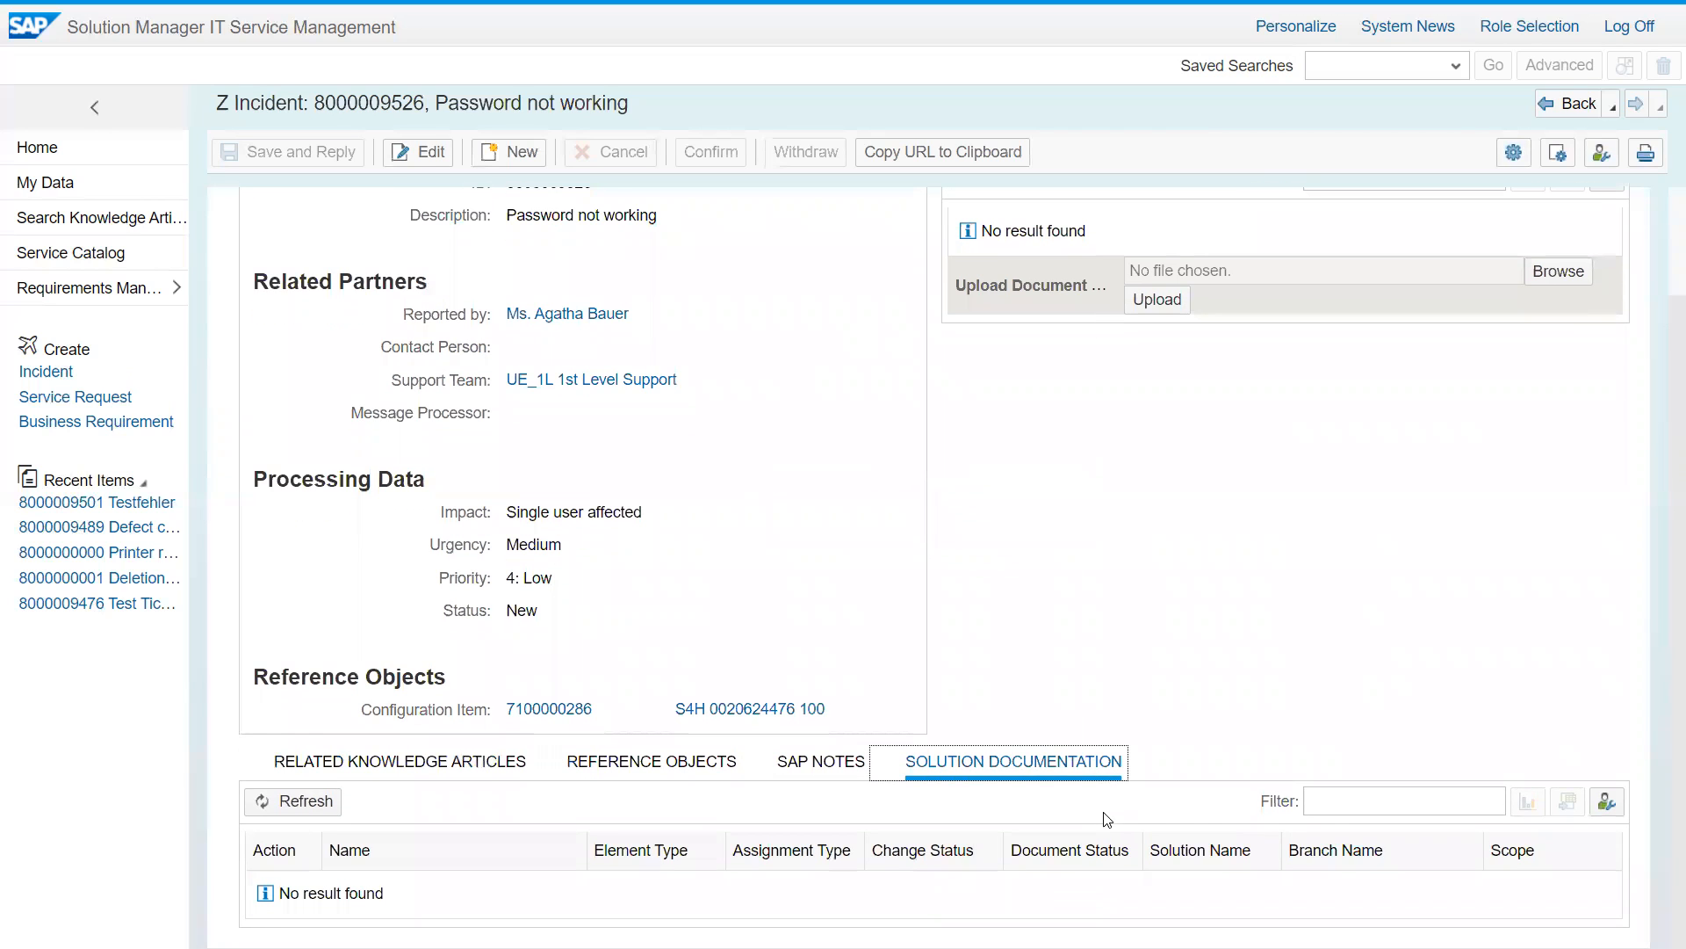
pyautogui.scroll(3, 711, 643)
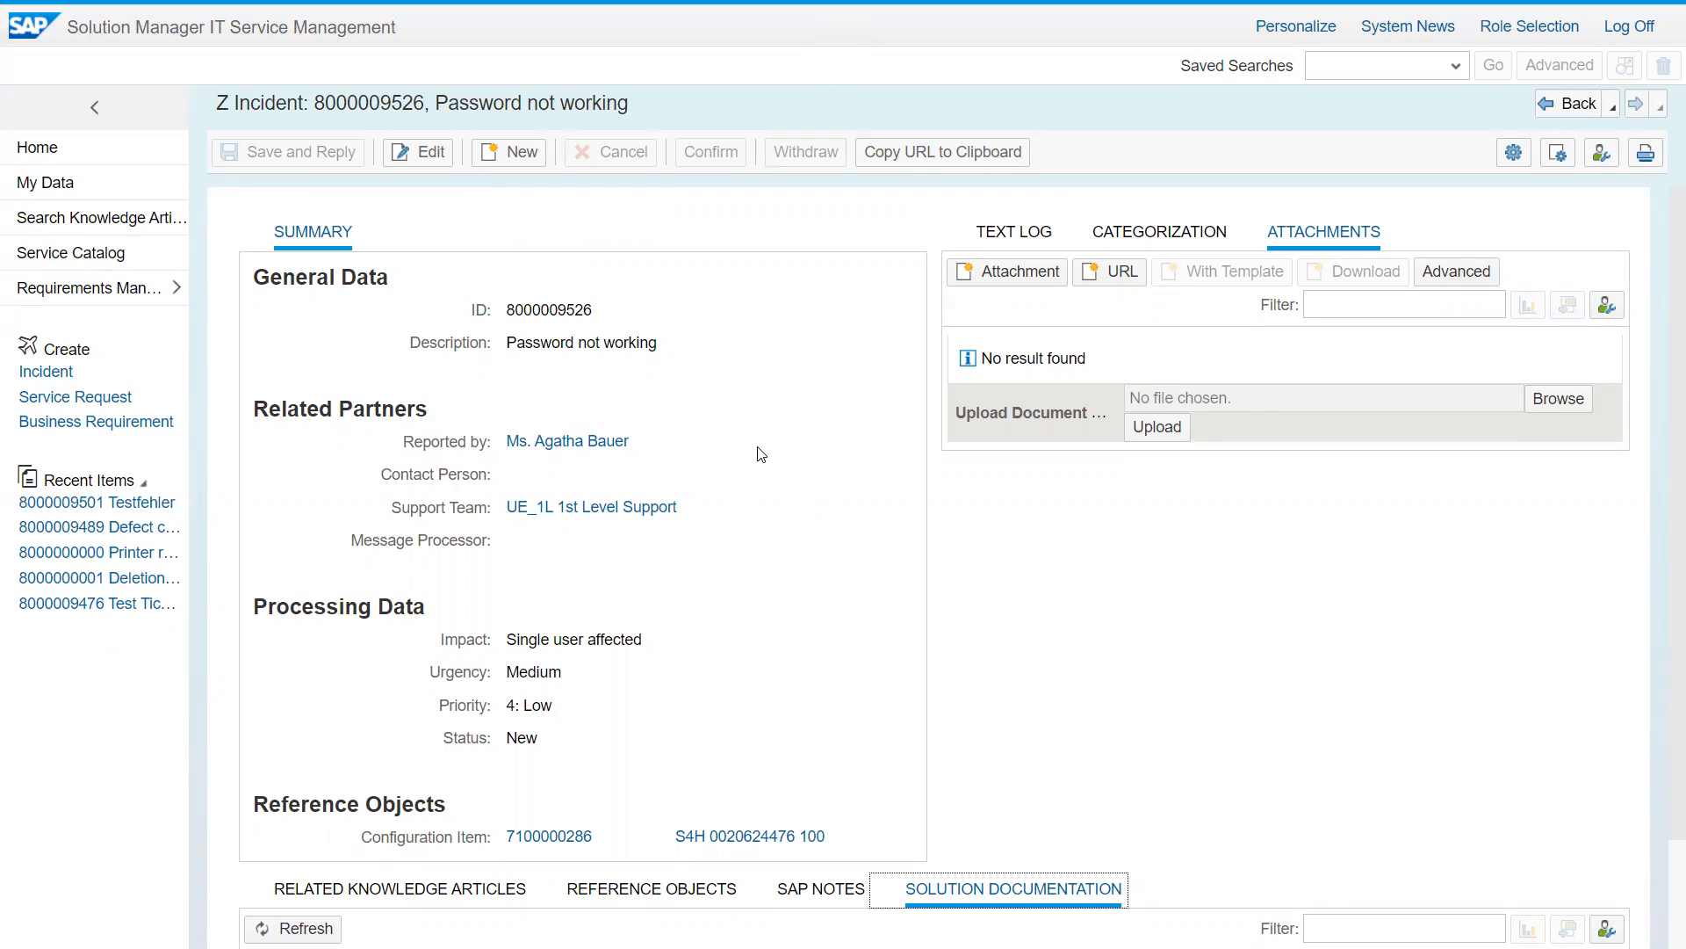
# Start a service request of type Z Service Request (ZMRQ) and choose Password Reset from the top service requests
pyautogui.click(123, 397)
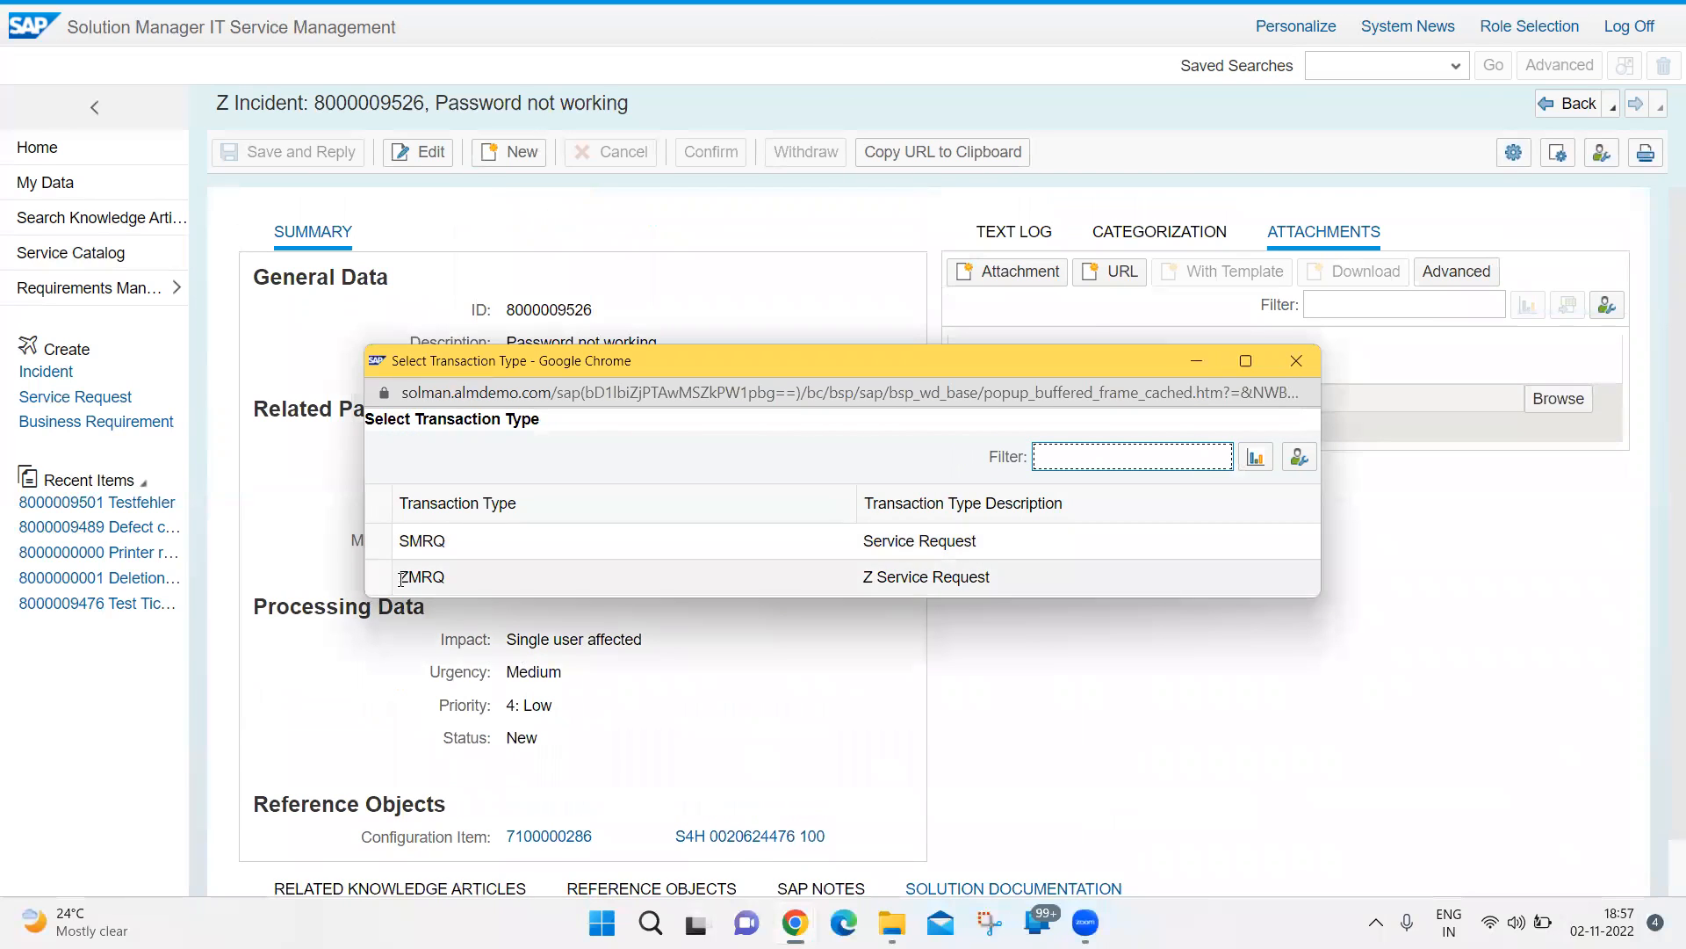
pyautogui.click(378, 580)
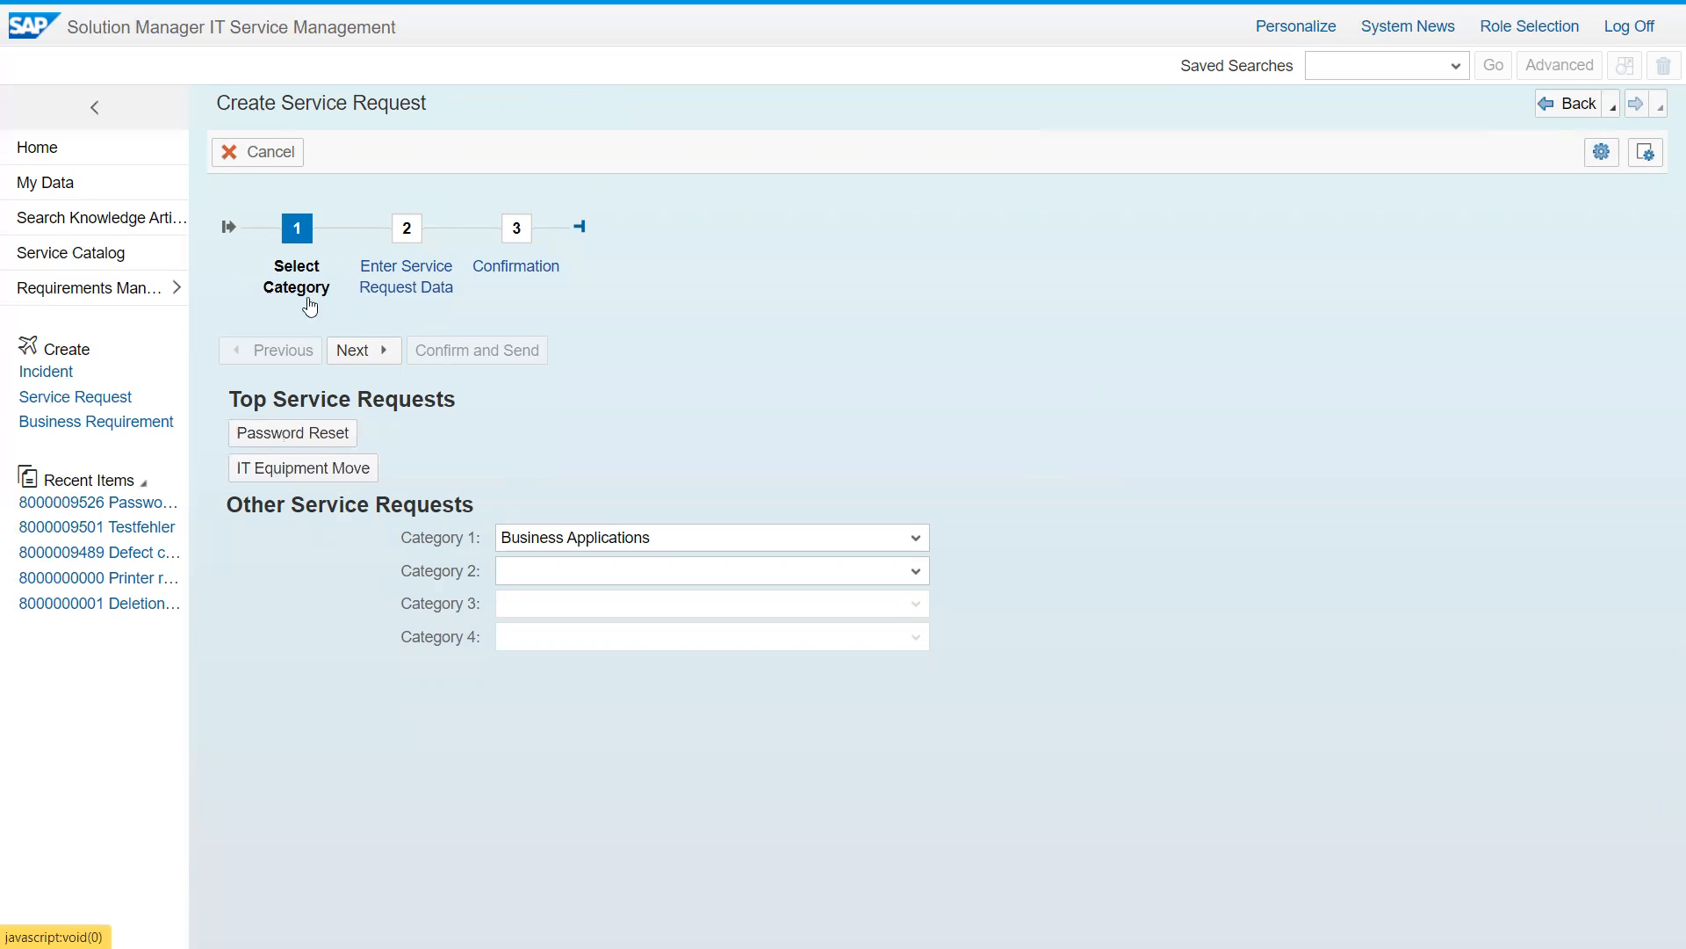
pyautogui.click(319, 437)
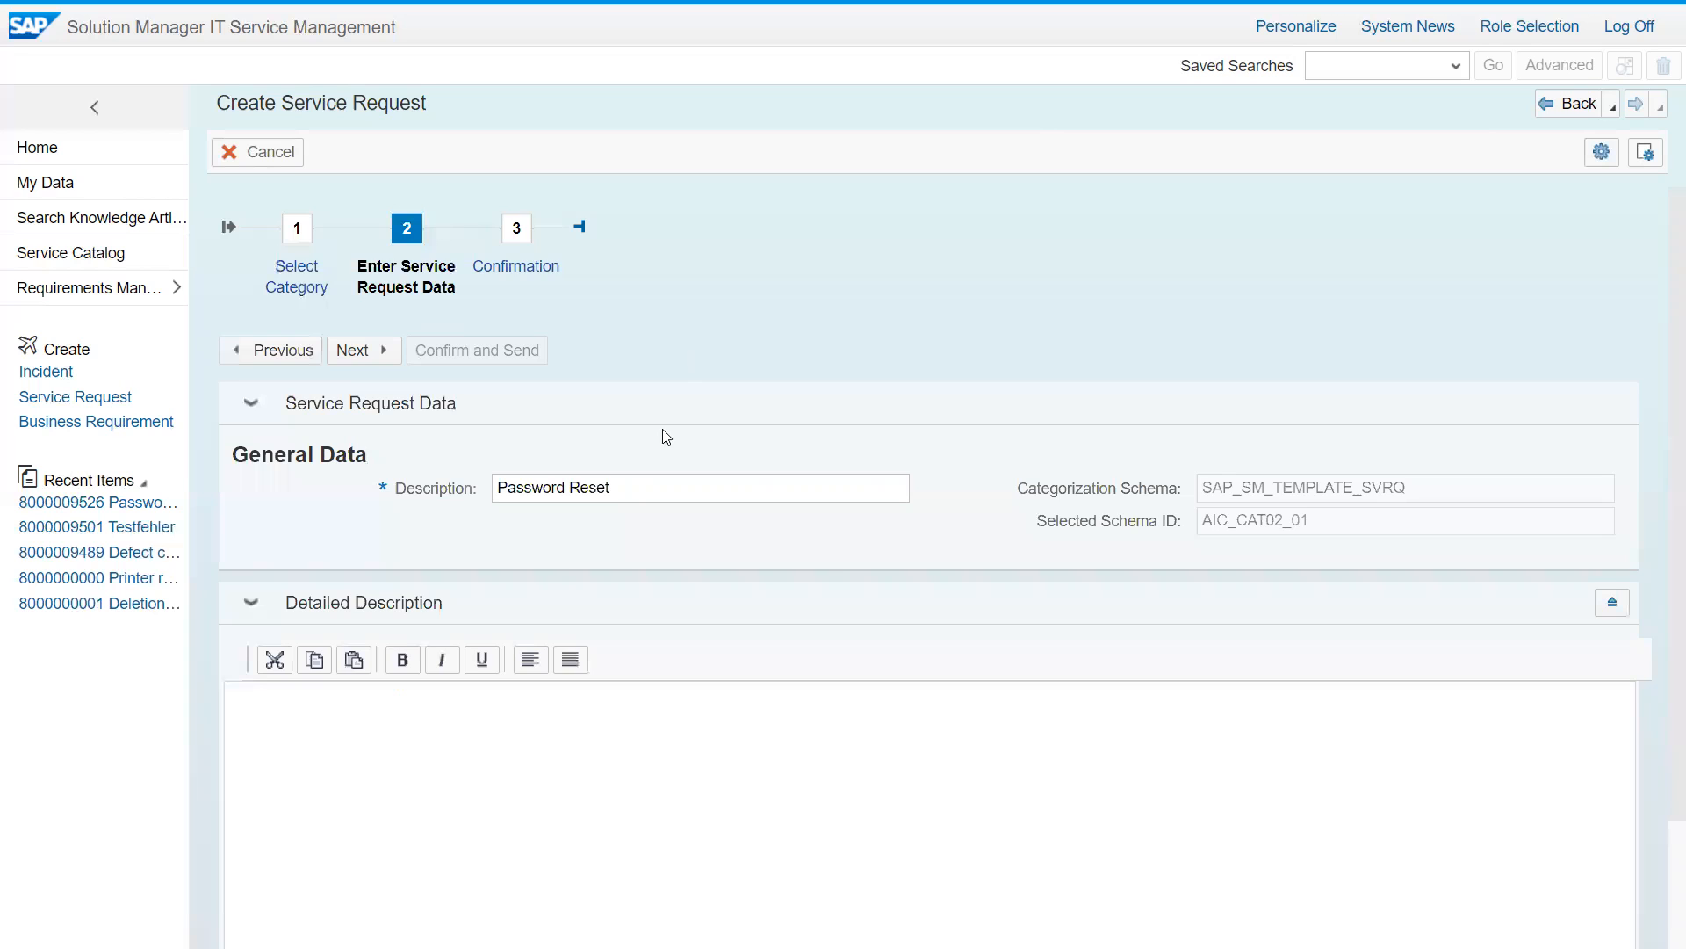
# Review the Password Reset request's data and confirmation stages, go back to category selection, and return to the data entry stage
pyautogui.scroll(-3, 987, 670)
pyautogui.scroll(3, 861, 650)
pyautogui.scroll(-3, 476, 708)
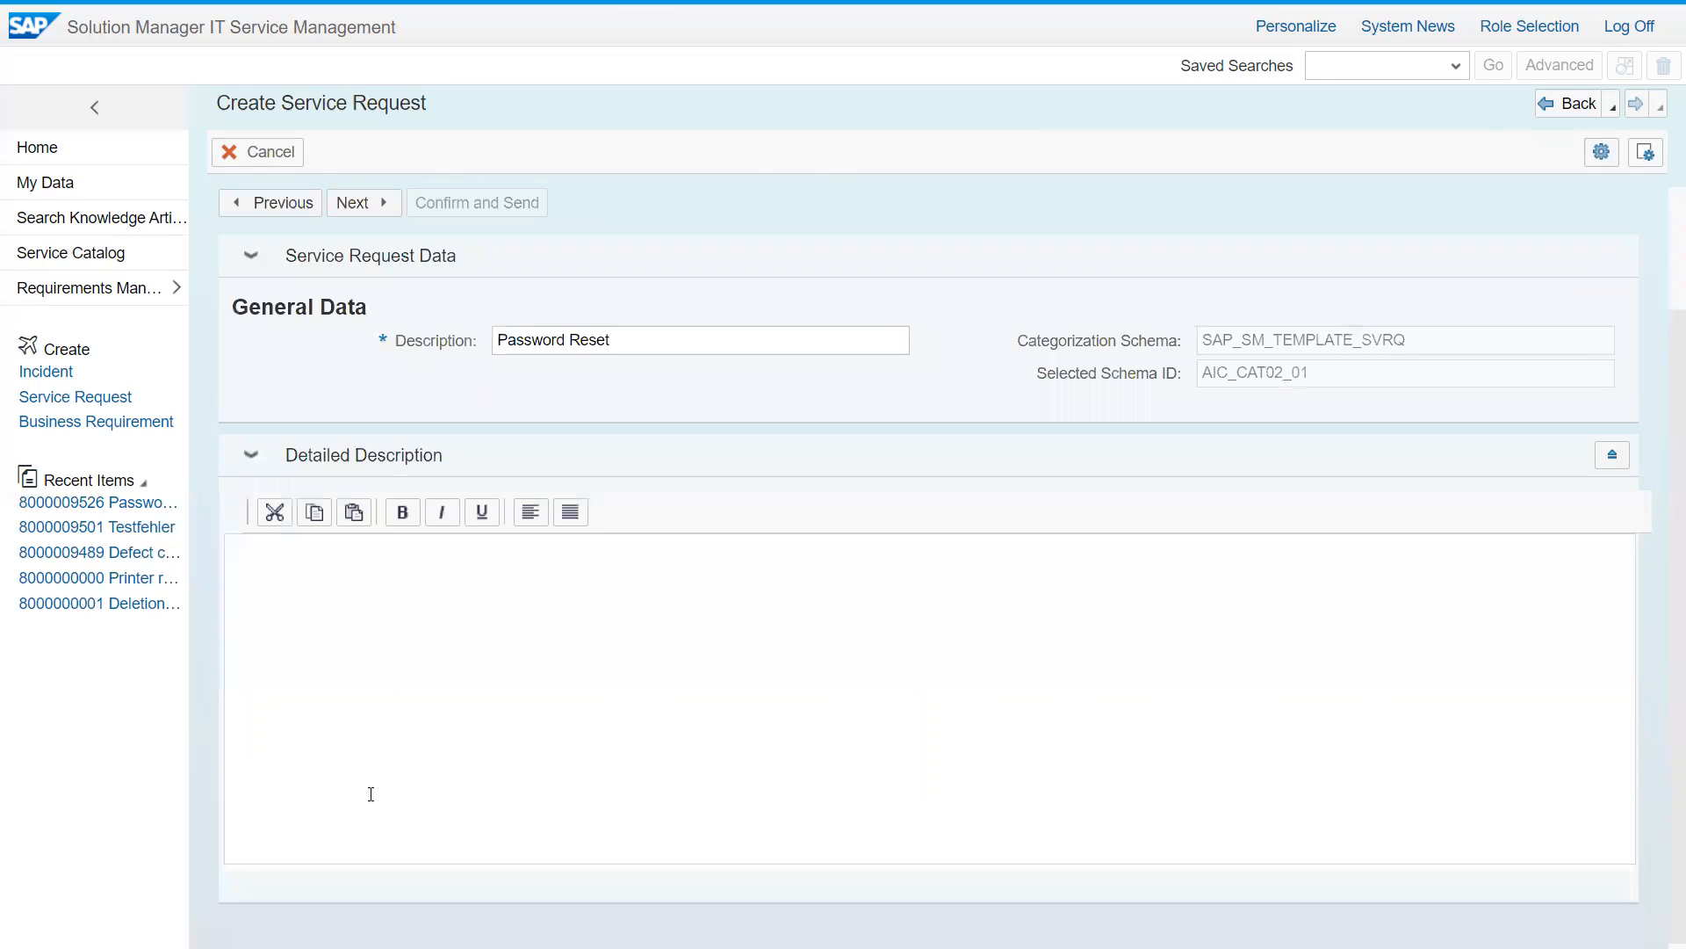
pyautogui.scroll(3, 463, 610)
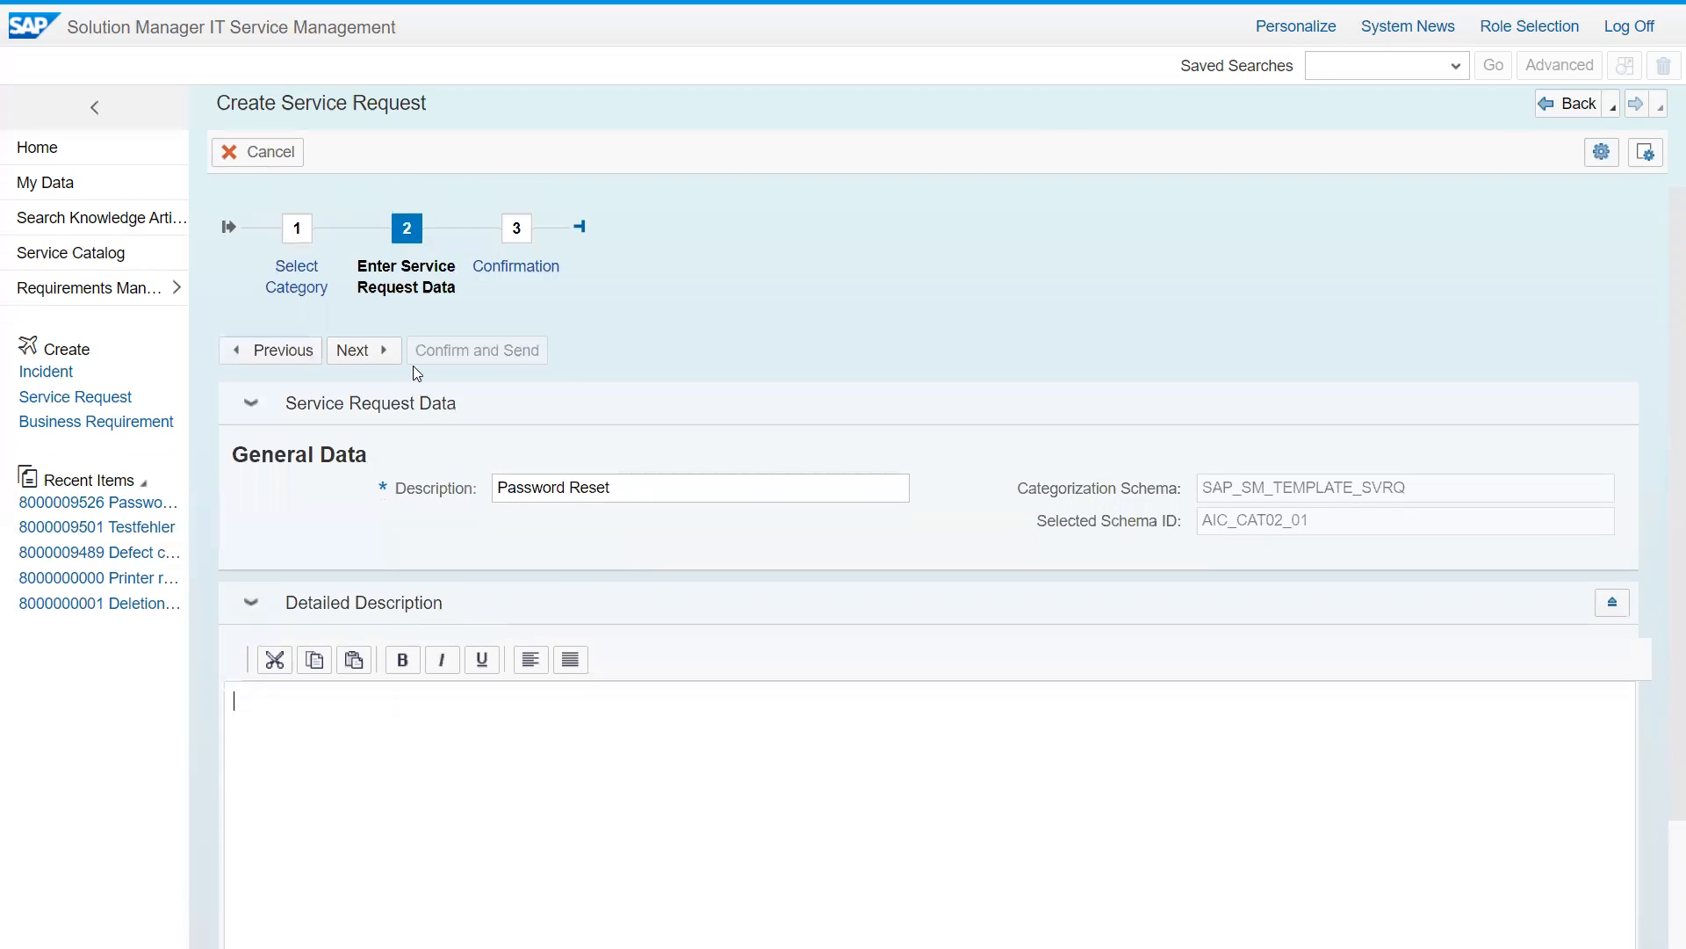
pyautogui.click(344, 354)
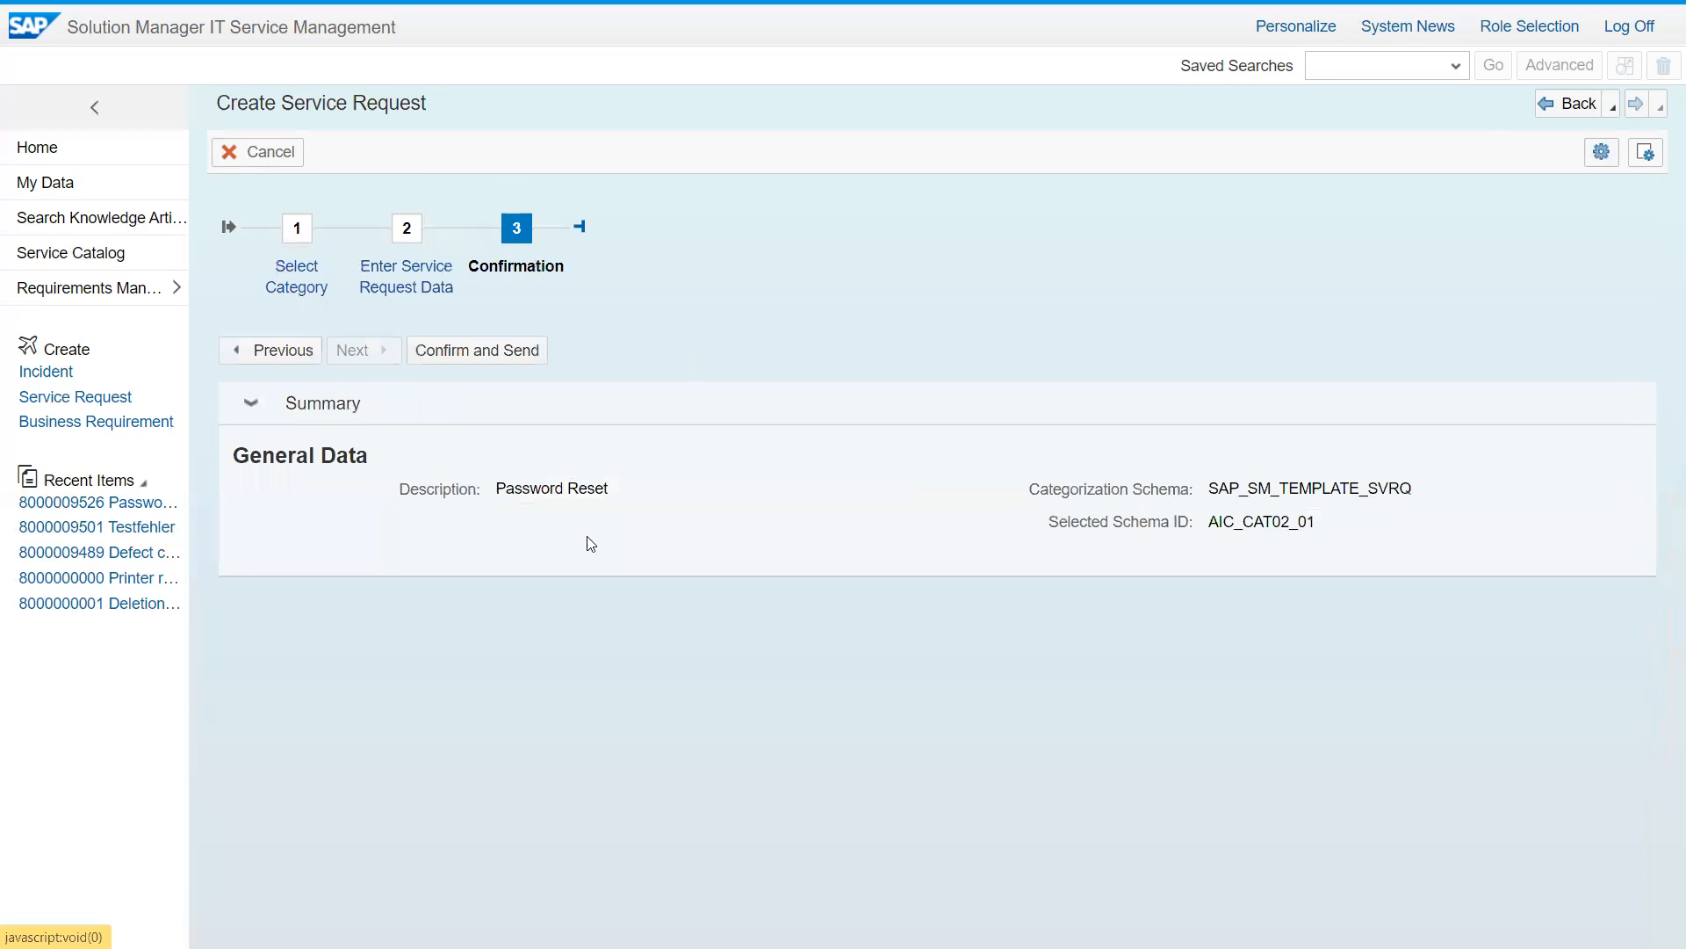
pyautogui.click(296, 352)
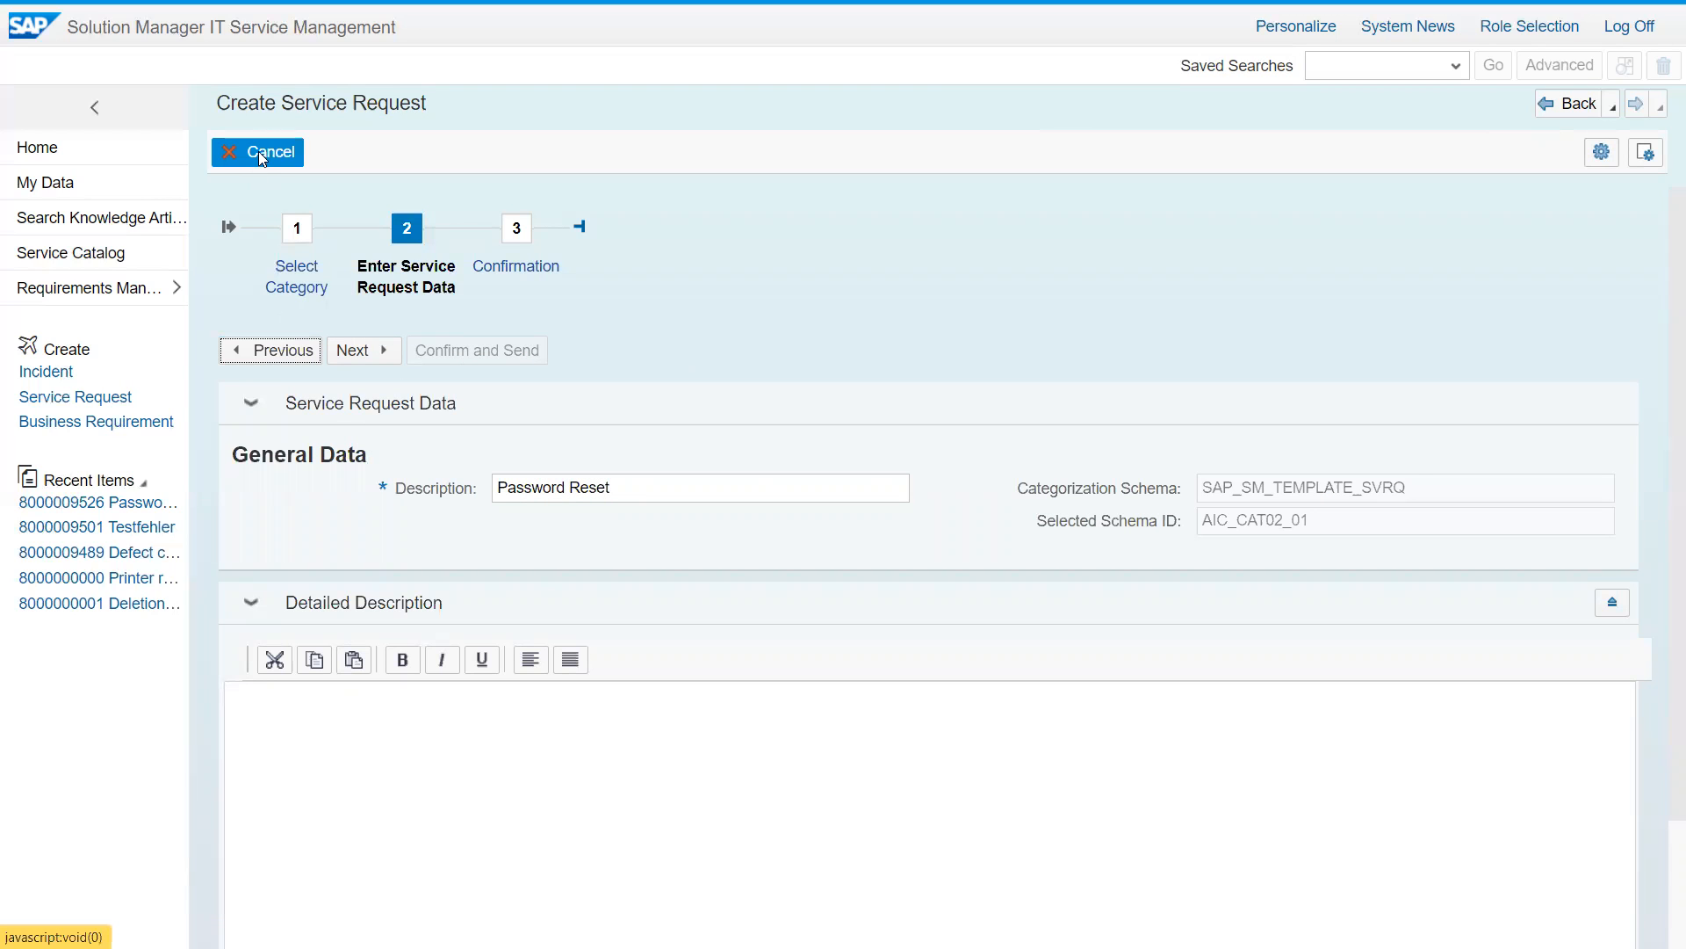
pyautogui.click(275, 351)
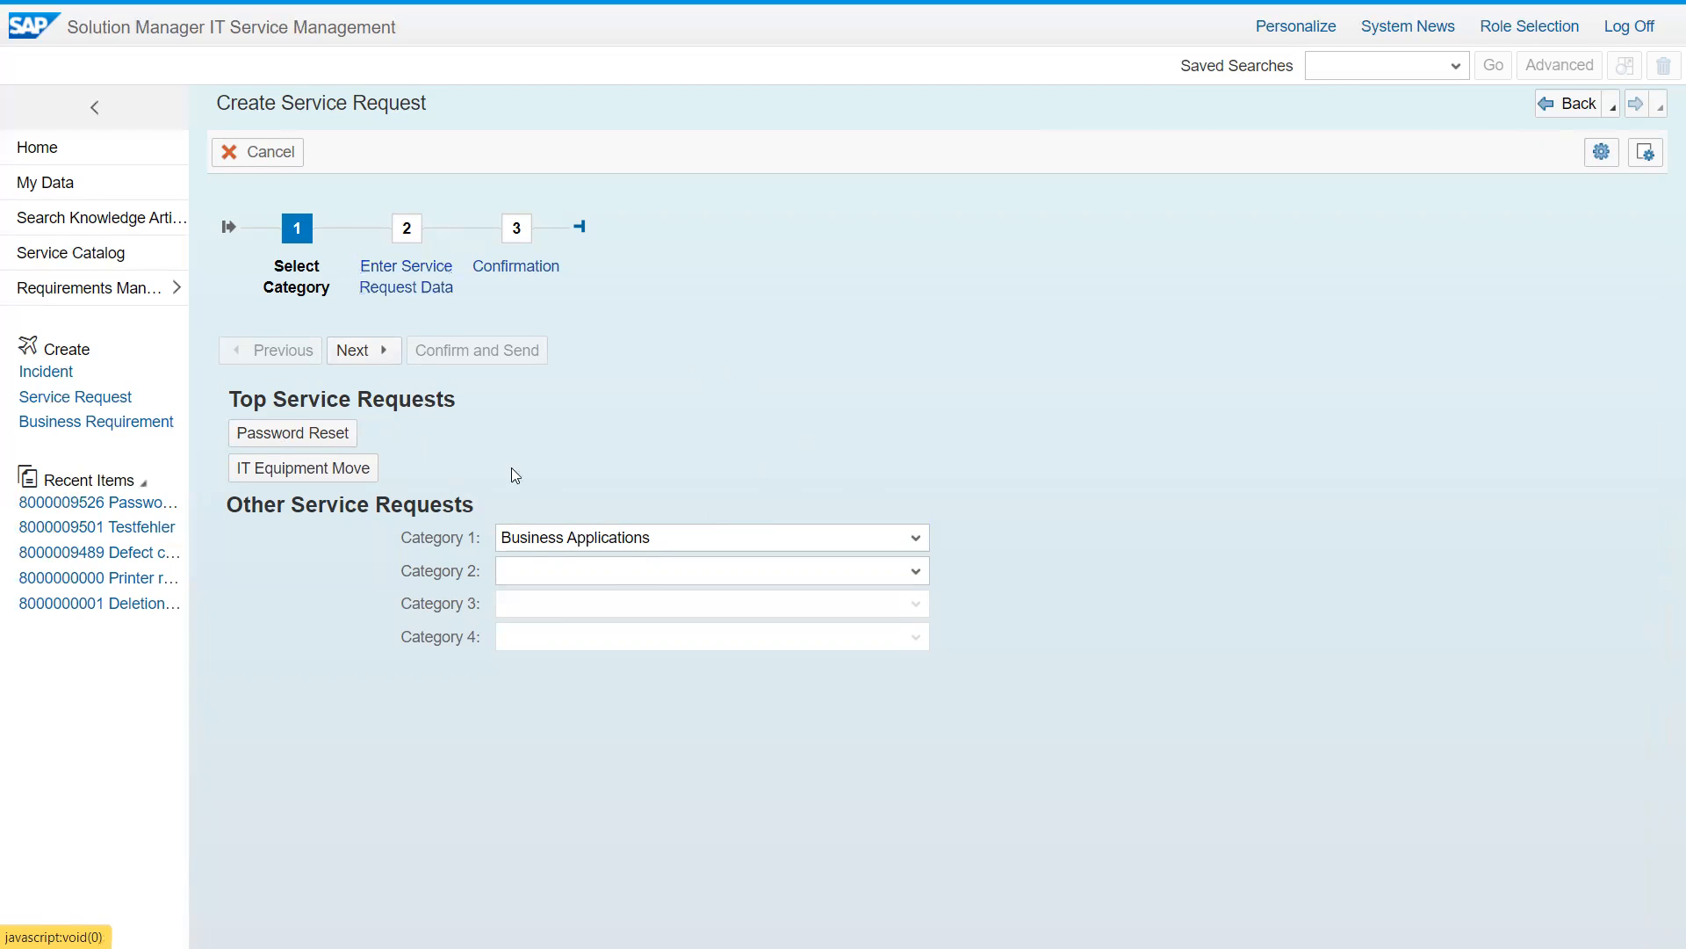
pyautogui.click(367, 344)
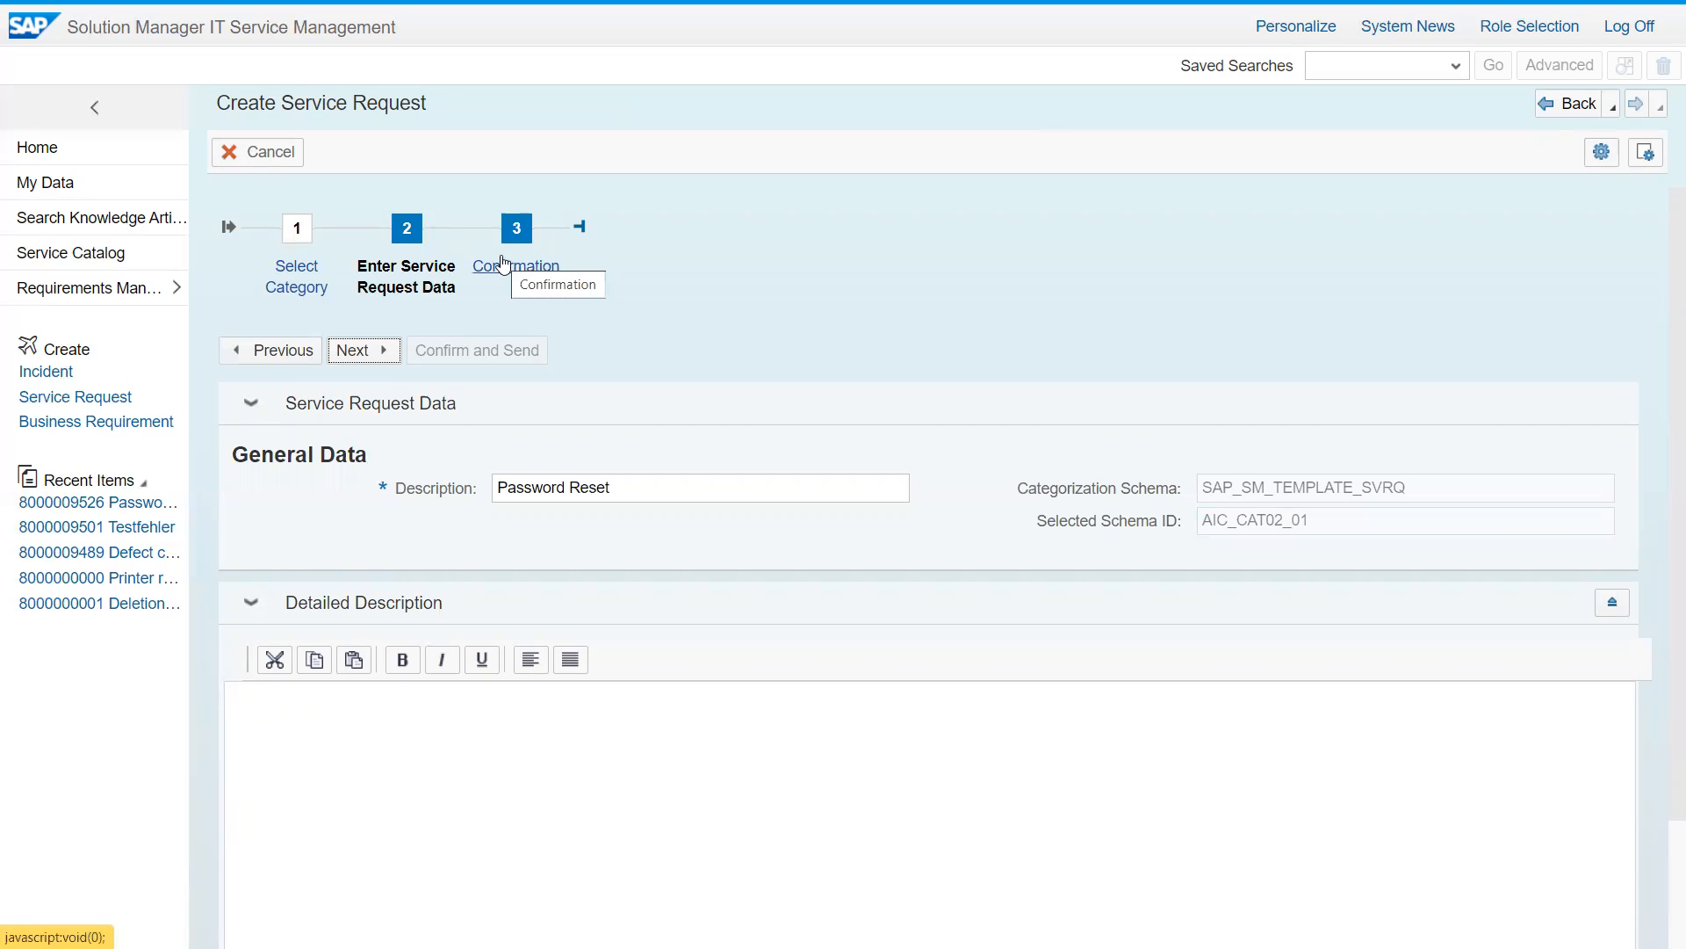
# Start a business requirement of type Z Business Req.mnt (ZMBR) and look through its statuses, details, description text and available actions
pyautogui.click(153, 425)
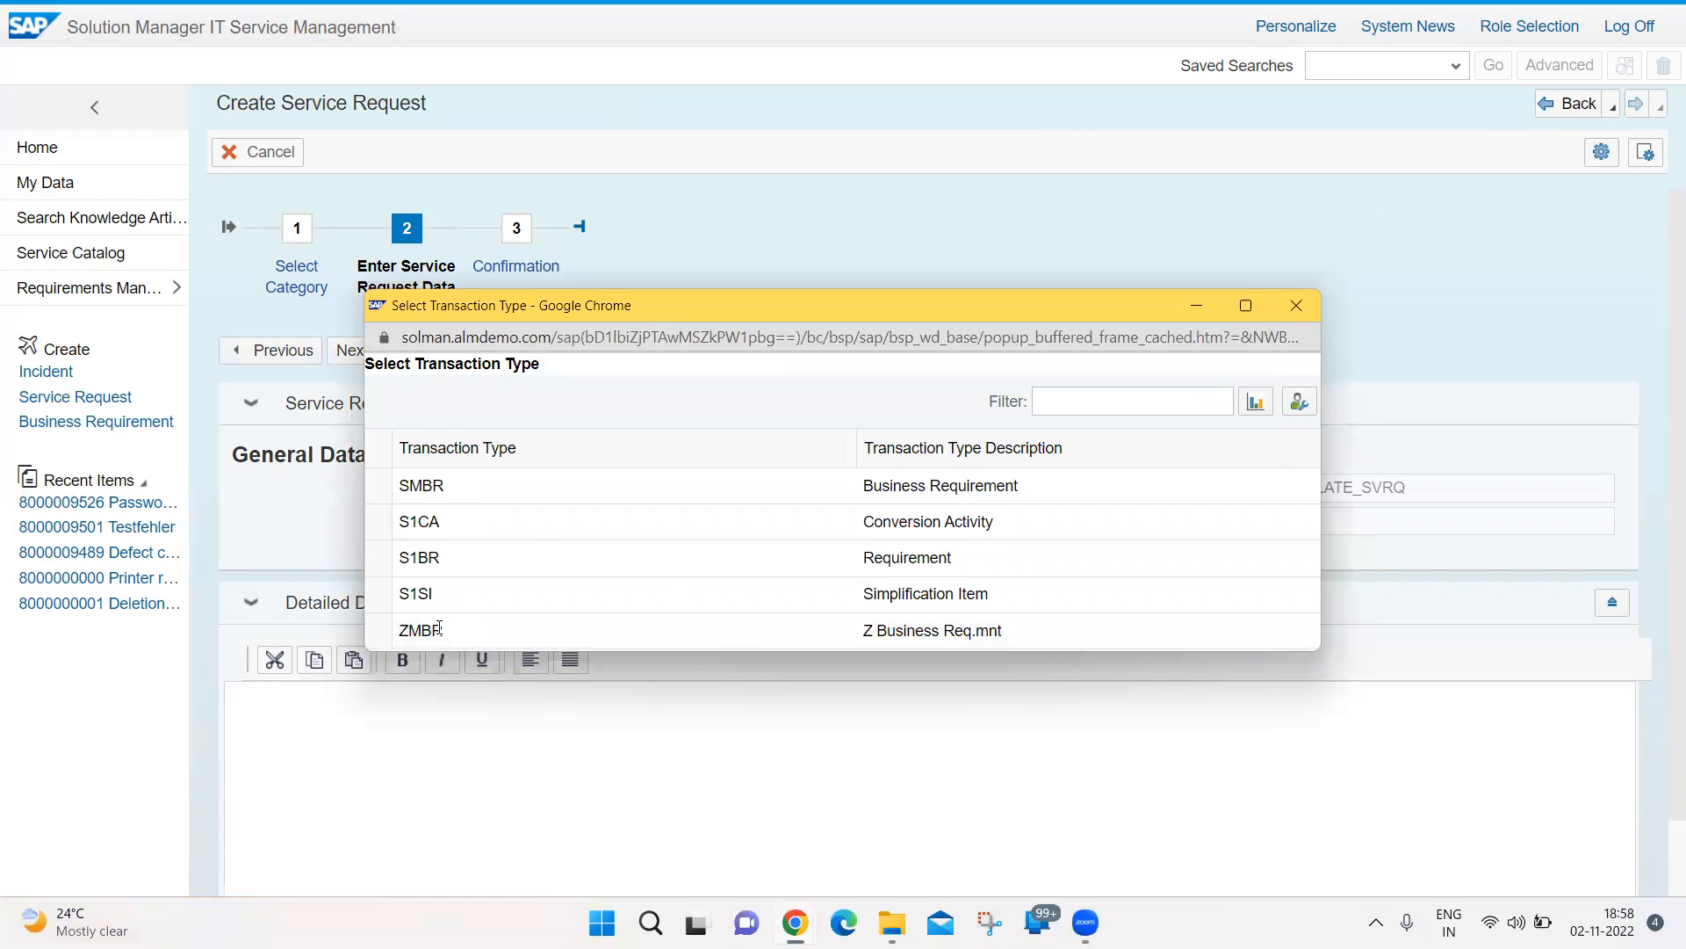
pyautogui.click(440, 631)
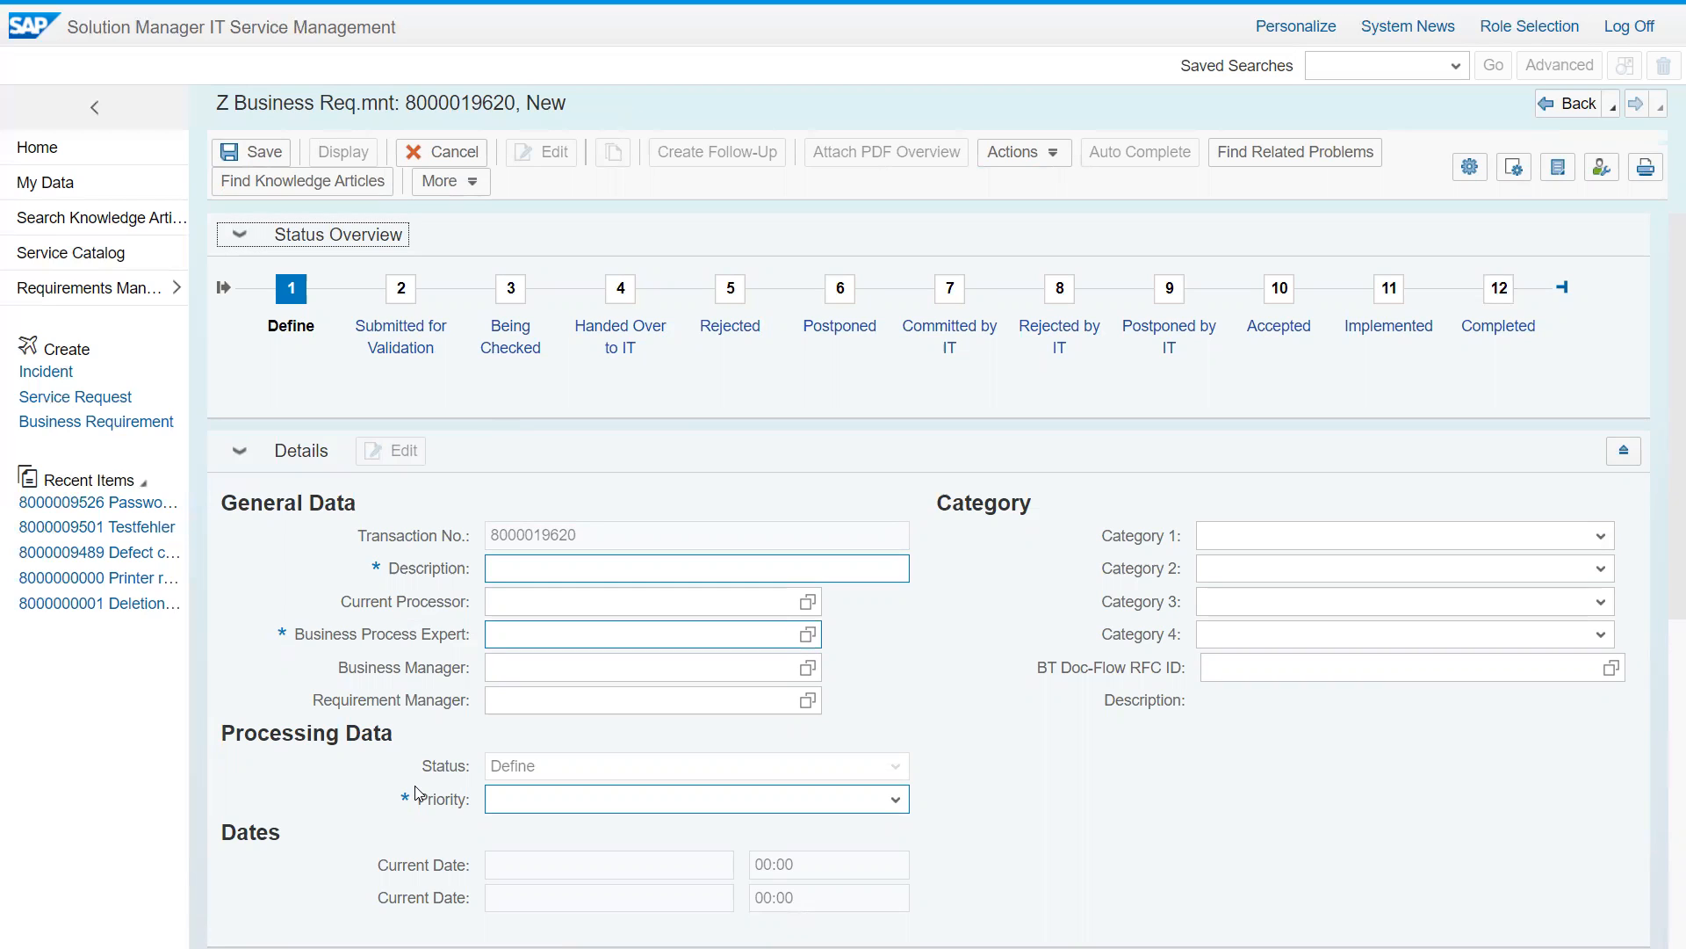
pyautogui.click(450, 181)
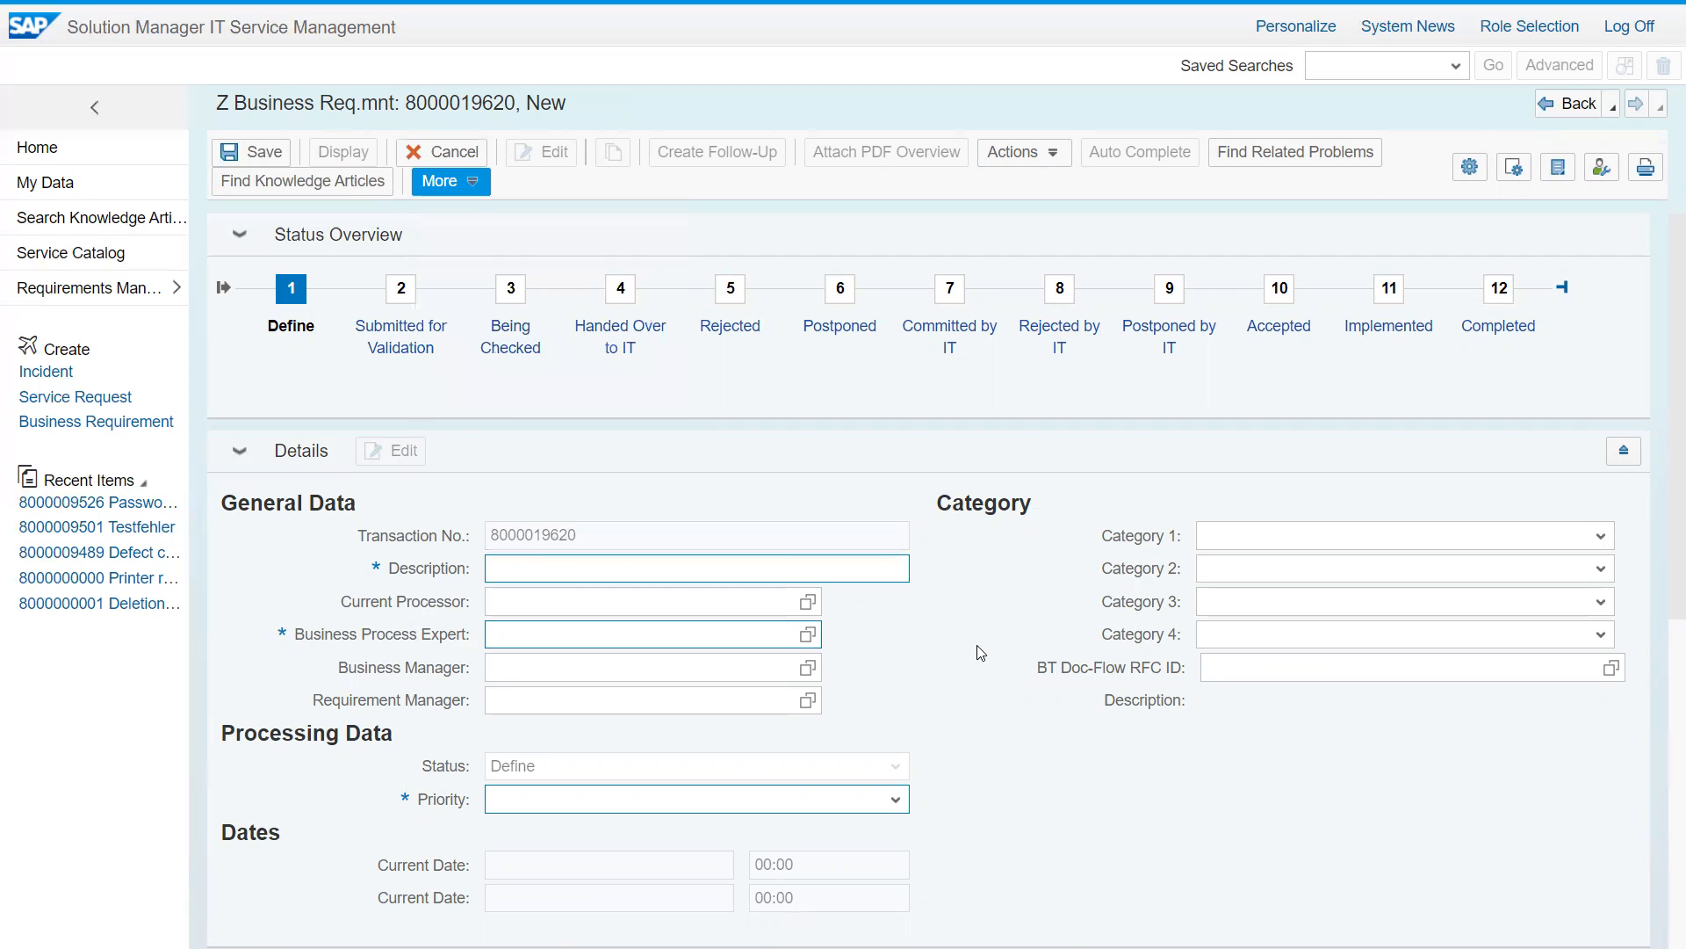
pyautogui.scroll(-5, 981, 652)
pyautogui.scroll(5, 975, 650)
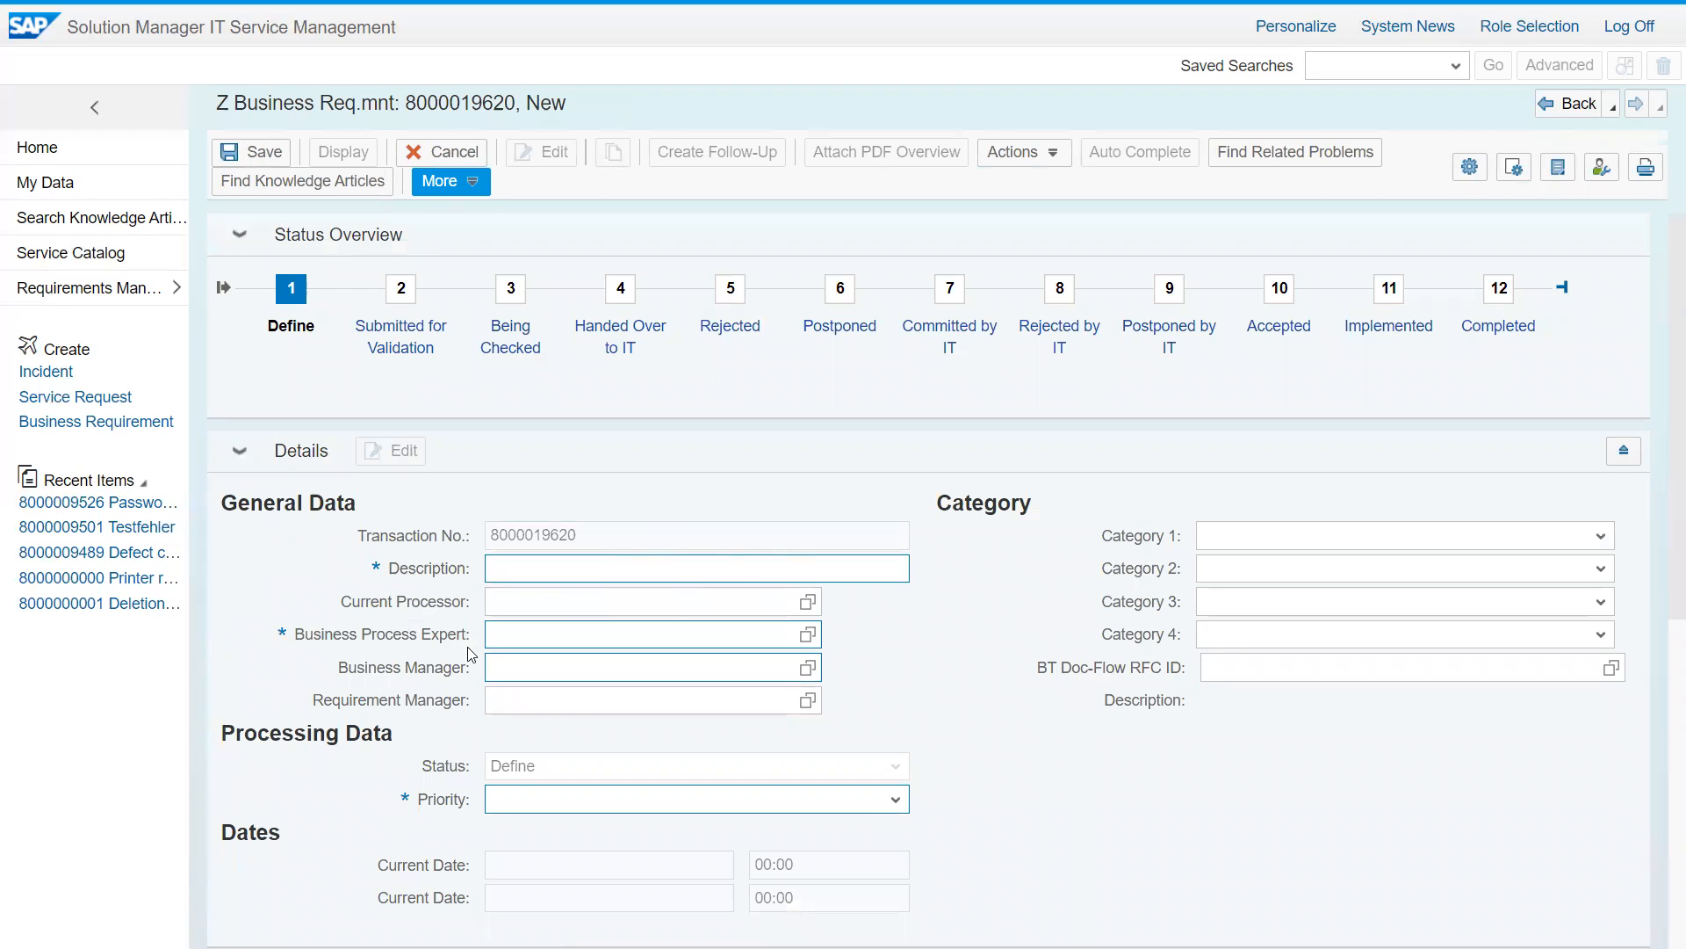
pyautogui.scroll(-5, 1086, 631)
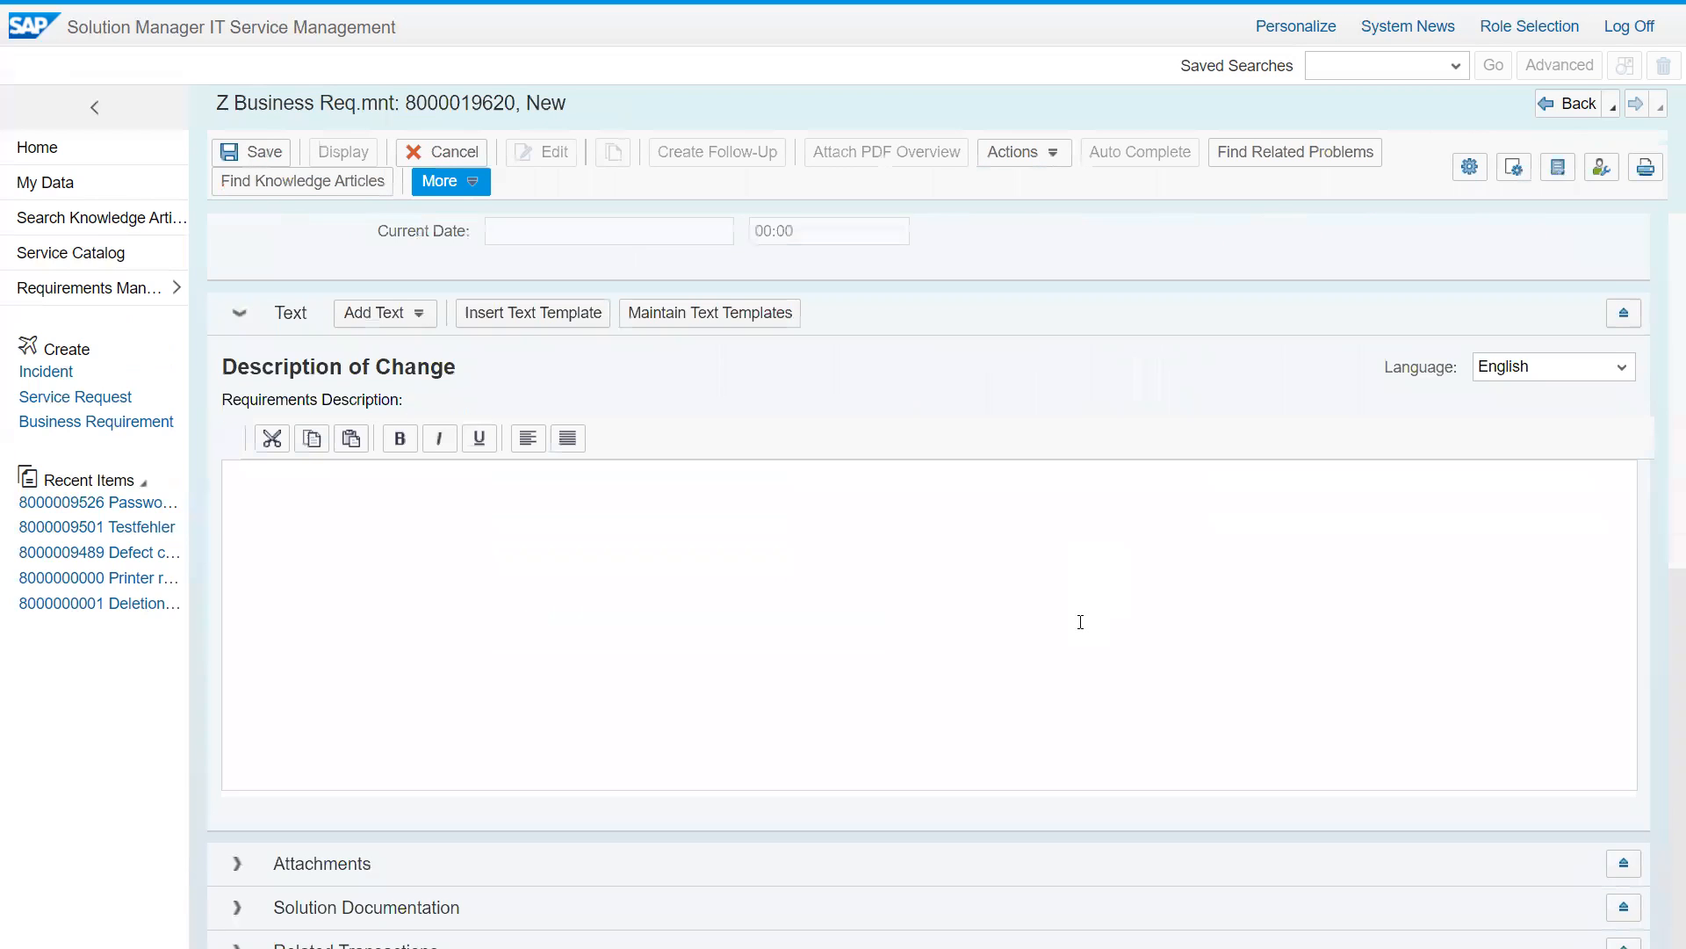
pyautogui.scroll(5, 1062, 615)
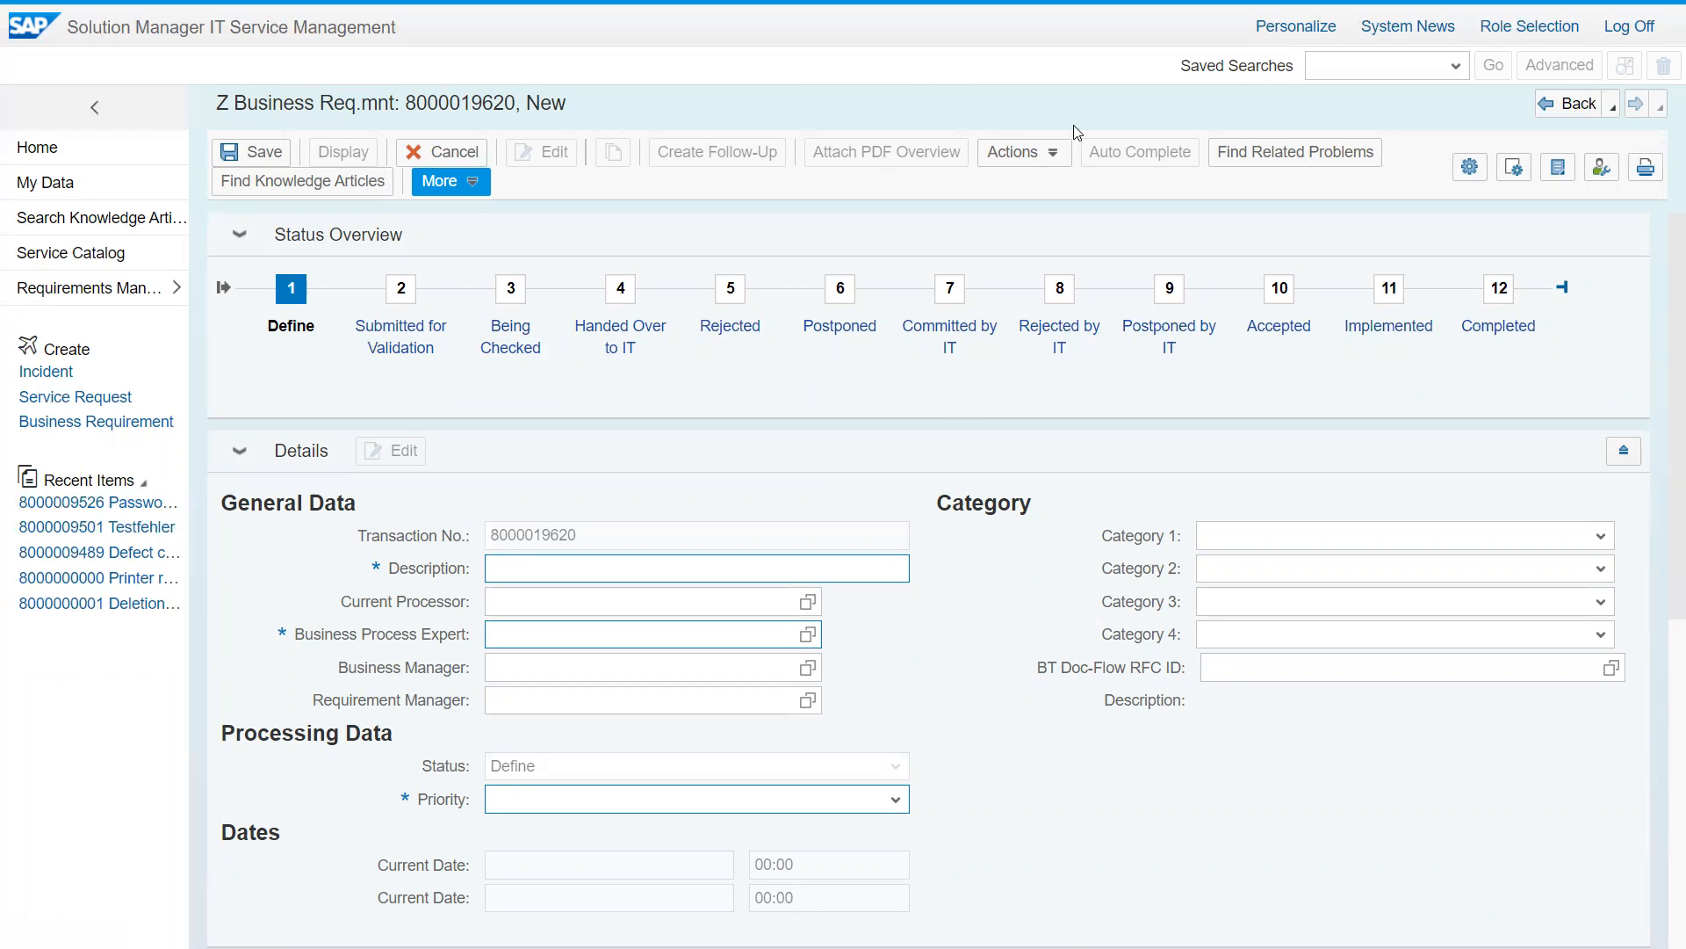
pyautogui.click(1019, 151)
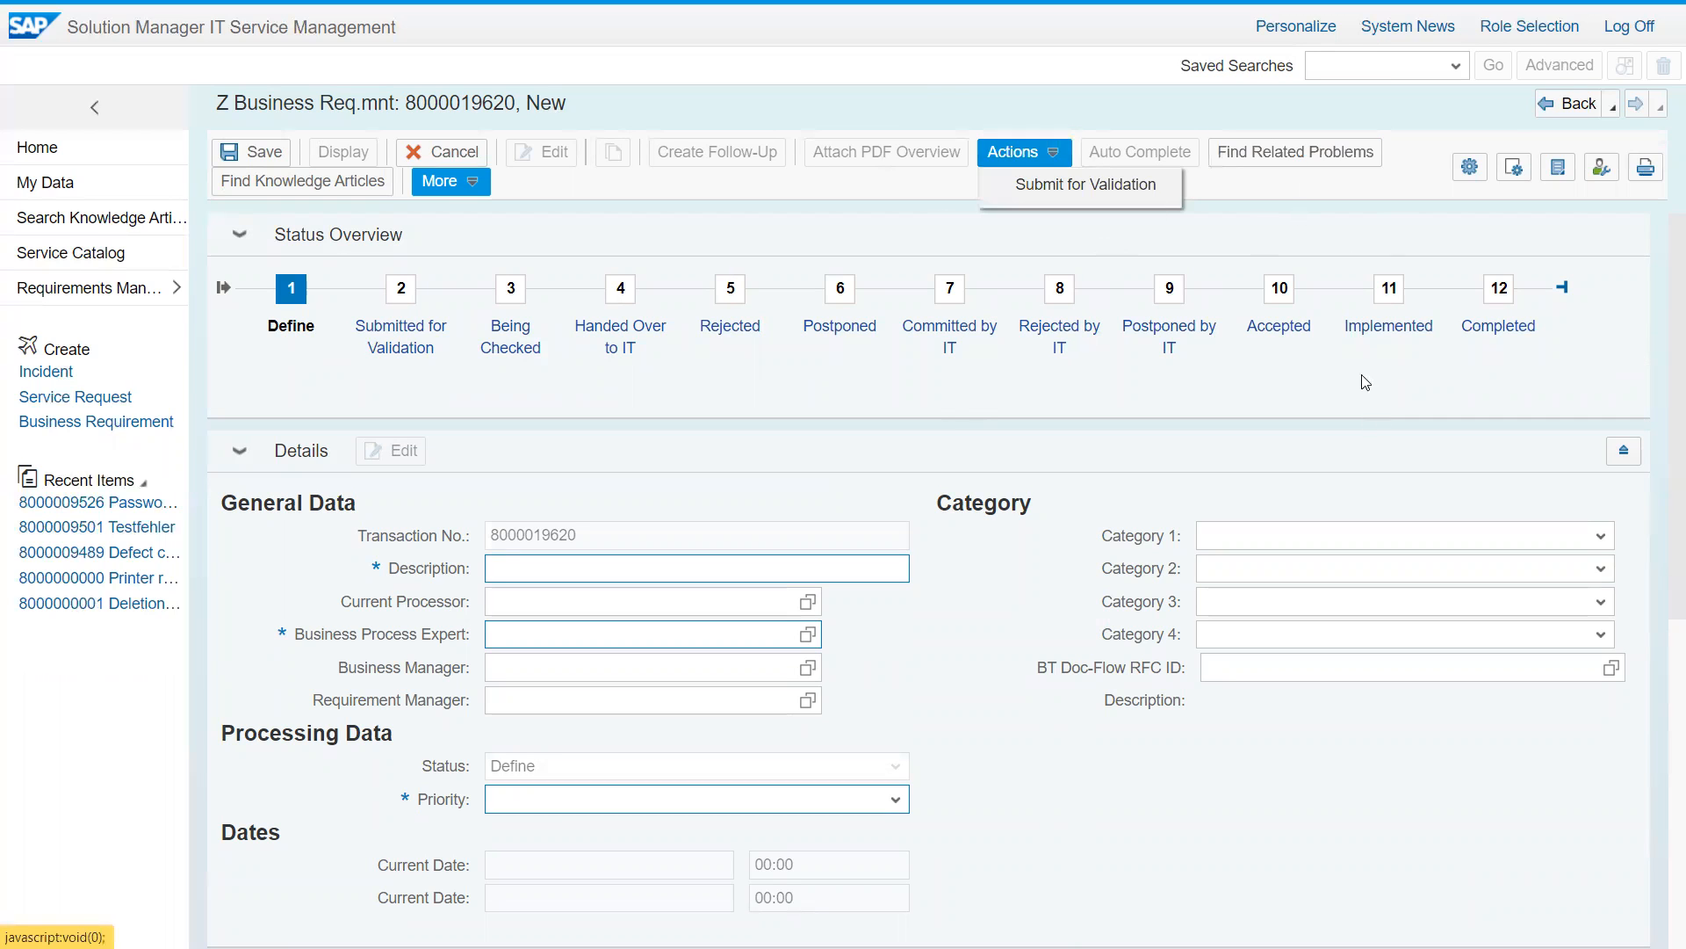
pyautogui.scroll(-7, 963, 428)
pyautogui.scroll(7, 960, 425)
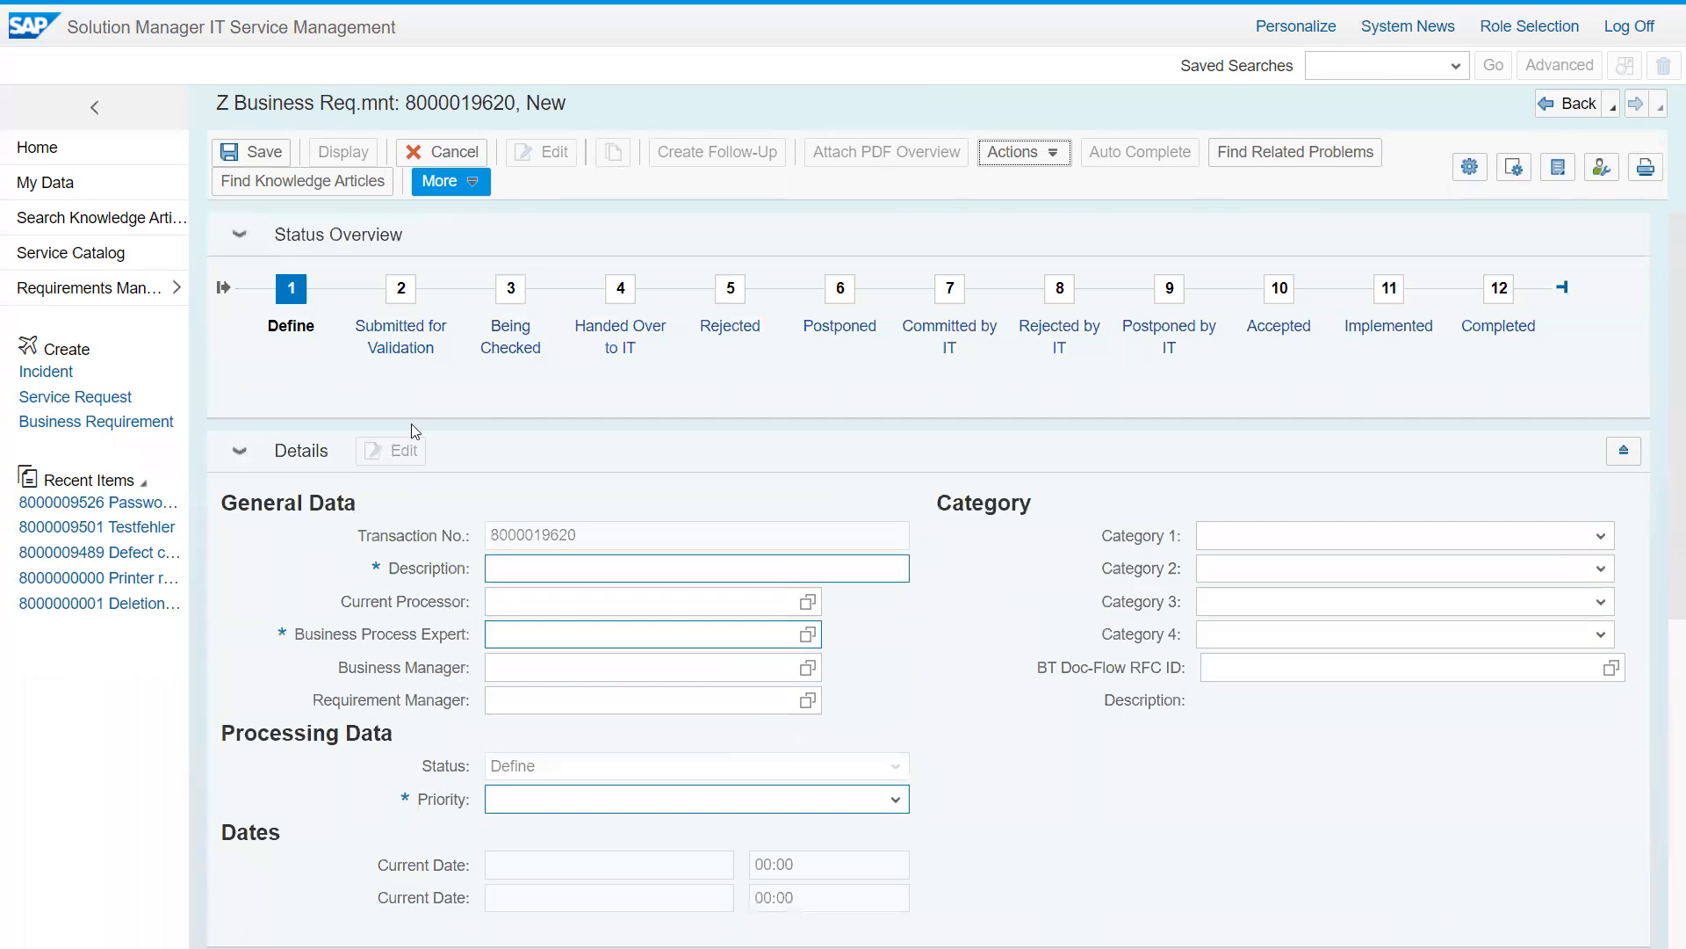
# Leave the unsaved business requirement and return to the "Password not working" incident
pyautogui.click(40, 148)
pyautogui.click(448, 180)
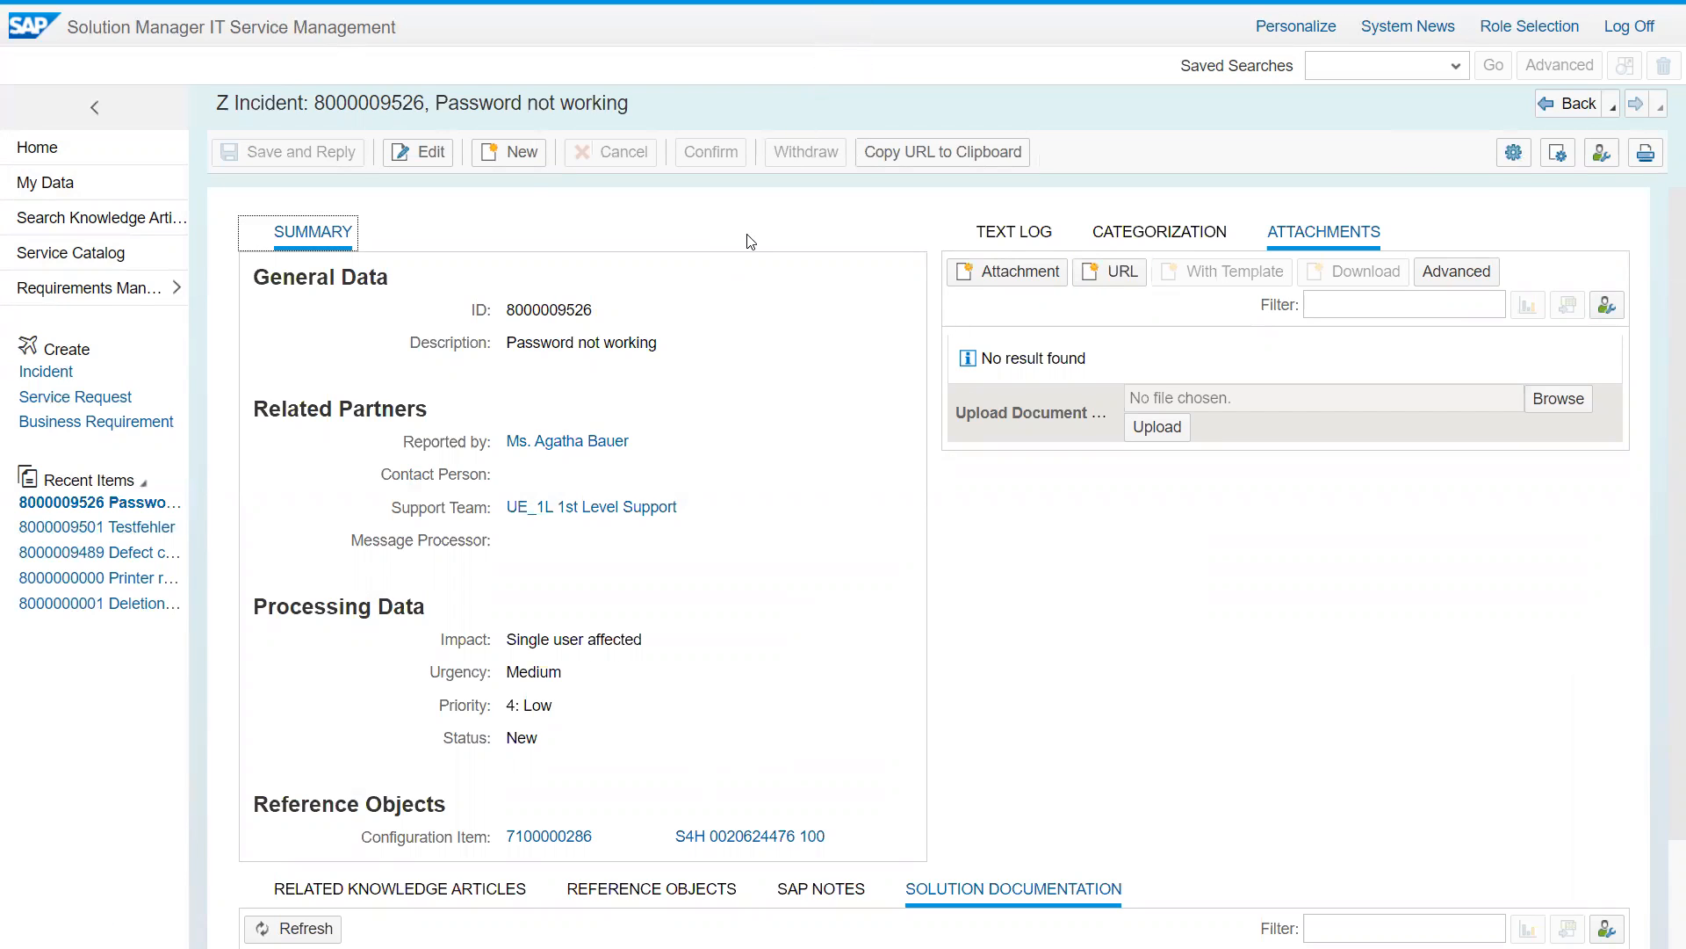
pyautogui.hotkey('alt', 'Tab')
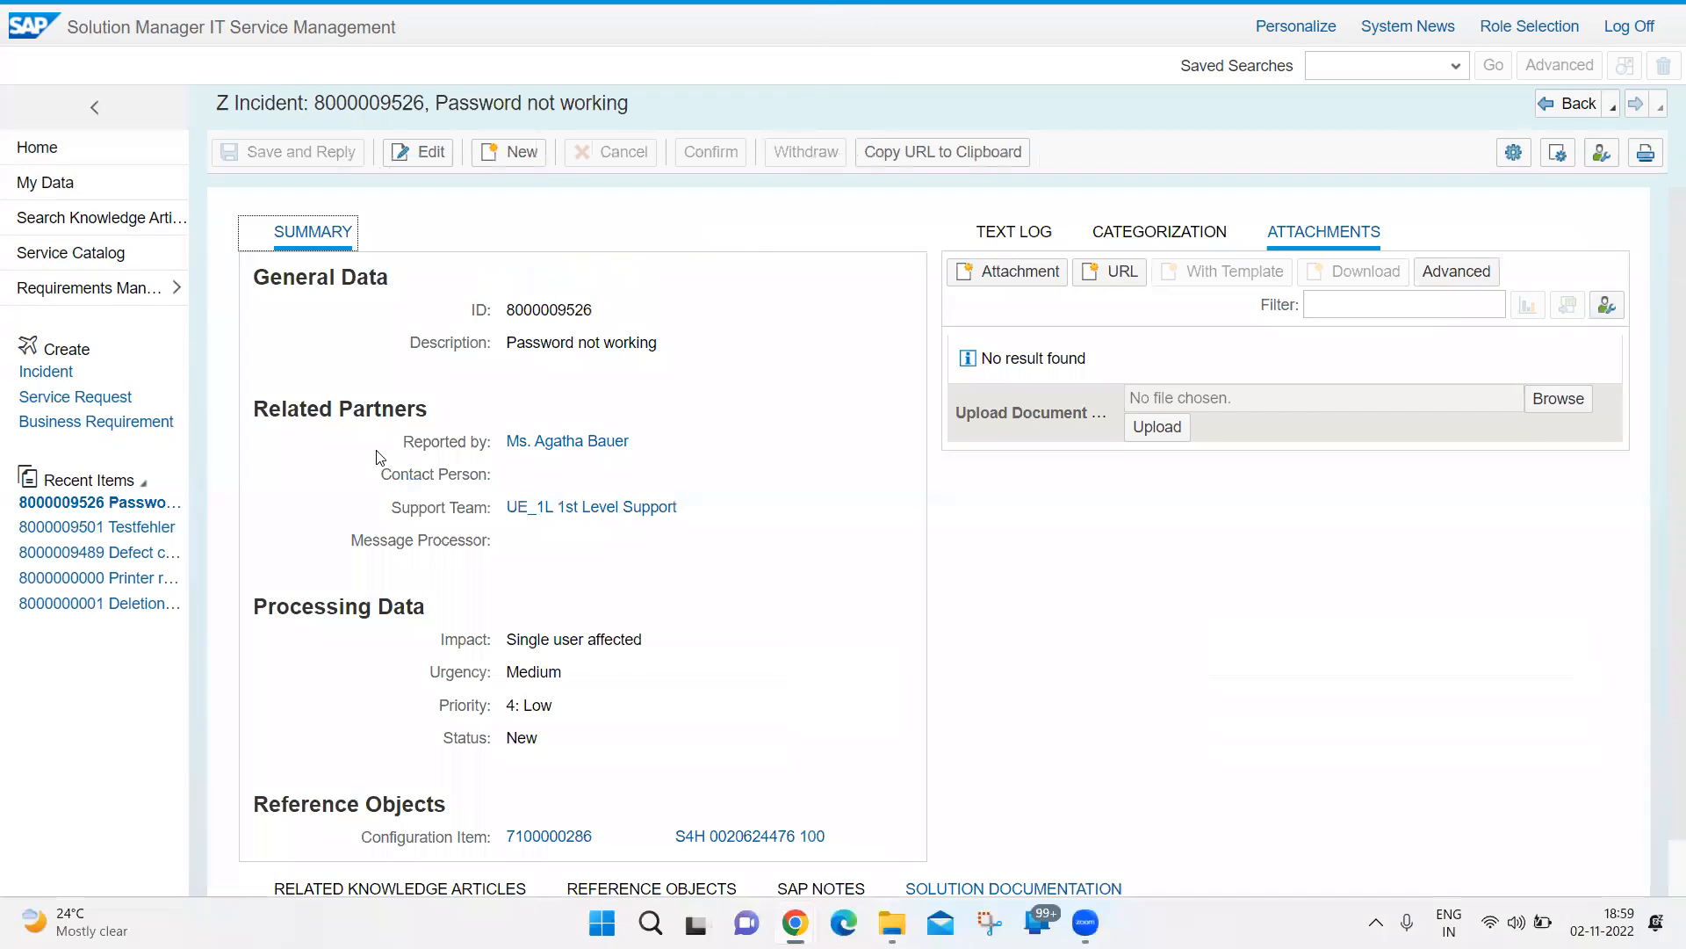
pyautogui.hotkey('alt', 'Tab')
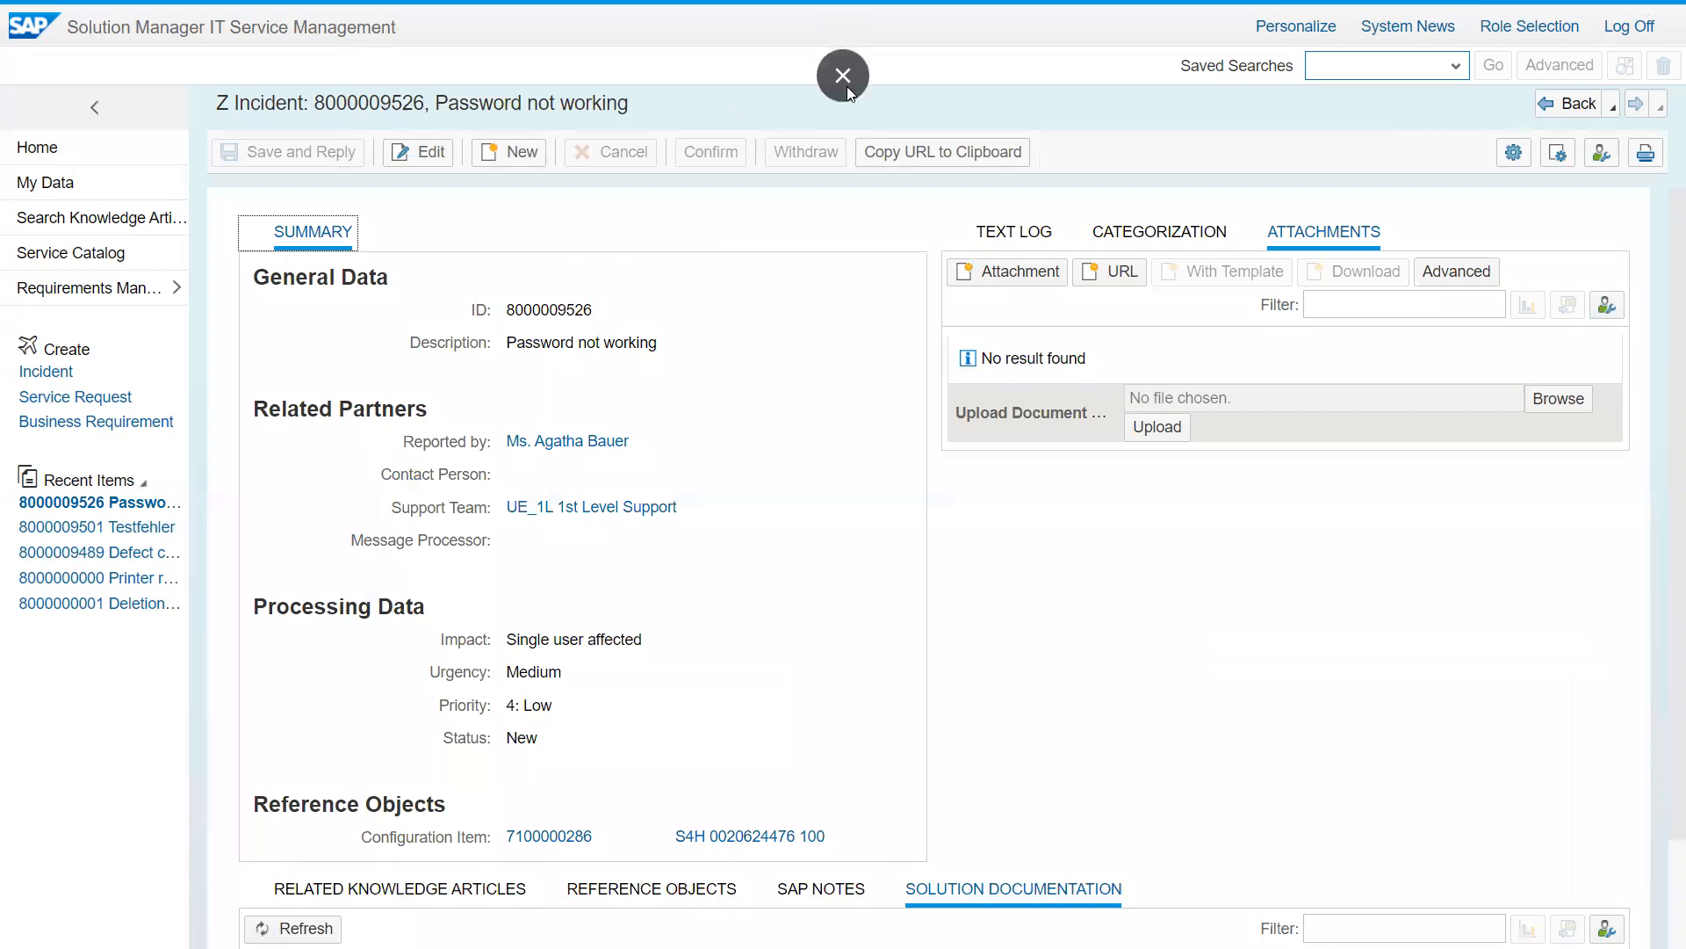
# Log off the requester session, open the Dispatcher app from the launchpad, and open the "Password not working" incident from the messages for dispatching
pyautogui.click(1636, 30)
pyautogui.click(943, 125)
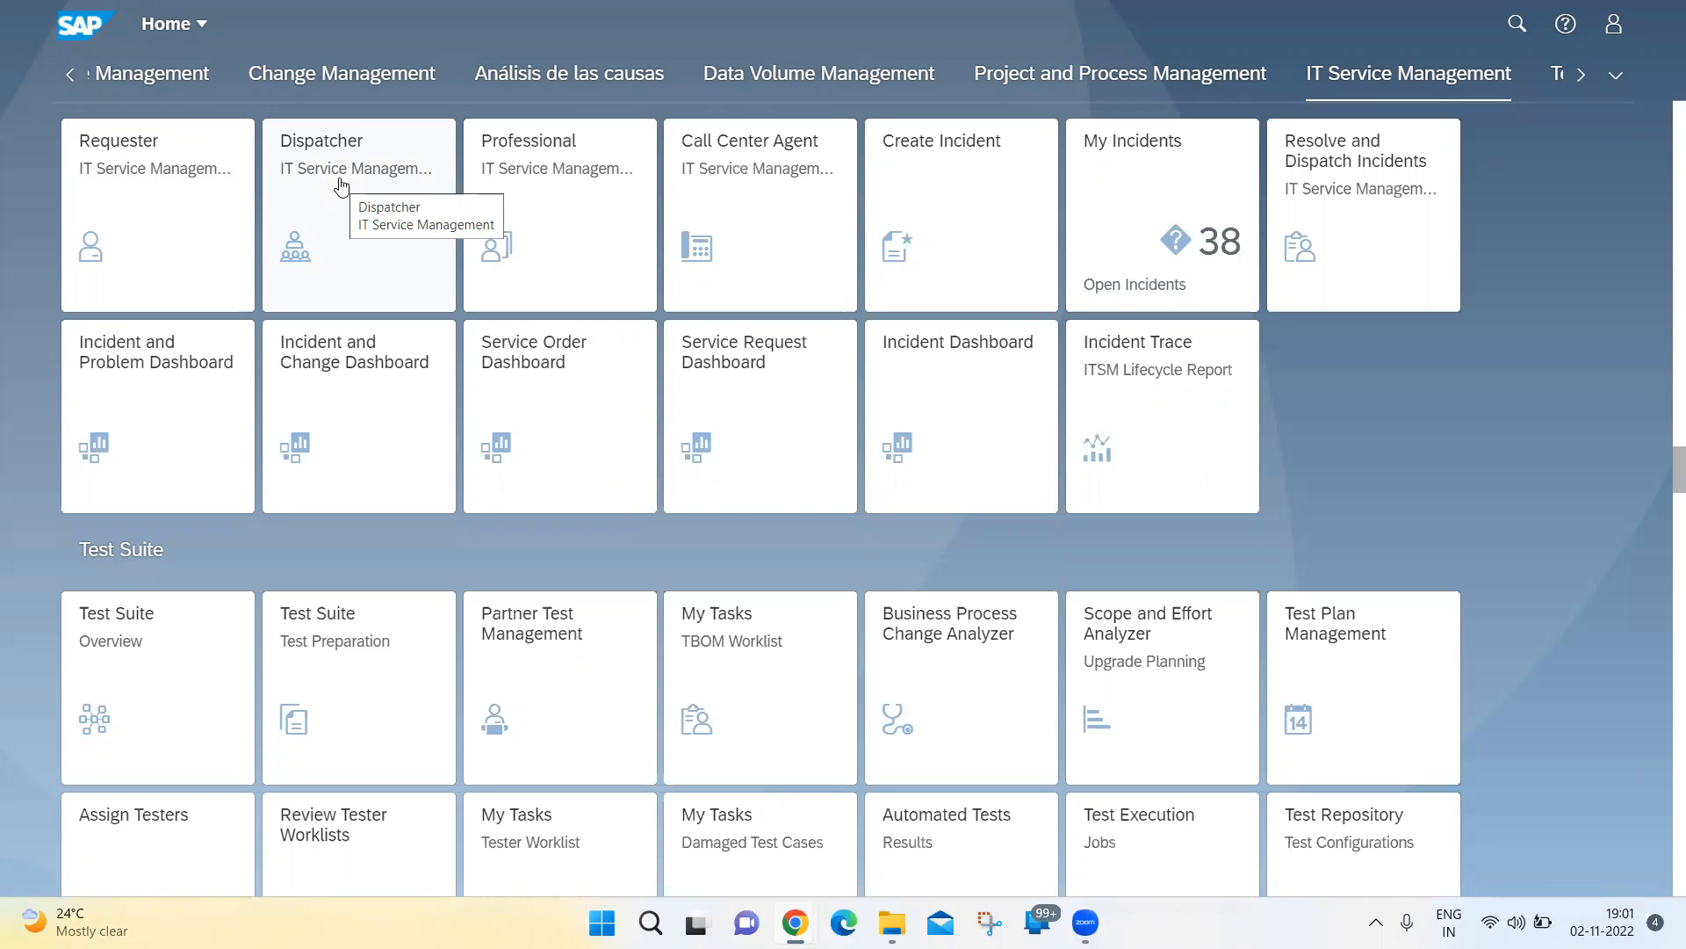
pyautogui.click(340, 186)
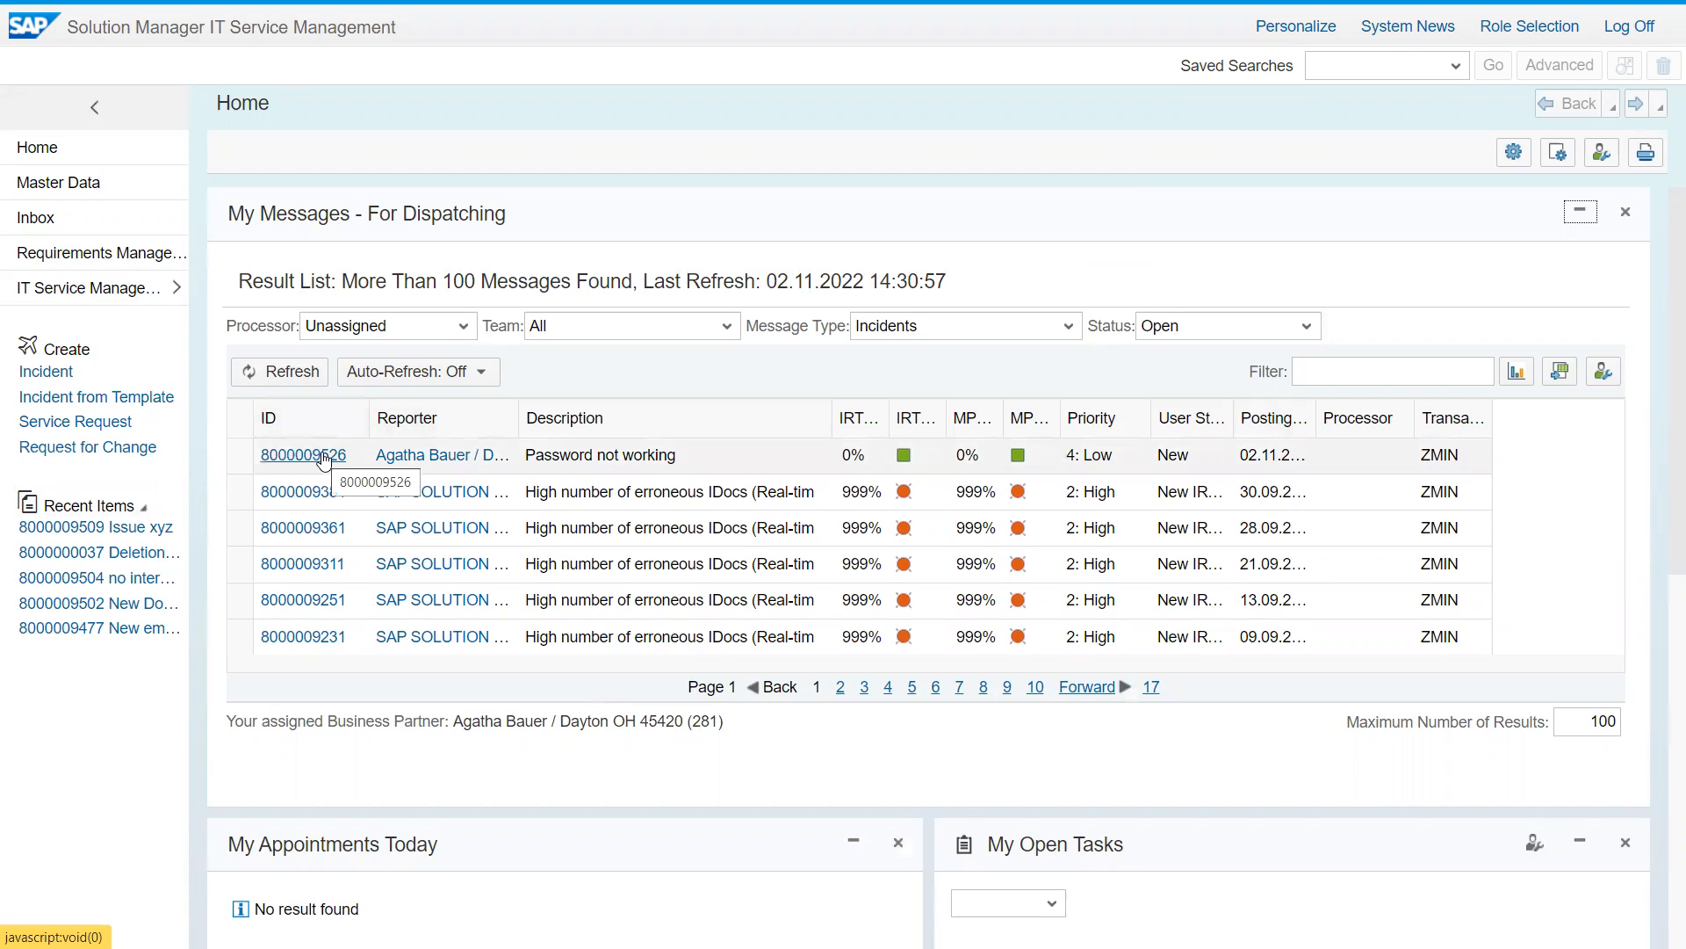
pyautogui.click(325, 455)
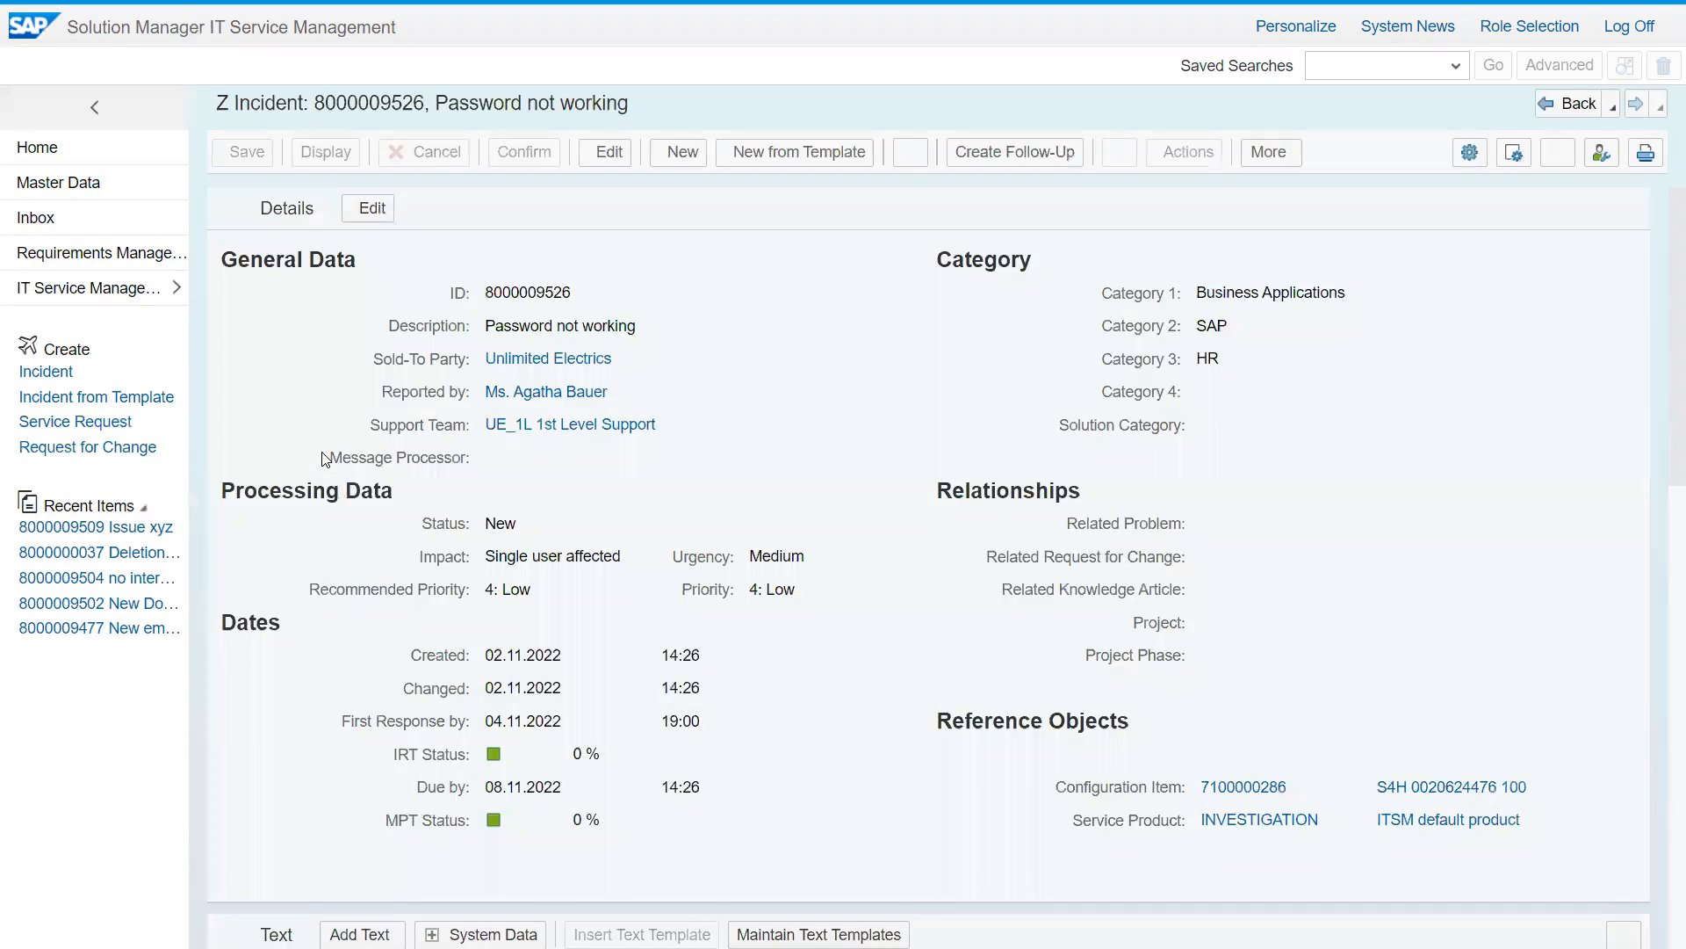
# Examine the incident's details, text log, Solution Documentation and SAP Collaboration sections, and check the Message Processor field
pyautogui.scroll(-5, 881, 424)
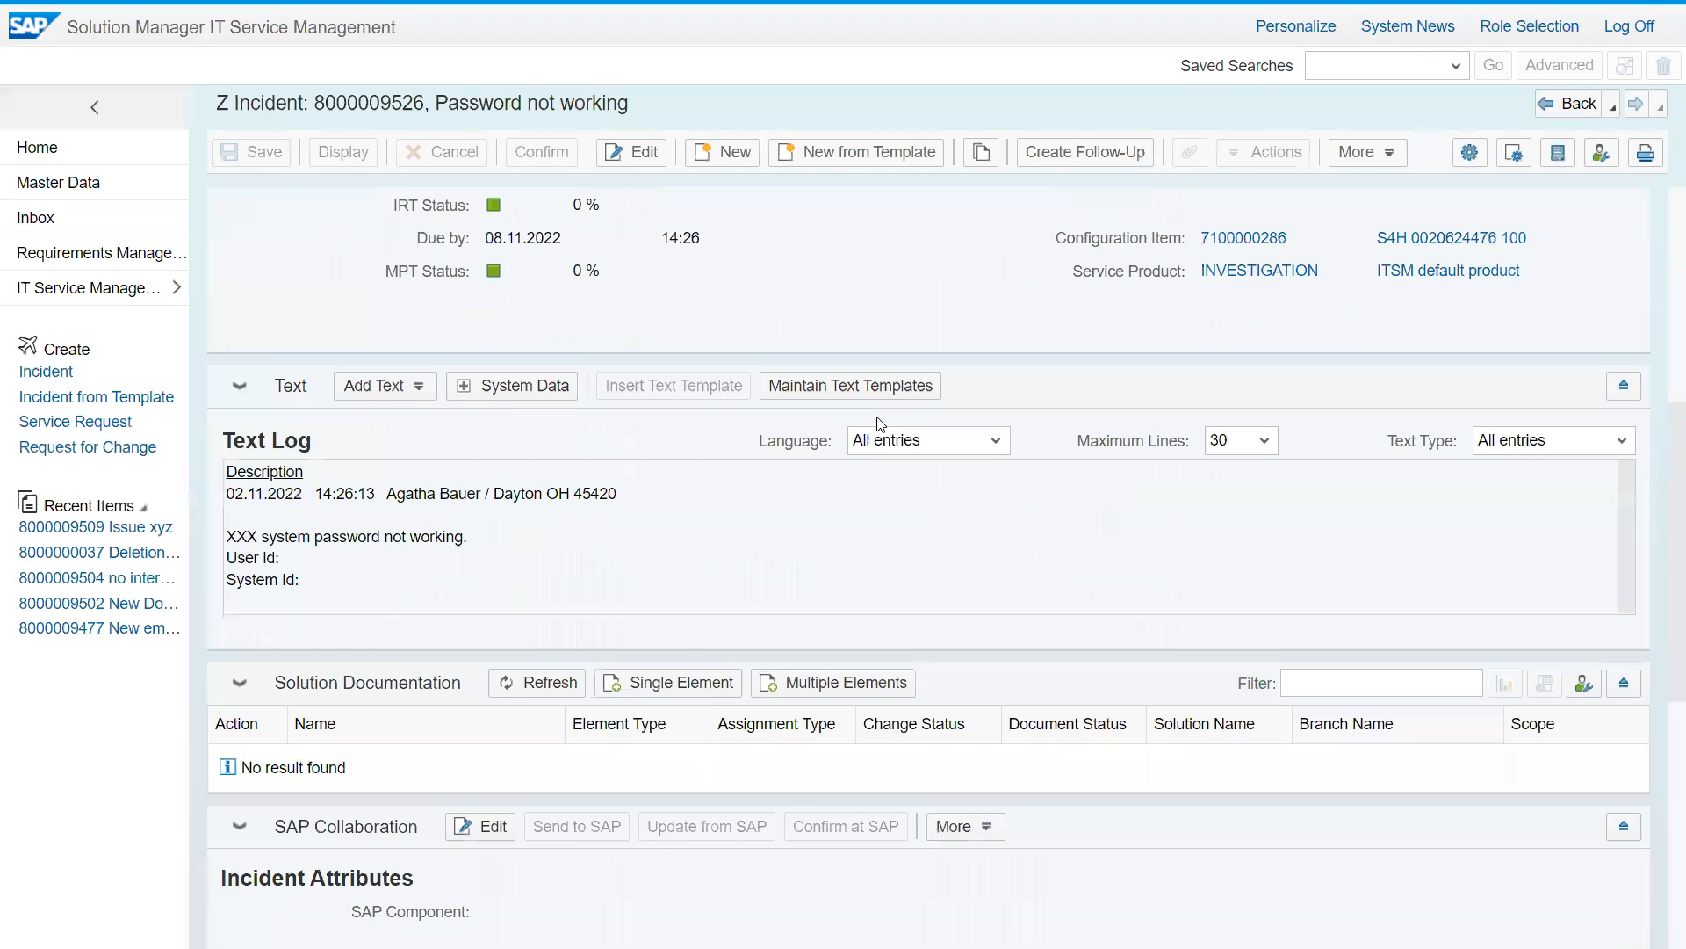
pyautogui.scroll(5, 881, 424)
pyautogui.scroll(-8, 735, 391)
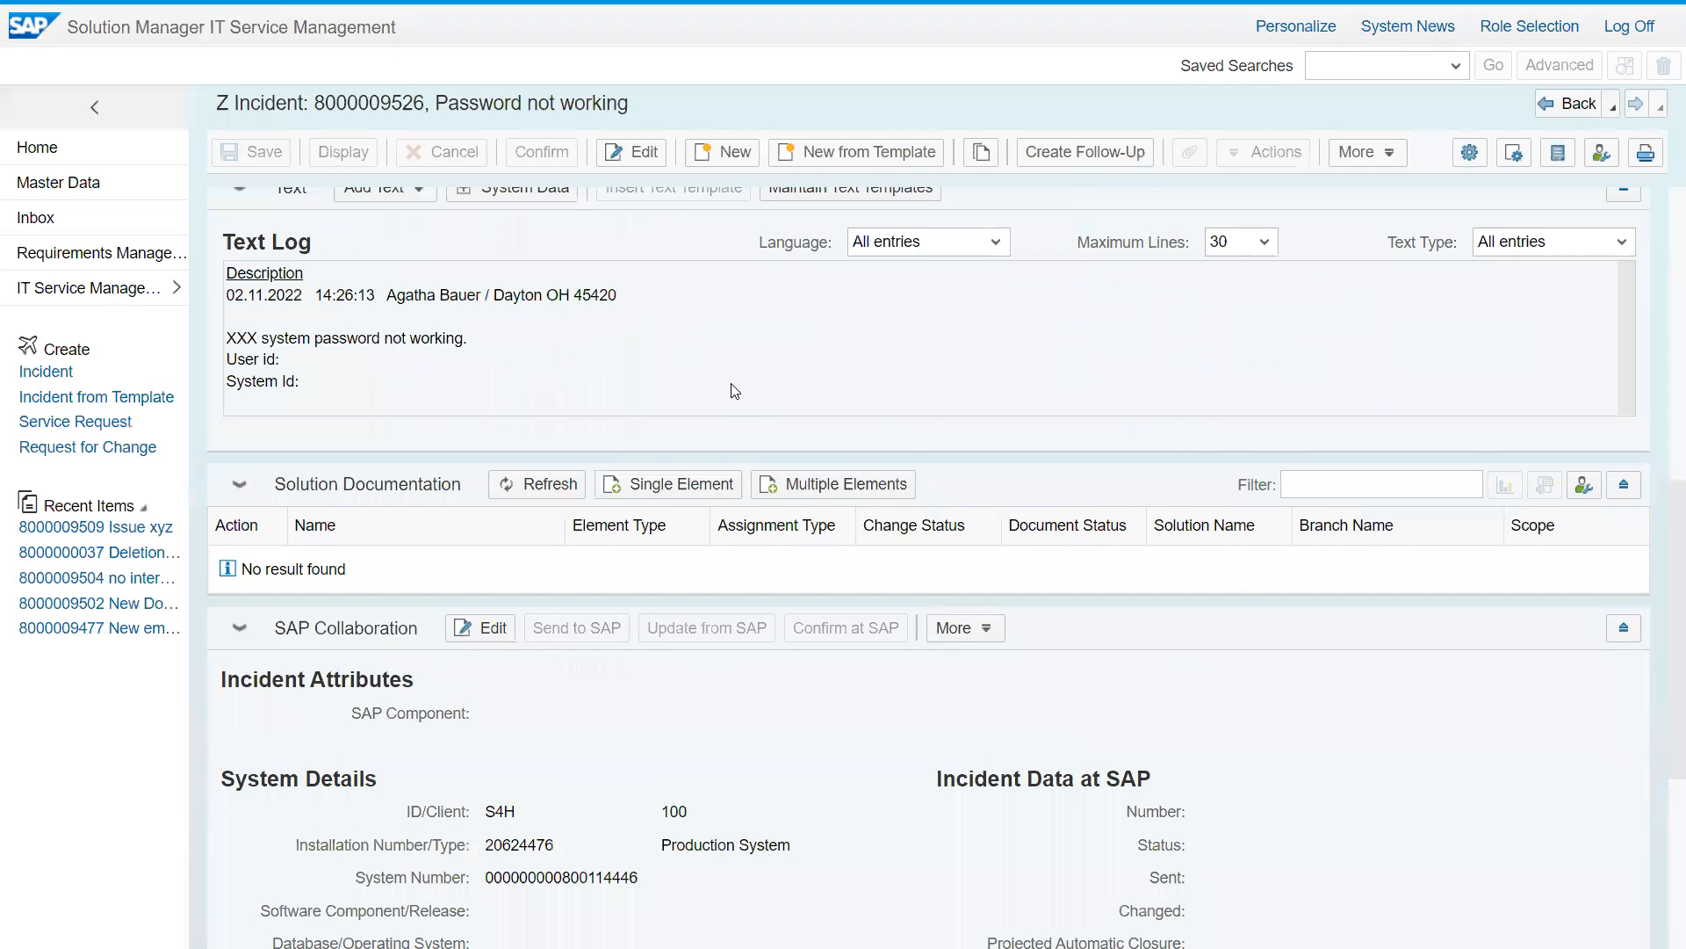
pyautogui.scroll(-5, 735, 390)
pyautogui.scroll(-1, 735, 389)
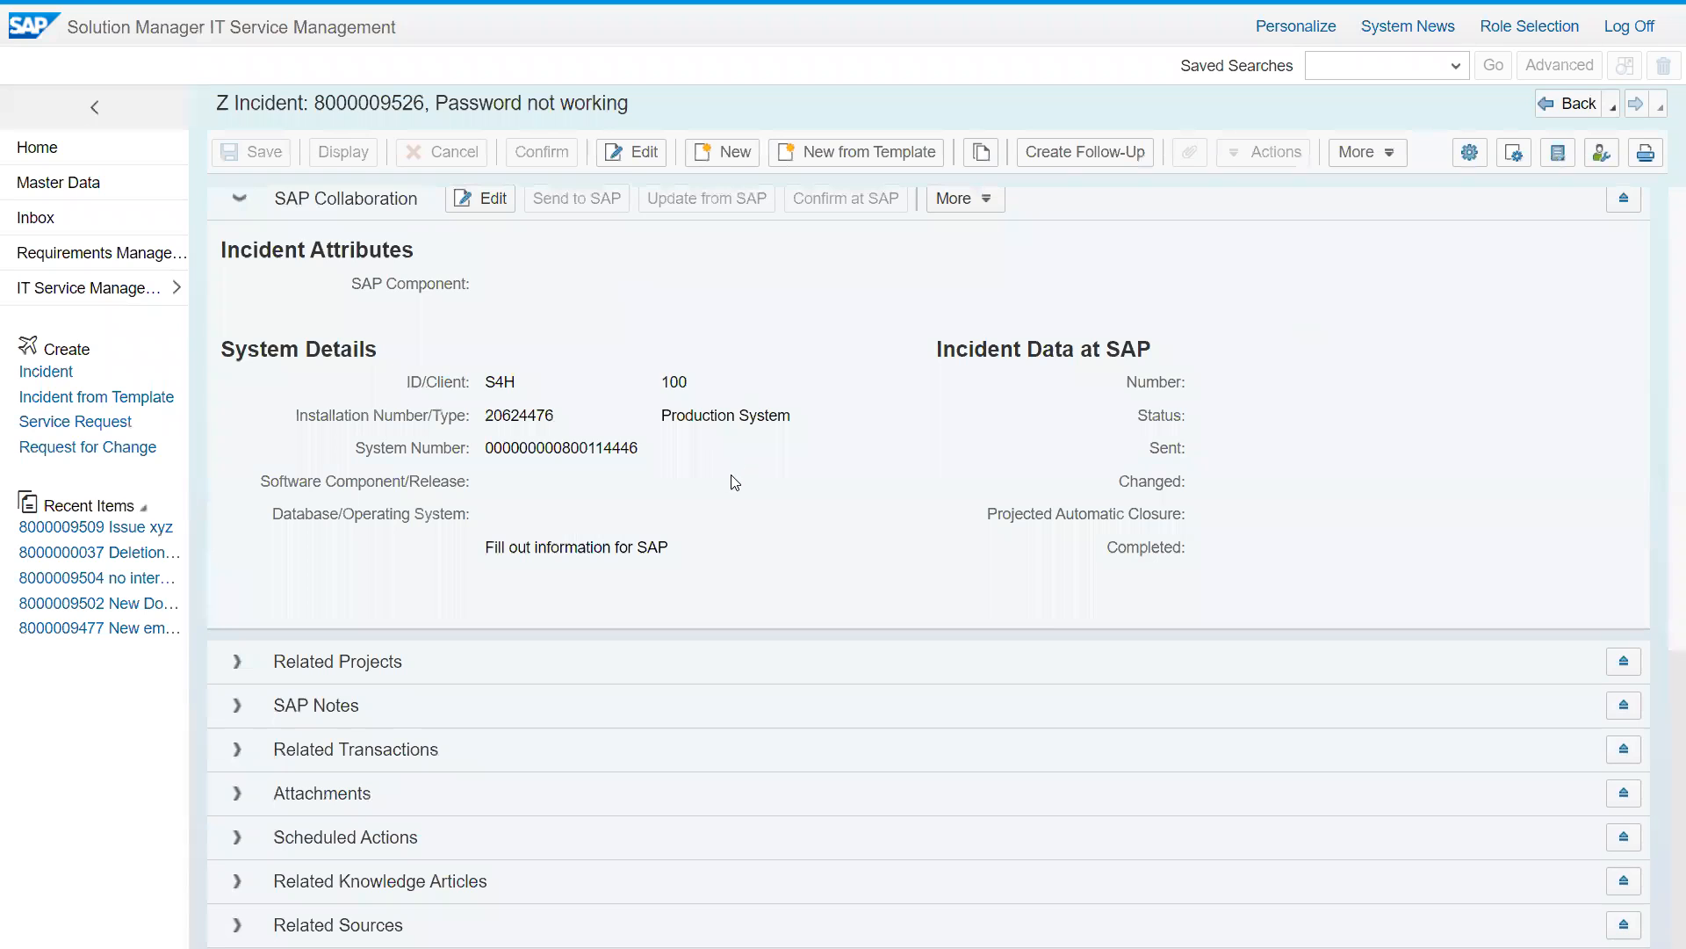
pyautogui.scroll(5, 505, 420)
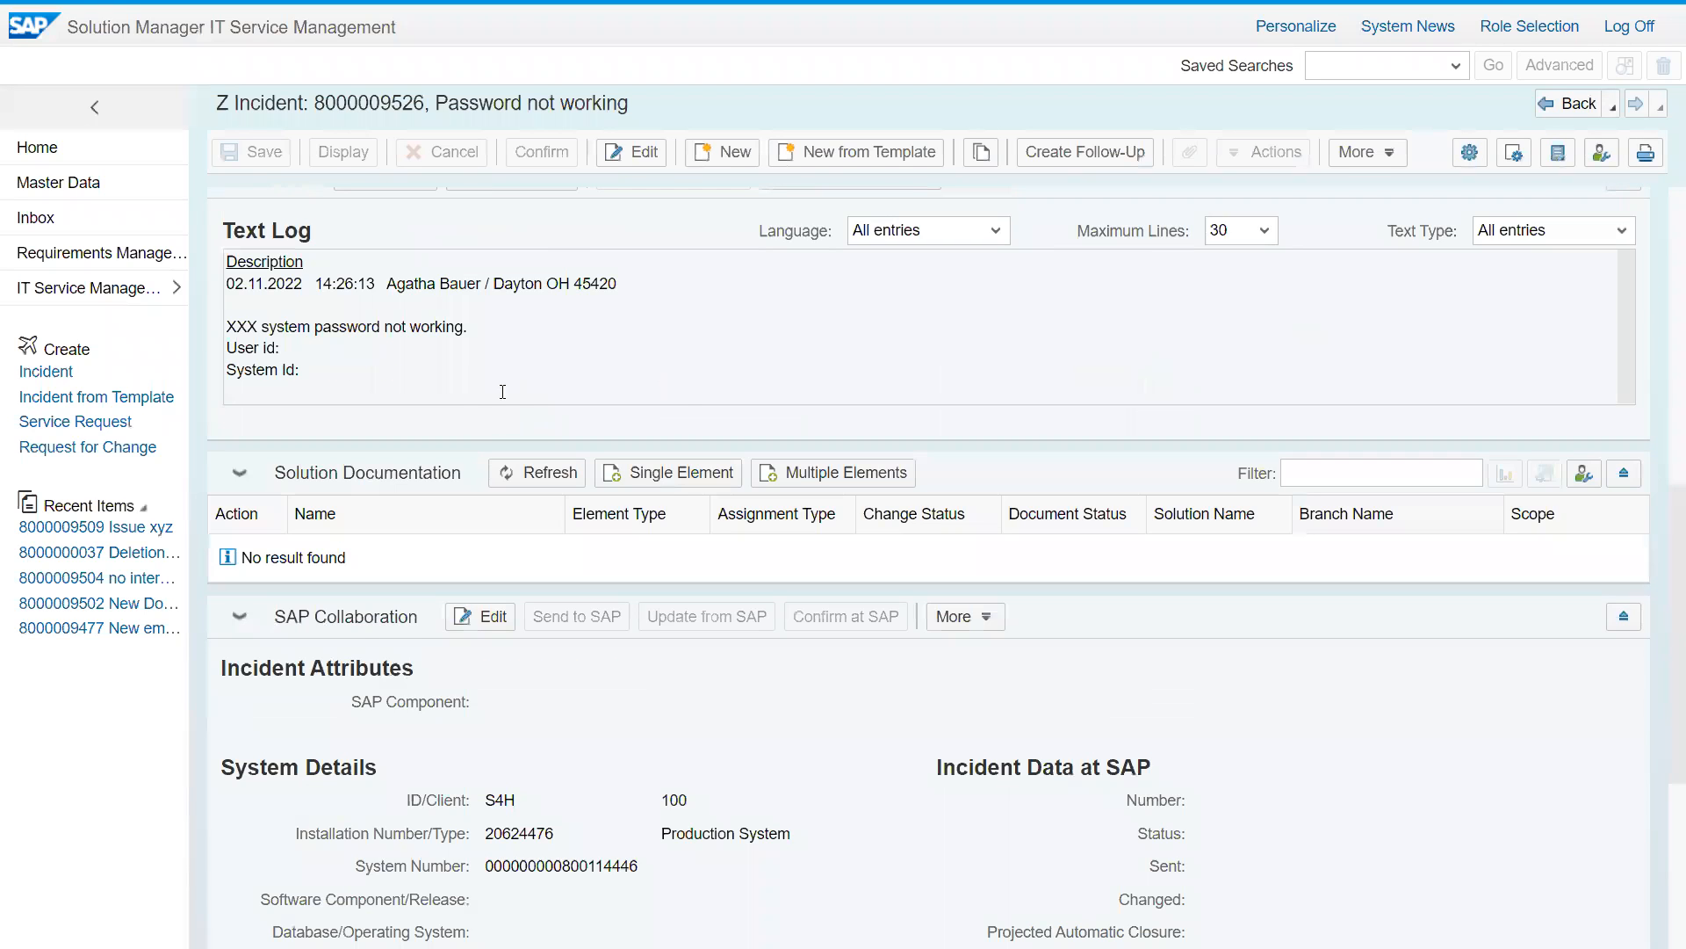
pyautogui.scroll(10, 502, 391)
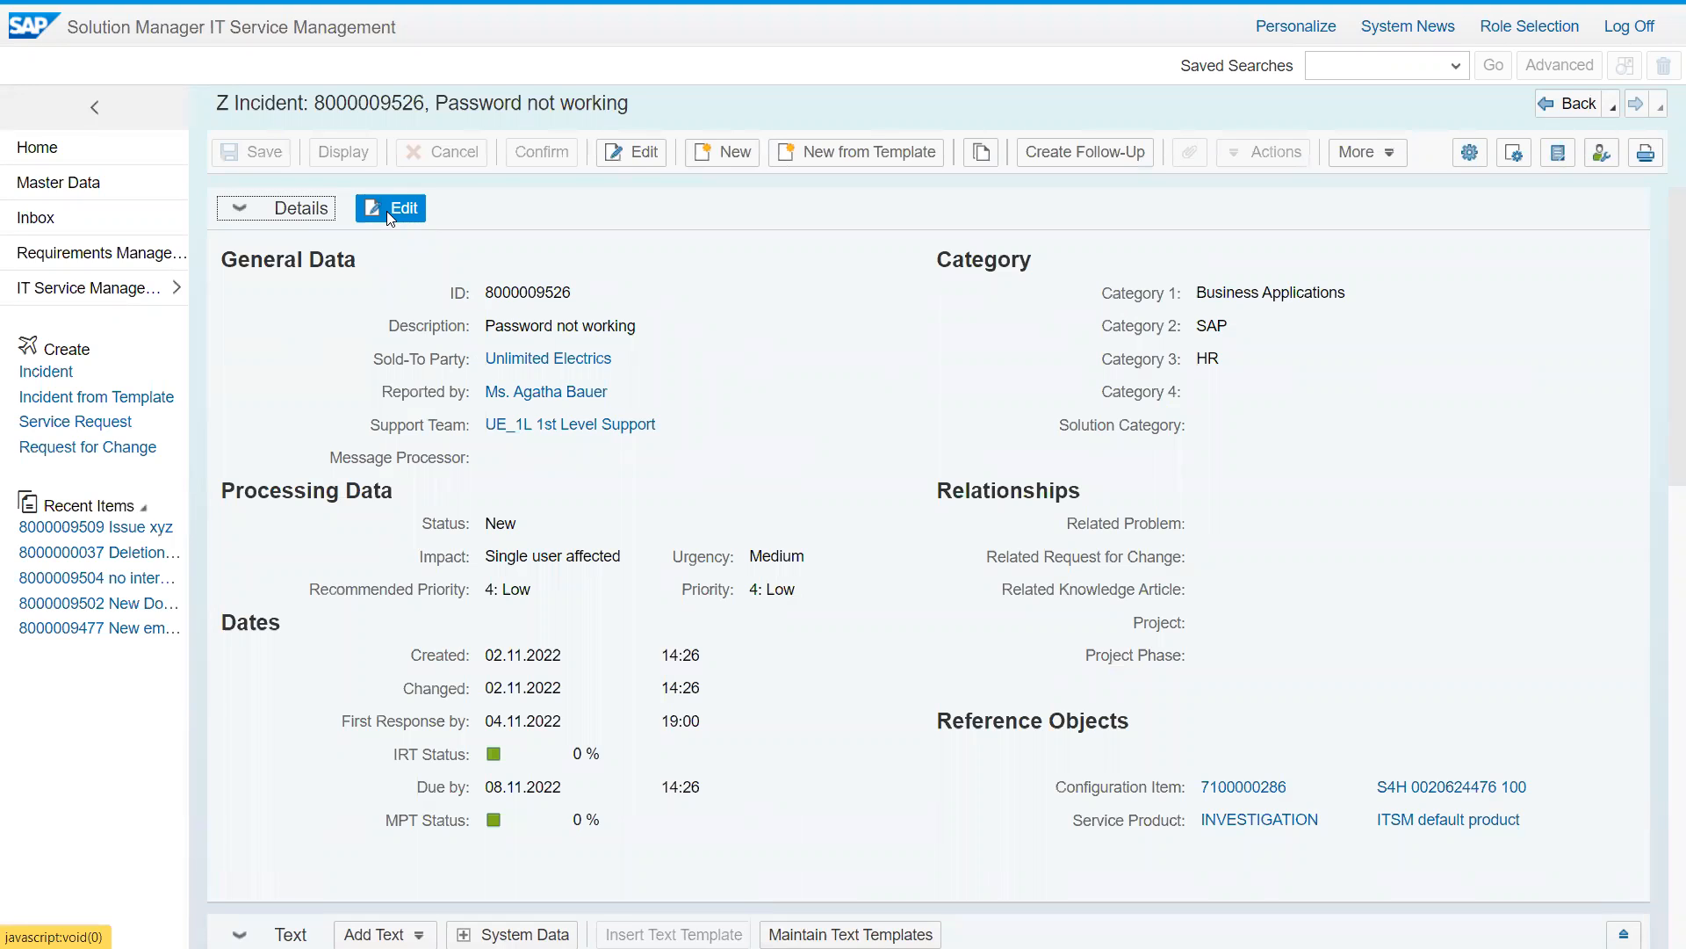
pyautogui.moveTo(332, 457); pyautogui.dragTo(501, 460)
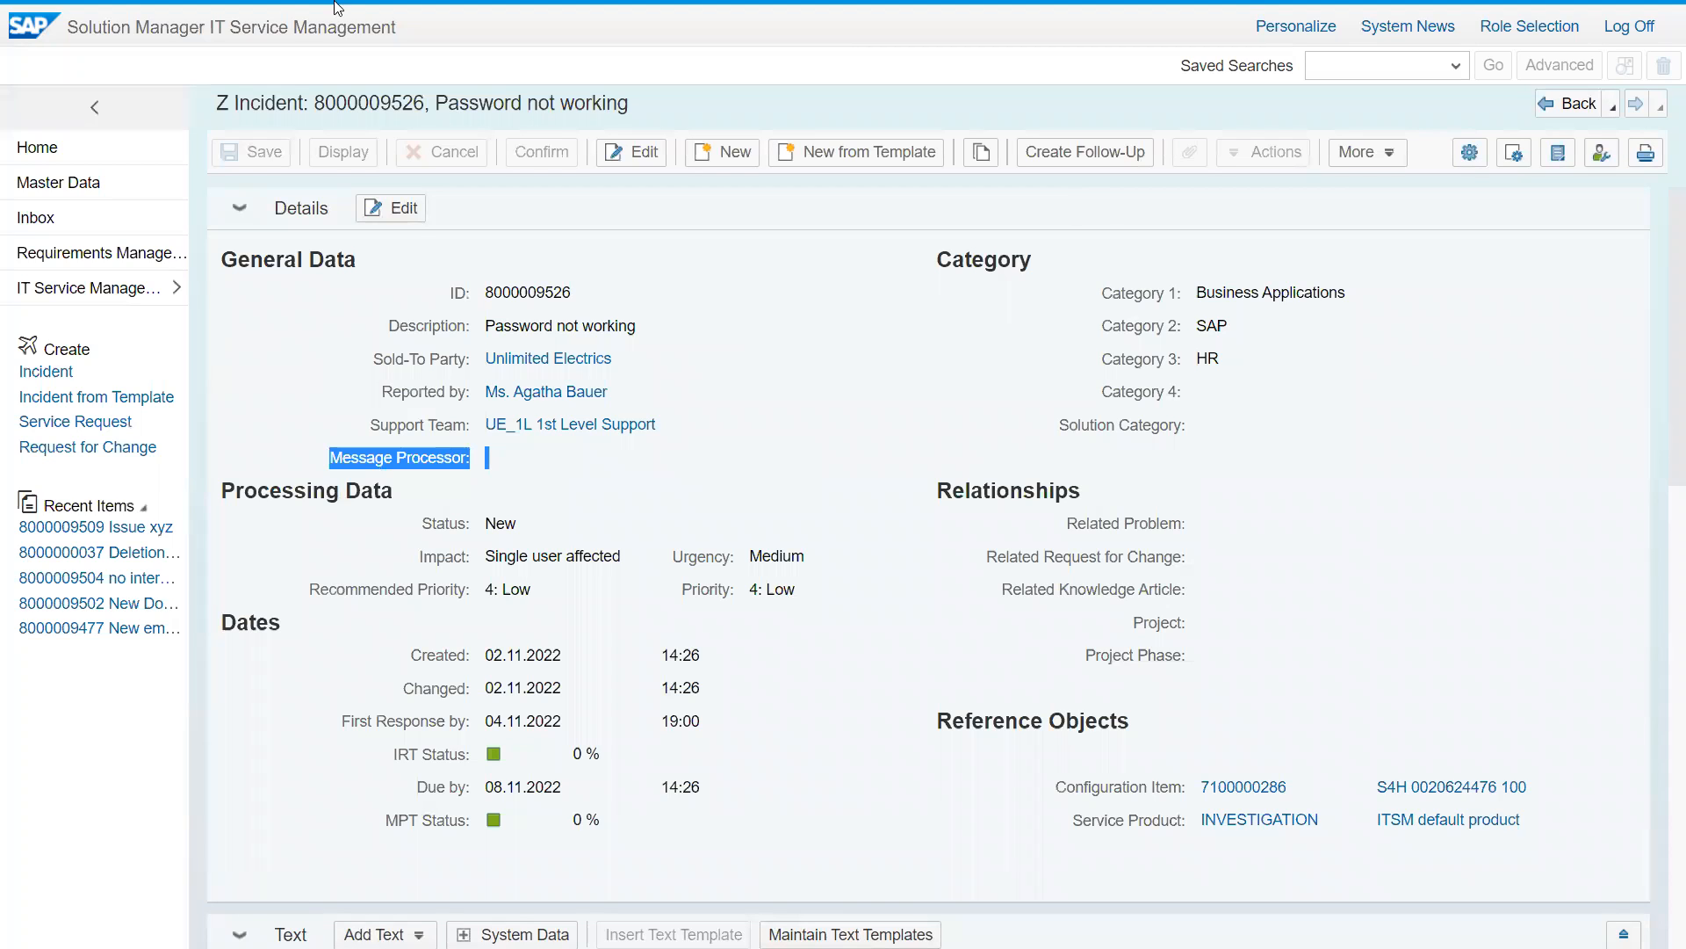
pyautogui.moveTo(335, 2)
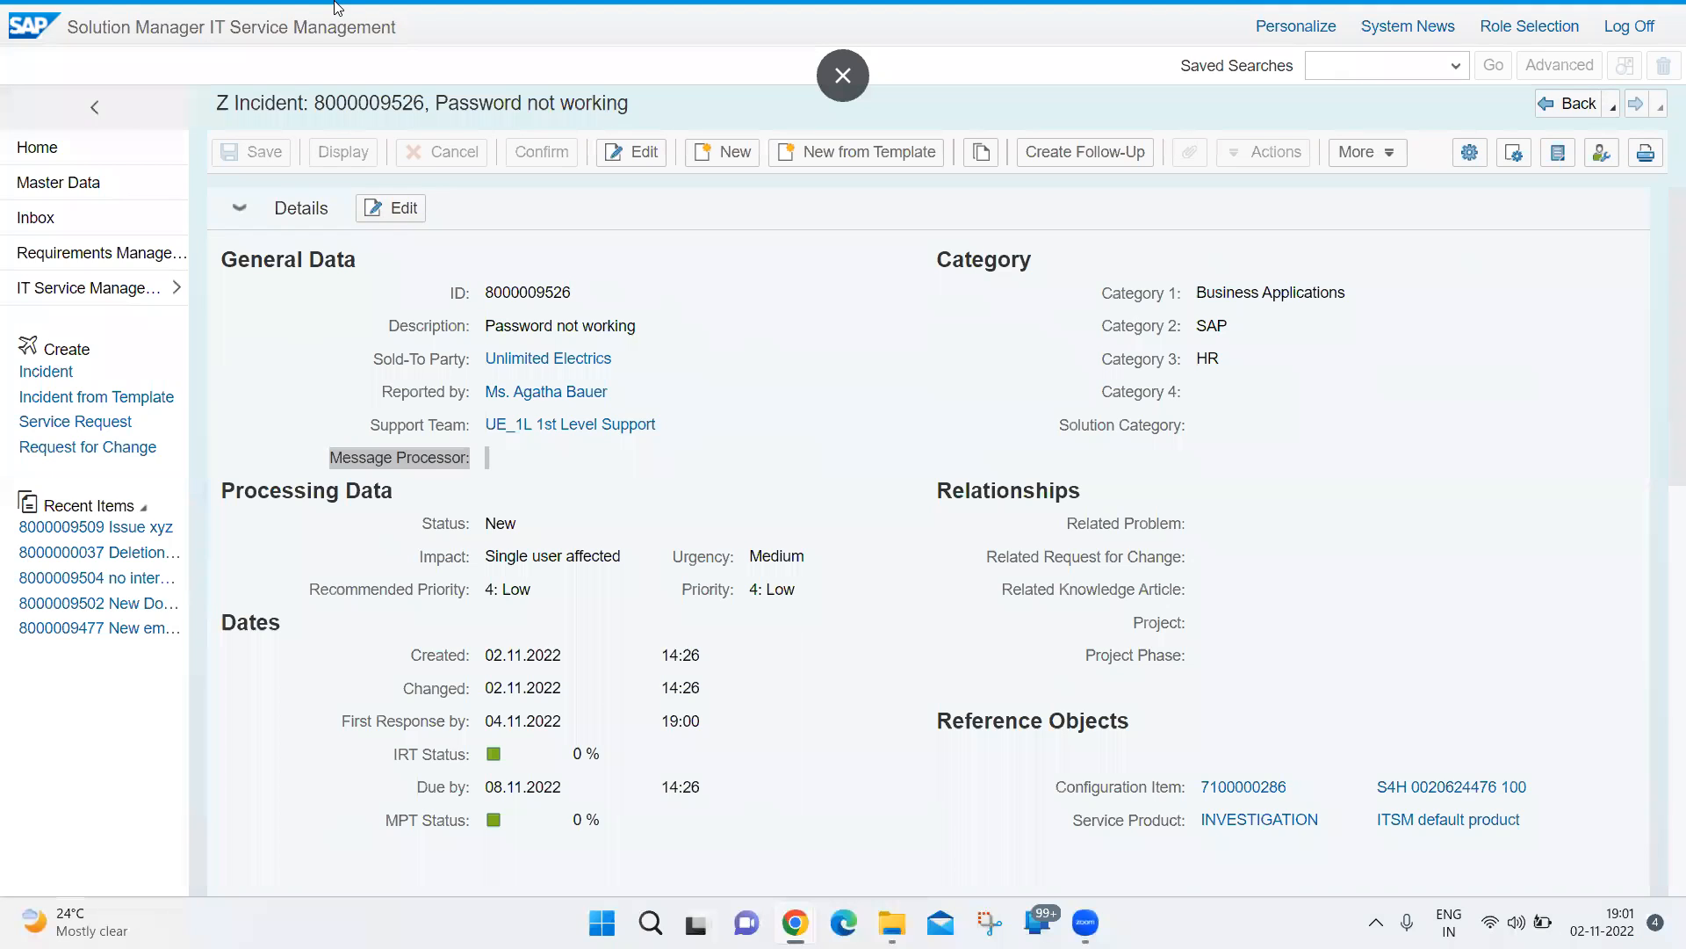
pyautogui.moveTo(334, 455); pyautogui.dragTo(484, 457)
pyautogui.click(530, 464)
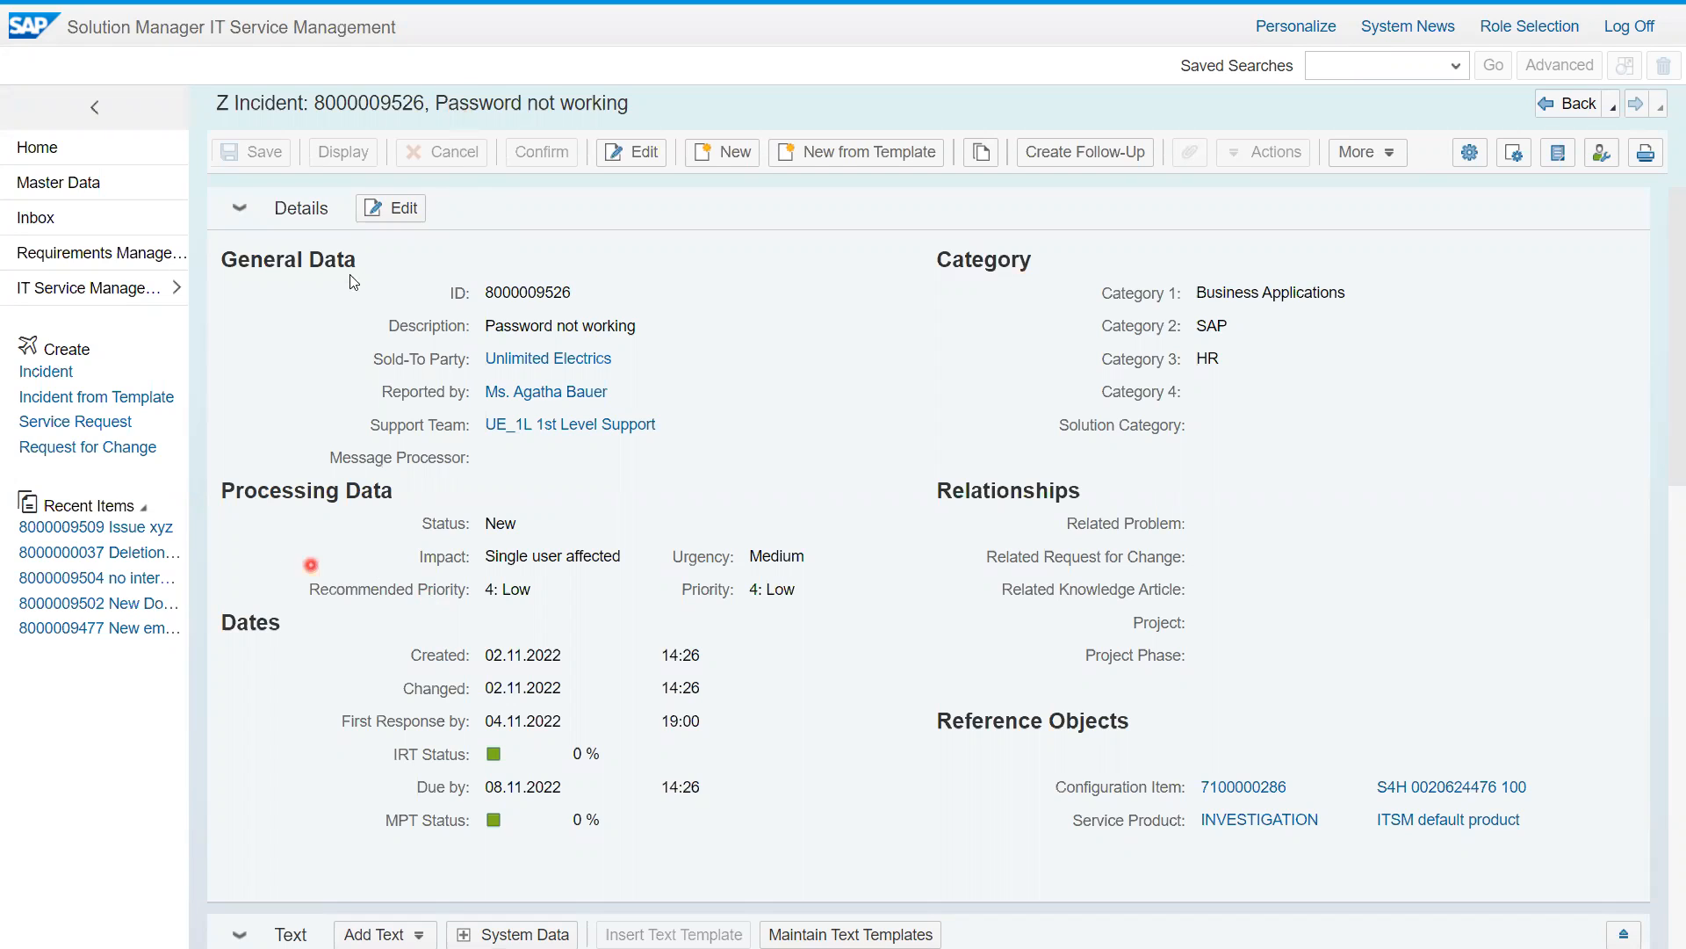
# Put the incident's details into edit mode and assign the available support person as message processor
pyautogui.click(393, 214)
pyautogui.click(897, 457)
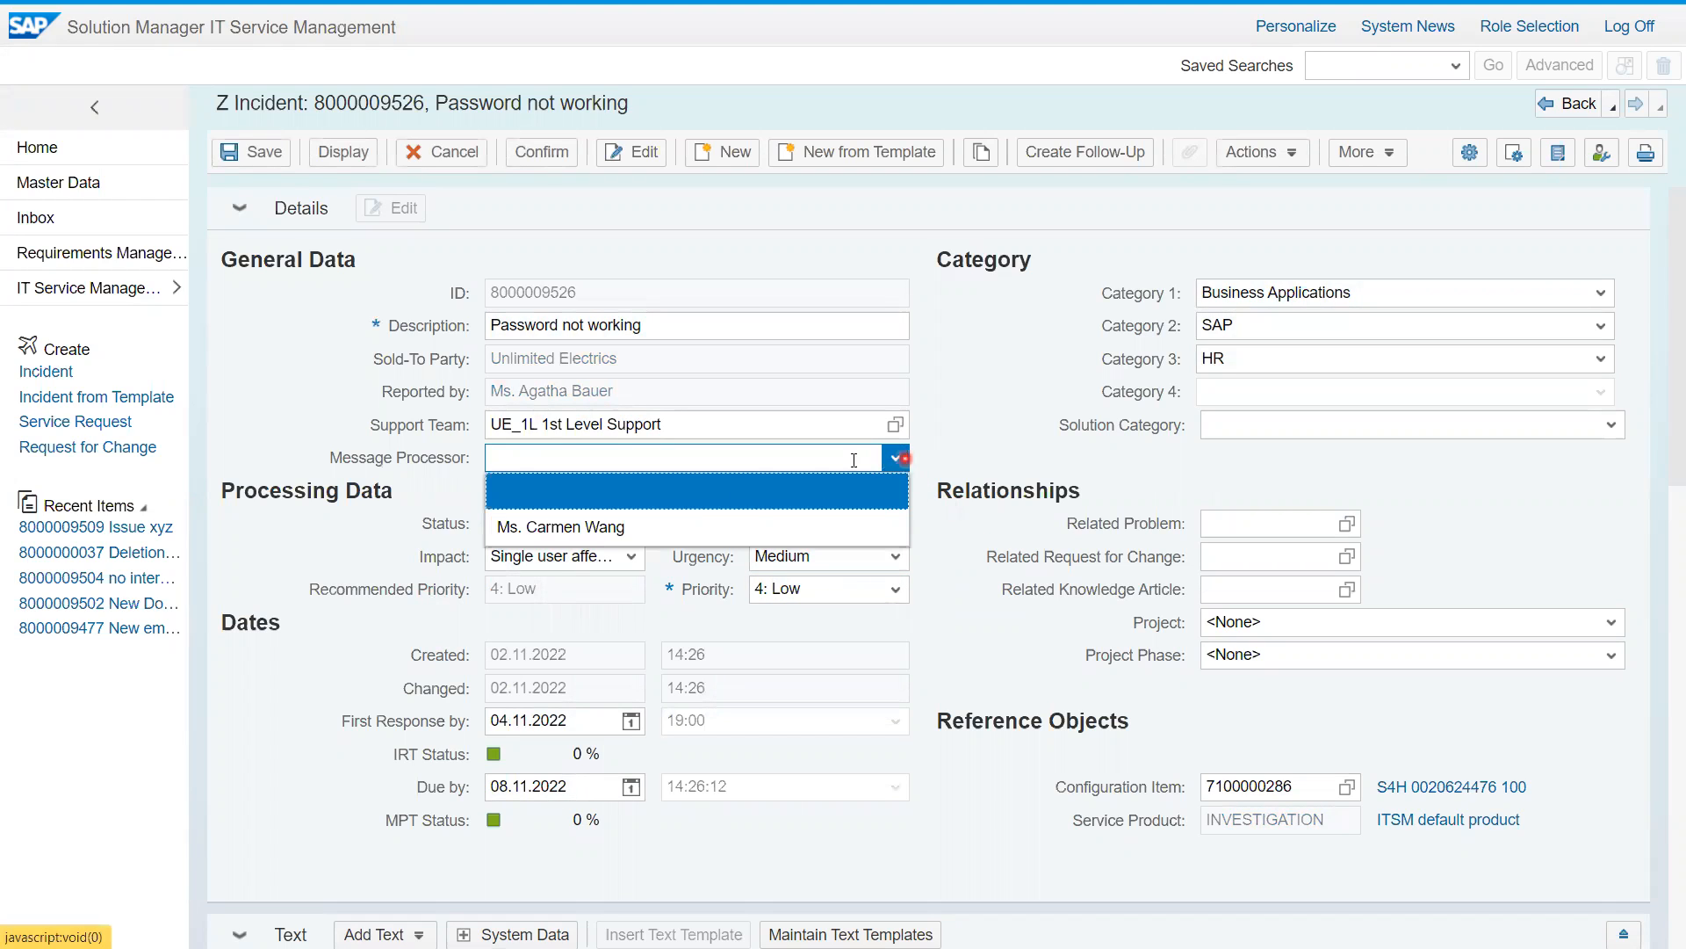
pyautogui.click(690, 524)
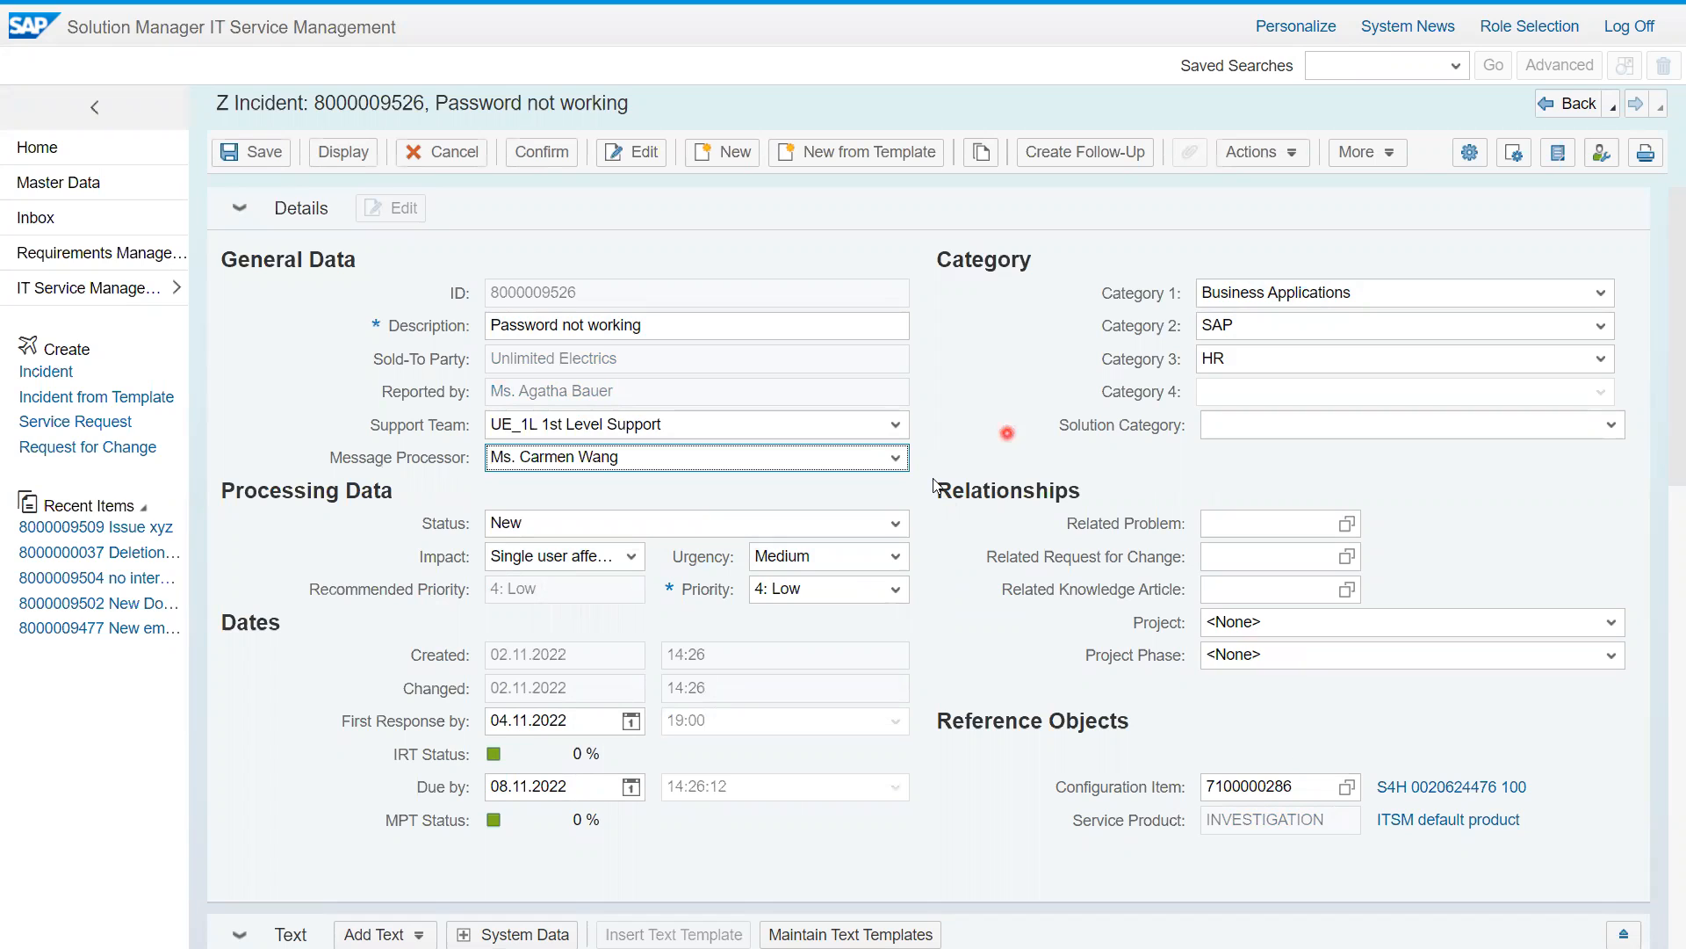
# Add an internal note to the incident reading "Please work on assigned incident"
pyautogui.scroll(-5, 1025, 680)
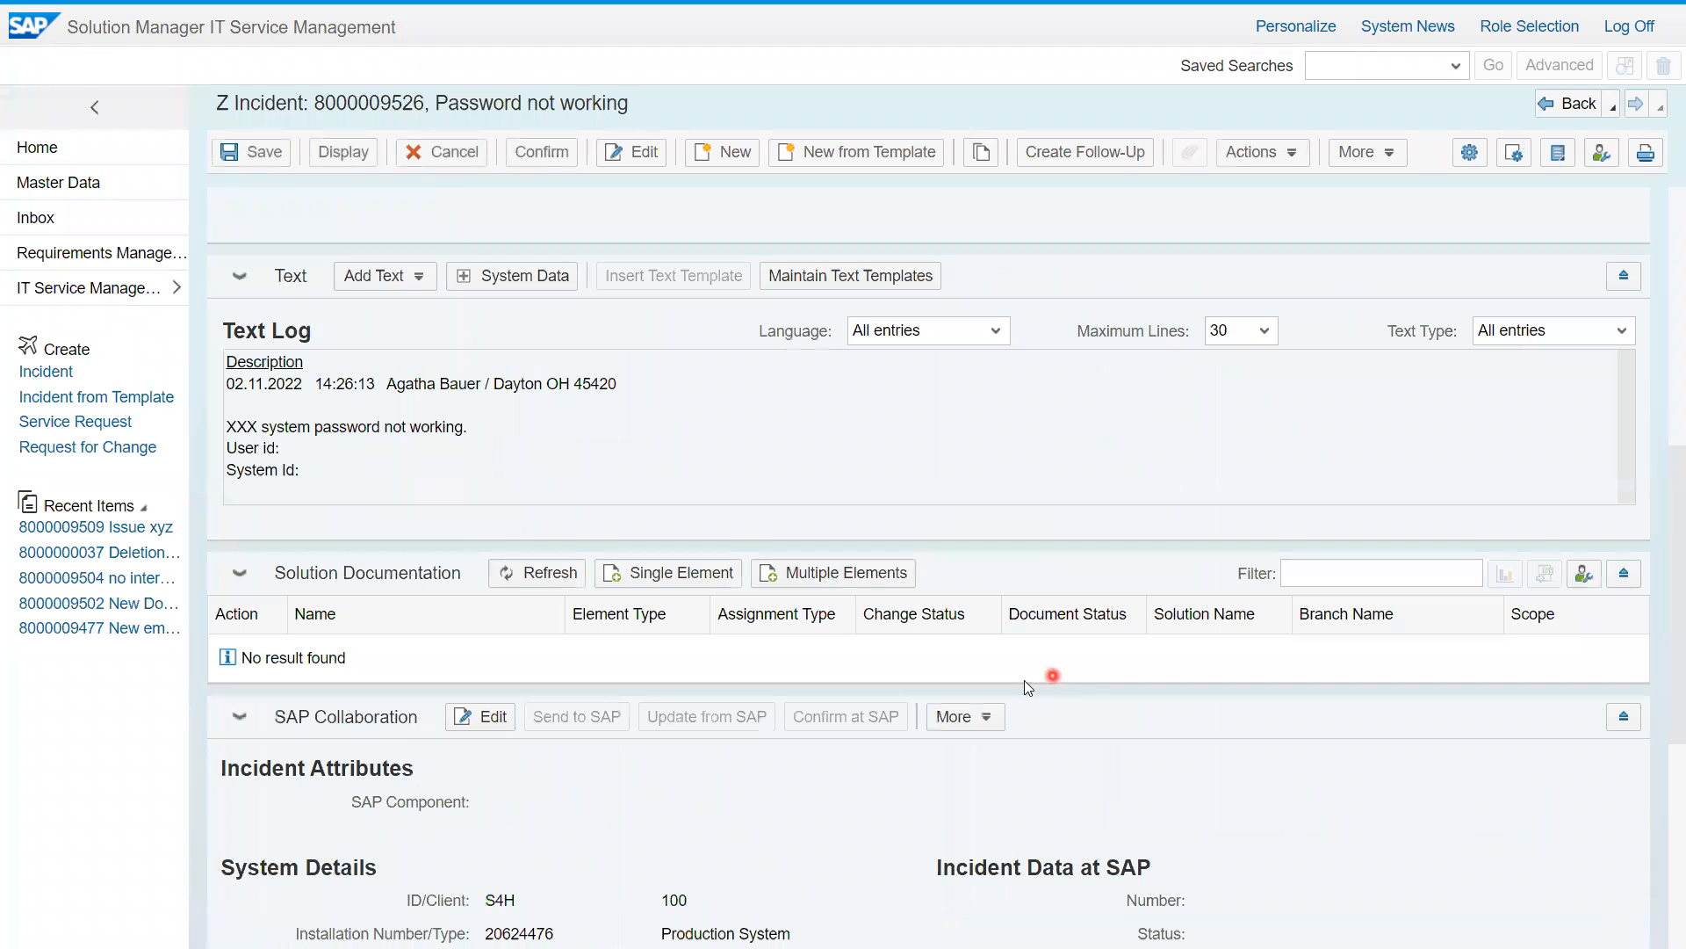
pyautogui.click(426, 275)
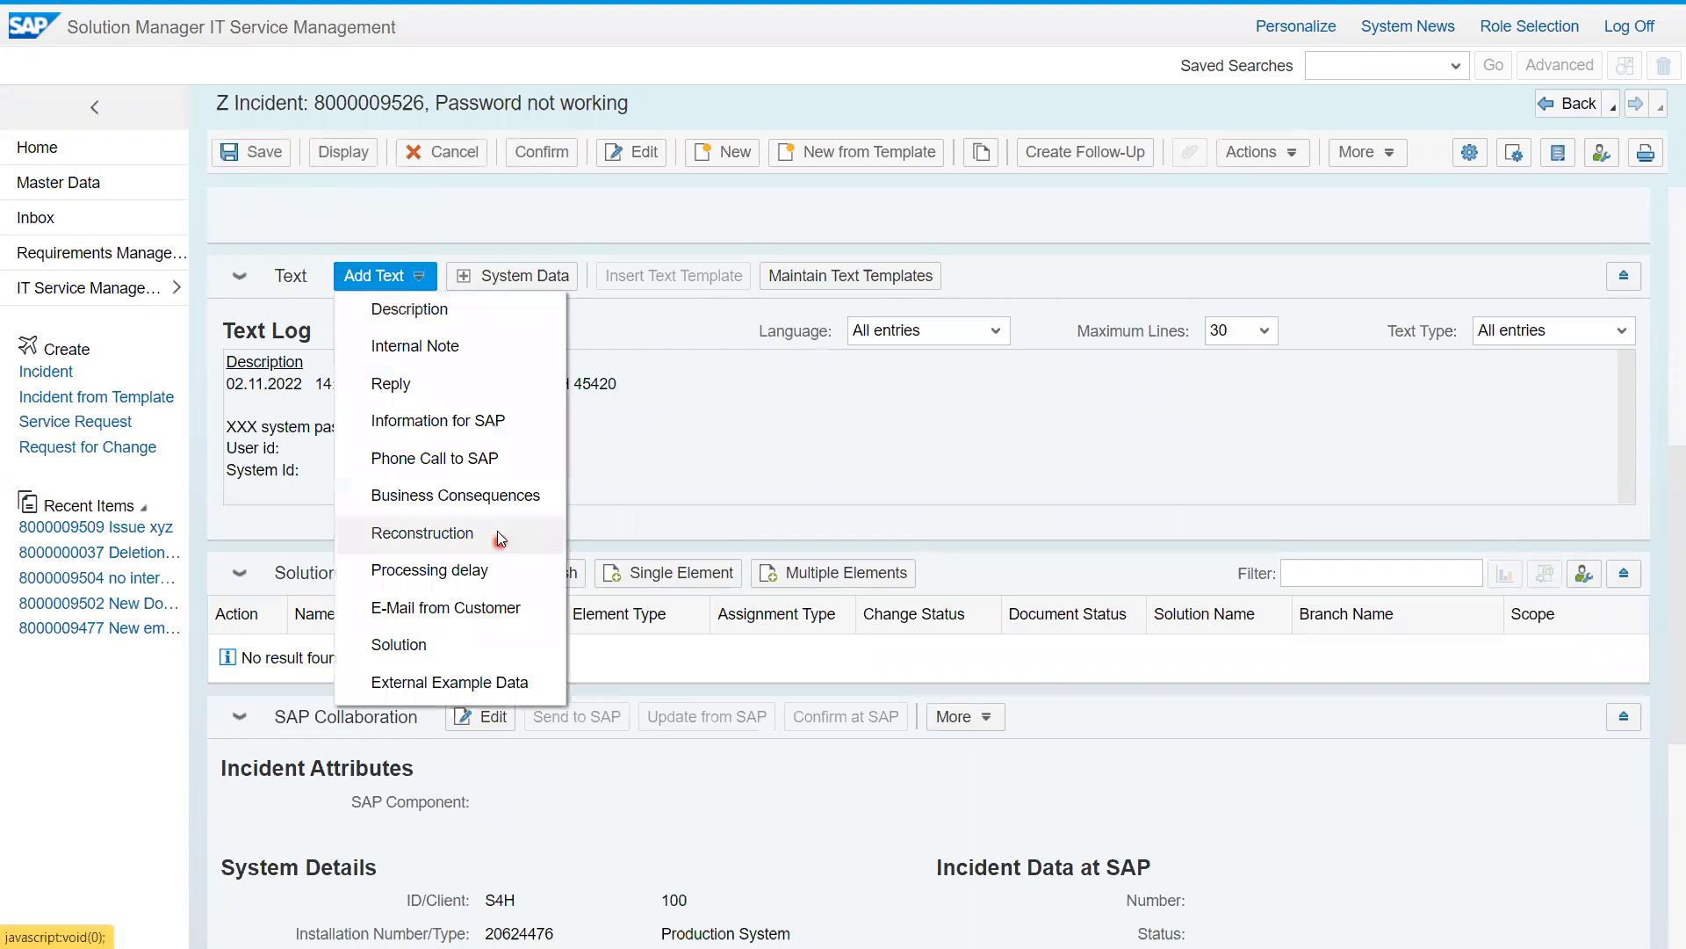
pyautogui.click(431, 348)
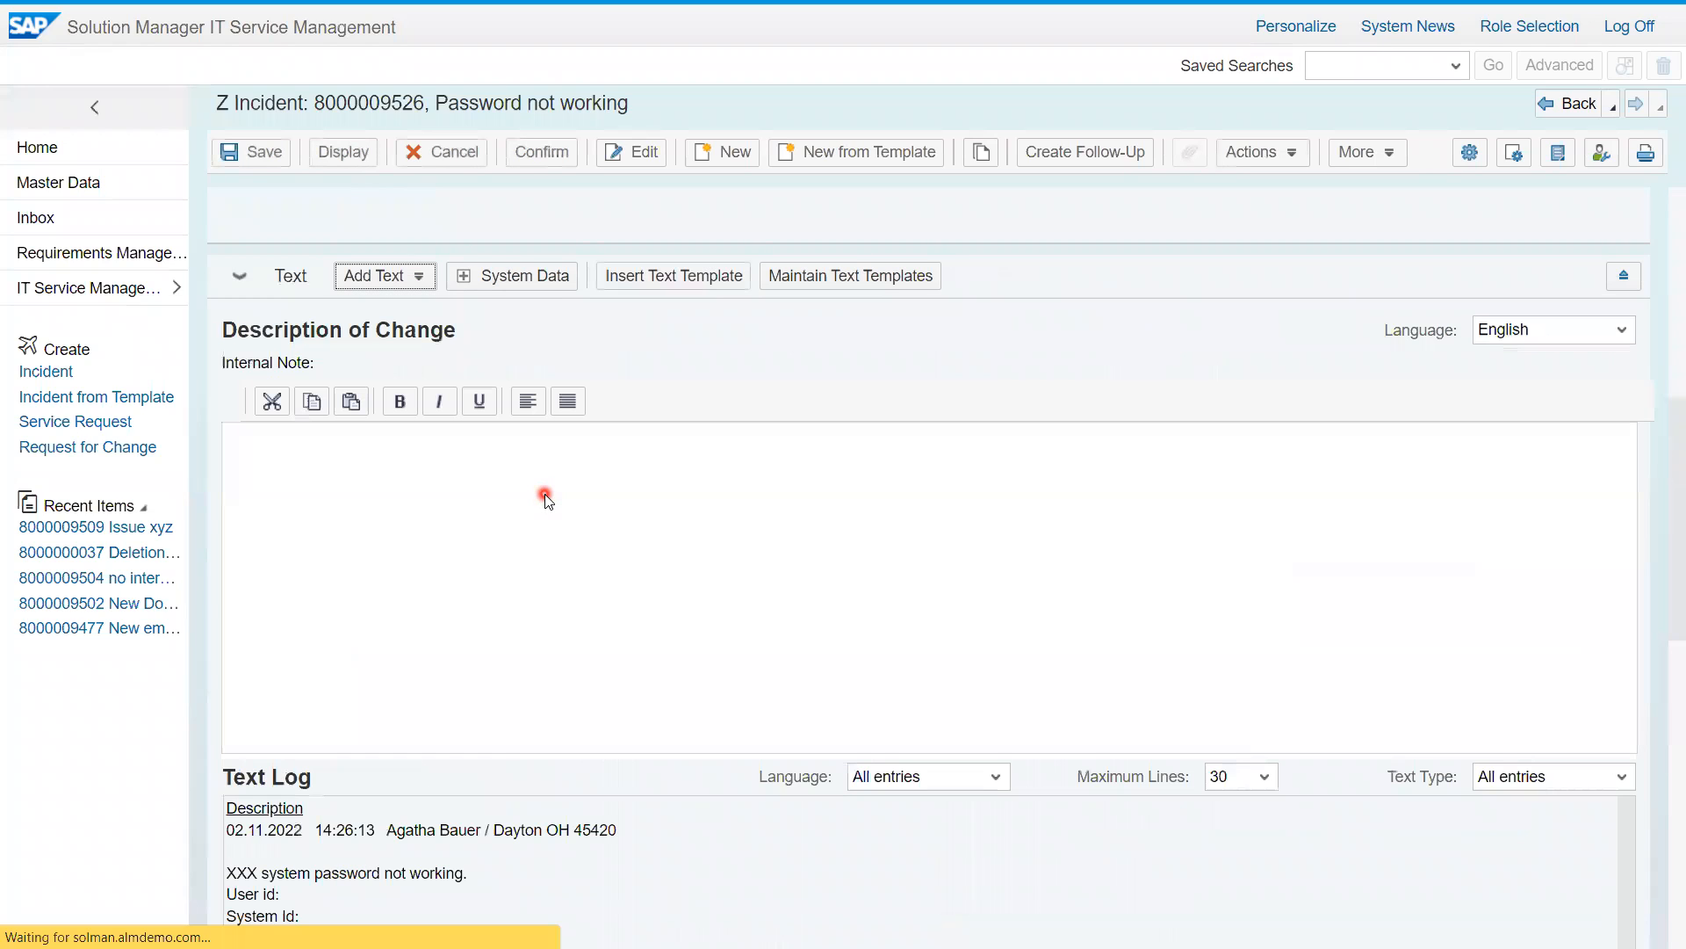
pyautogui.write('Please work on')
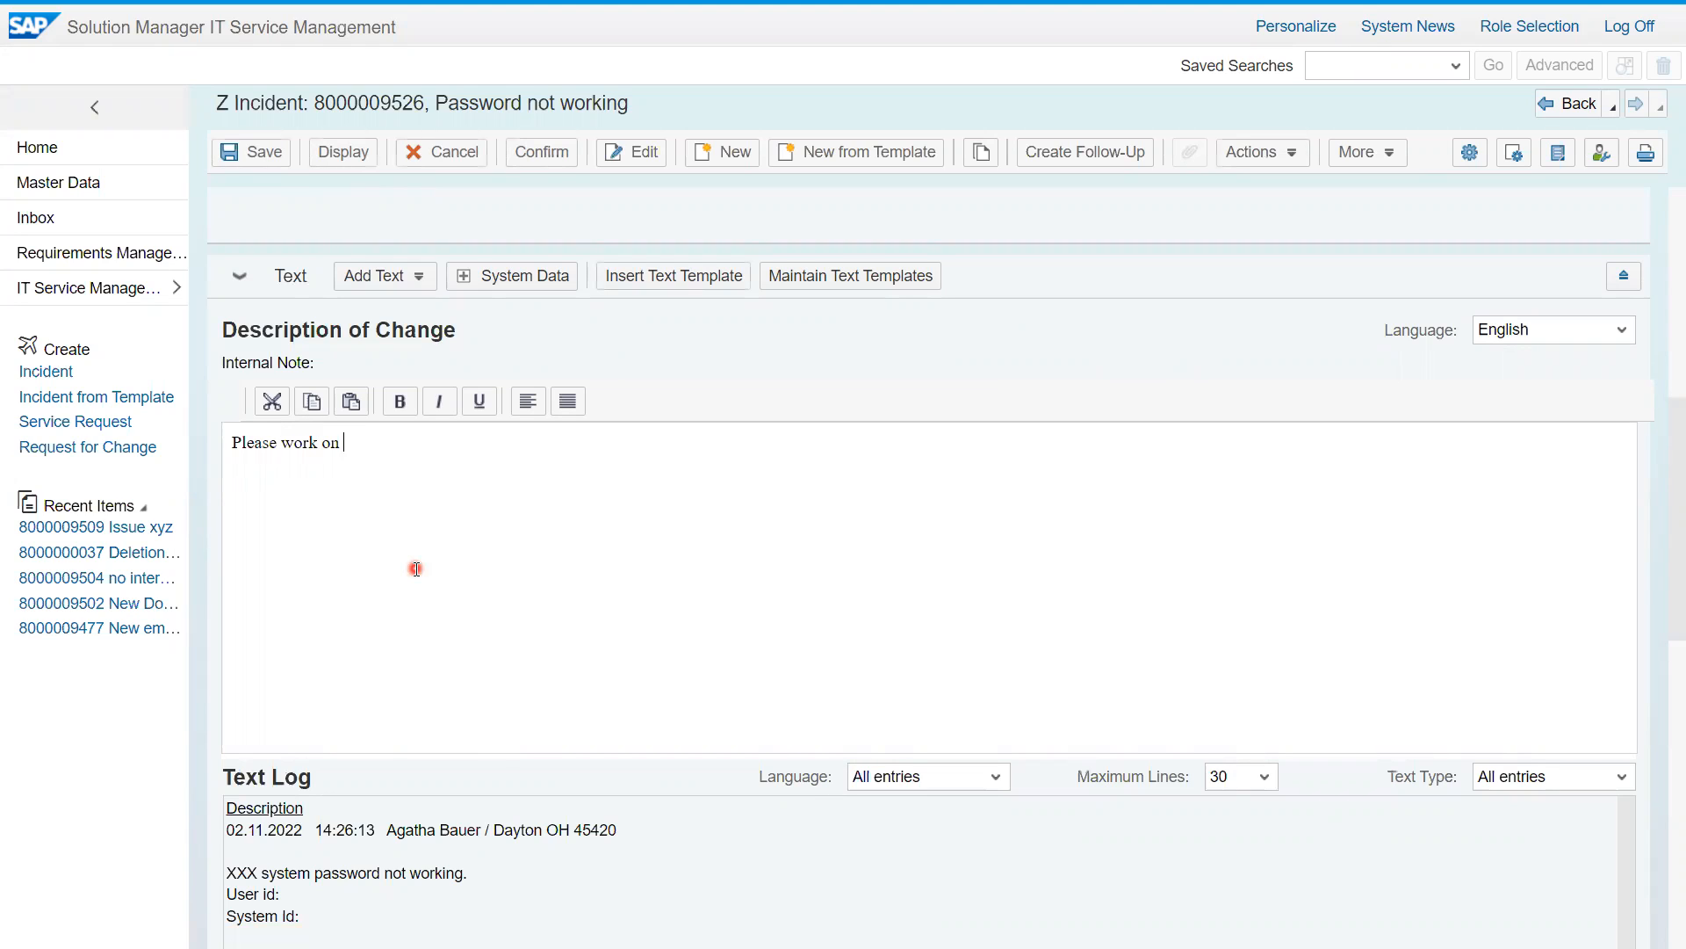
pyautogui.write(' assigned incident')
# Decline closing the incident through confirmation, save it instead, and put it back into display mode
pyautogui.scroll(5, 667, 562)
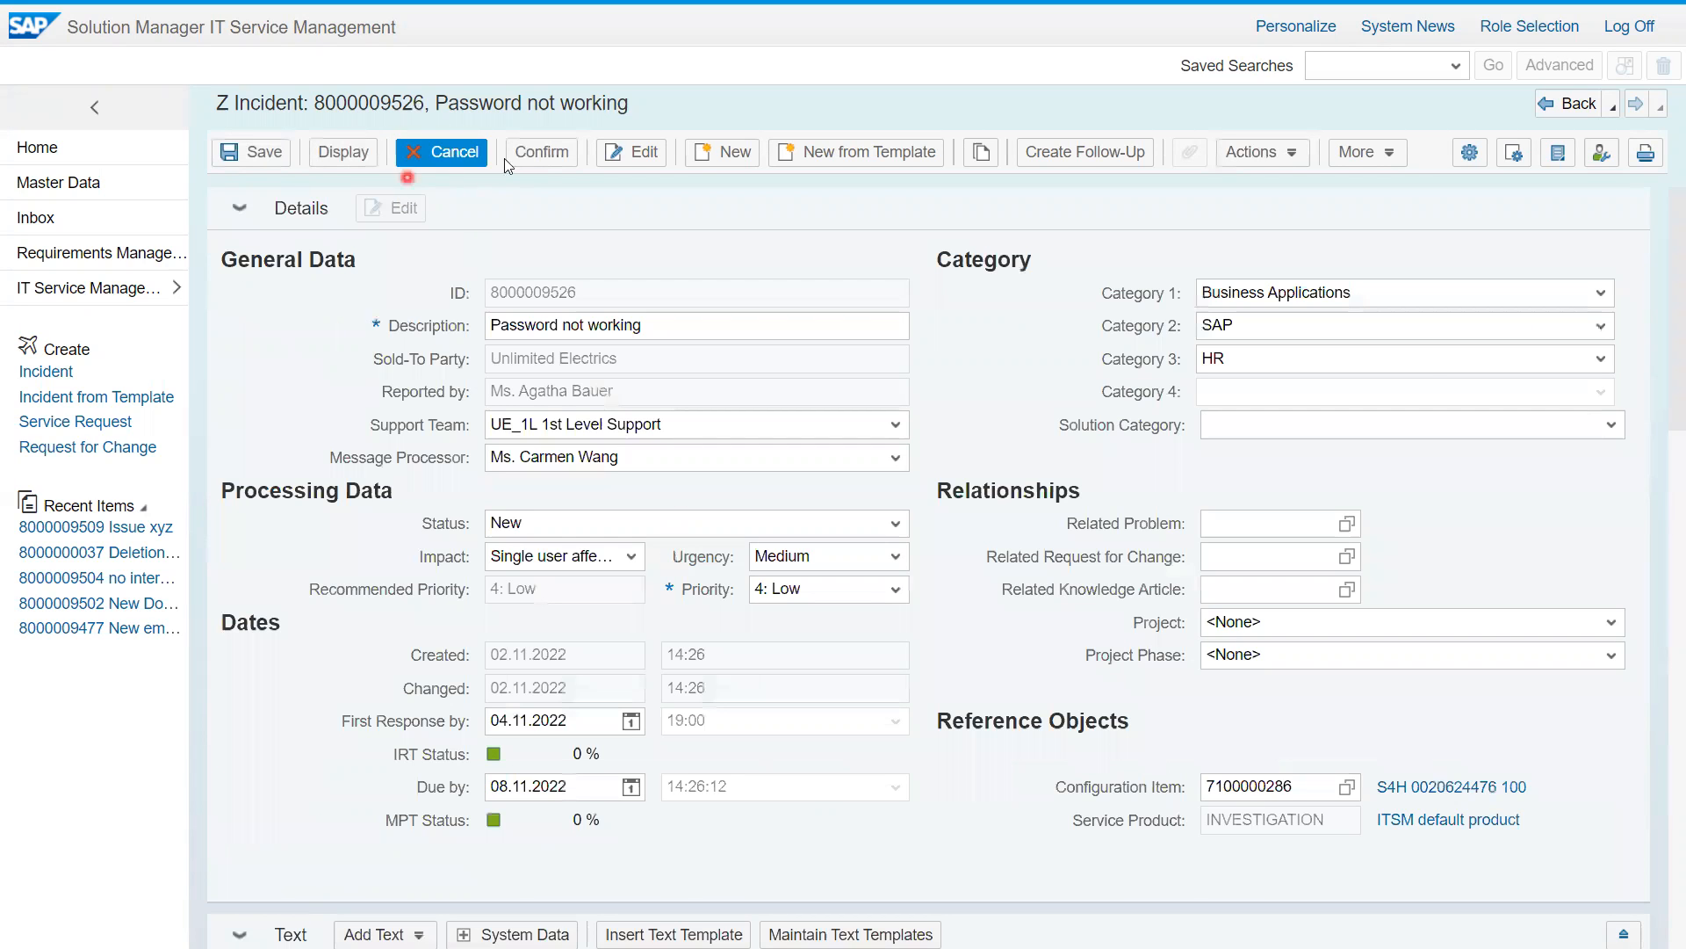
pyautogui.click(541, 152)
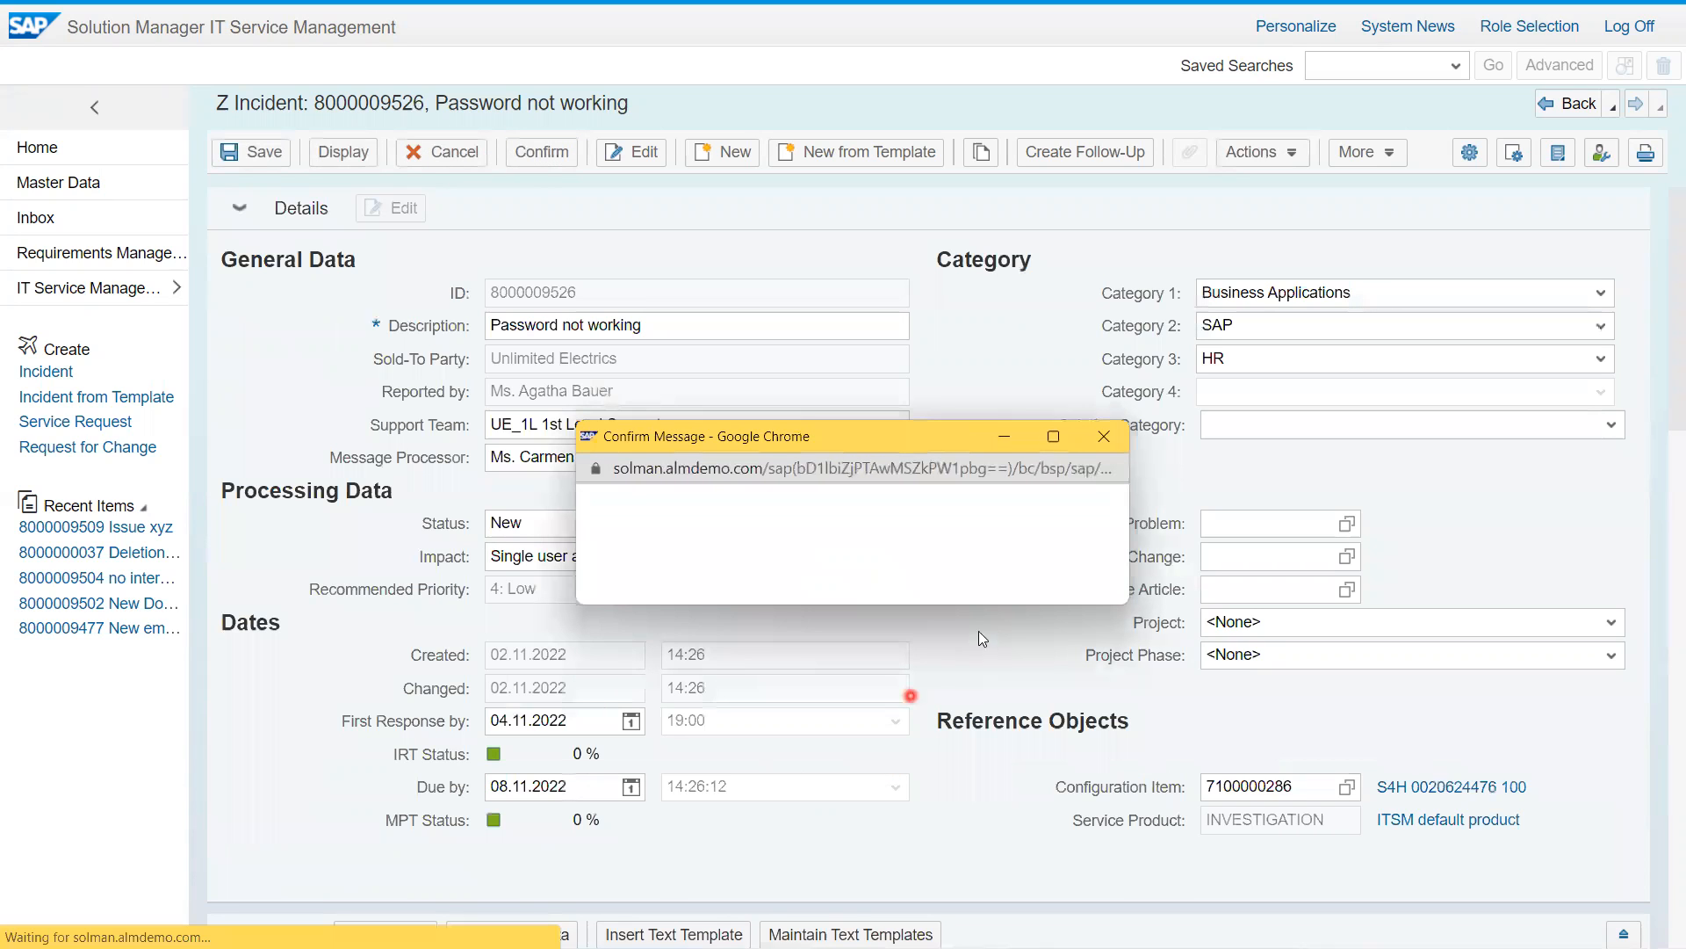
pyautogui.click(870, 562)
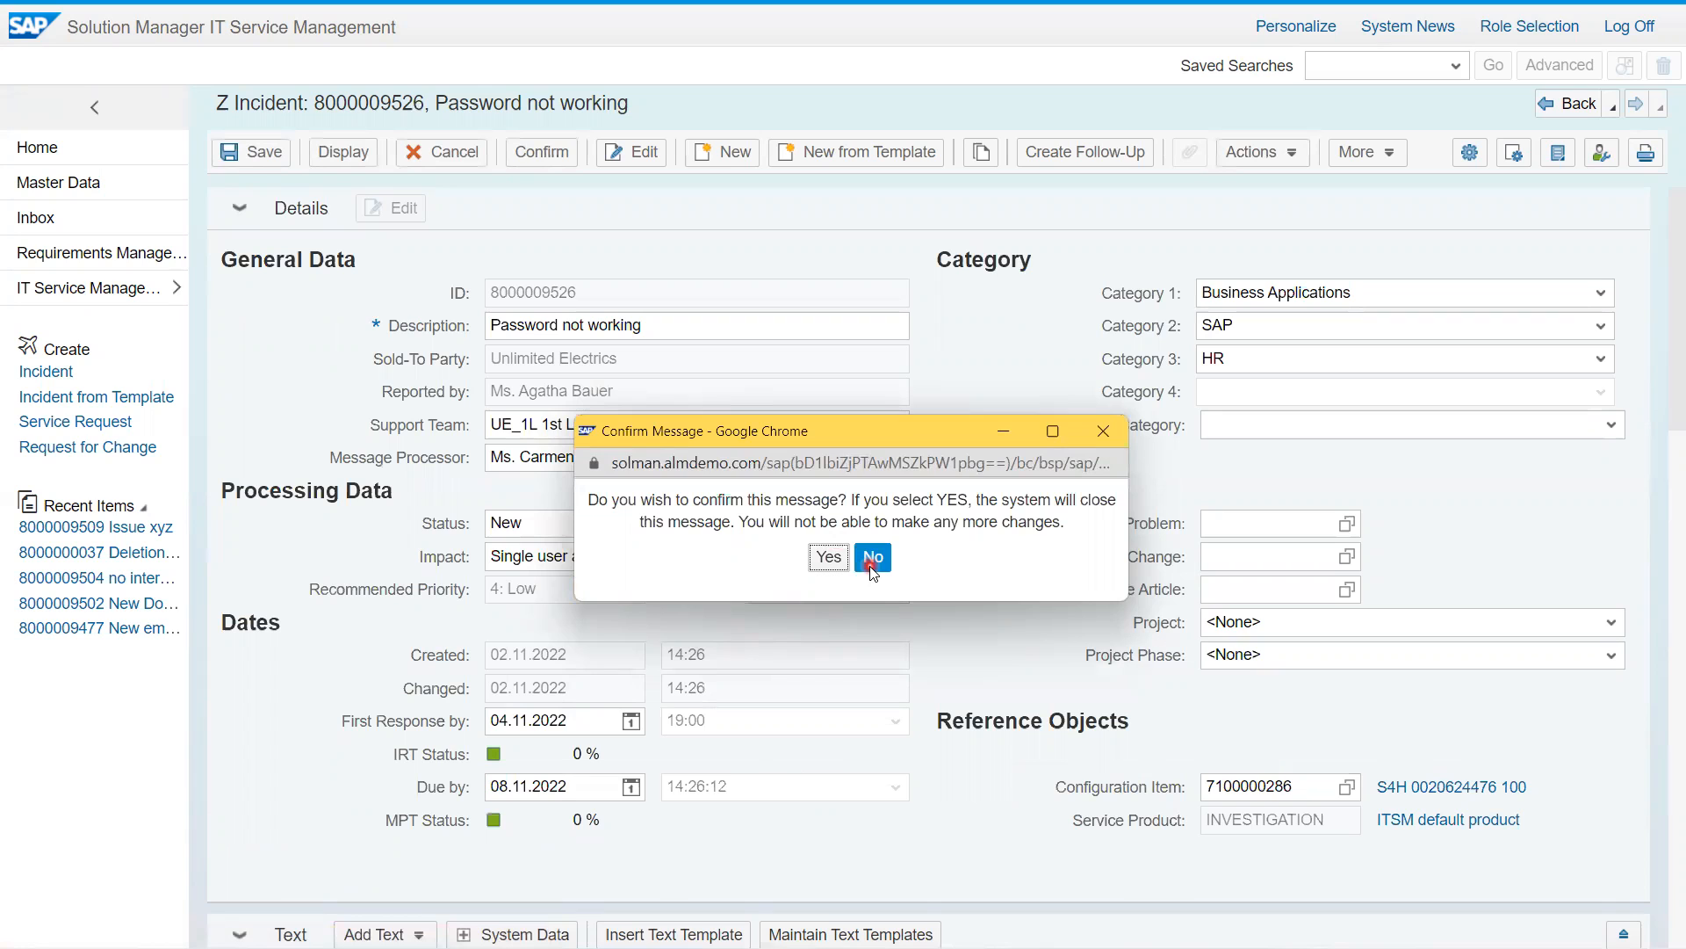
pyautogui.click(237, 154)
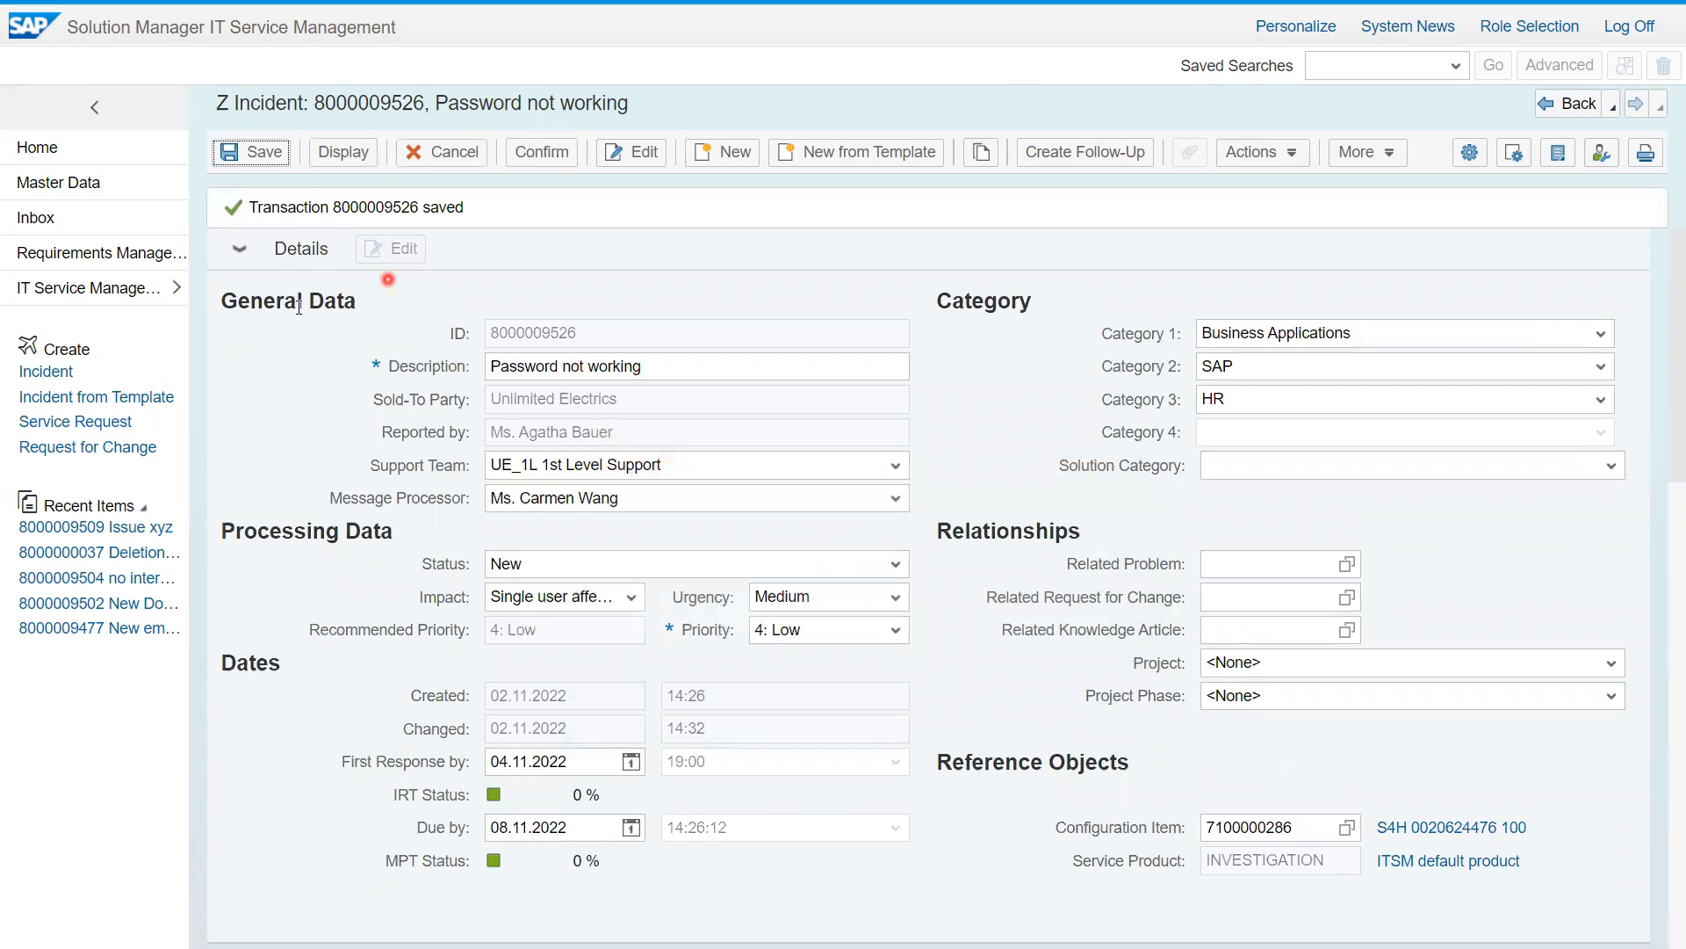
pyautogui.click(329, 155)
# Check the Message Processor entry in the saved incident's general data
pyautogui.moveTo(342, 458); pyautogui.dragTo(457, 469)
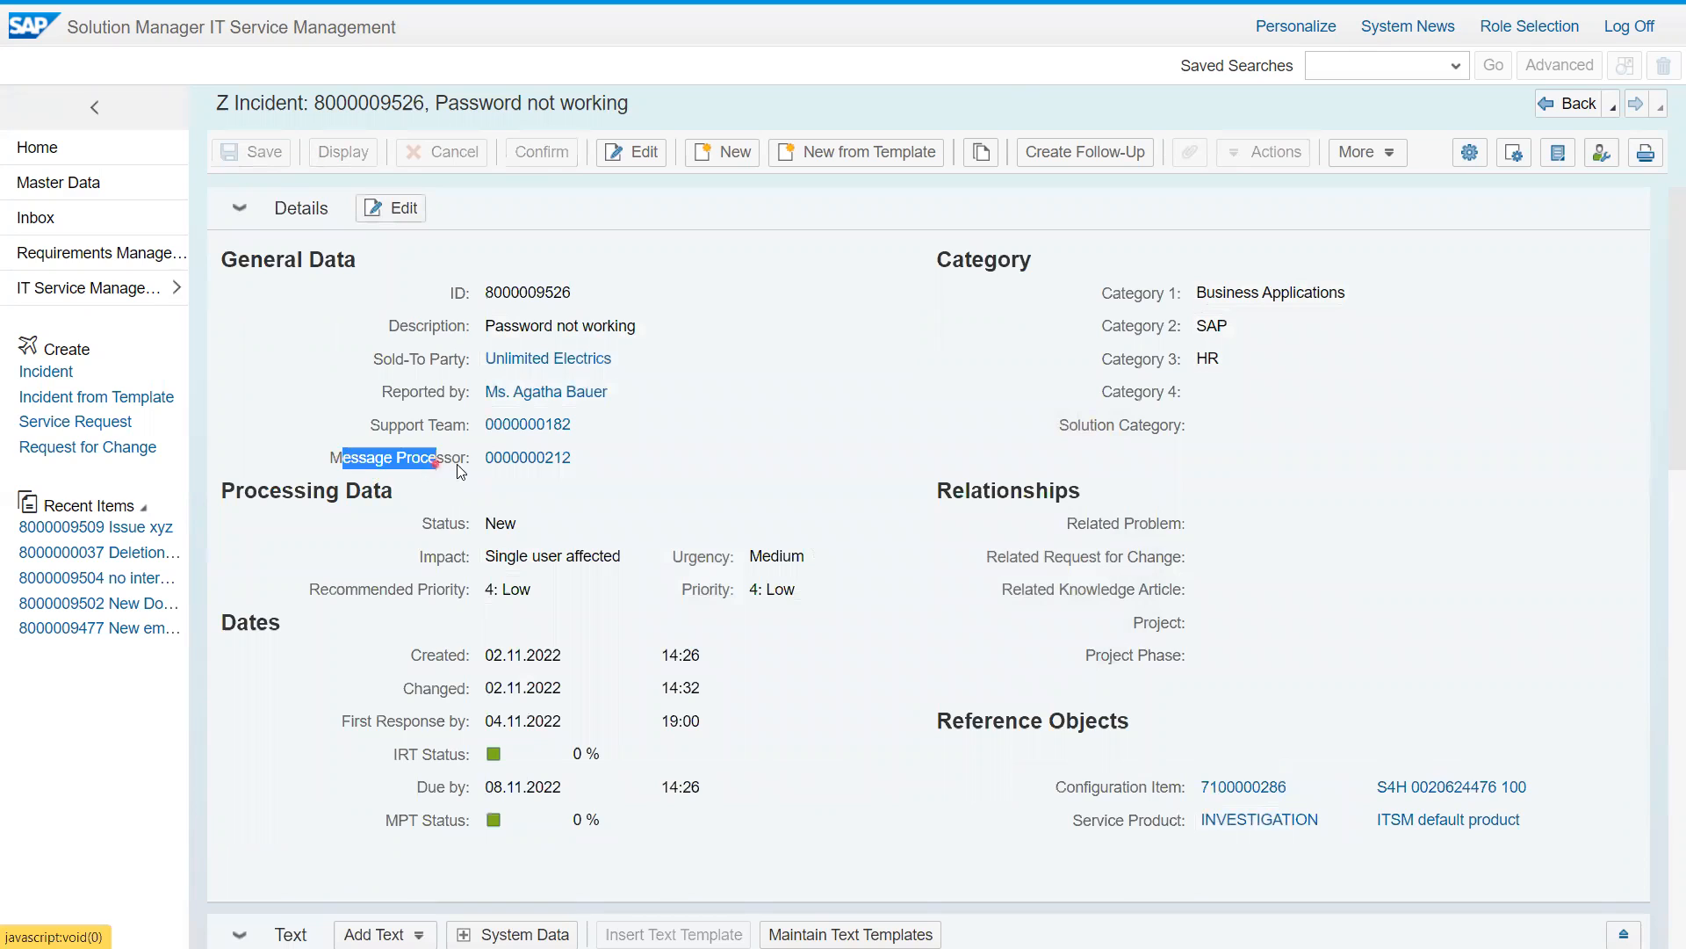
pyautogui.click(466, 475)
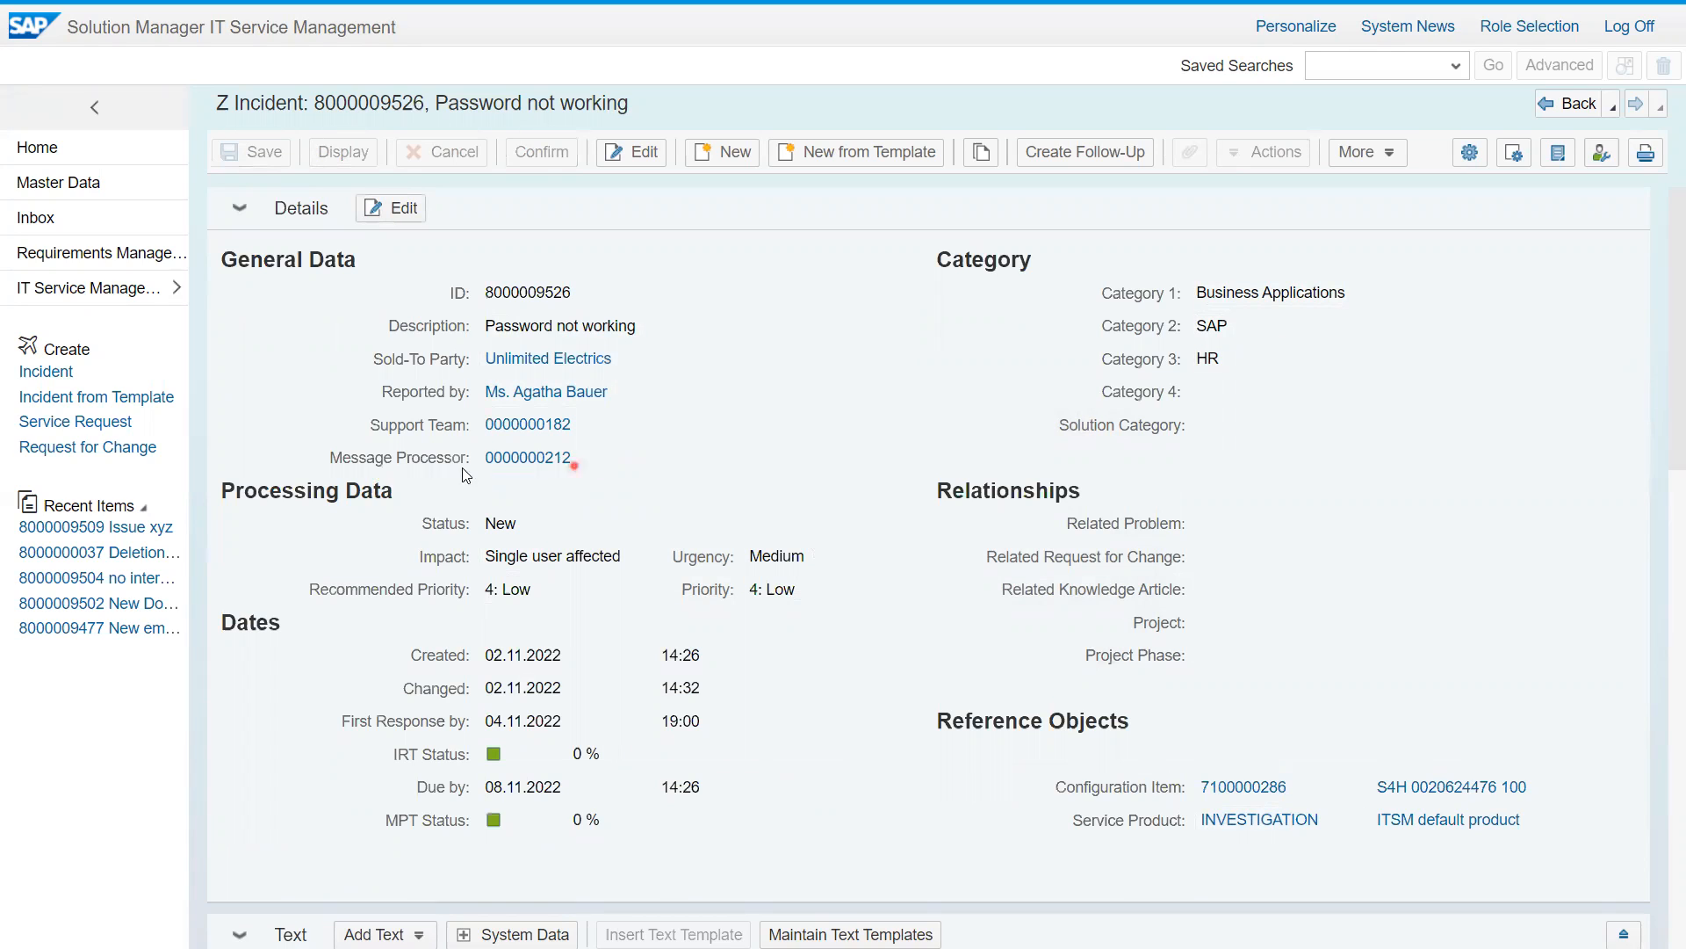
pyautogui.moveTo(575, 466); pyautogui.dragTo(452, 471)
pyautogui.click(569, 482)
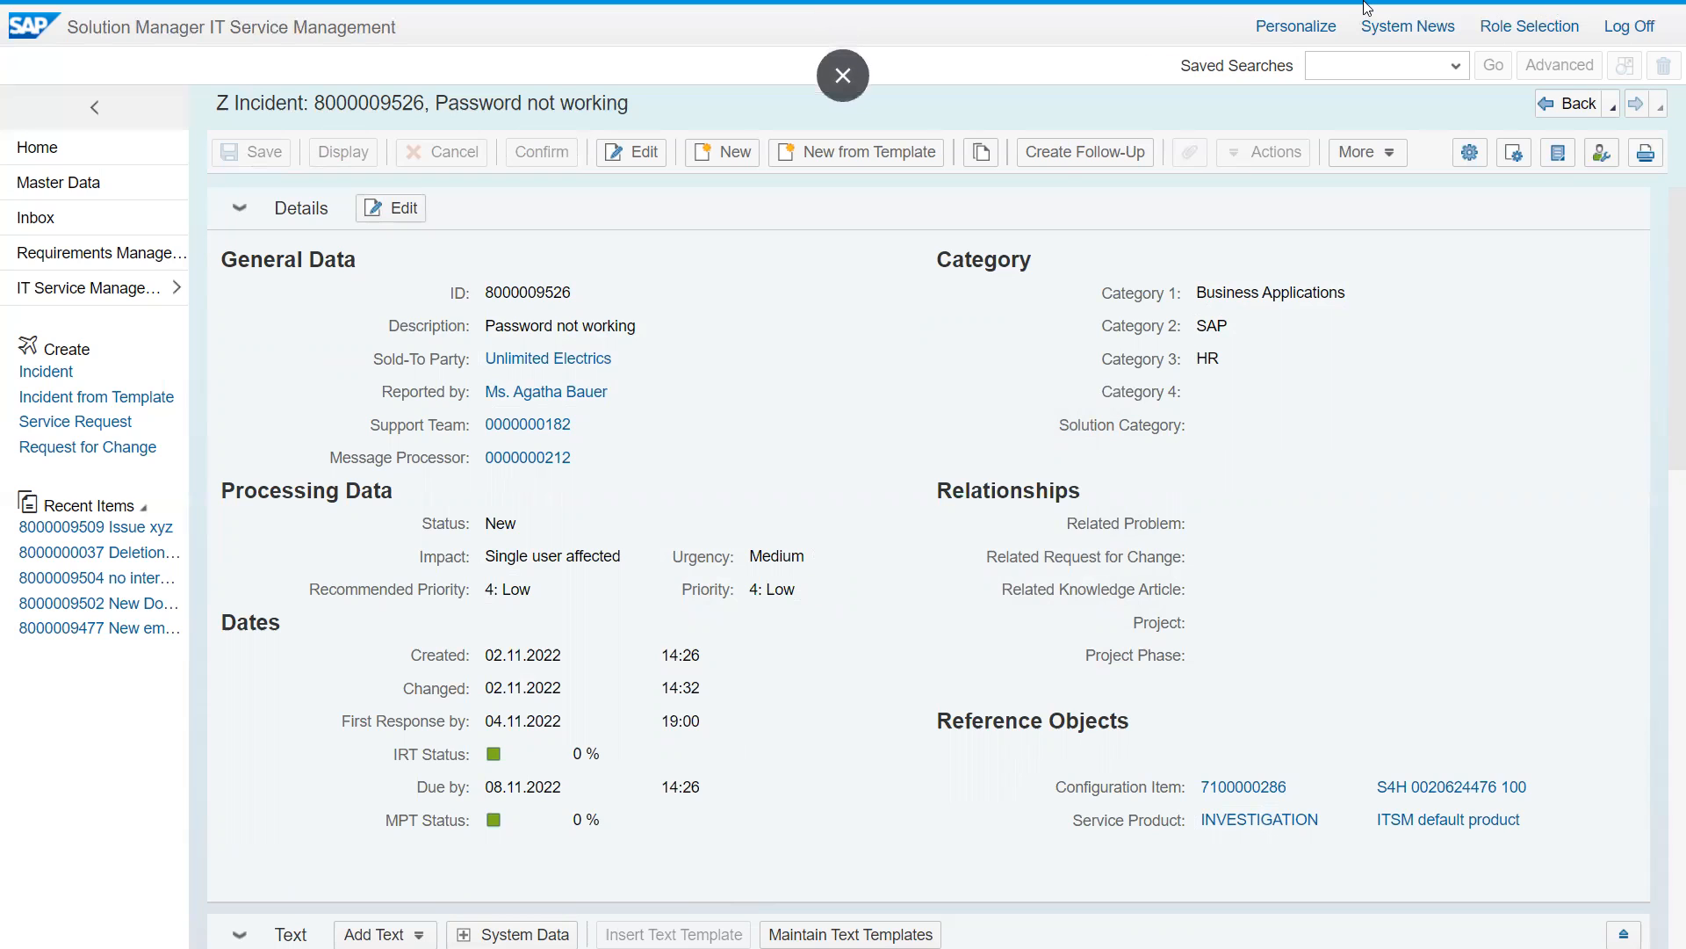
# Return to the launchpad, open the Professional app, and examine its Incident Management search, create and report options
pyautogui.press('F11')
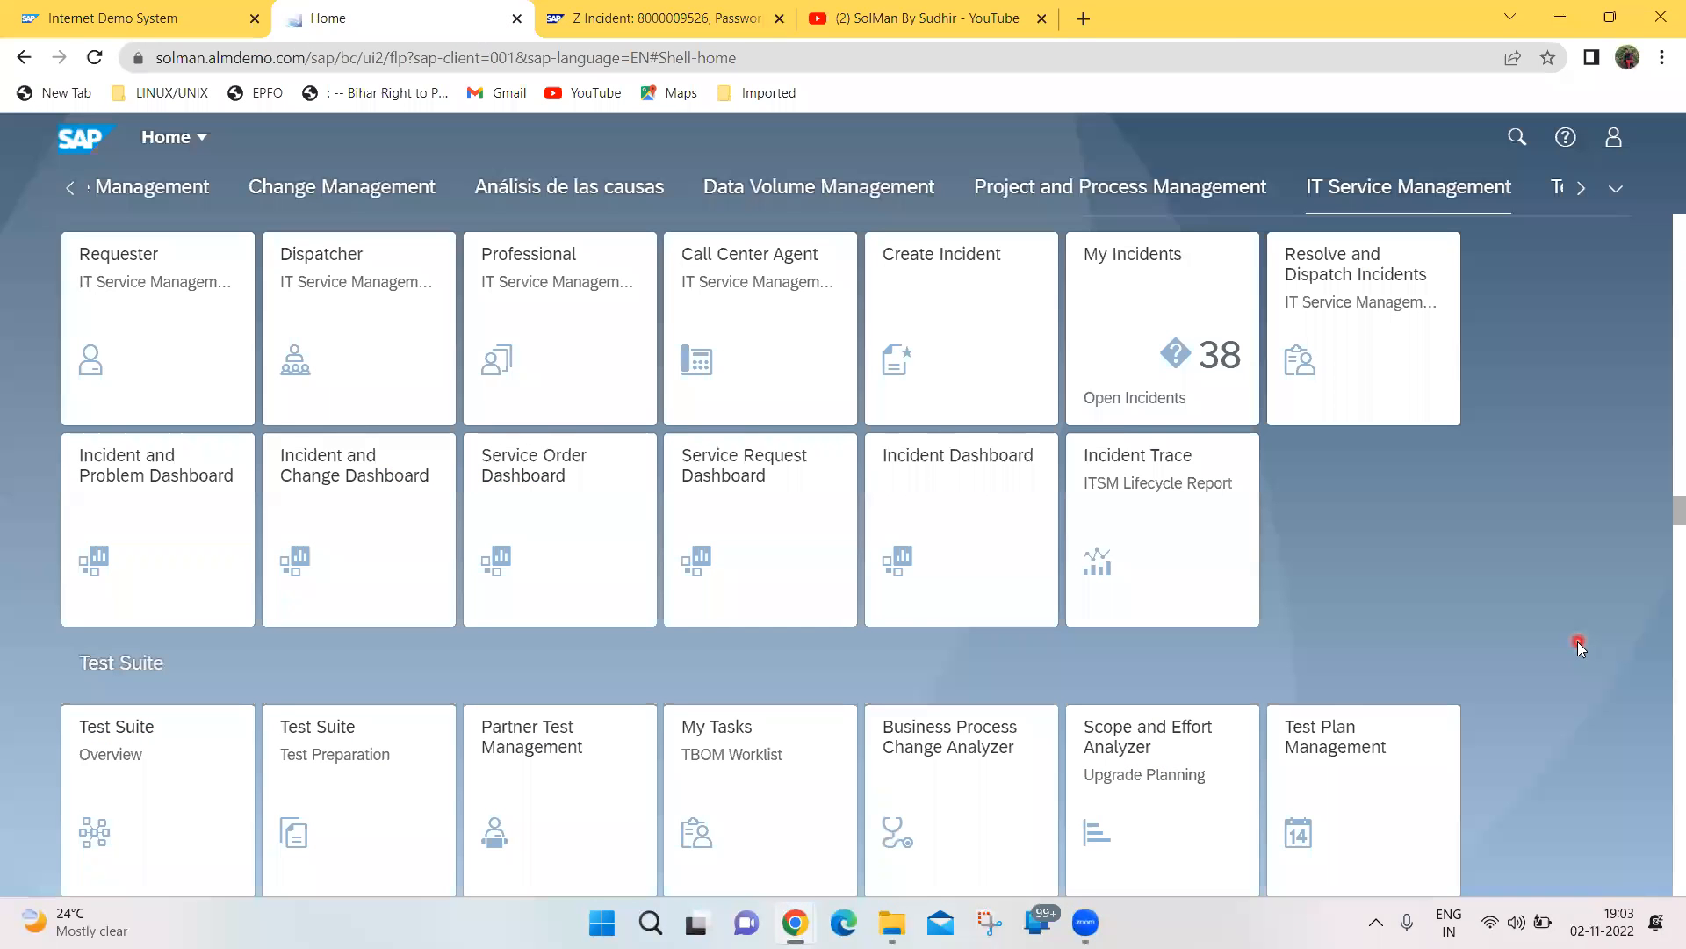
pyautogui.press('F11')
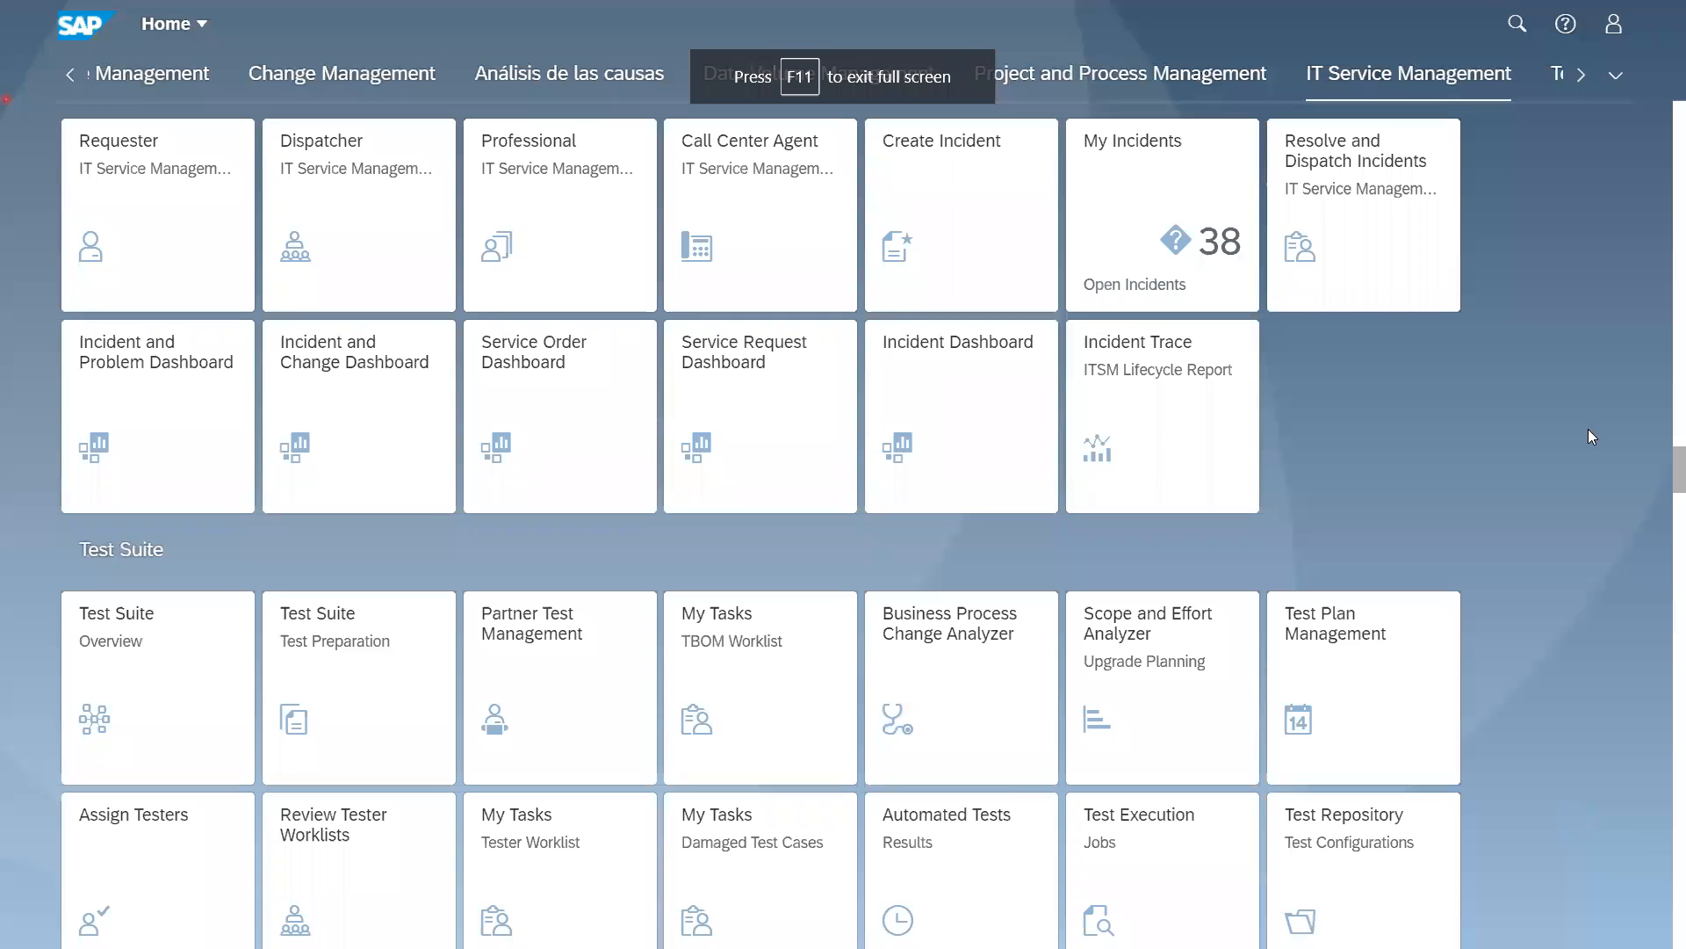
pyautogui.click(557, 195)
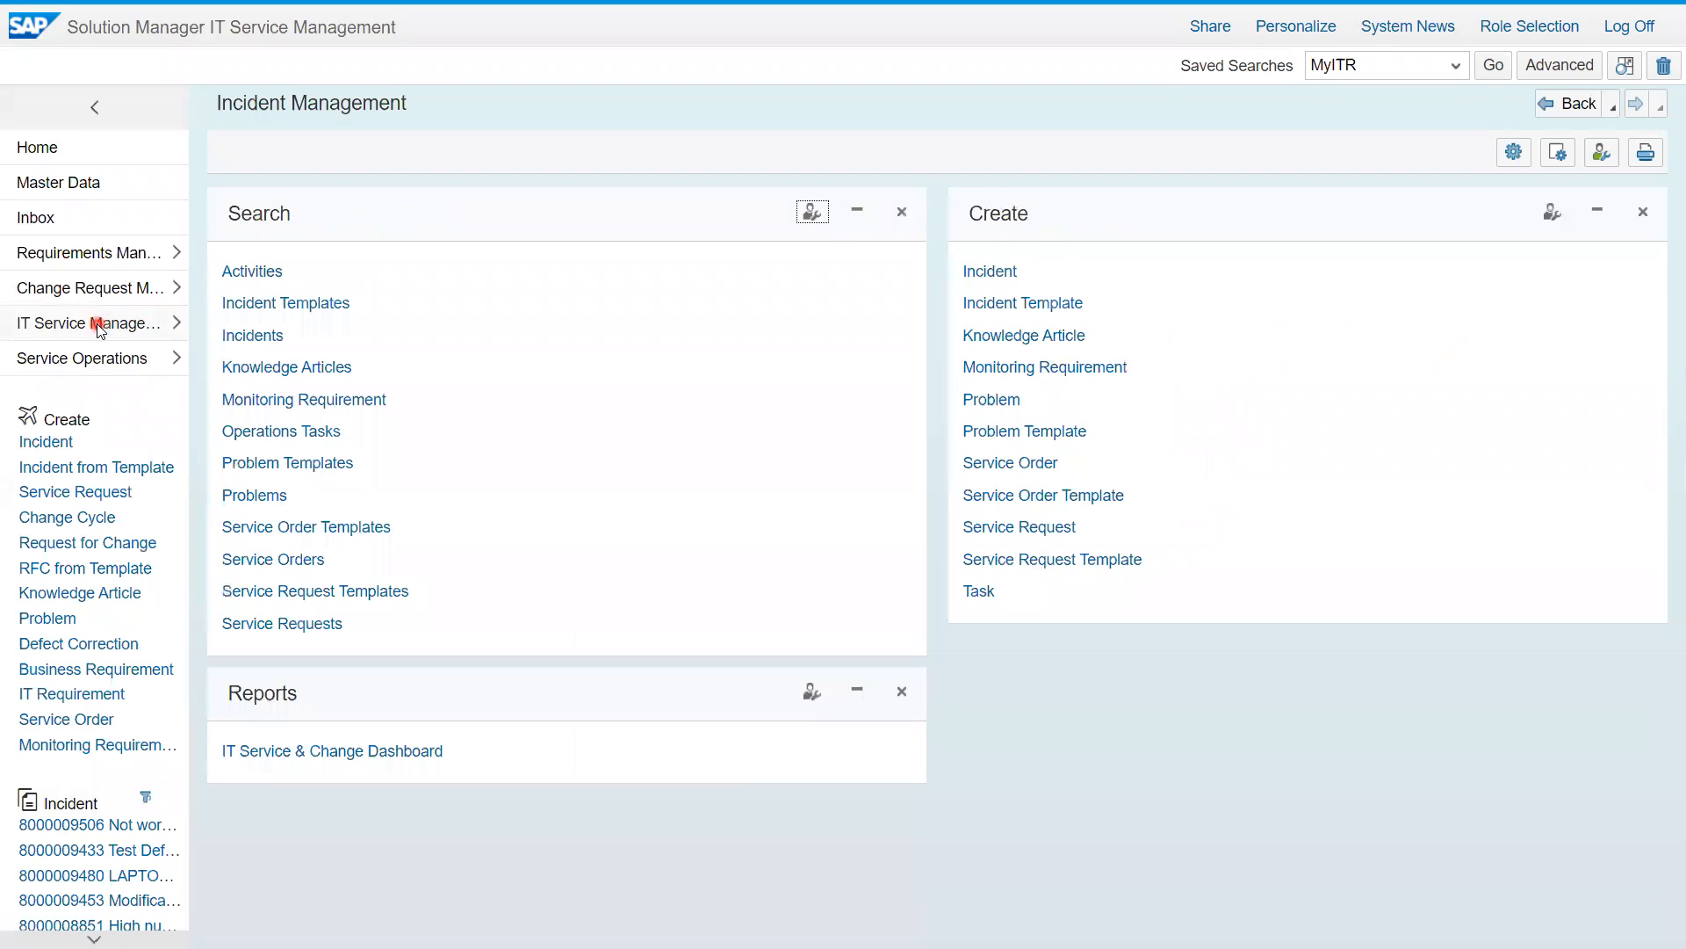
pyautogui.click(97, 324)
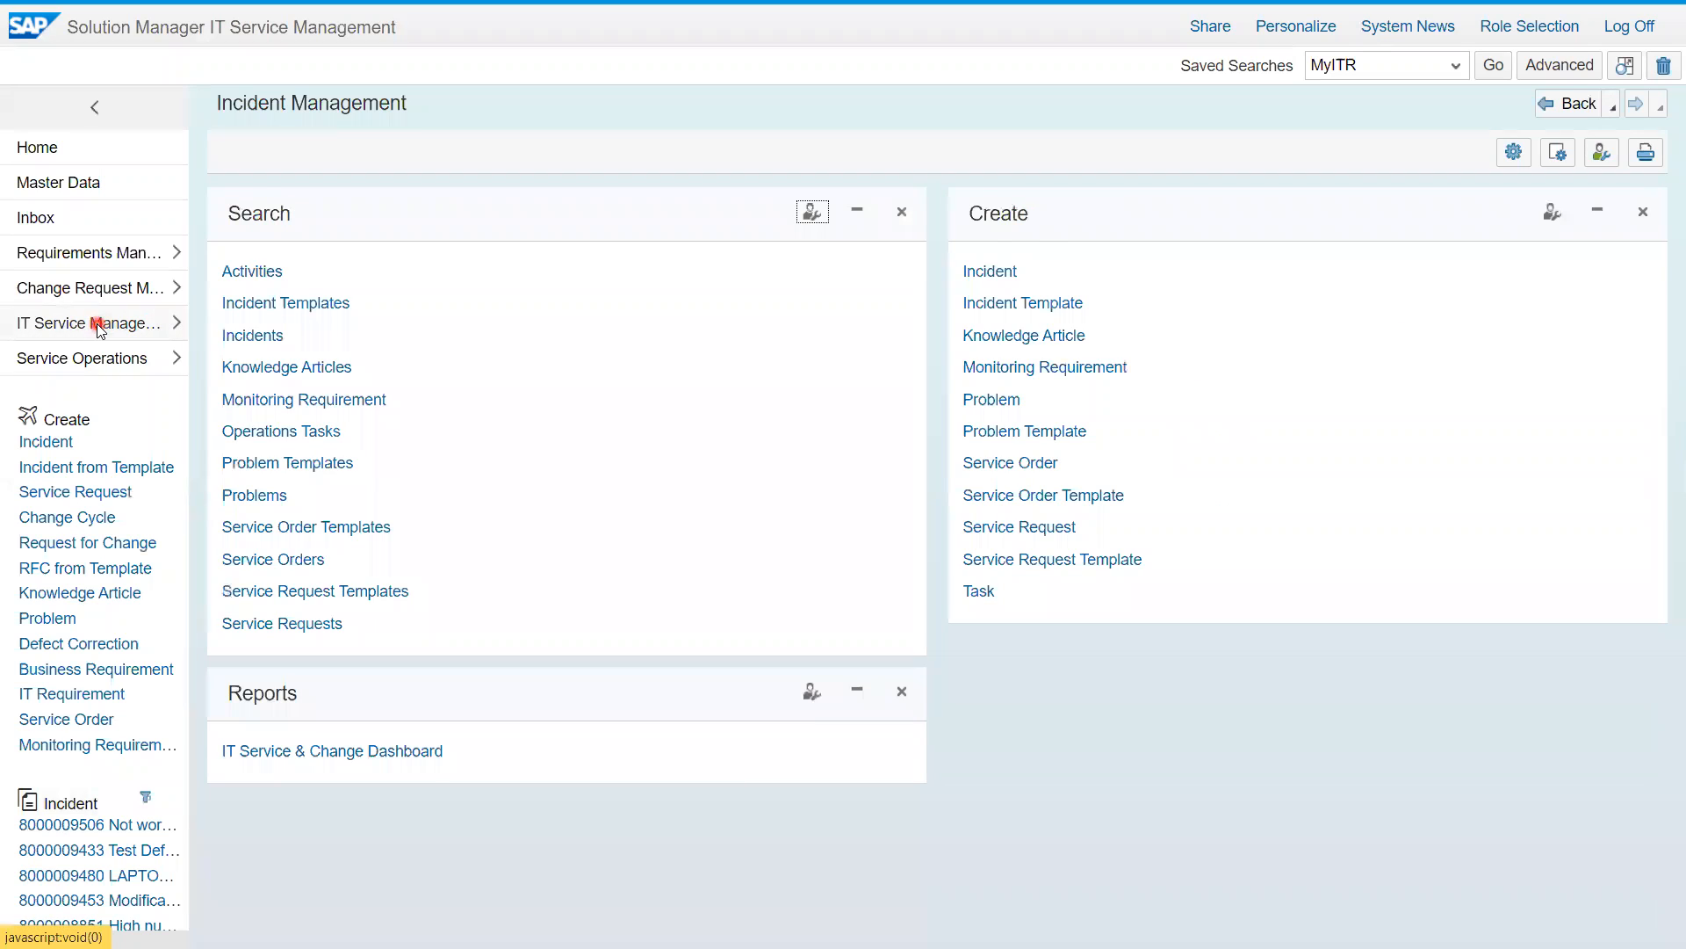
pyautogui.click(336, 638)
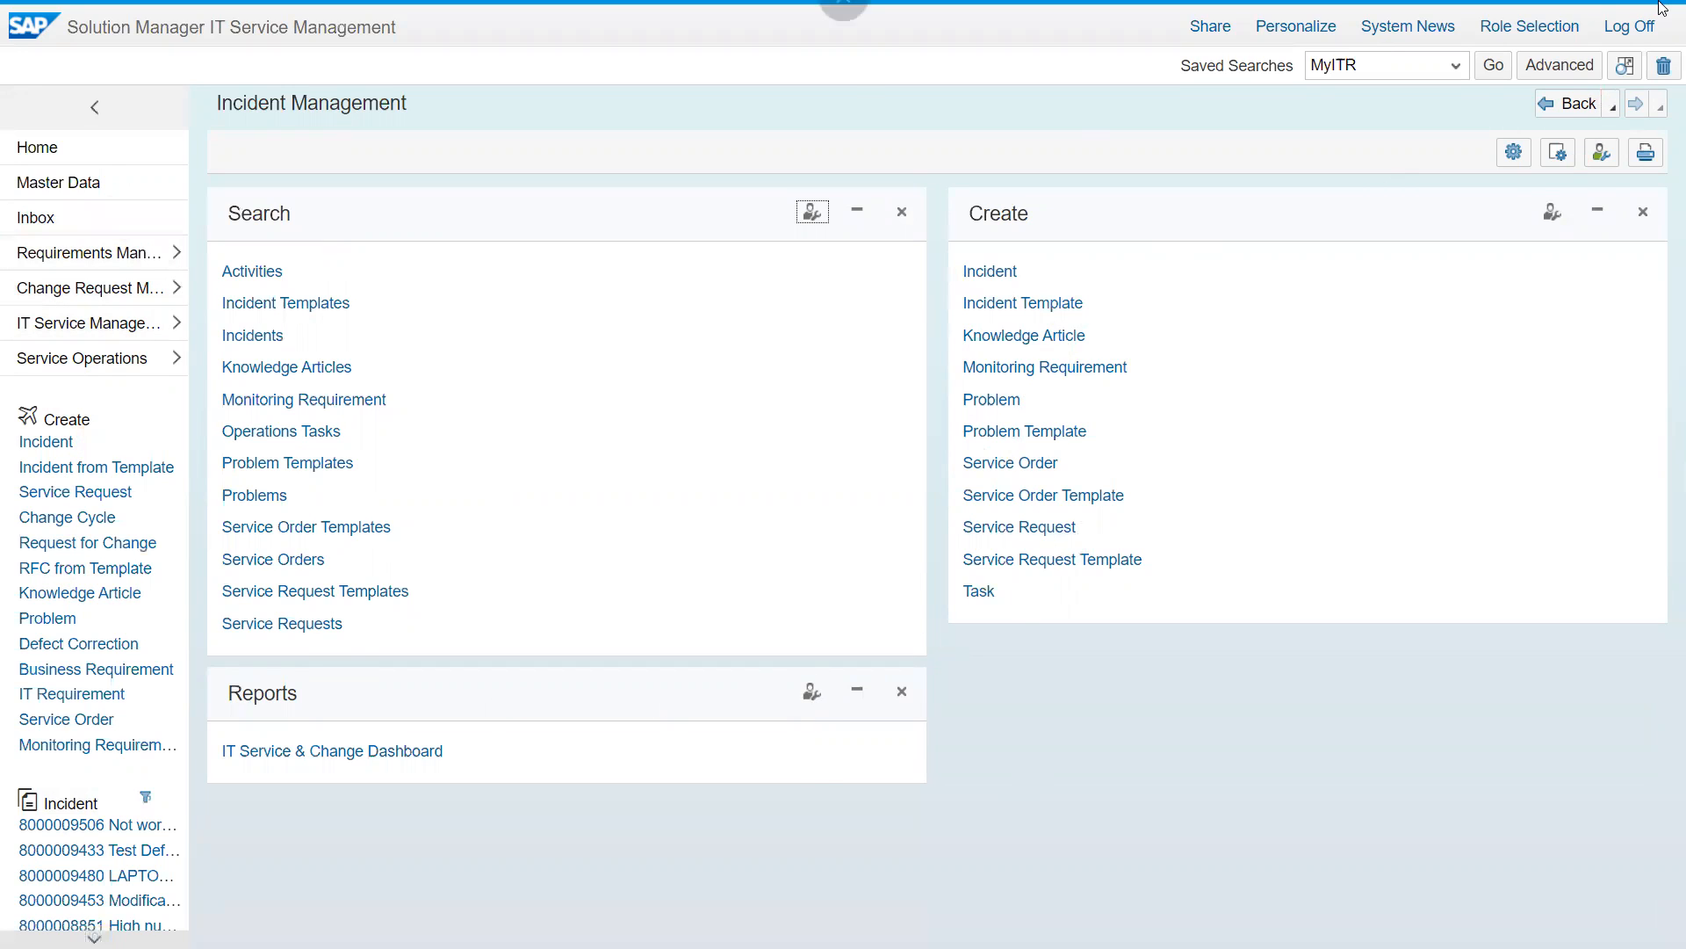
# Close the Incident Management and "Password not working" incident pages and return to the launchpad in full-screen view
pyautogui.press('F11')
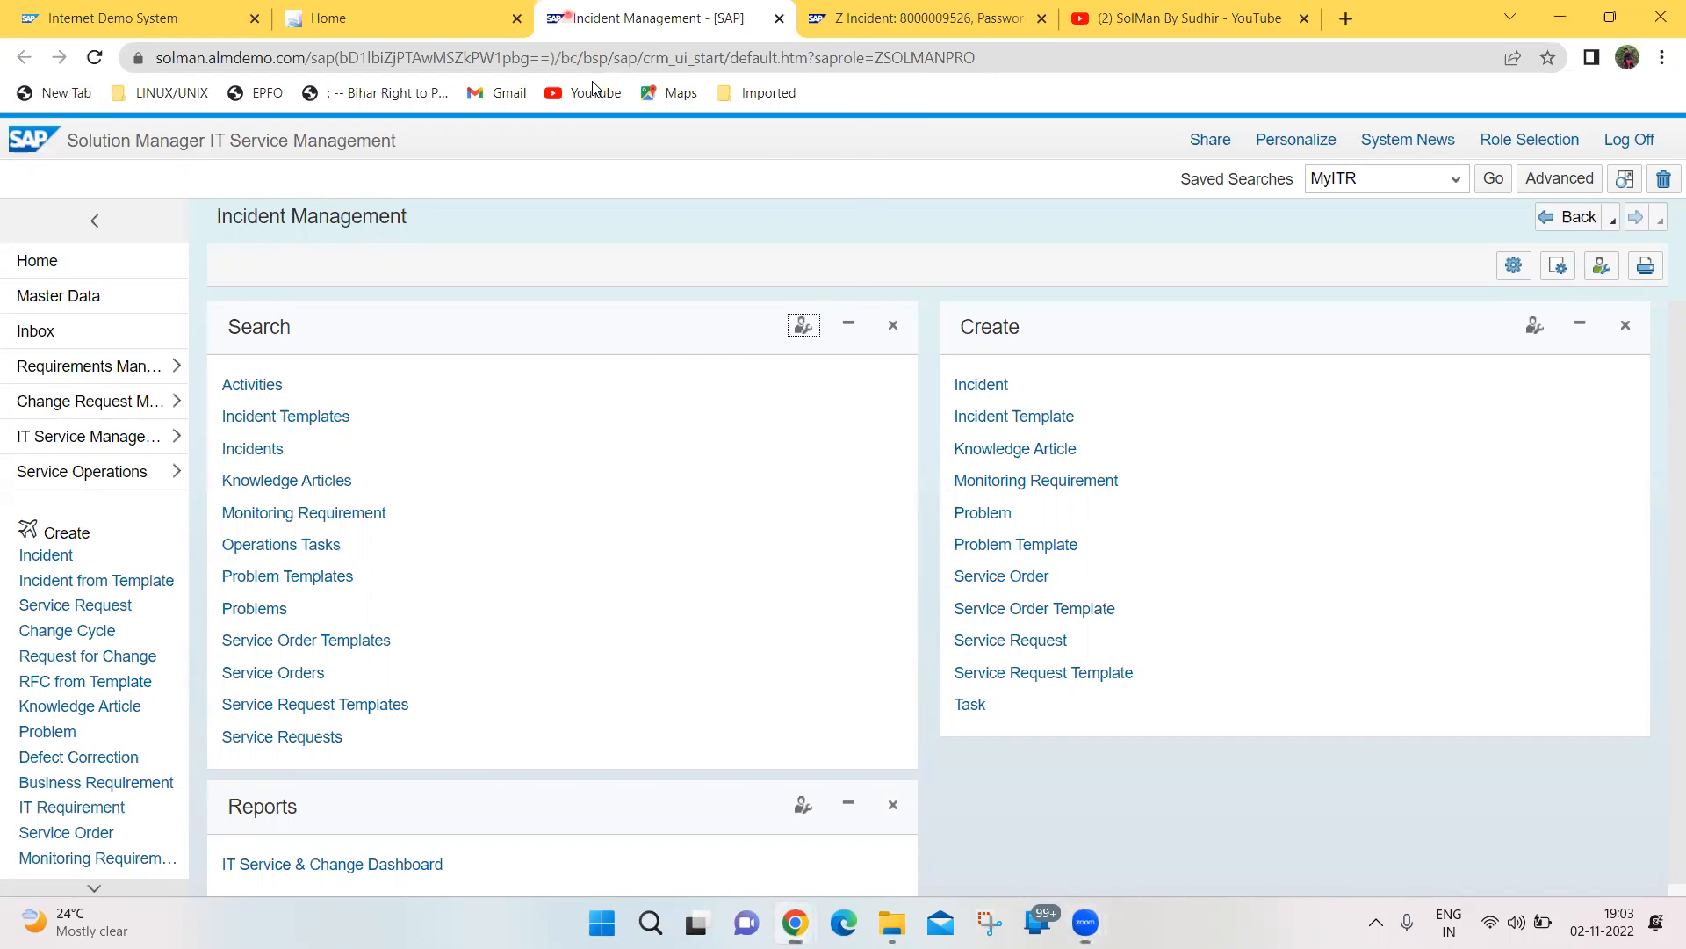
pyautogui.rightClick(567, 18)
pyautogui.click(623, 301)
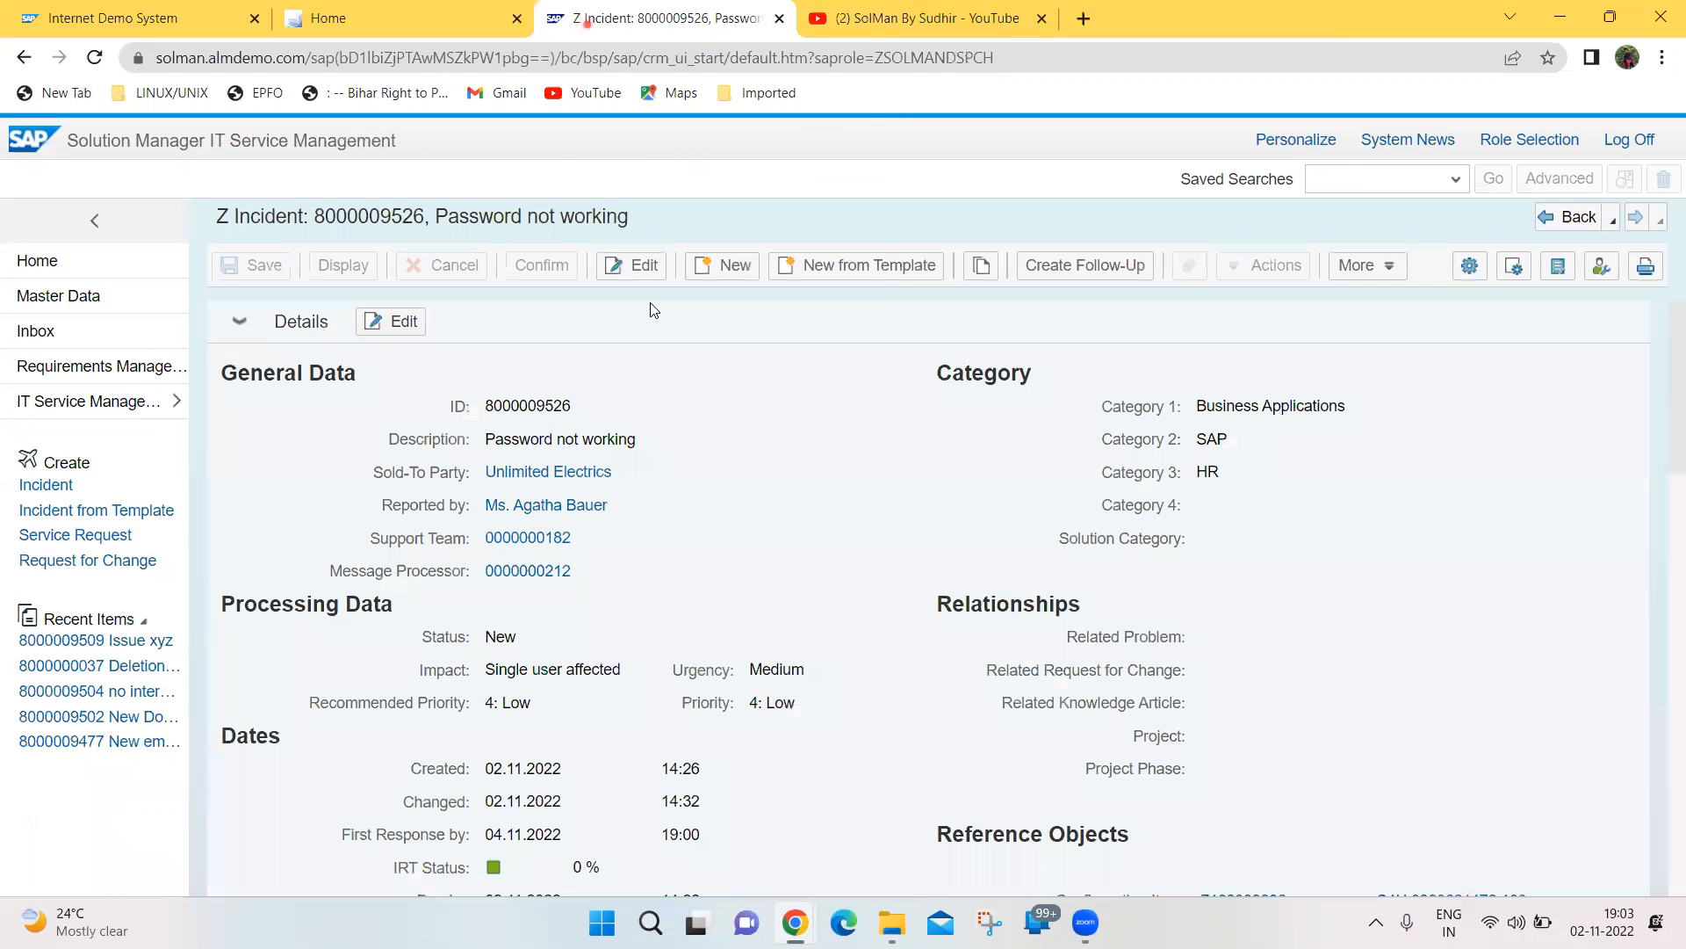
pyautogui.rightClick(589, 18)
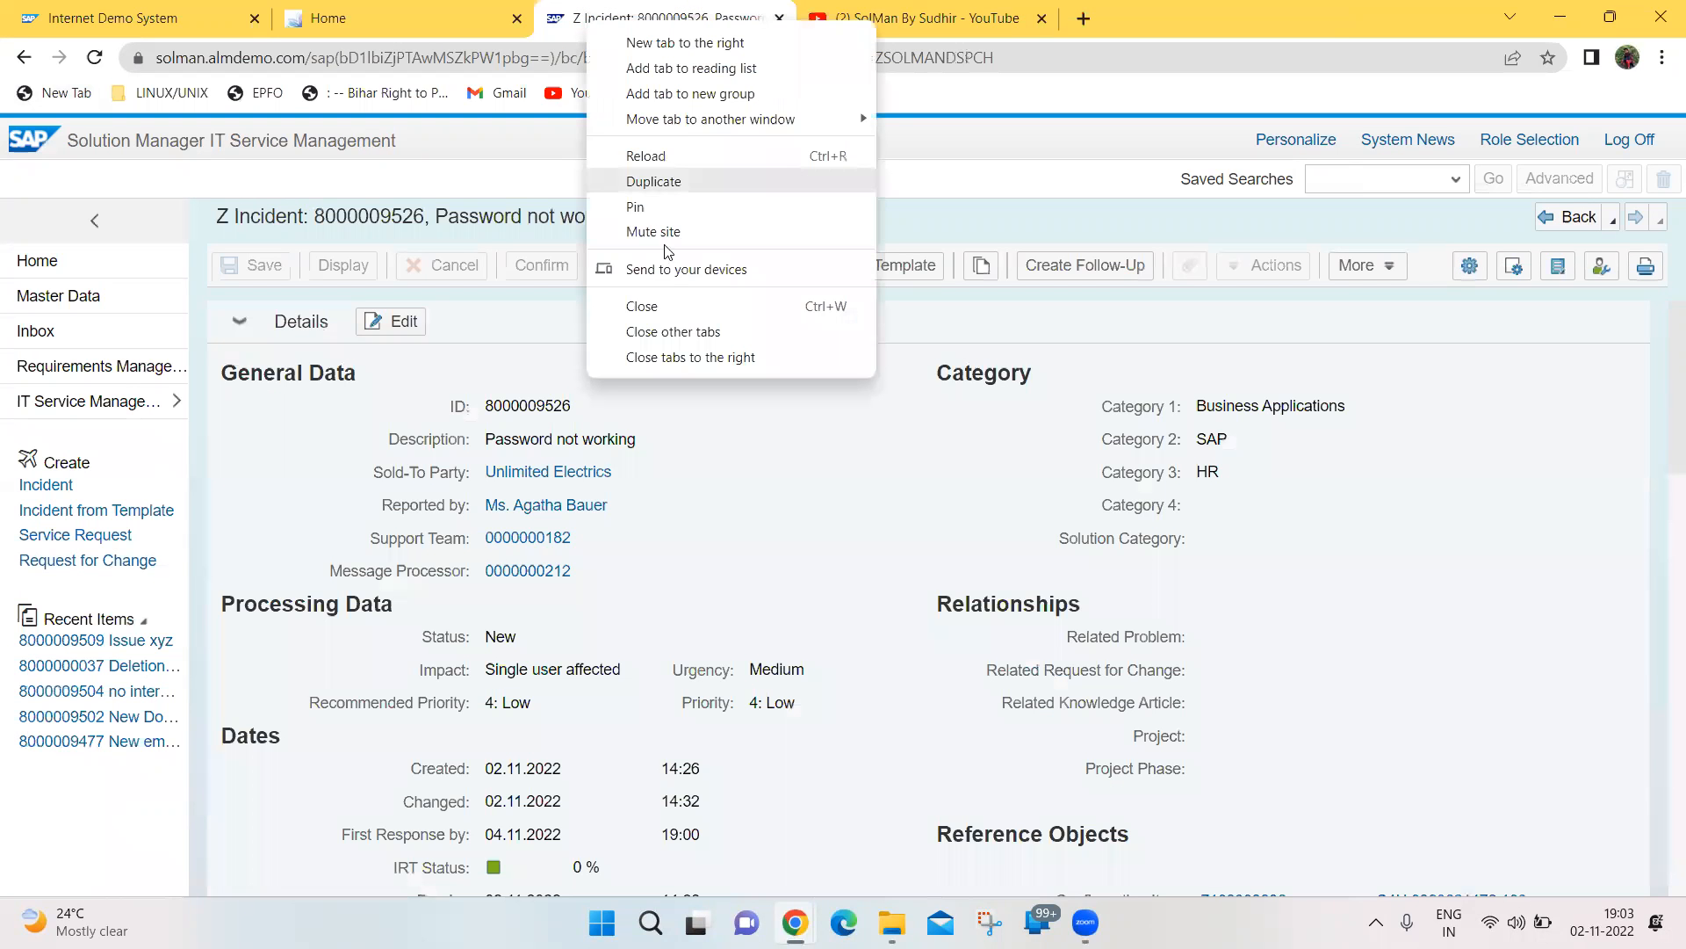
pyautogui.click(667, 311)
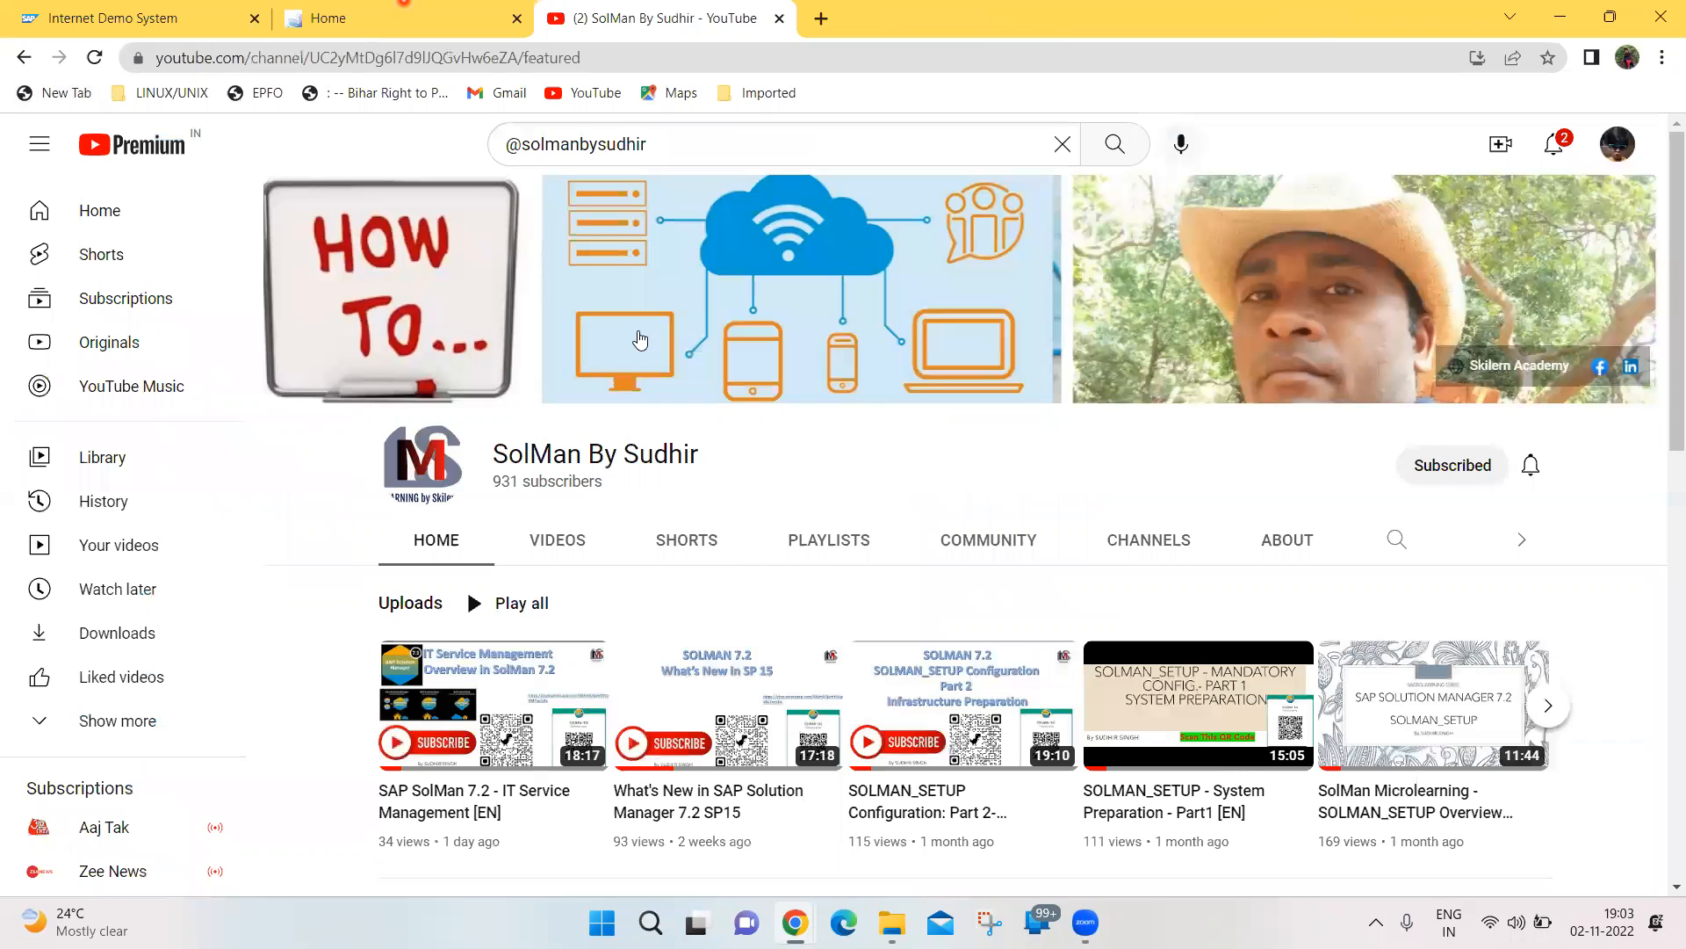
pyautogui.hotkey('ctrl', 'shift', 'Tab')
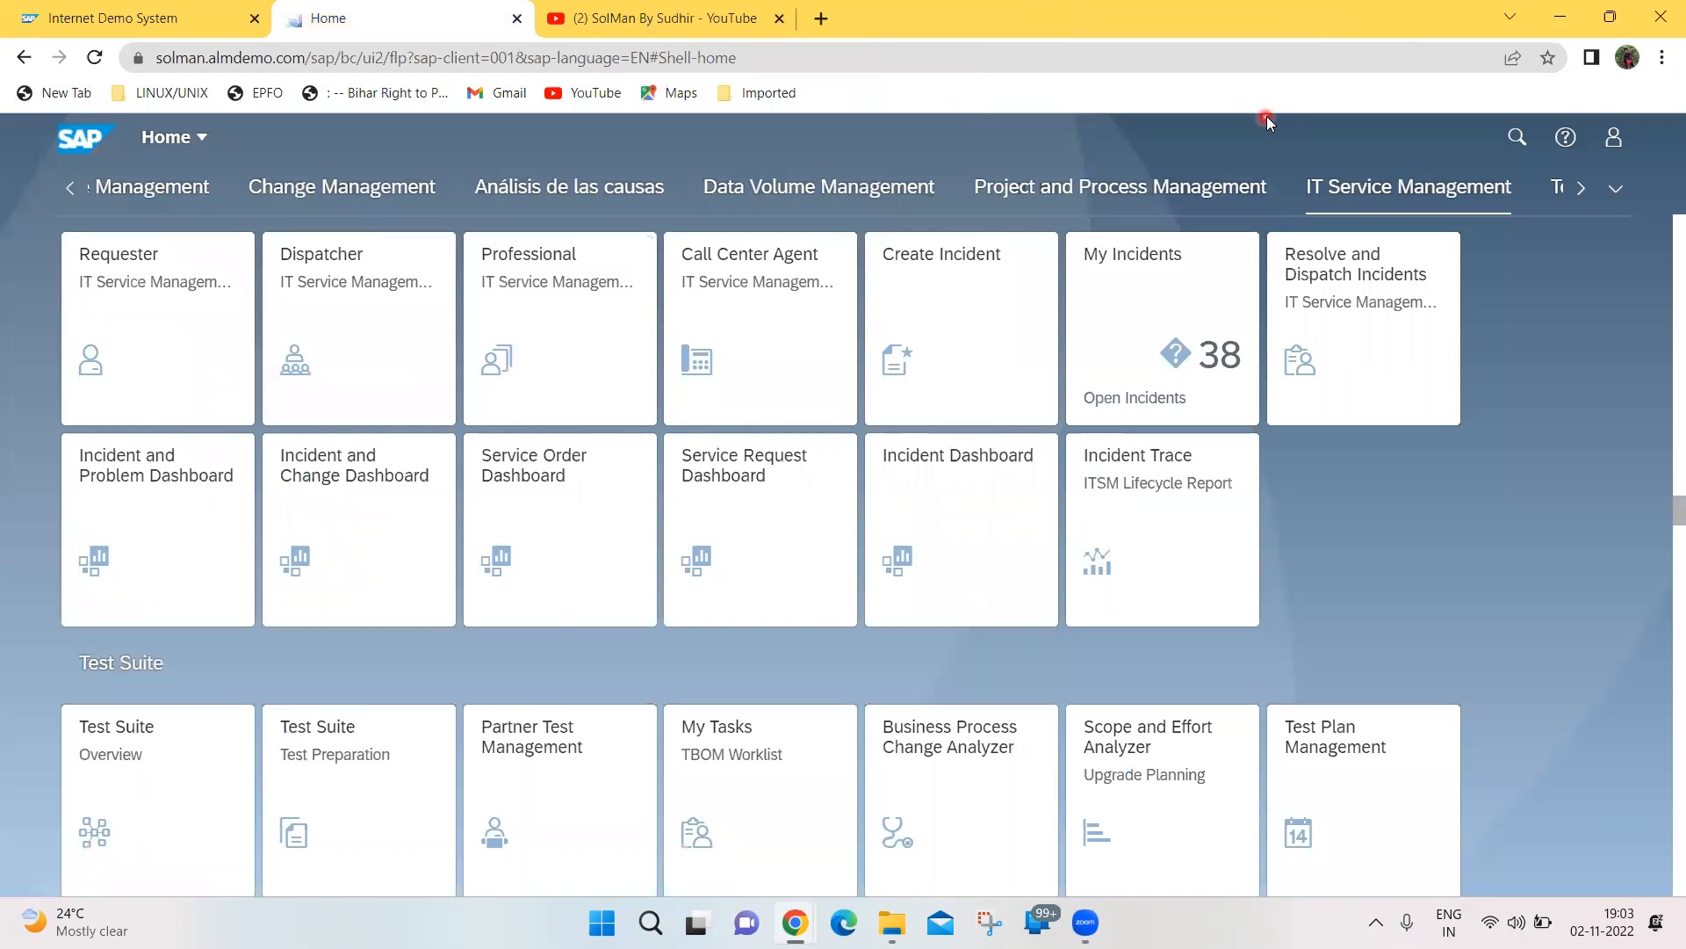
pyautogui.press('F11')
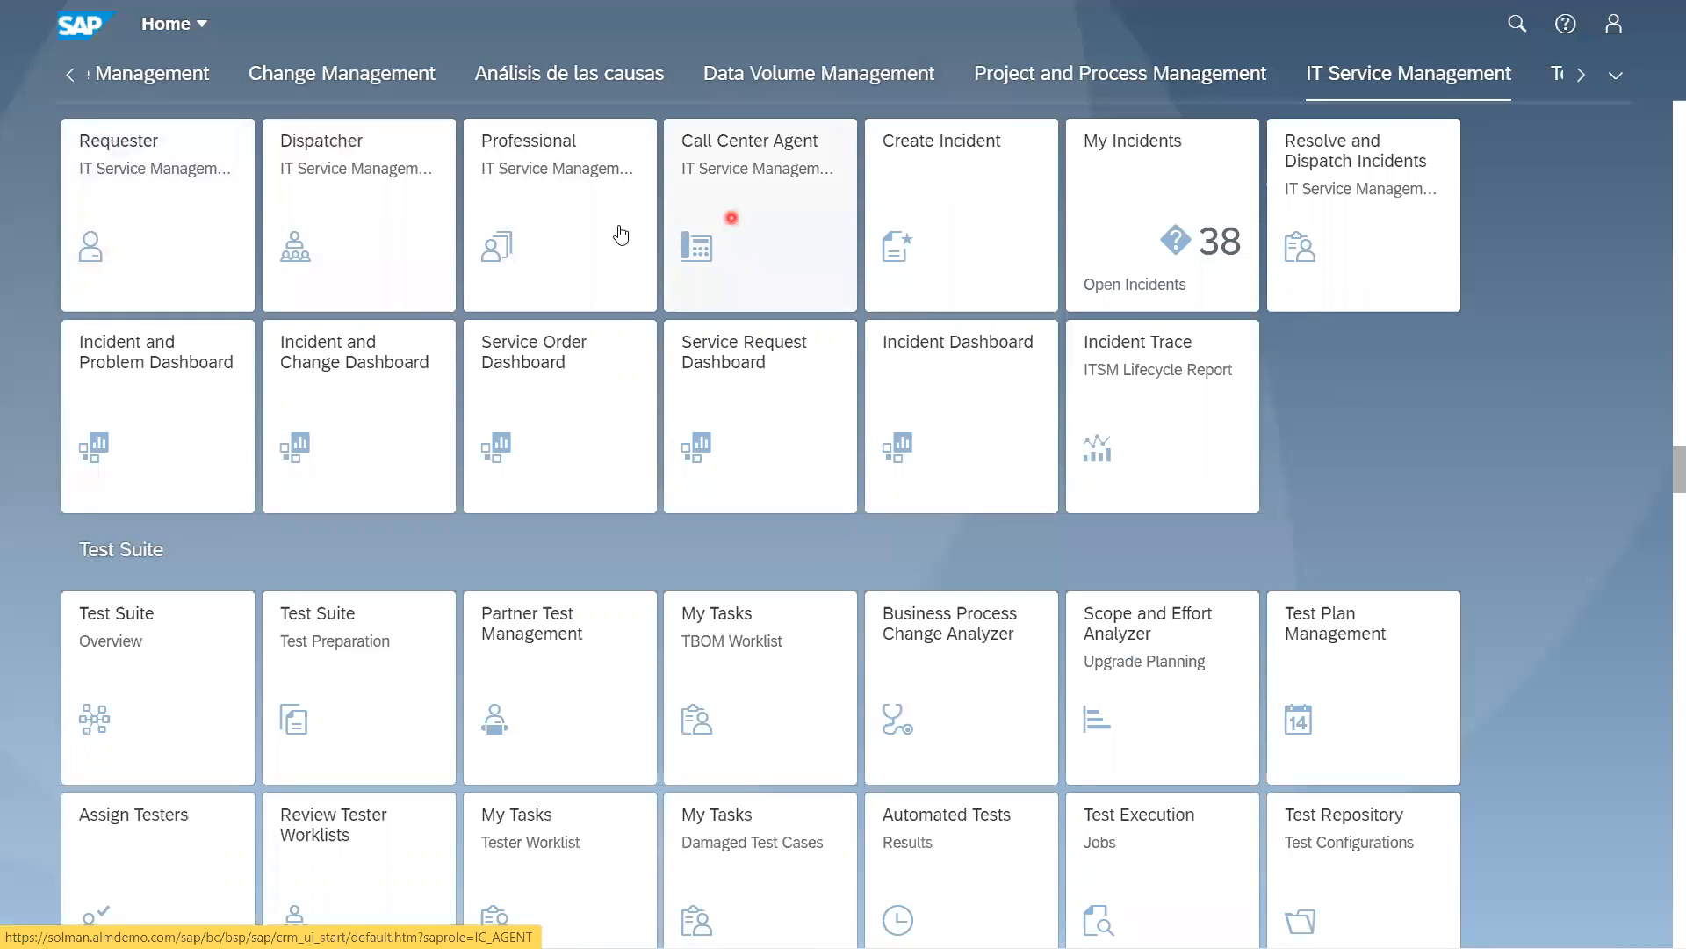
# Open the Create Incident app and choose the incident type ZMIN (Z Incident)
pyautogui.click(969, 219)
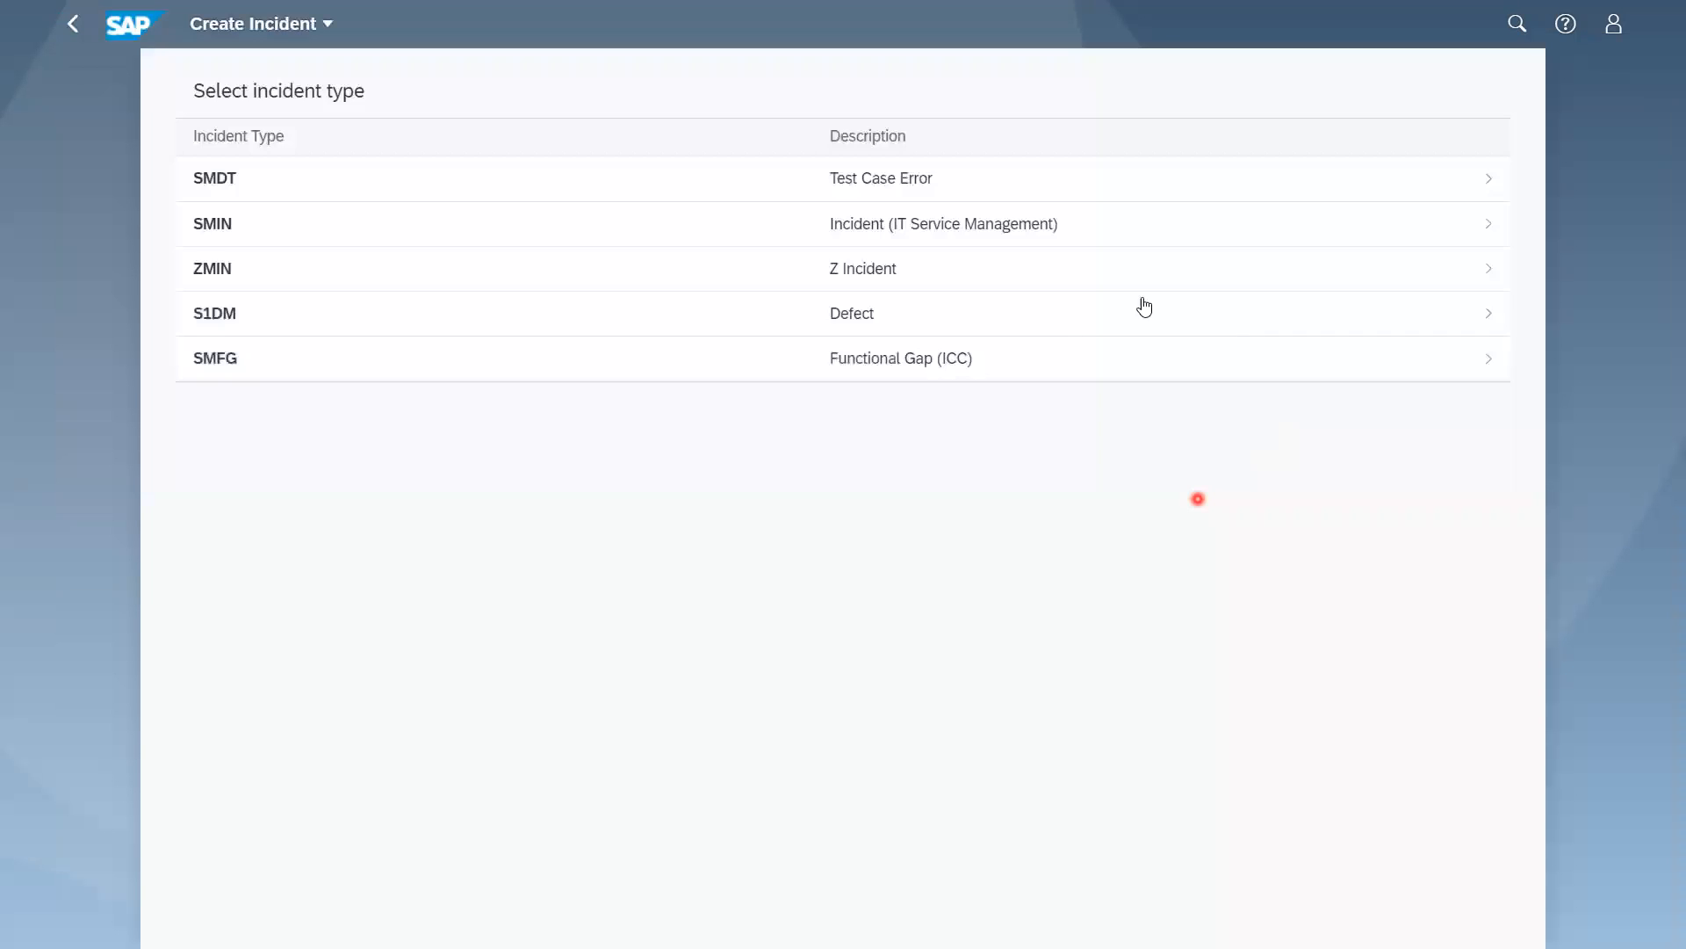
pyautogui.click(914, 271)
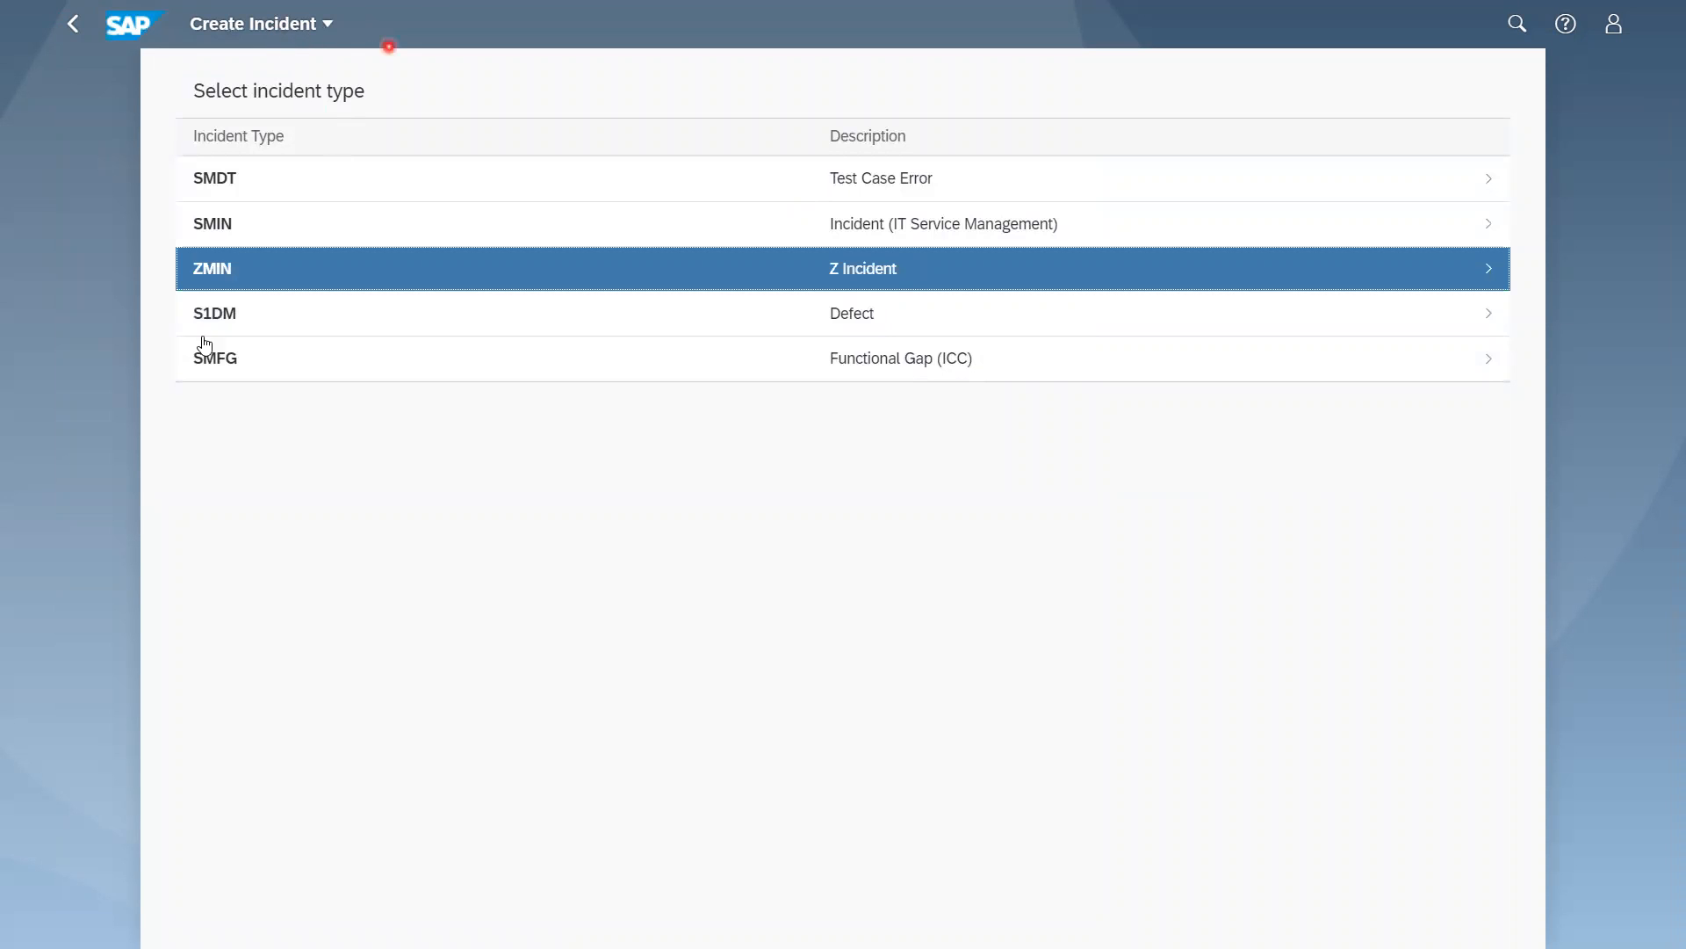
pyautogui.click(213, 268)
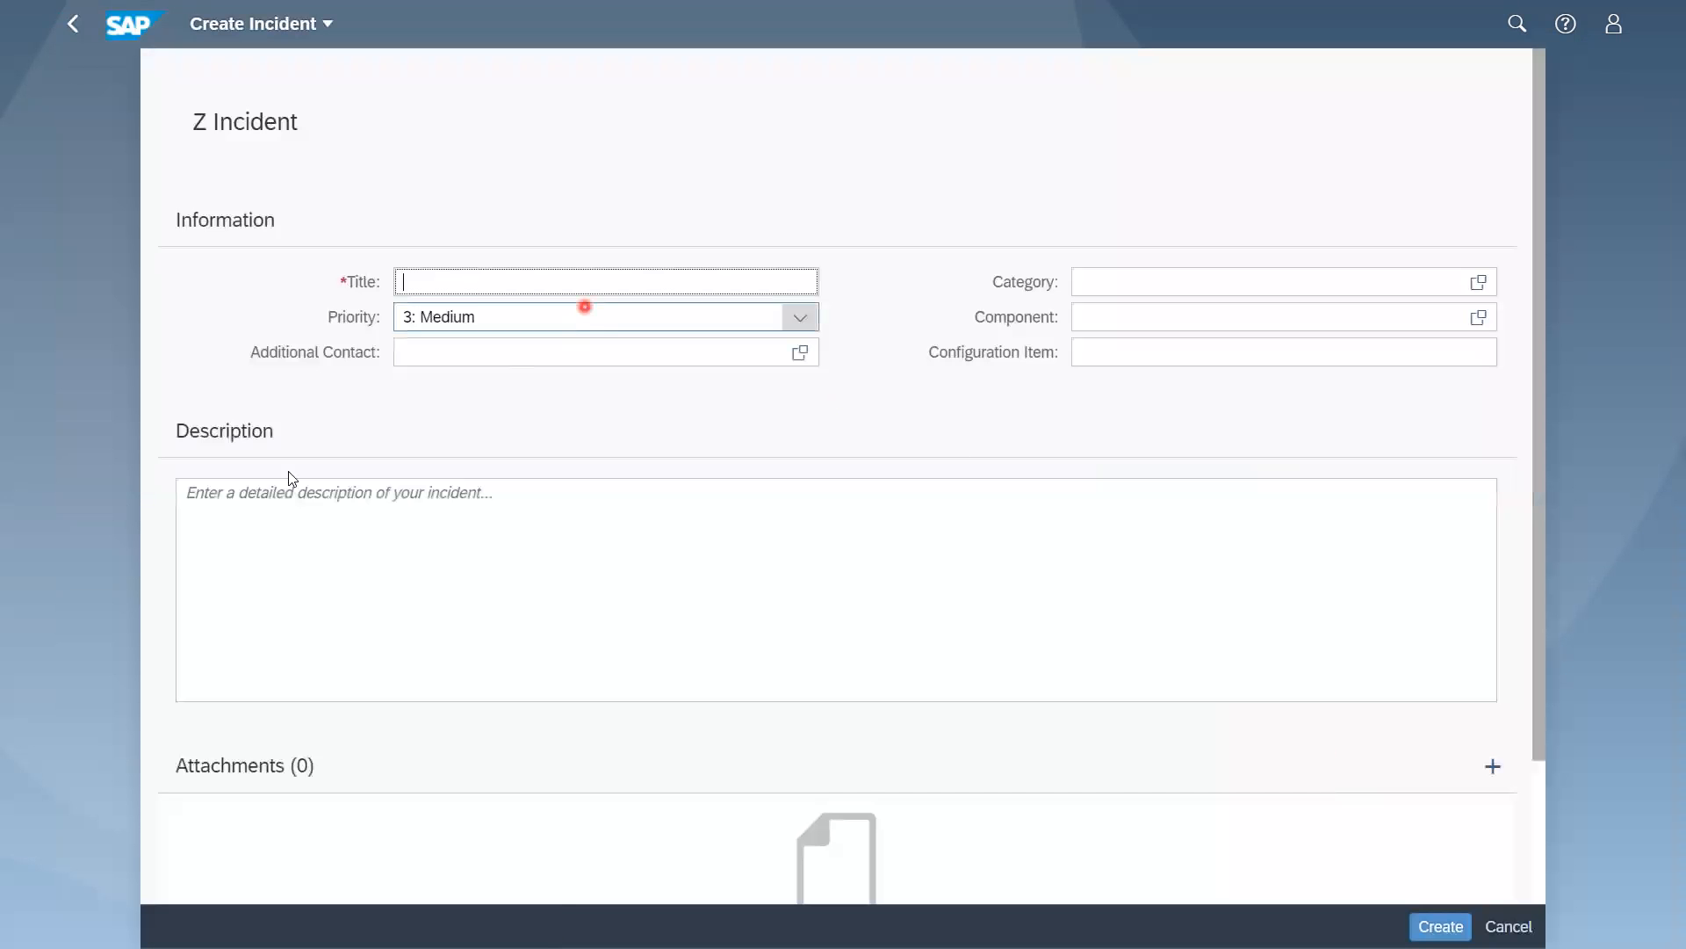
# Examine the Z Incident form's title, description, attachment and priority options, and return to the launchpad home page
pyautogui.click(1321, 792)
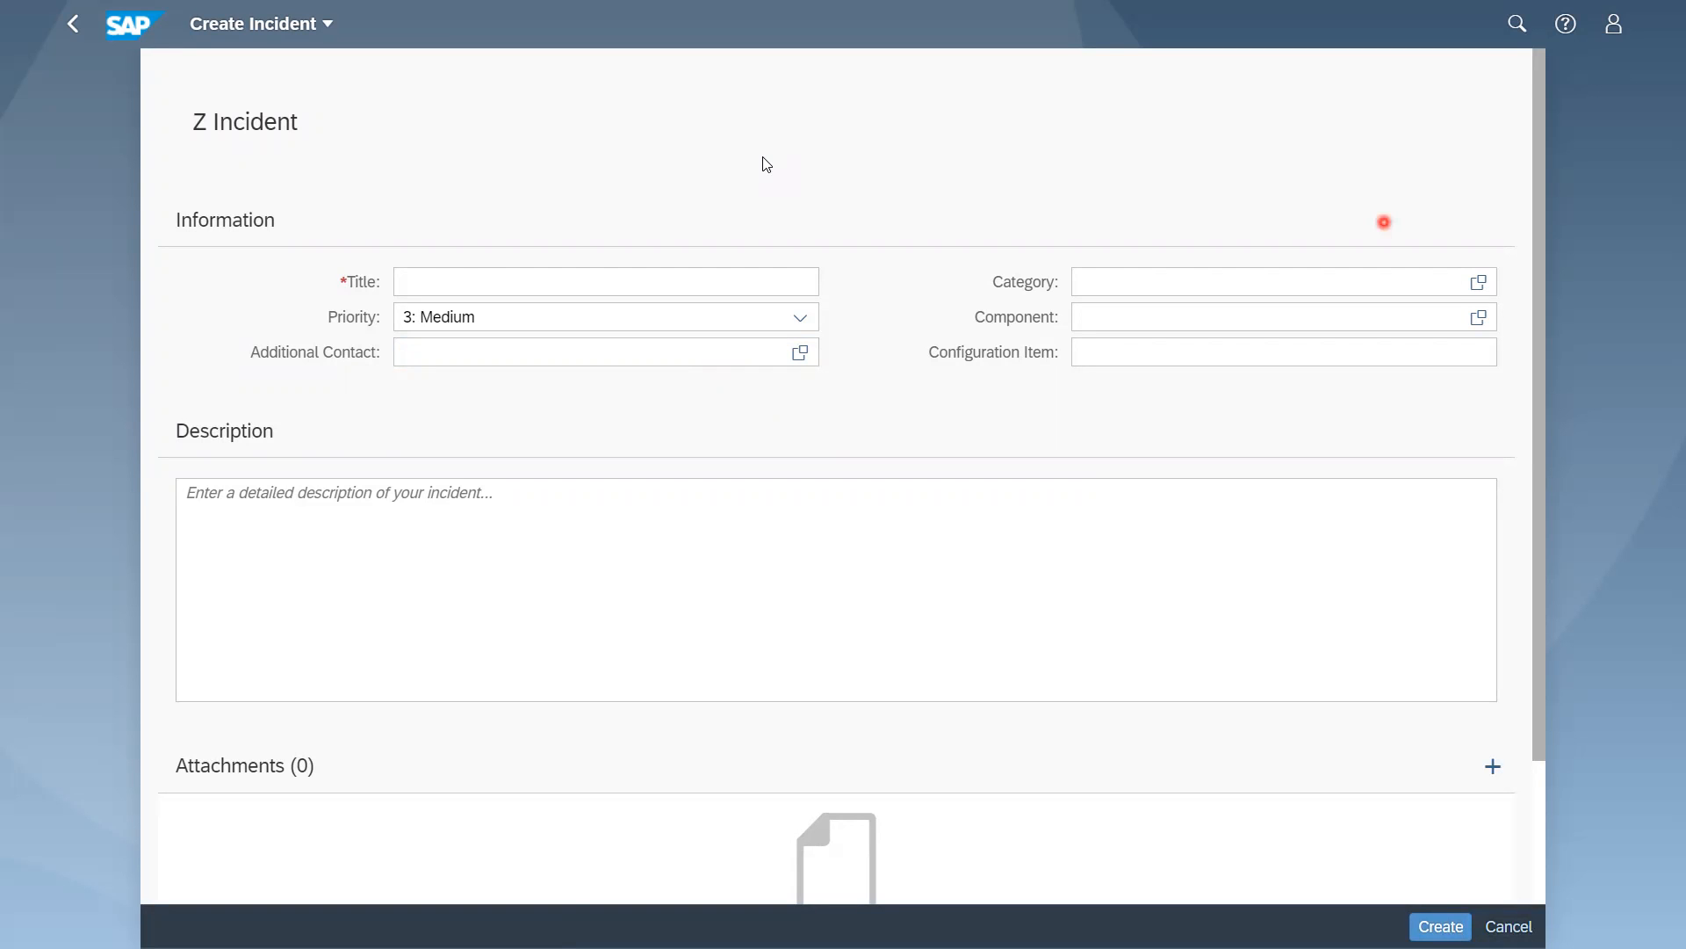
pyautogui.doubleClick(615, 301)
pyautogui.click(492, 280)
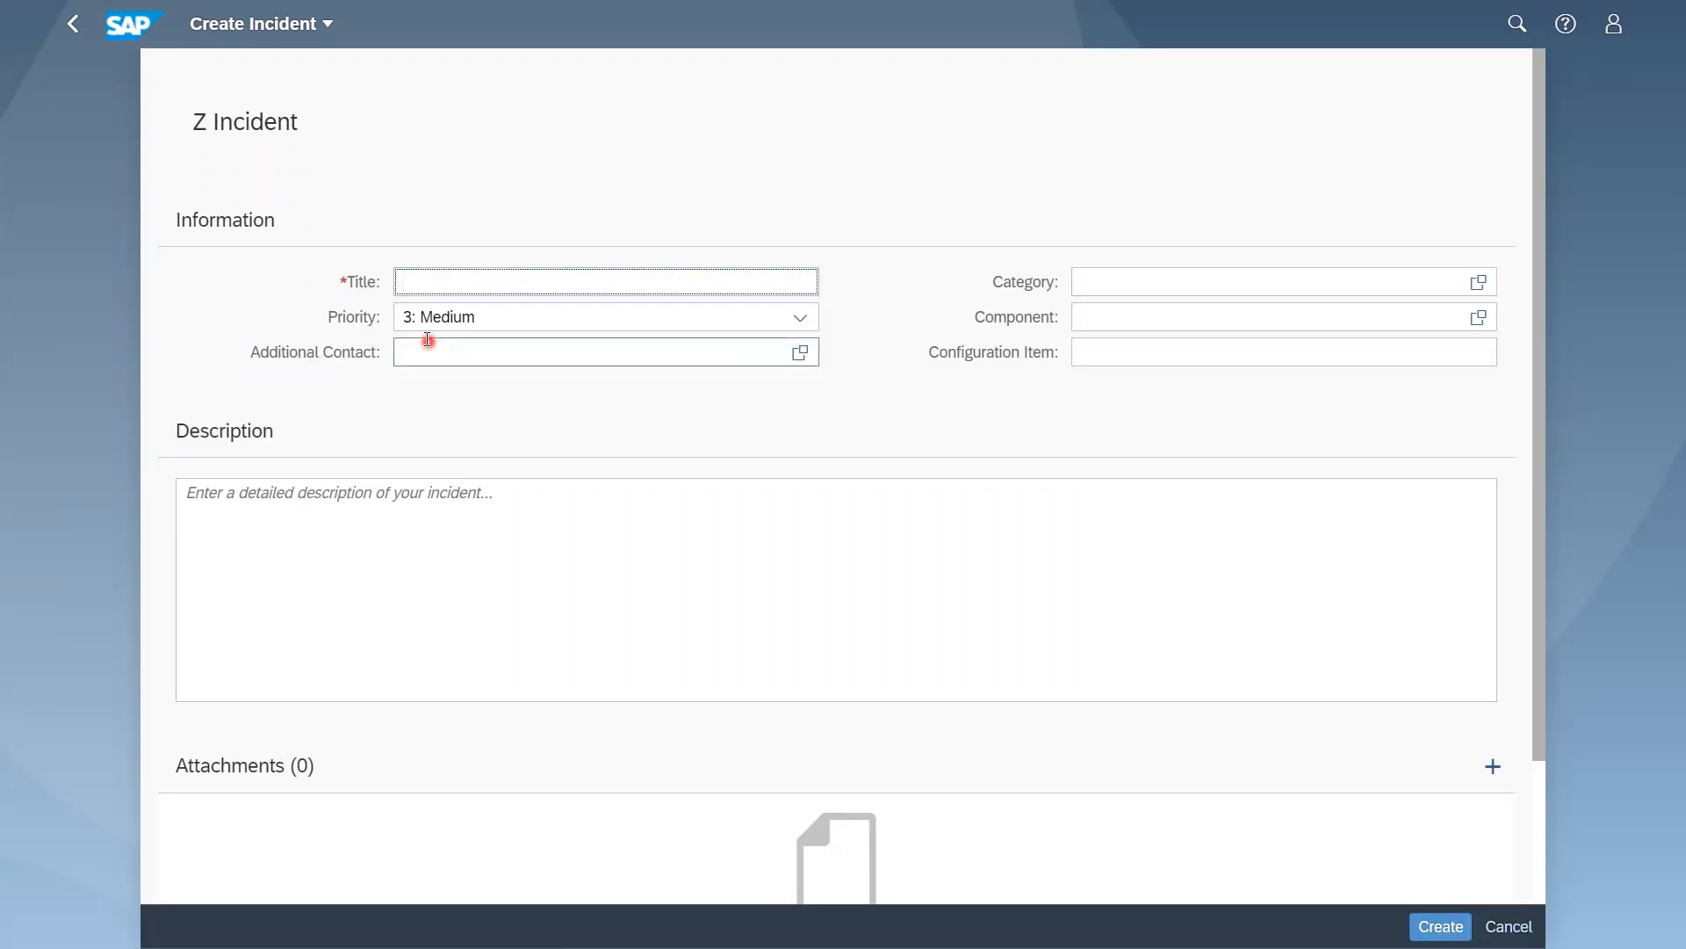
pyautogui.click(545, 606)
pyautogui.scroll(-2, 550, 597)
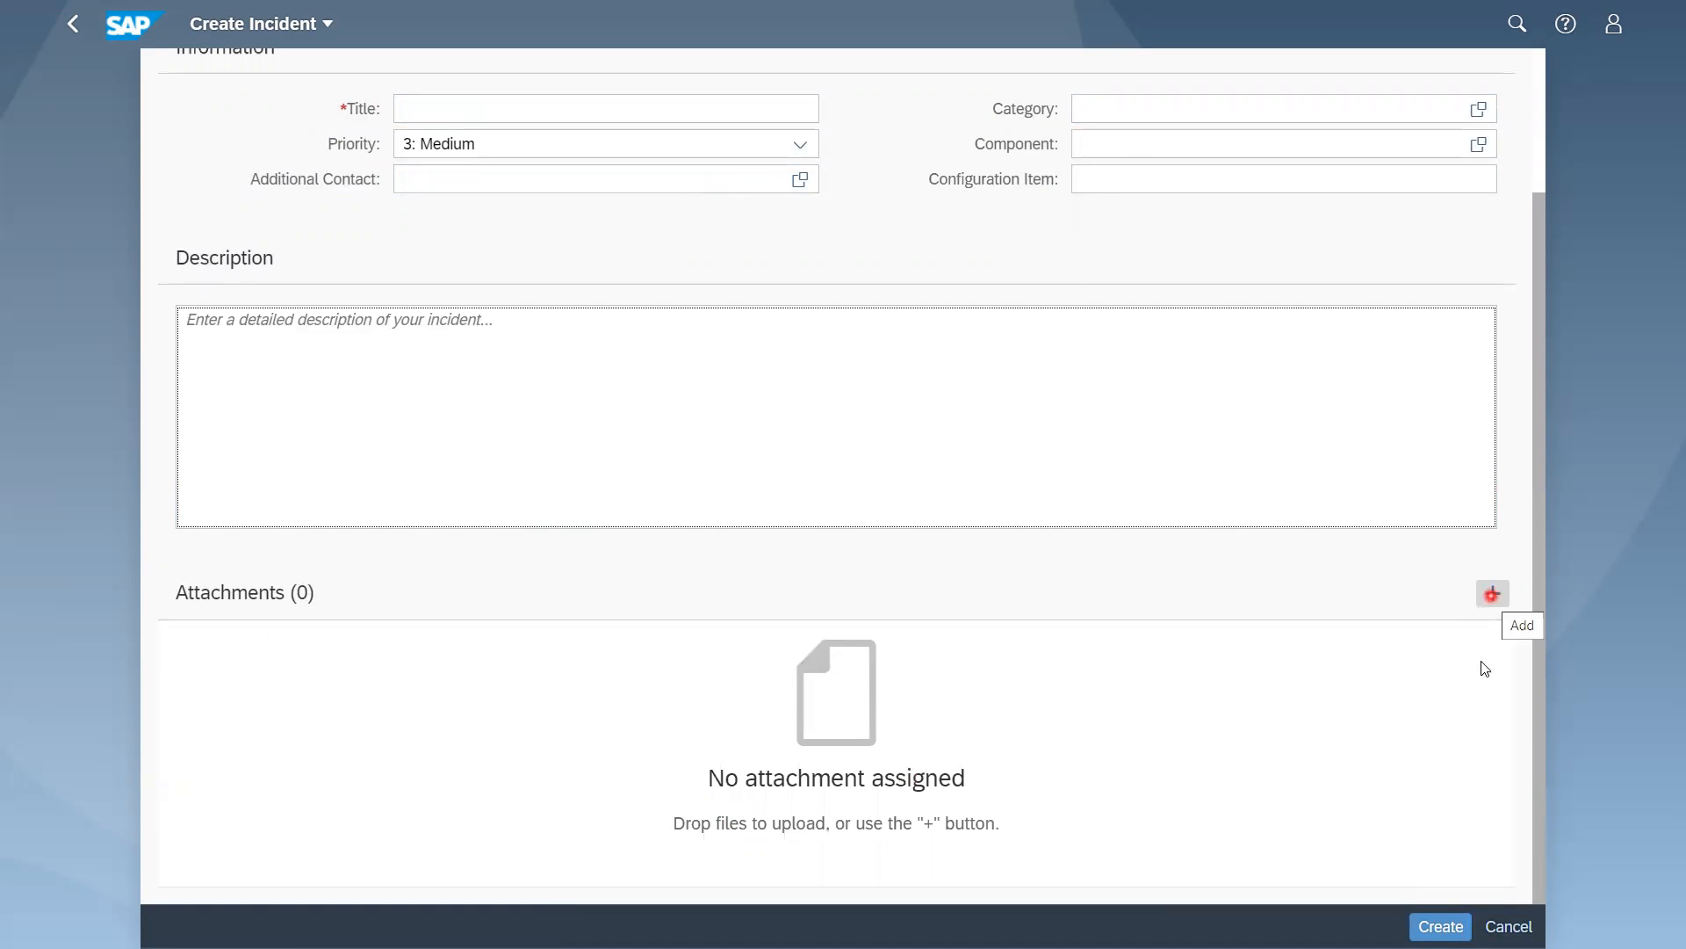
pyautogui.scroll(2, 703, 369)
pyautogui.click(689, 655)
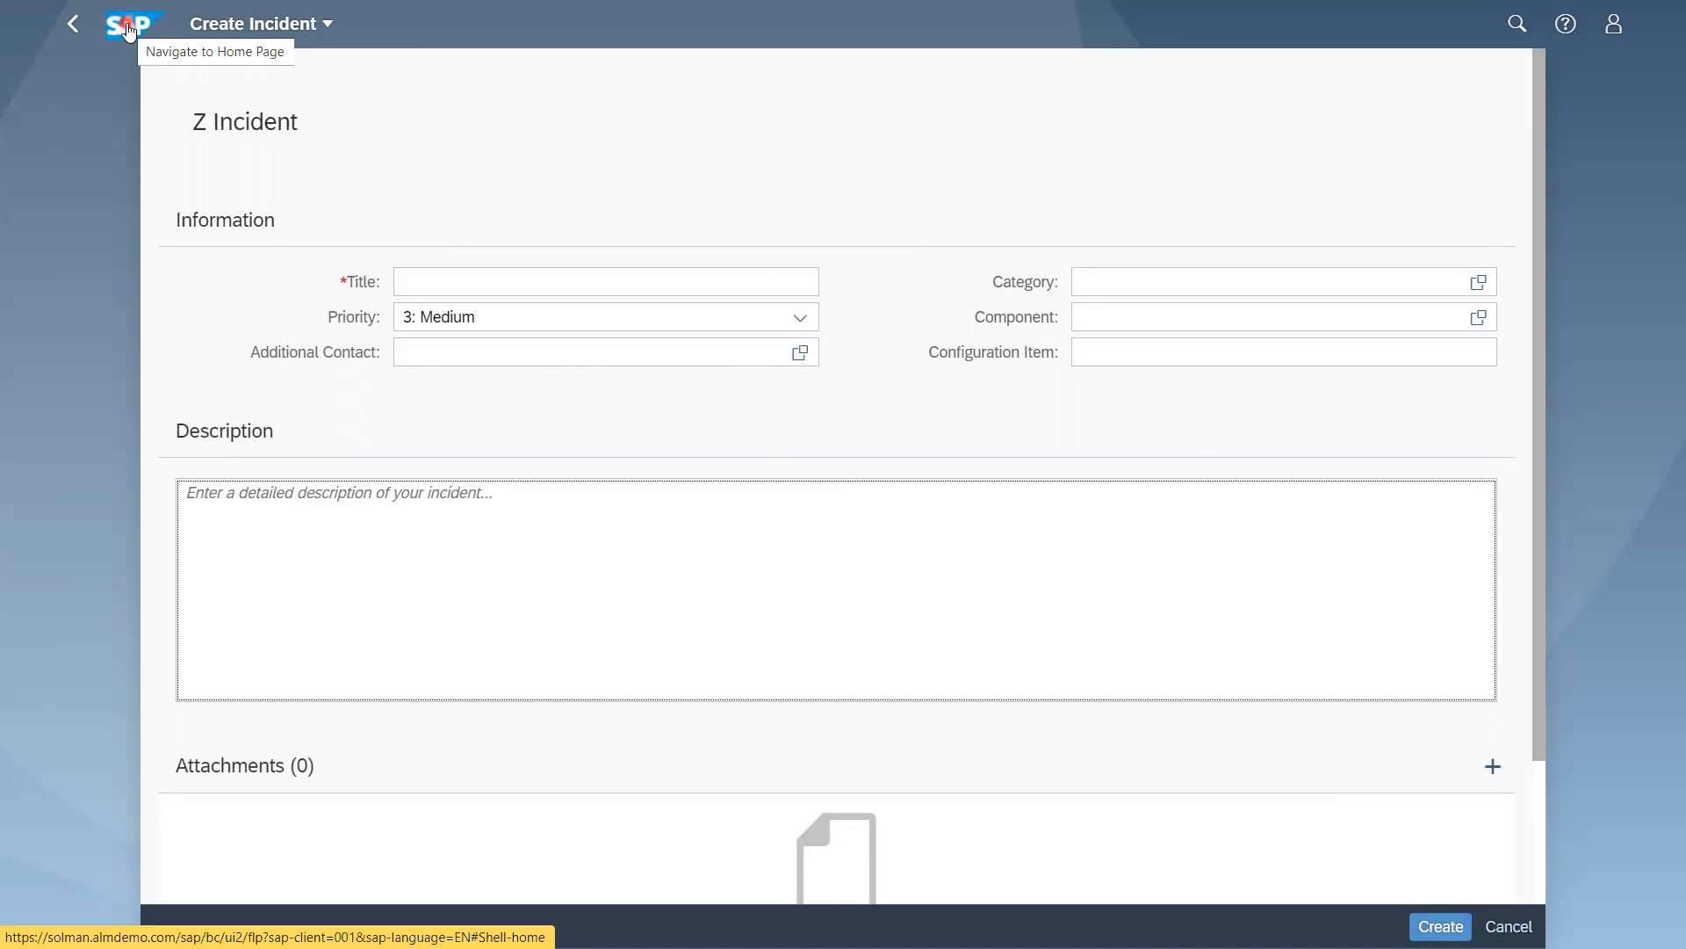
pyautogui.click(331, 595)
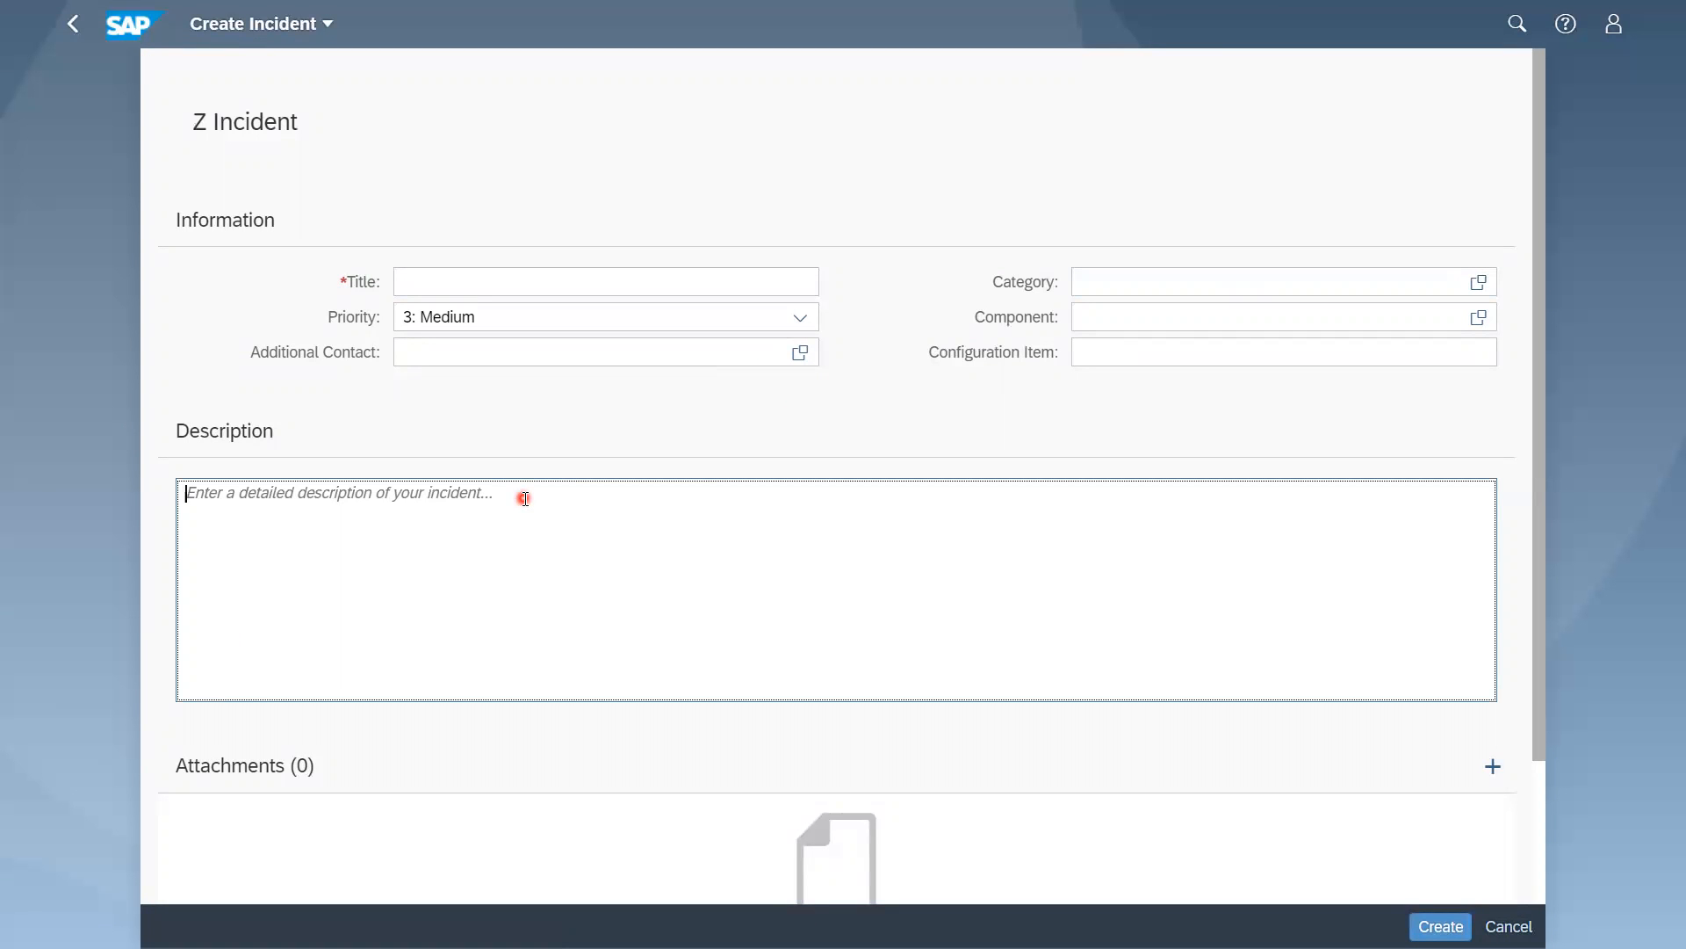
pyautogui.click(802, 318)
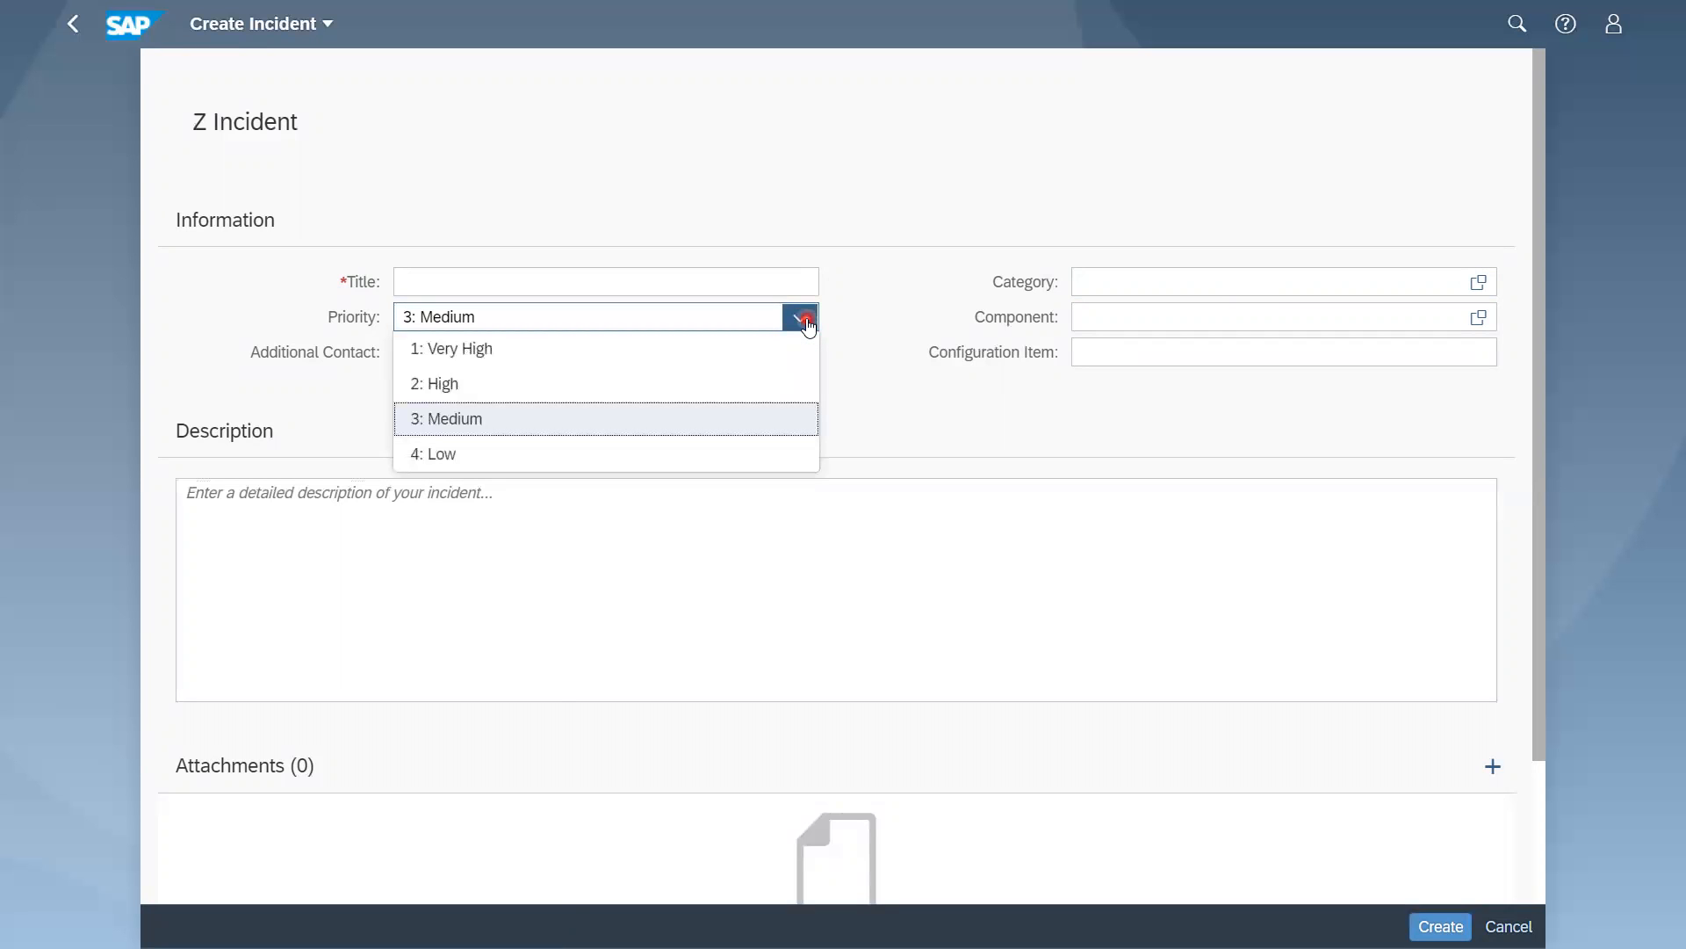
pyautogui.click(125, 34)
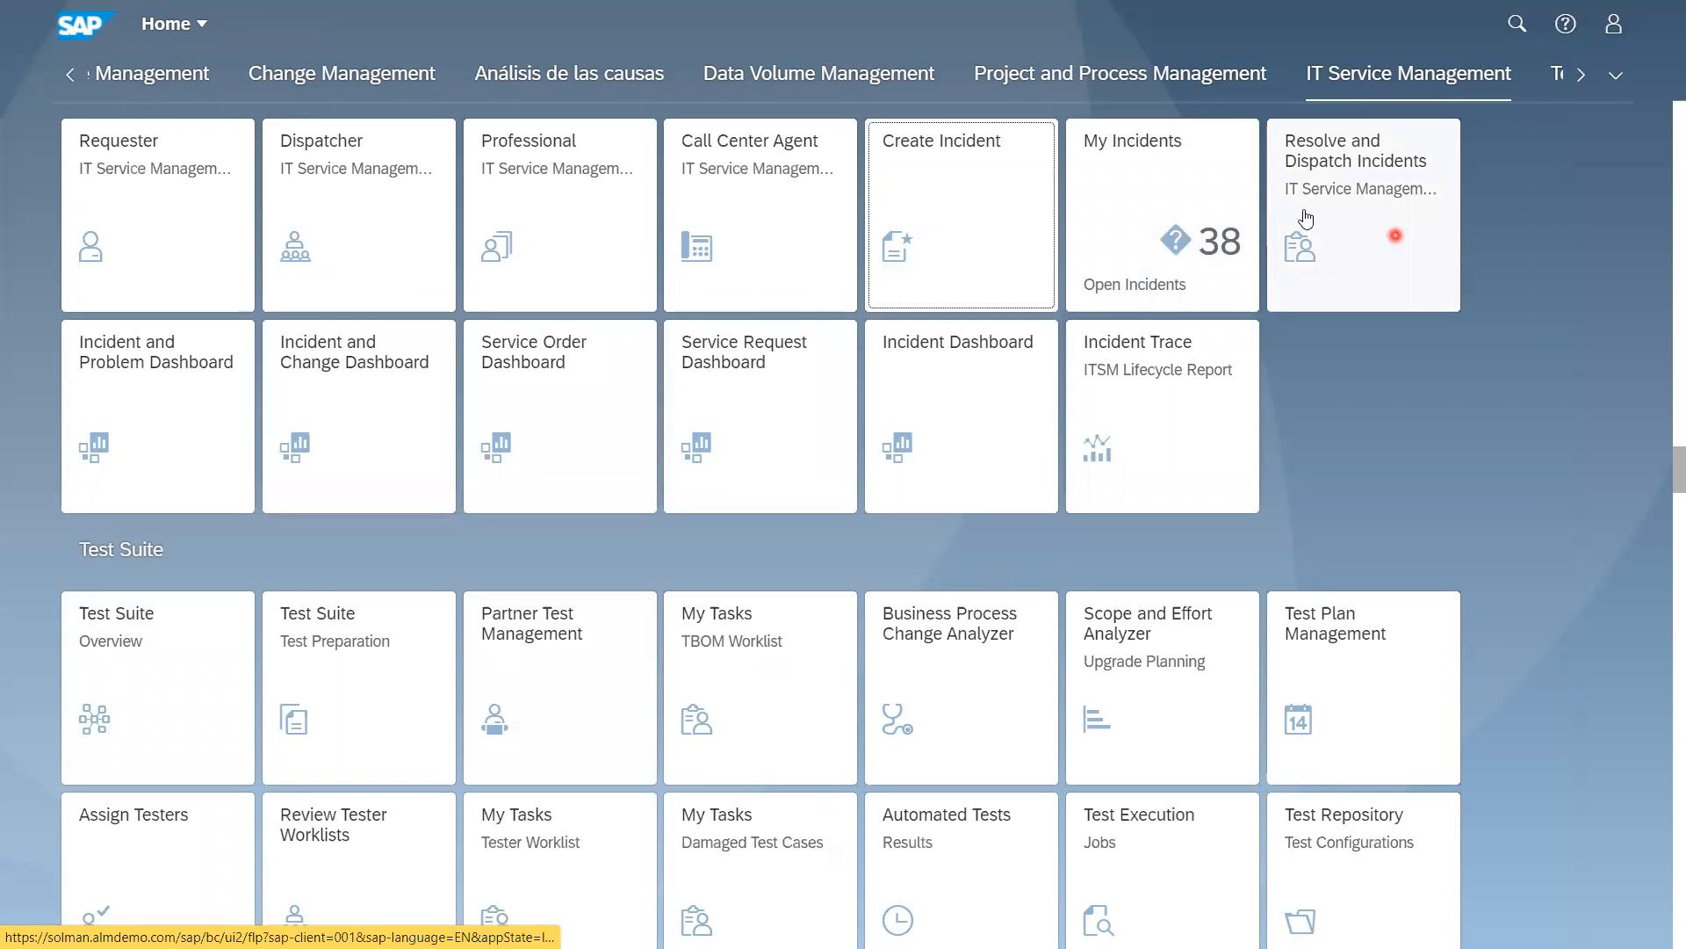
# Open the Resolve and Dispatch Incidents app and list the incidents with status New, In Process or Customer Action
pyautogui.click(1350, 197)
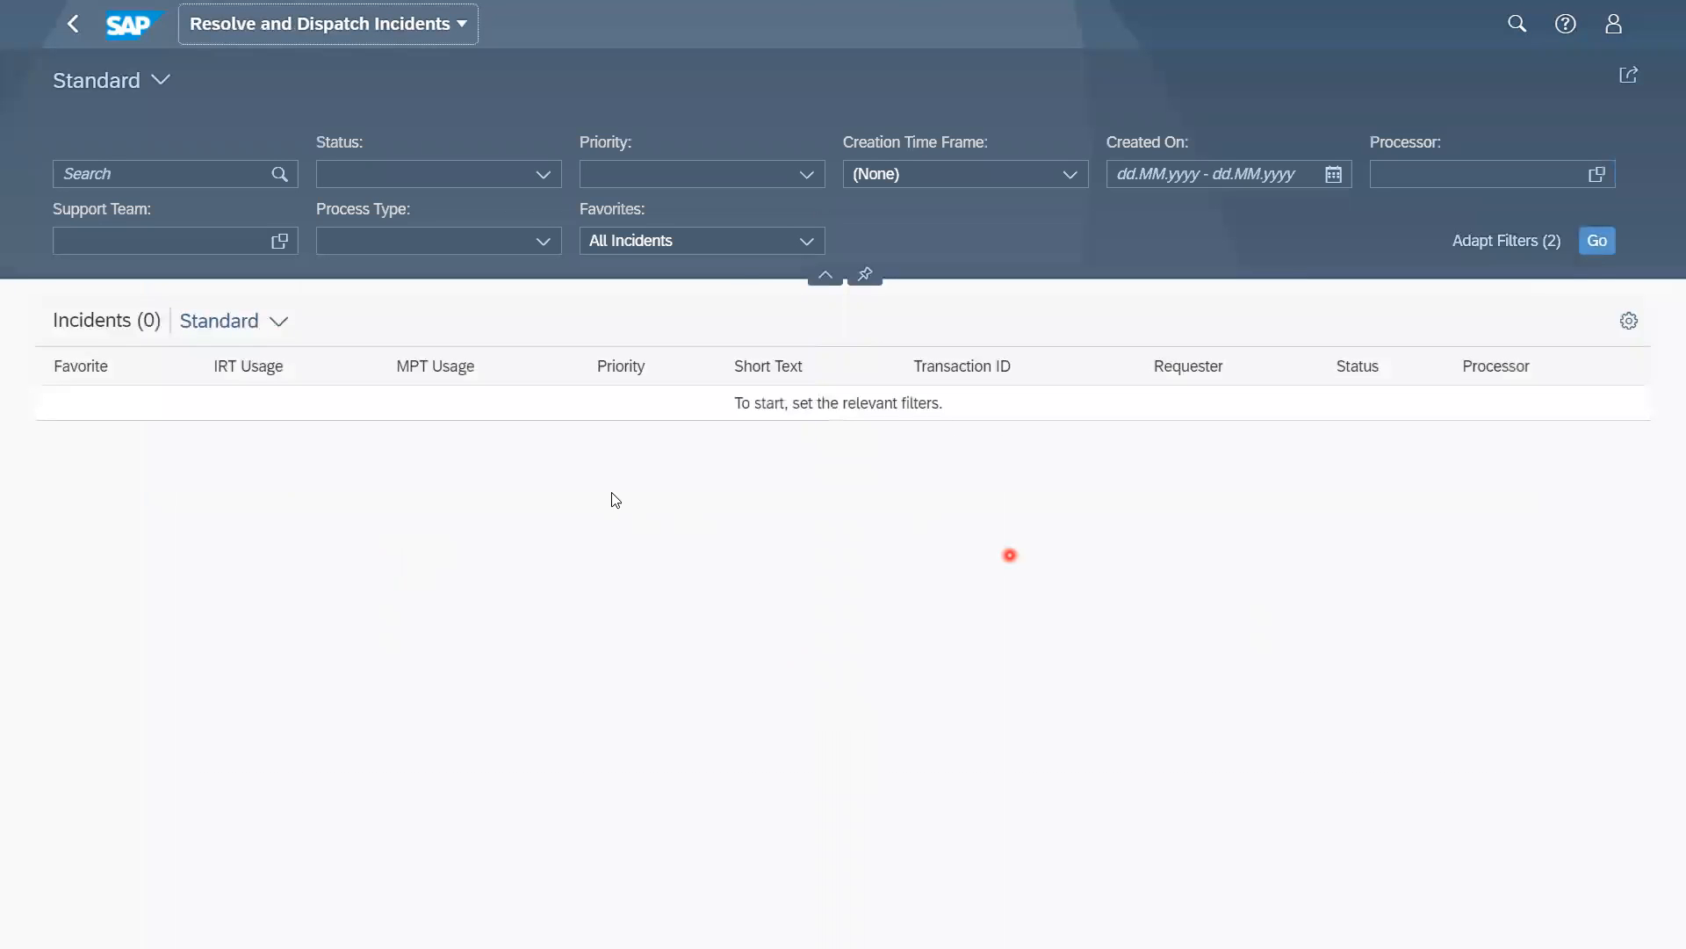
pyautogui.click(539, 175)
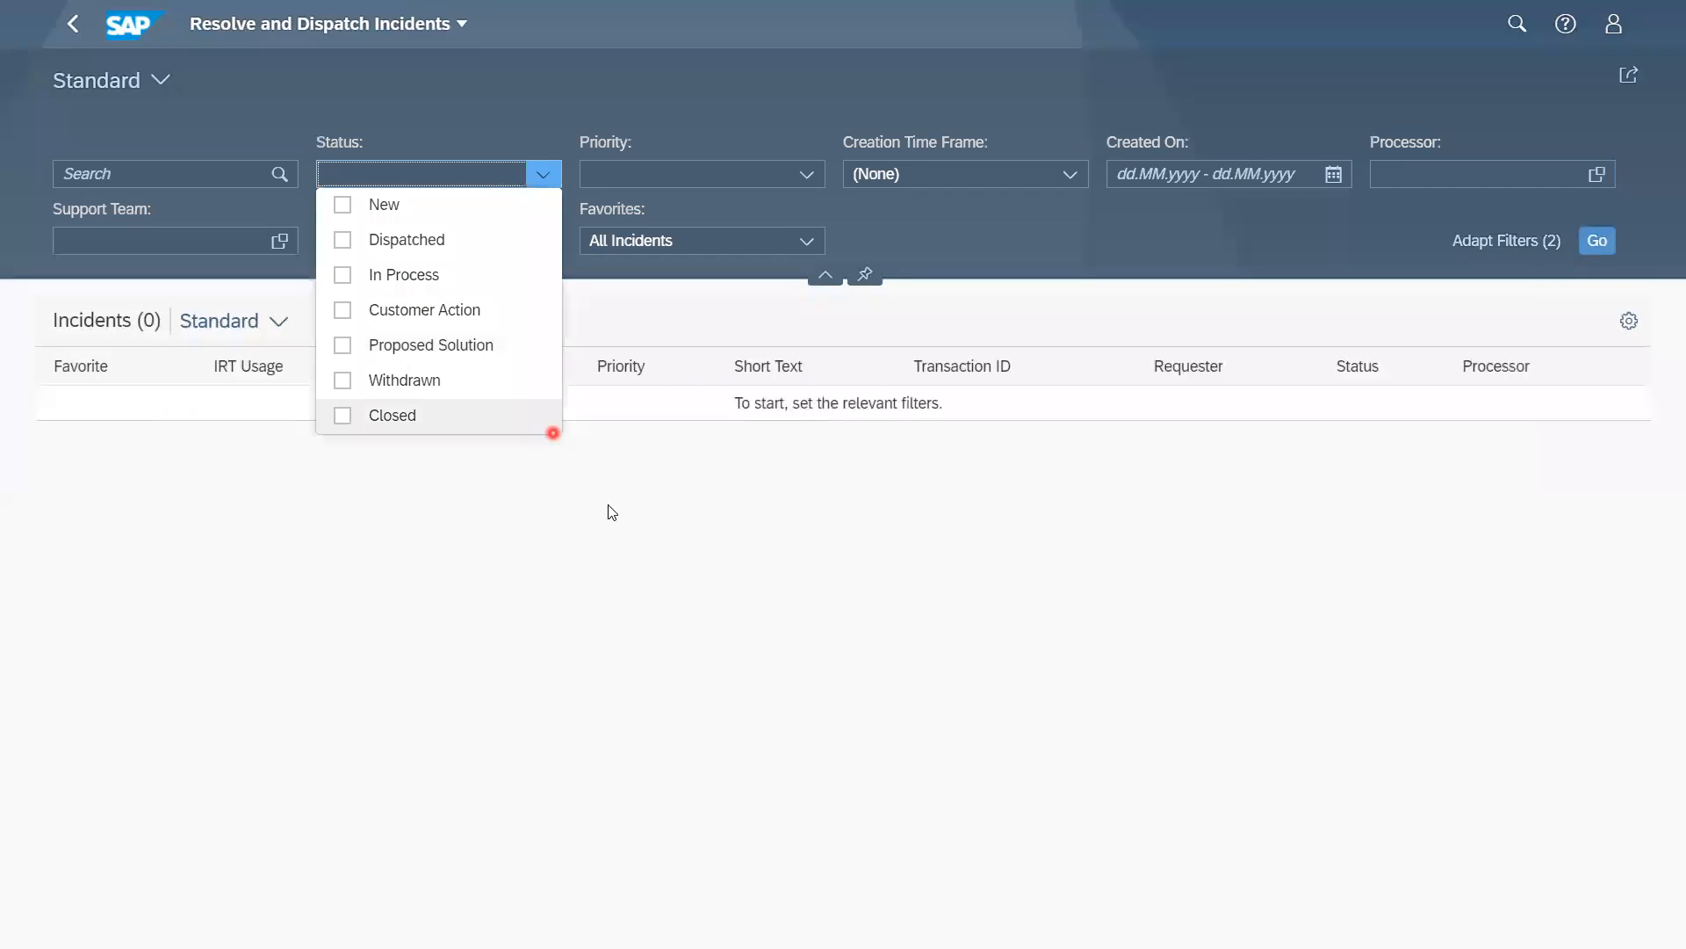
pyautogui.click(342, 310)
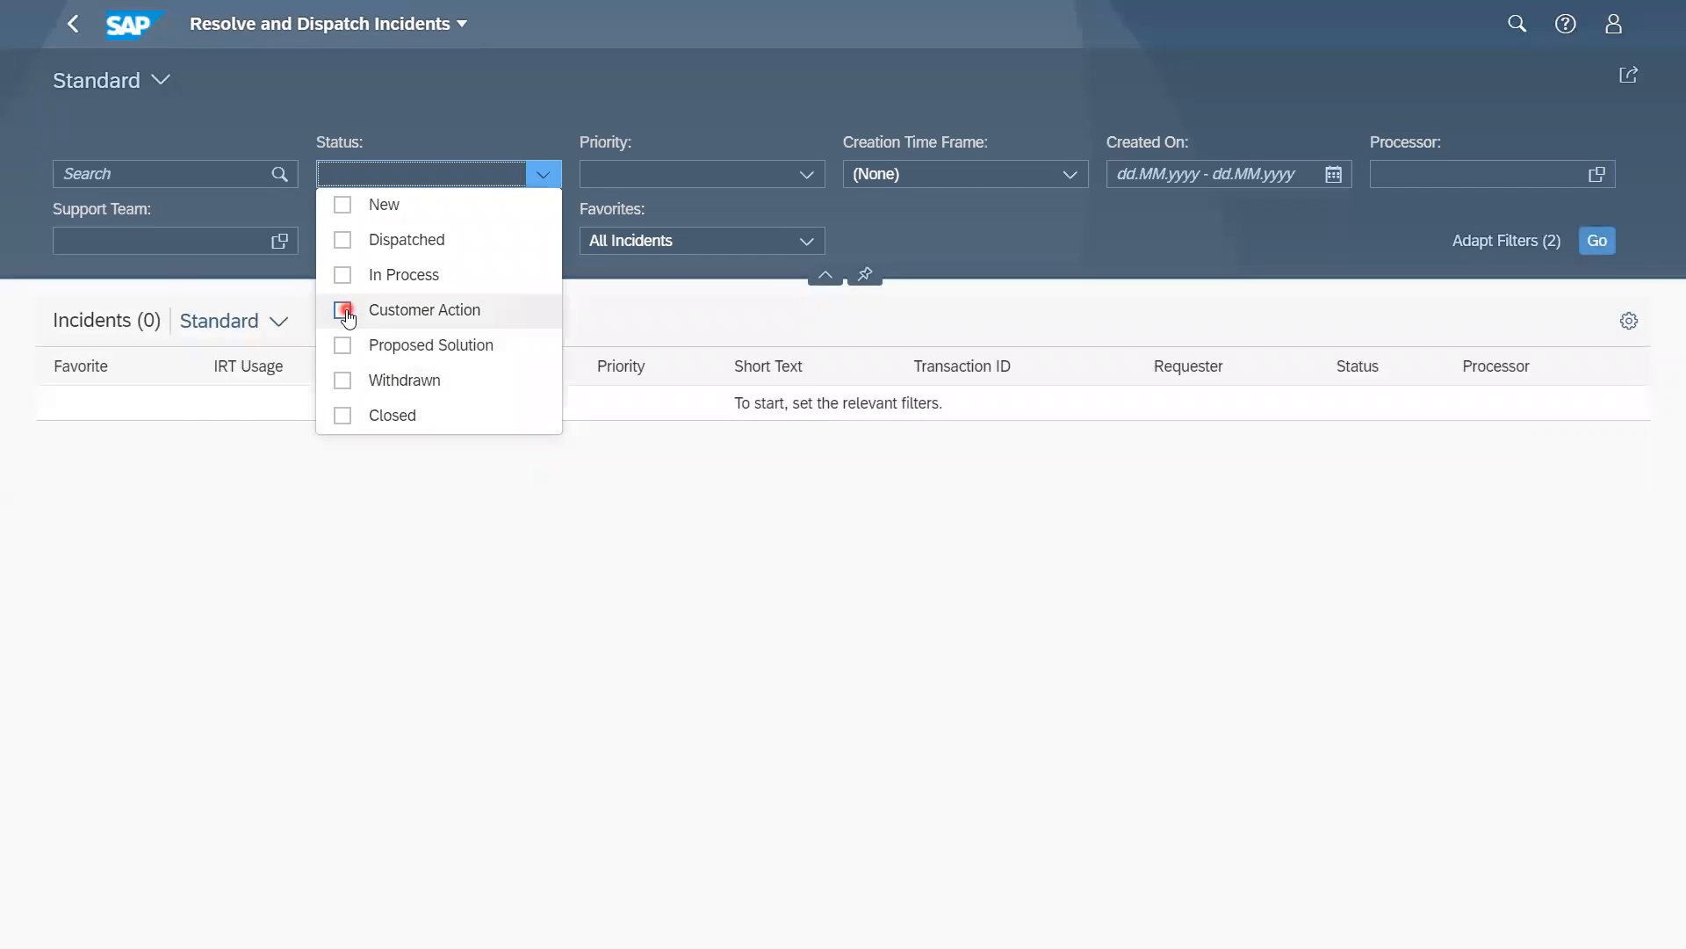
pyautogui.click(342, 281)
pyautogui.click(343, 208)
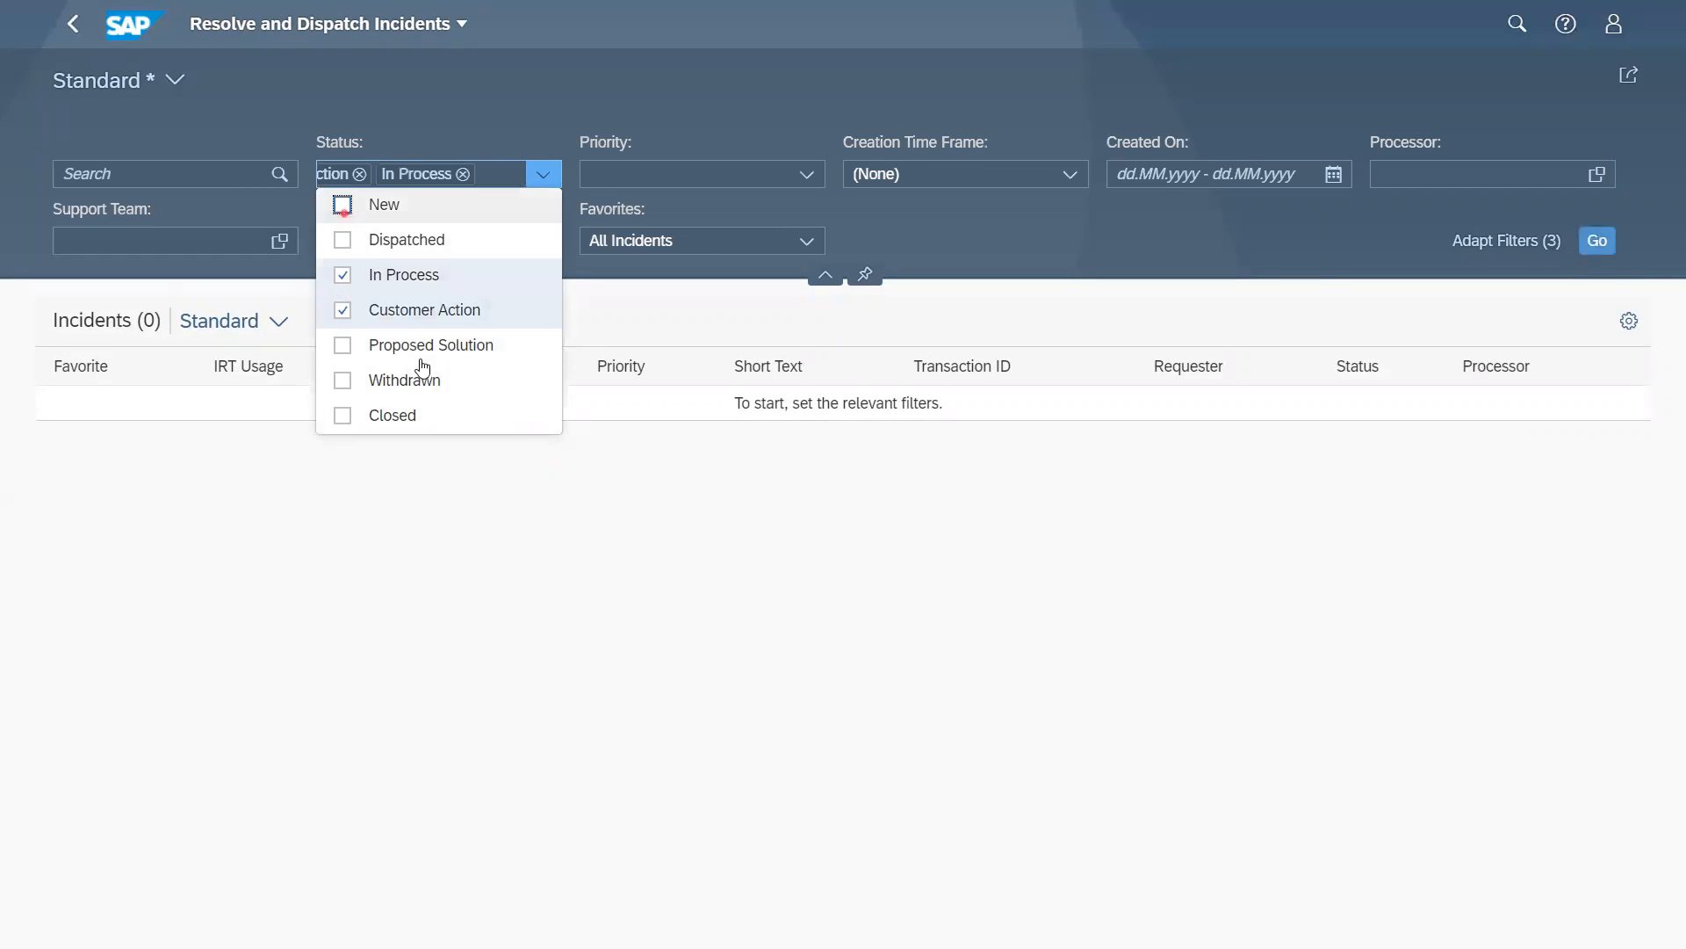
pyautogui.click(1400, 294)
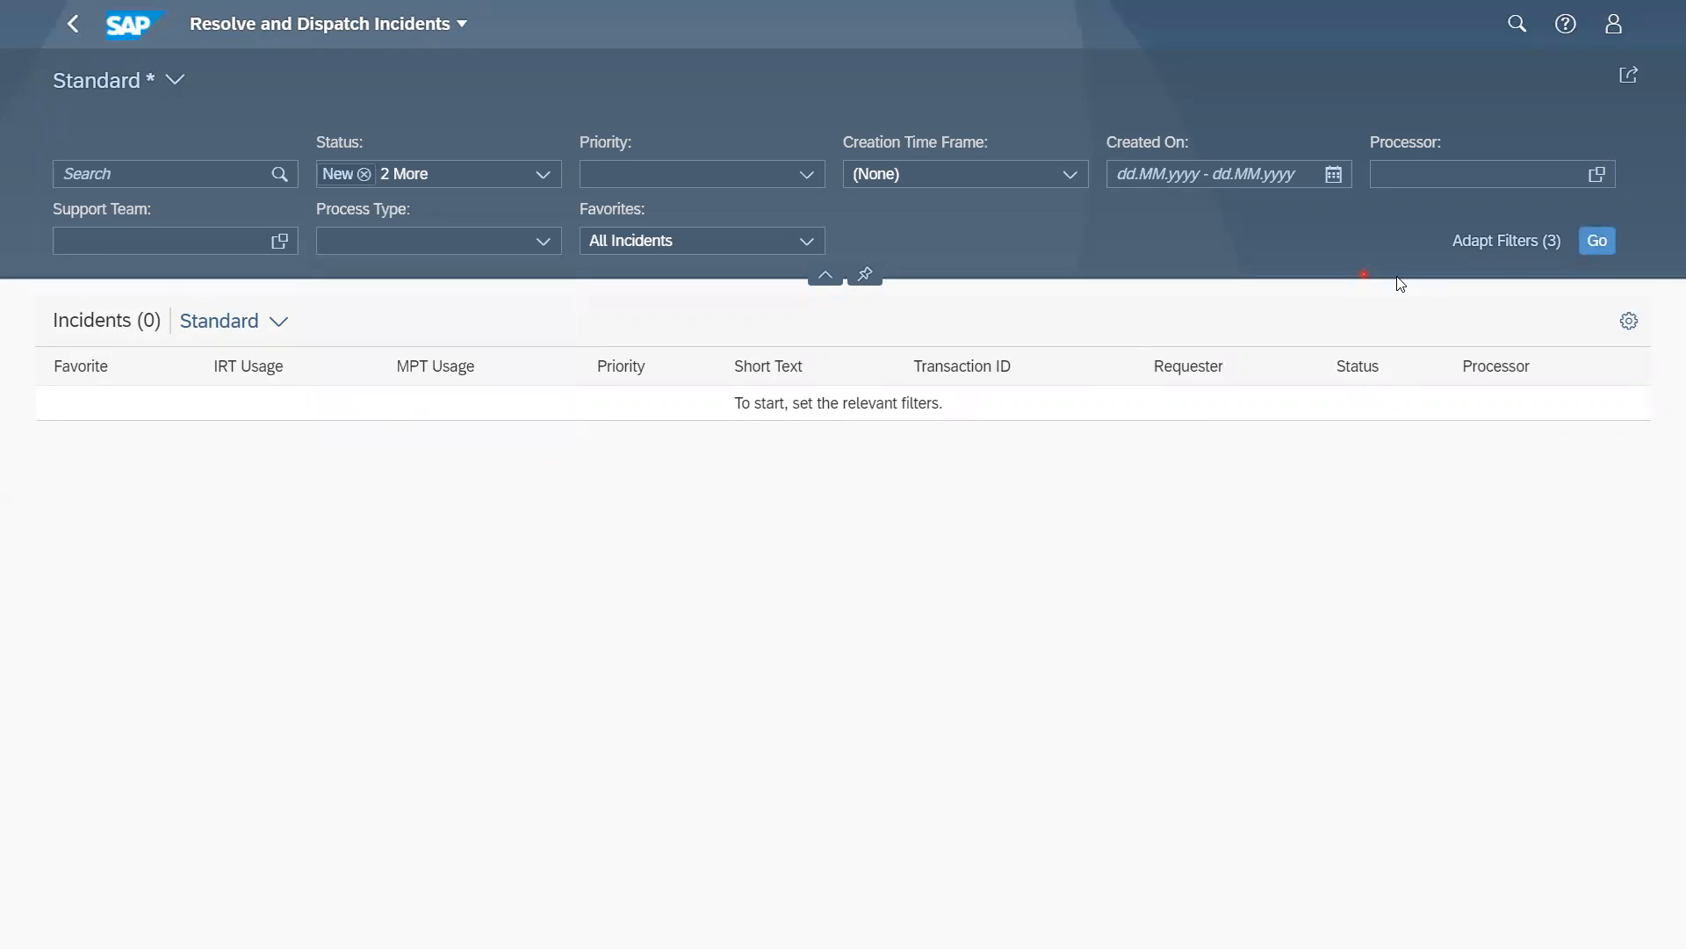
pyautogui.click(1598, 241)
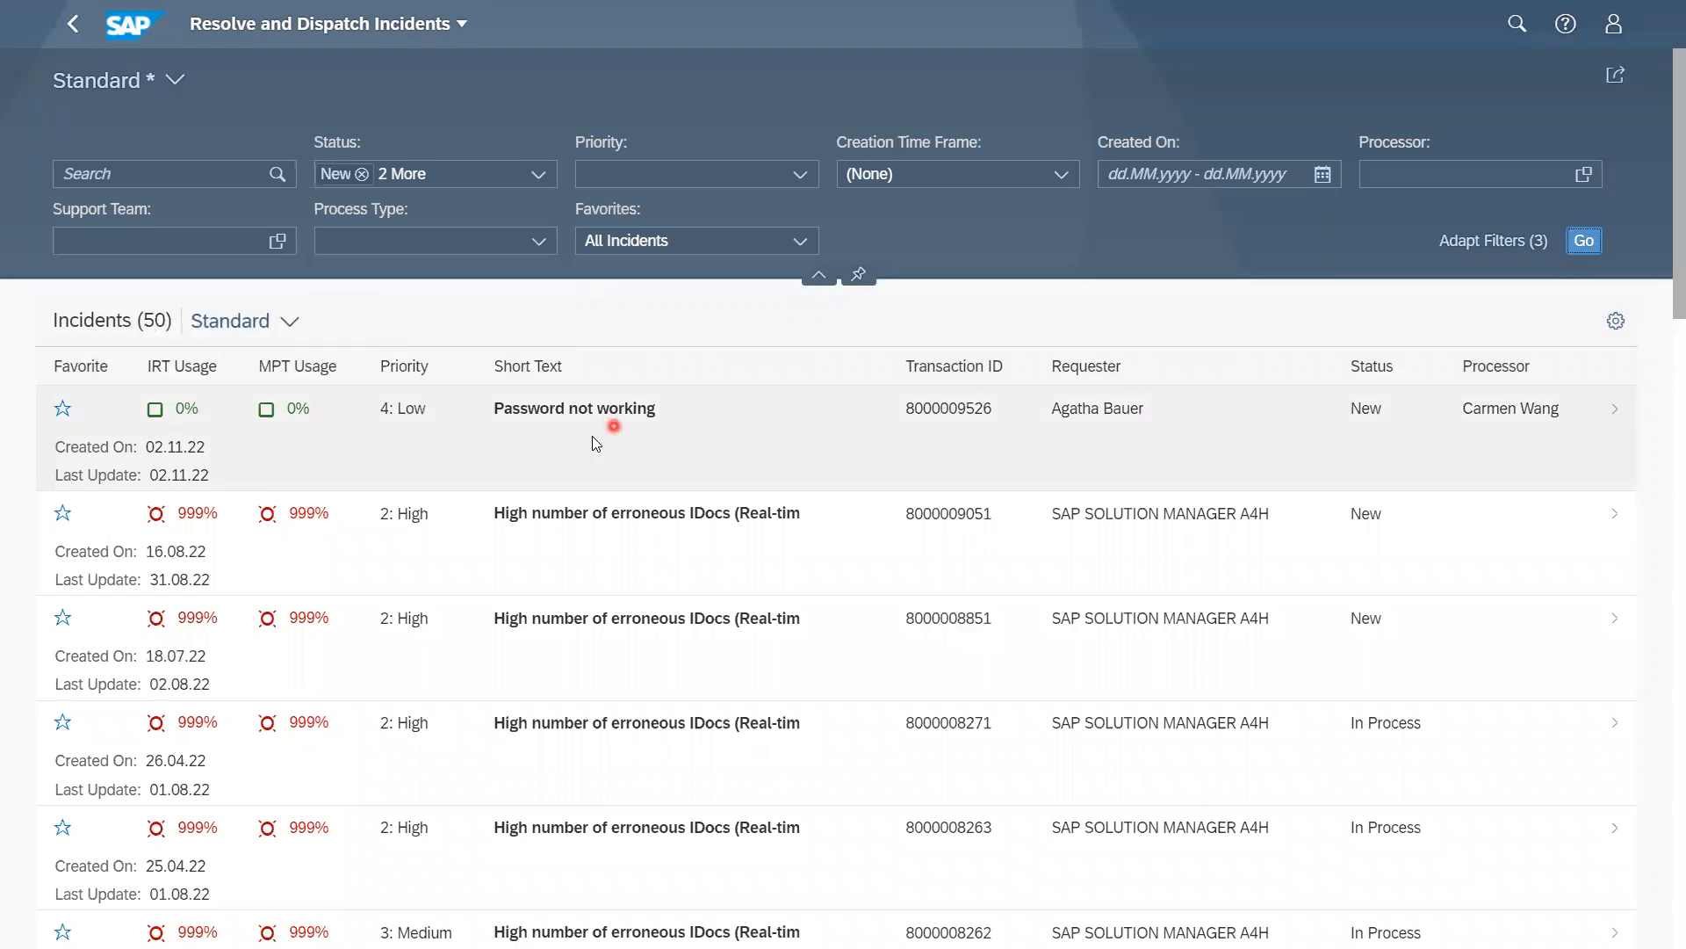
# Open the "Password not working" incident and examine its conversation, attachments and details sections
pyautogui.click(518, 449)
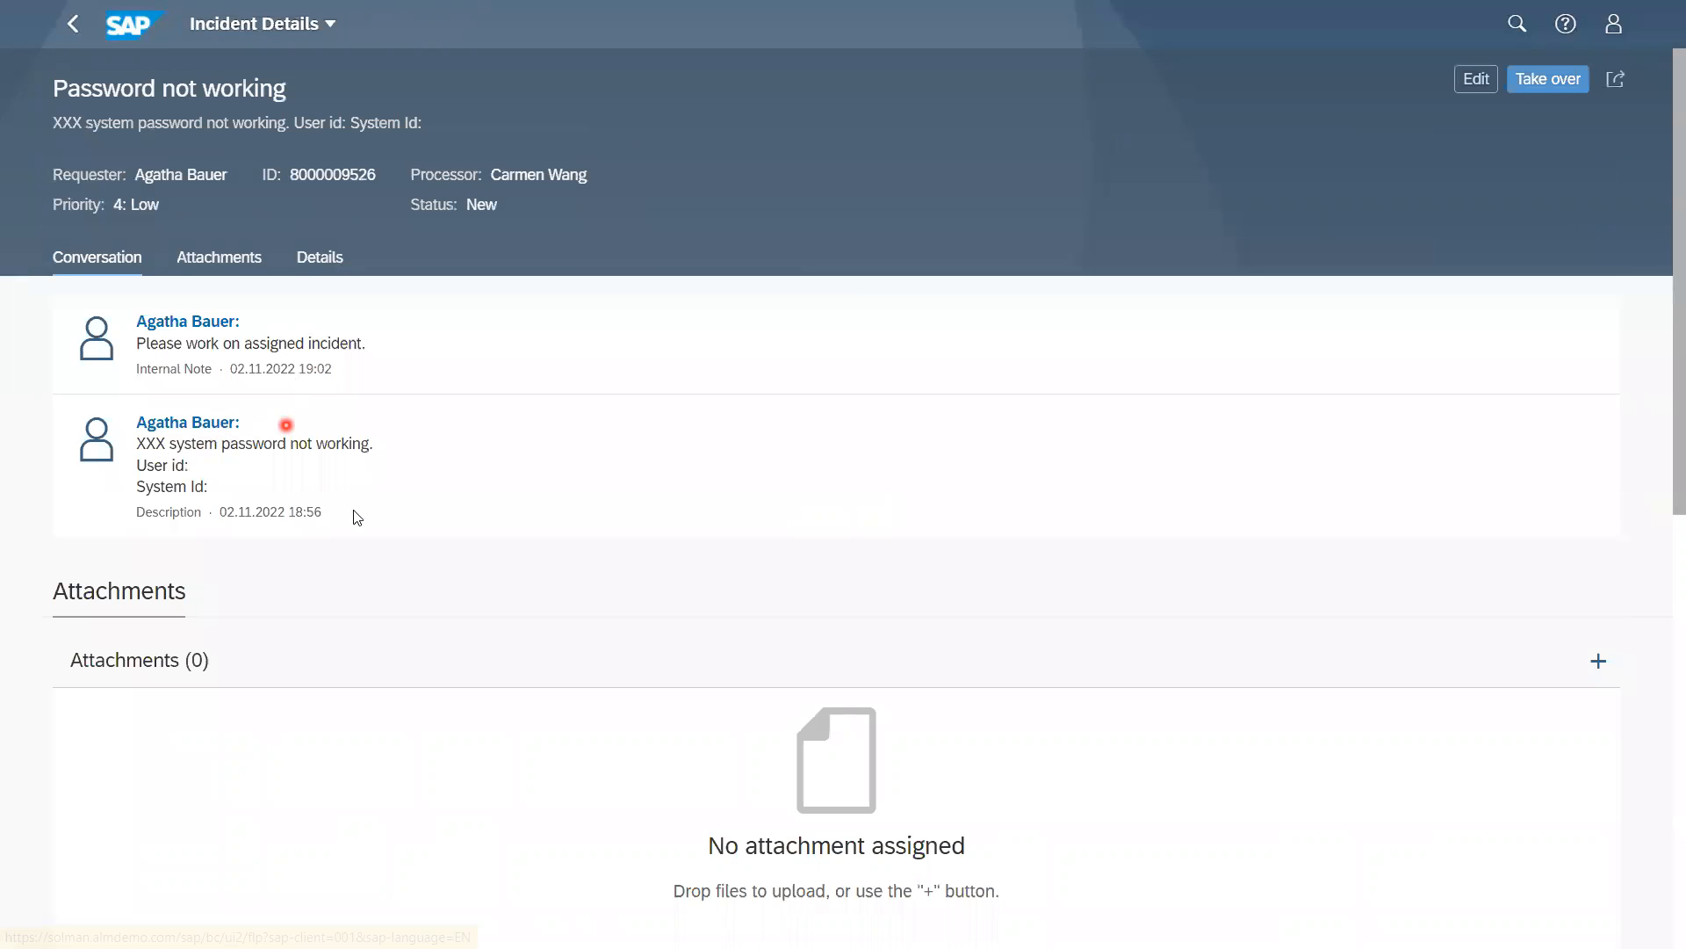
pyautogui.scroll(-1, 594, 652)
pyautogui.scroll(-9, 594, 651)
pyautogui.scroll(6, 372, 638)
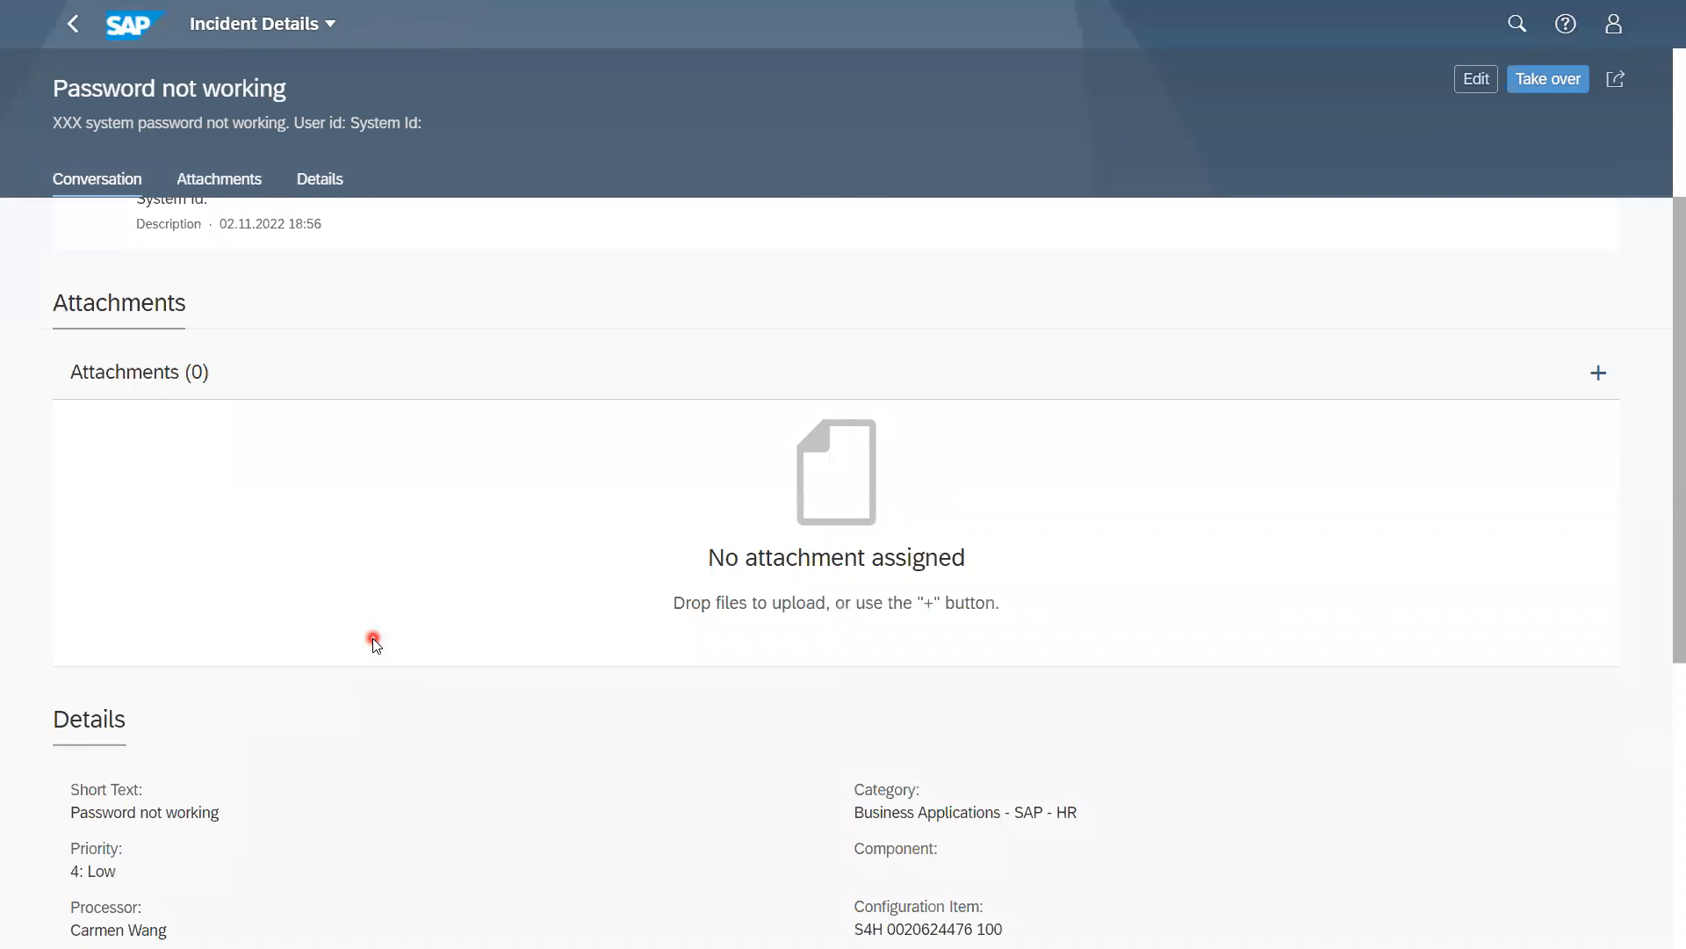
pyautogui.scroll(-6, 676, 685)
pyautogui.scroll(6, 678, 685)
pyautogui.scroll(-5, 678, 685)
pyautogui.scroll(5, 678, 685)
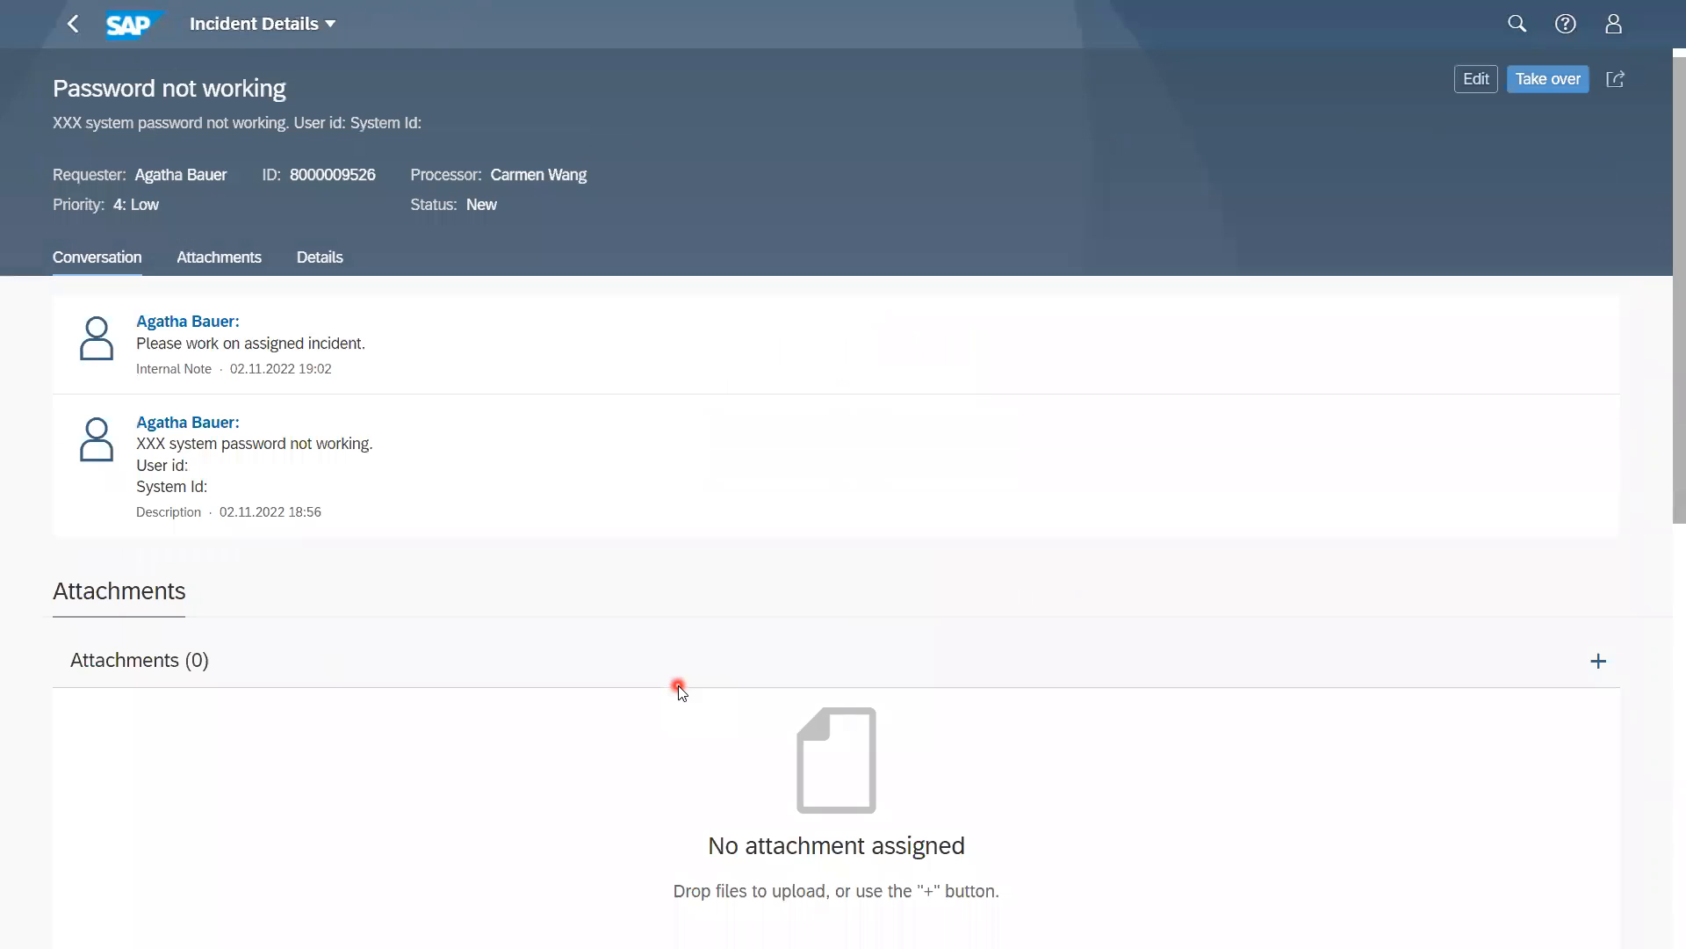
pyautogui.click(210, 257)
pyautogui.scroll(5, 386, 545)
pyautogui.click(337, 254)
pyautogui.scroll(5, 273, 527)
pyautogui.scroll(-4, 267, 756)
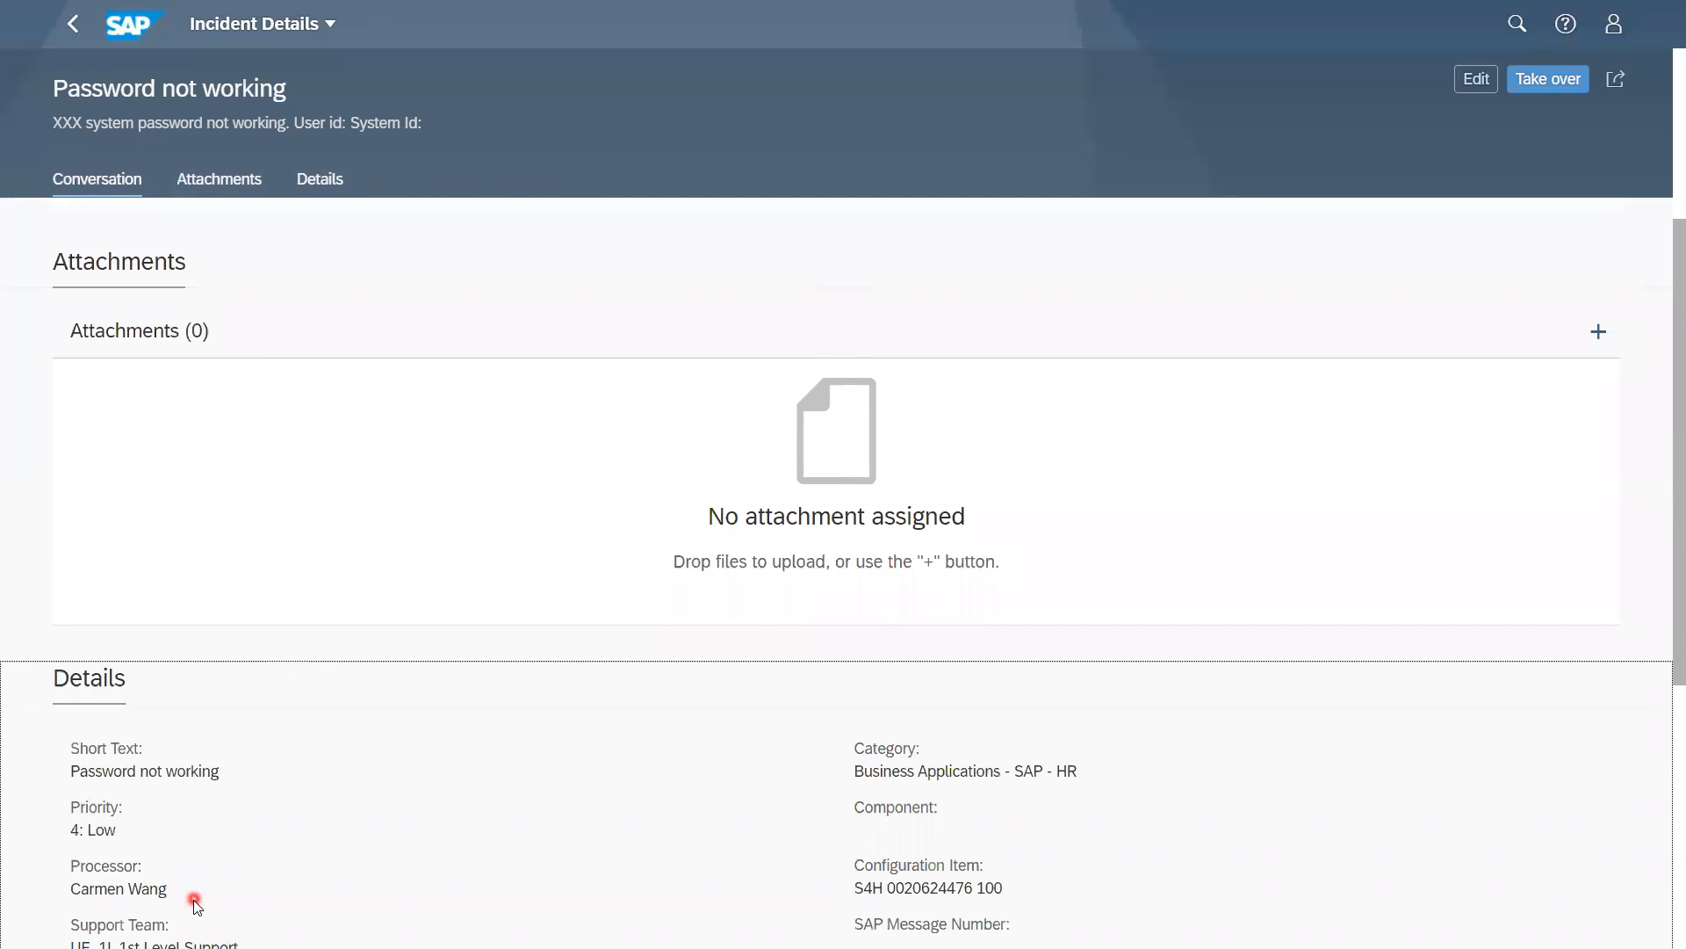
pyautogui.click(320, 172)
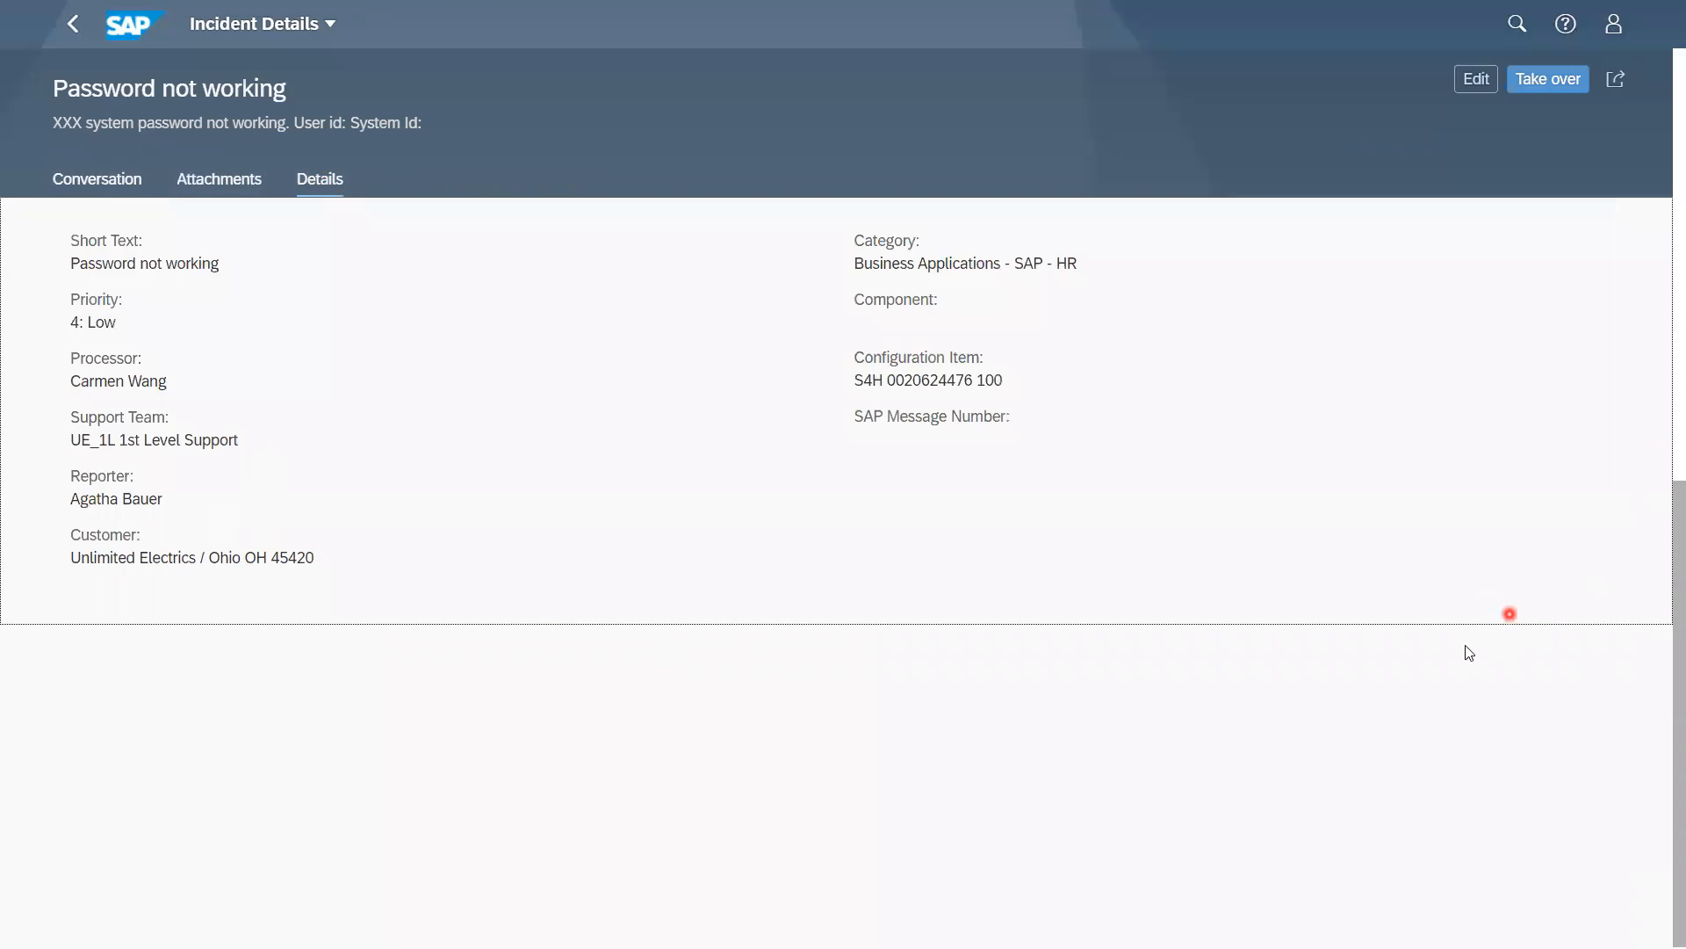
pyautogui.scroll(6, 950, 651)
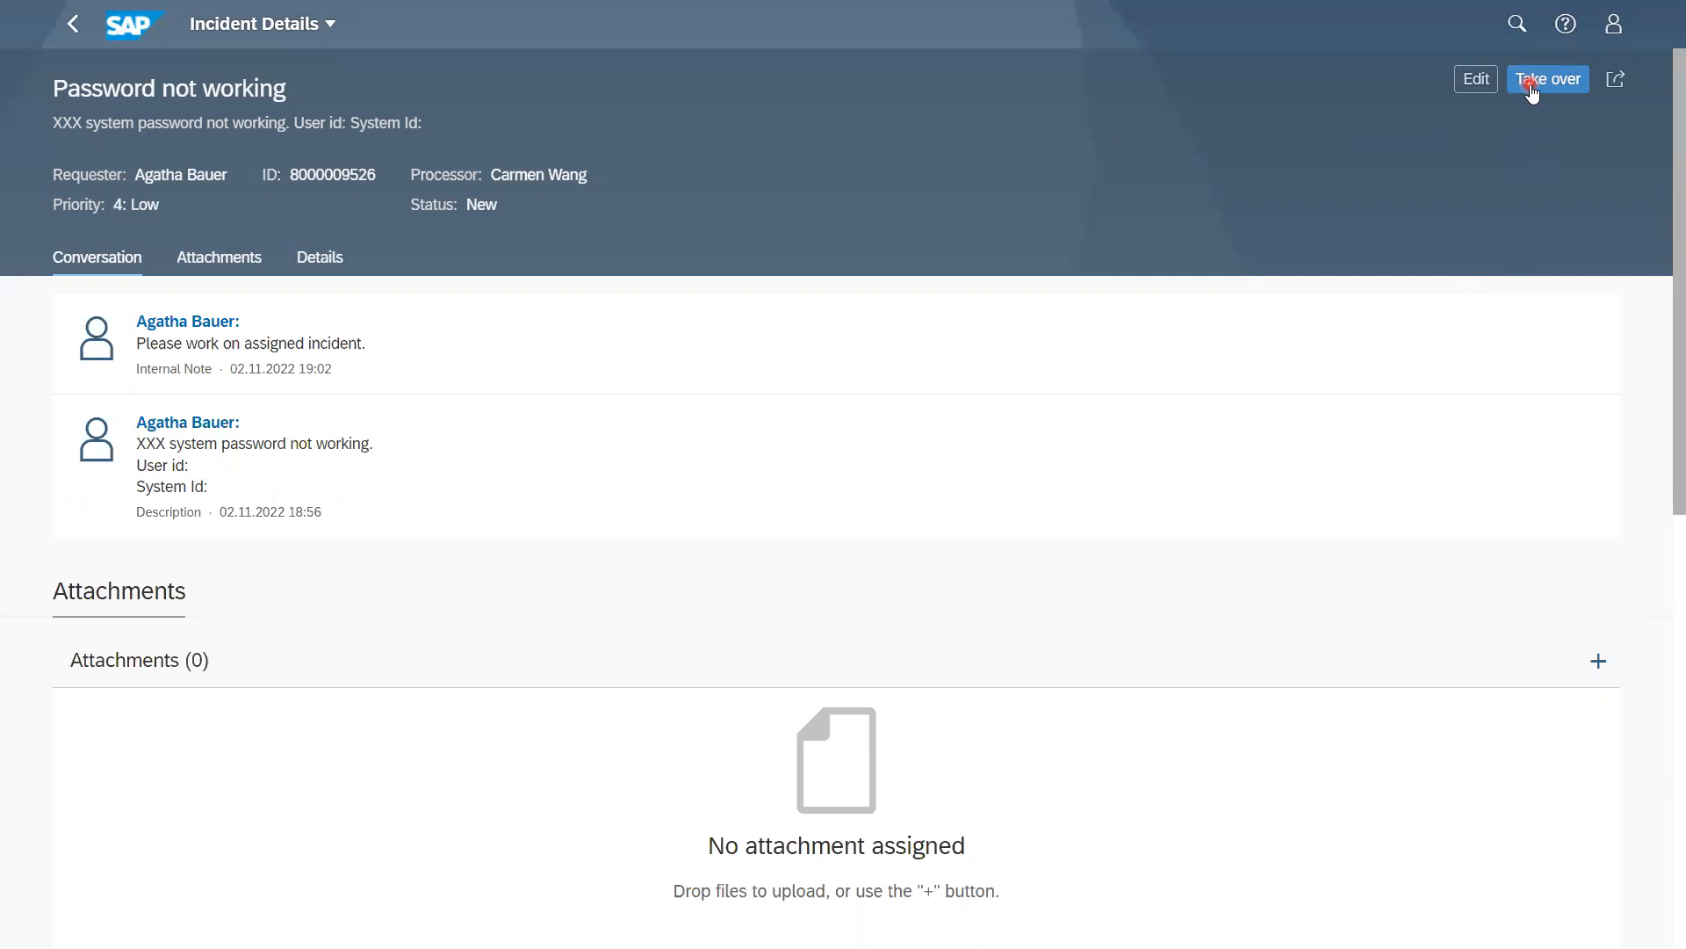
# Put the incident in edit mode, examine the reply types available to the processor, and cancel editing without entering a reply
pyautogui.click(1486, 92)
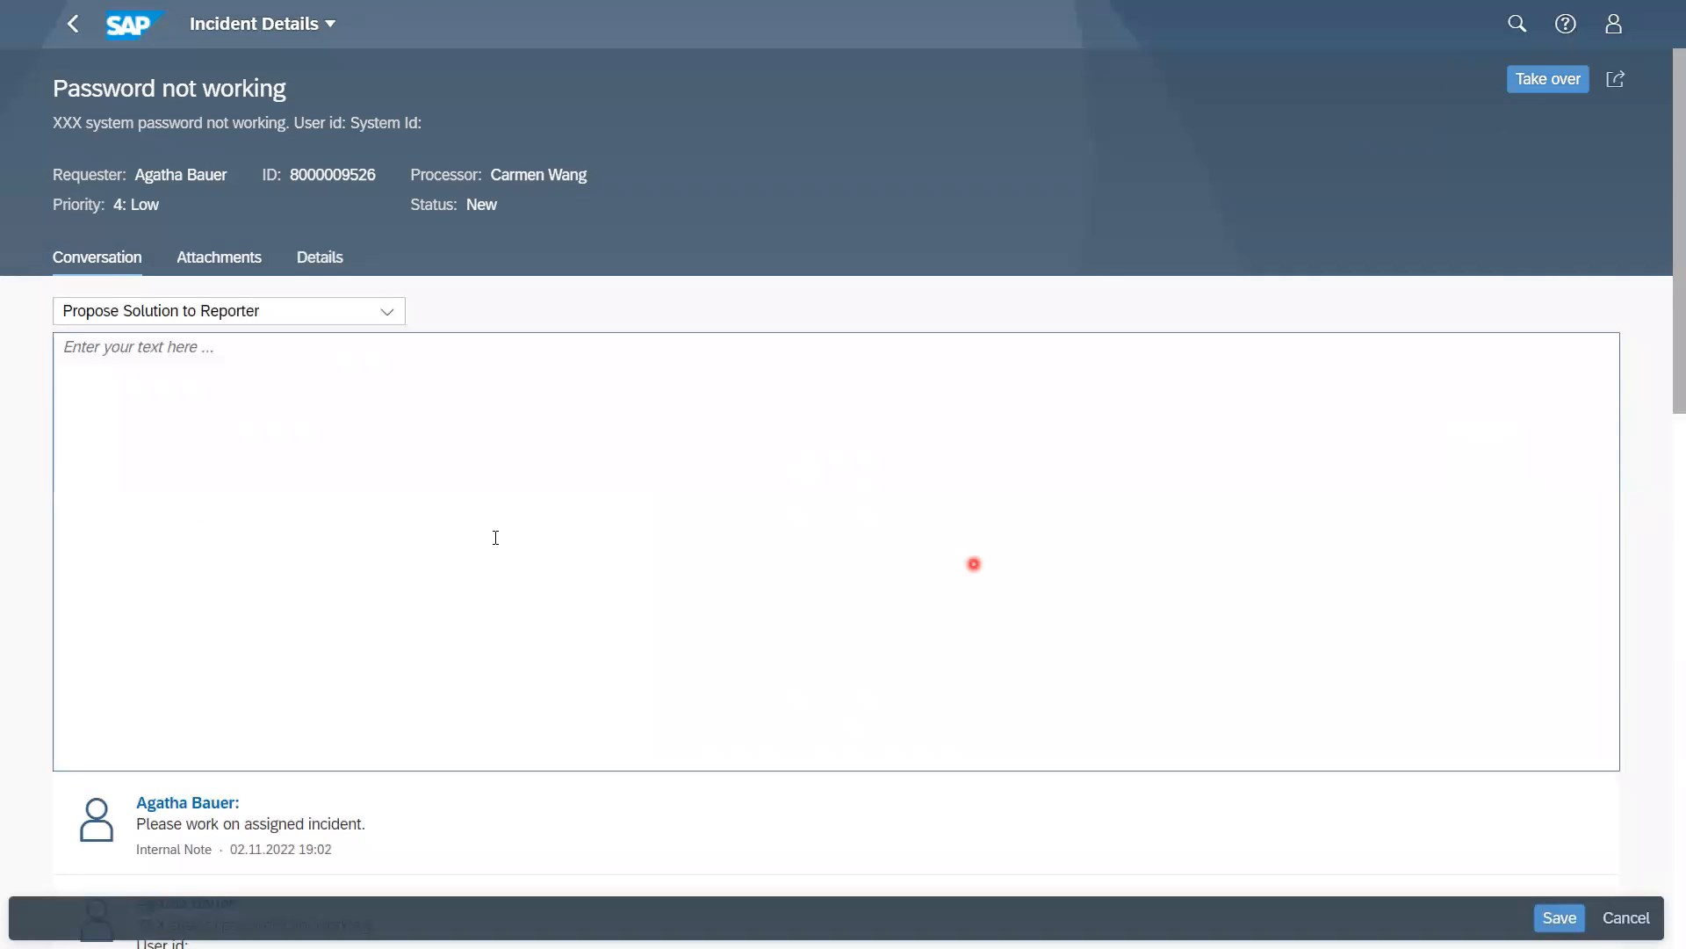
pyautogui.click(404, 502)
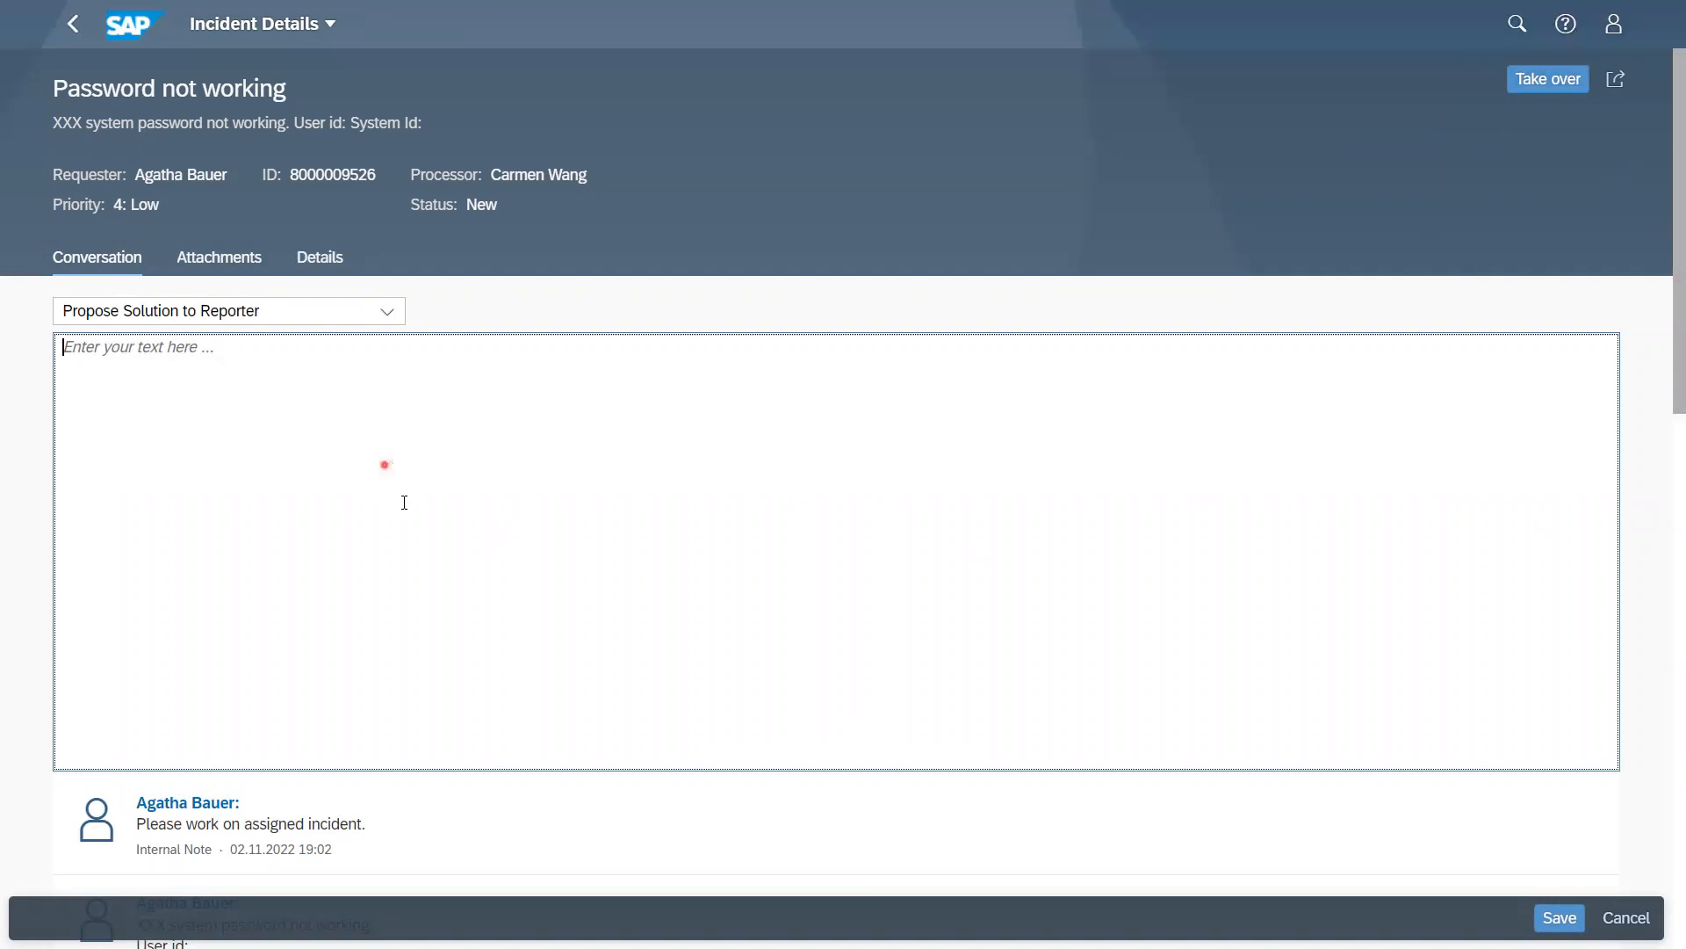
pyautogui.click(387, 312)
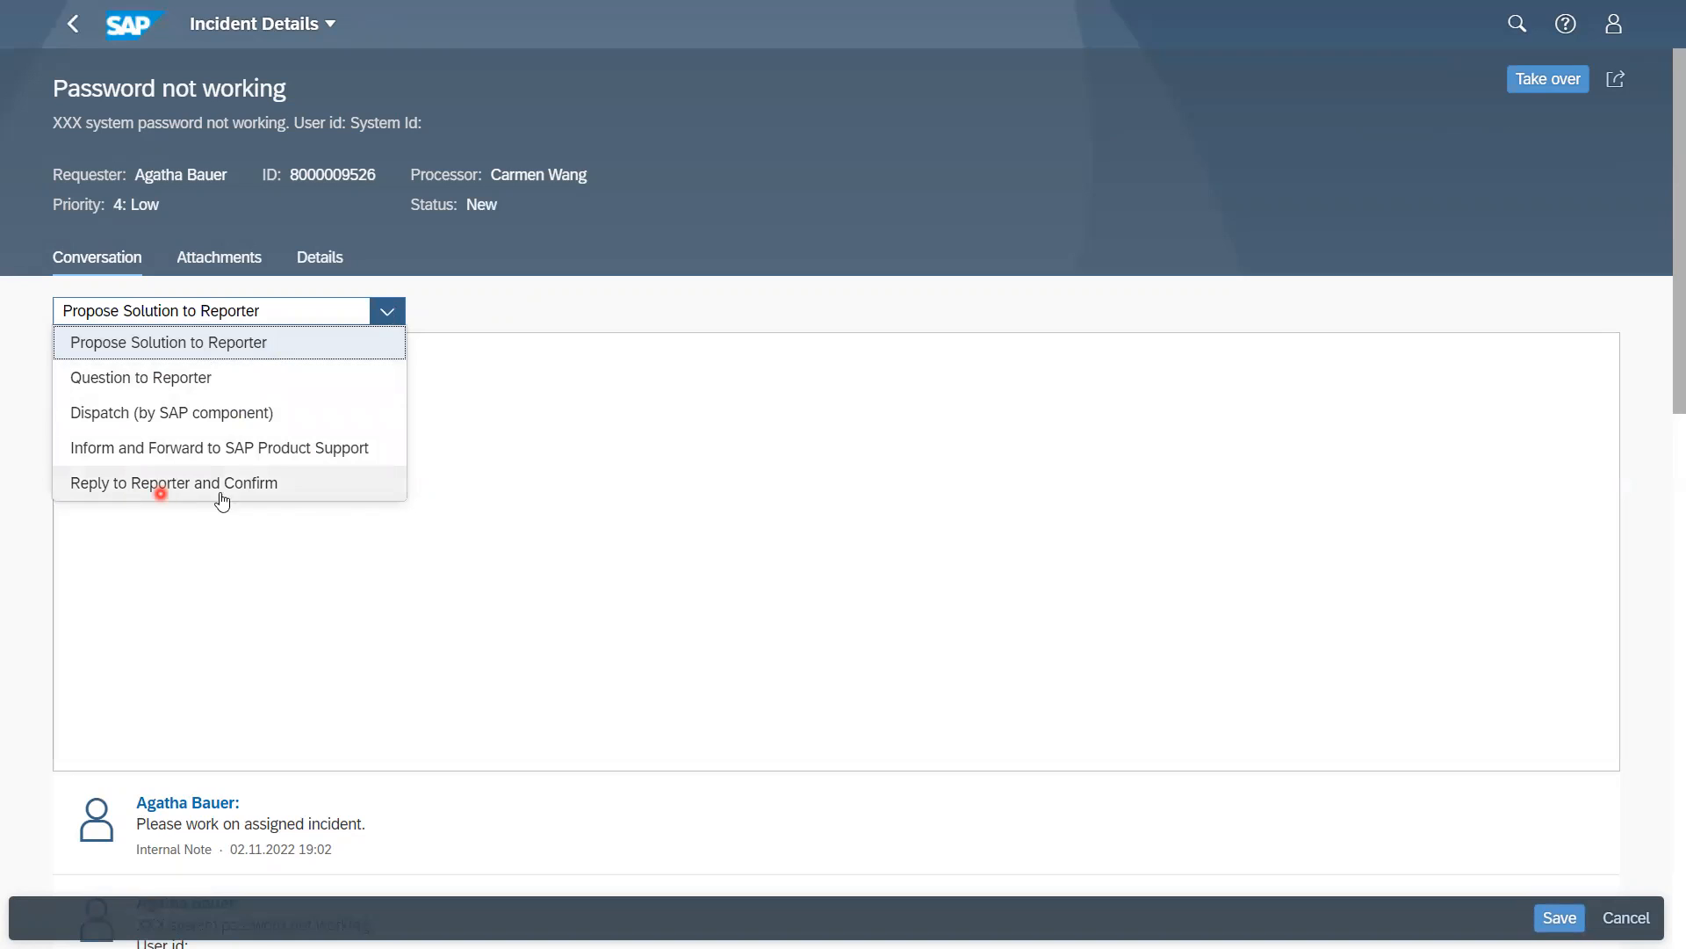
pyautogui.click(610, 545)
pyautogui.click(369, 312)
pyautogui.click(282, 602)
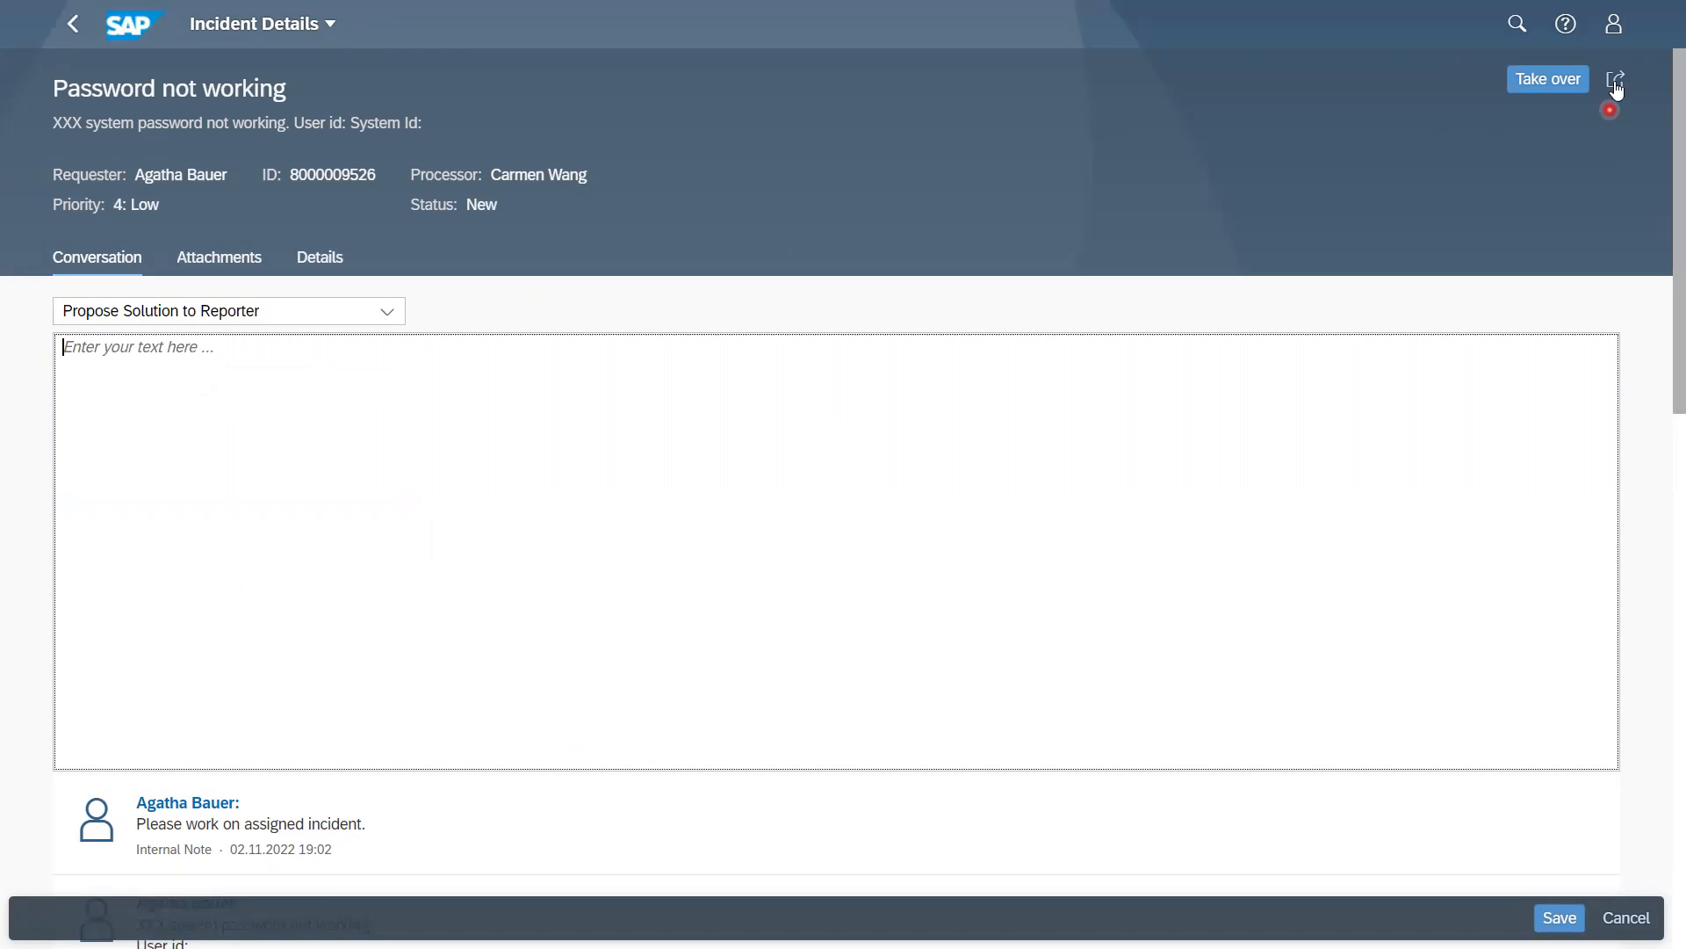
pyautogui.click(1627, 918)
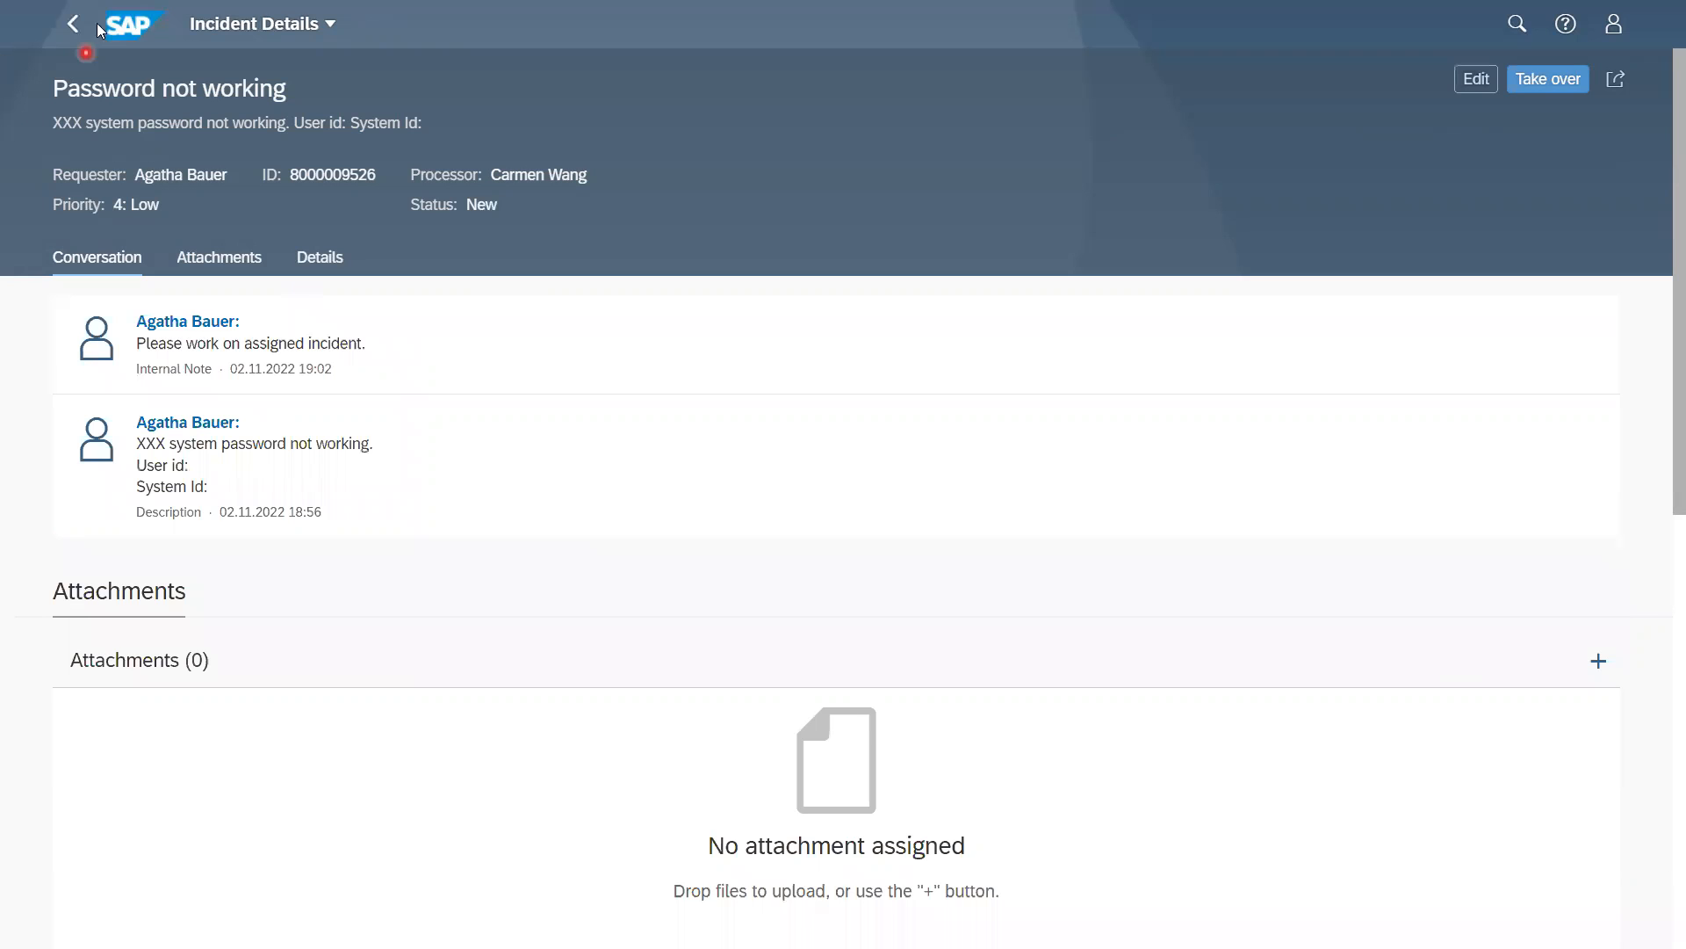
# Return to the launchpad, open the My Incidents app, and read through the conversation of the "_FJ Demo" incident
pyautogui.click(132, 24)
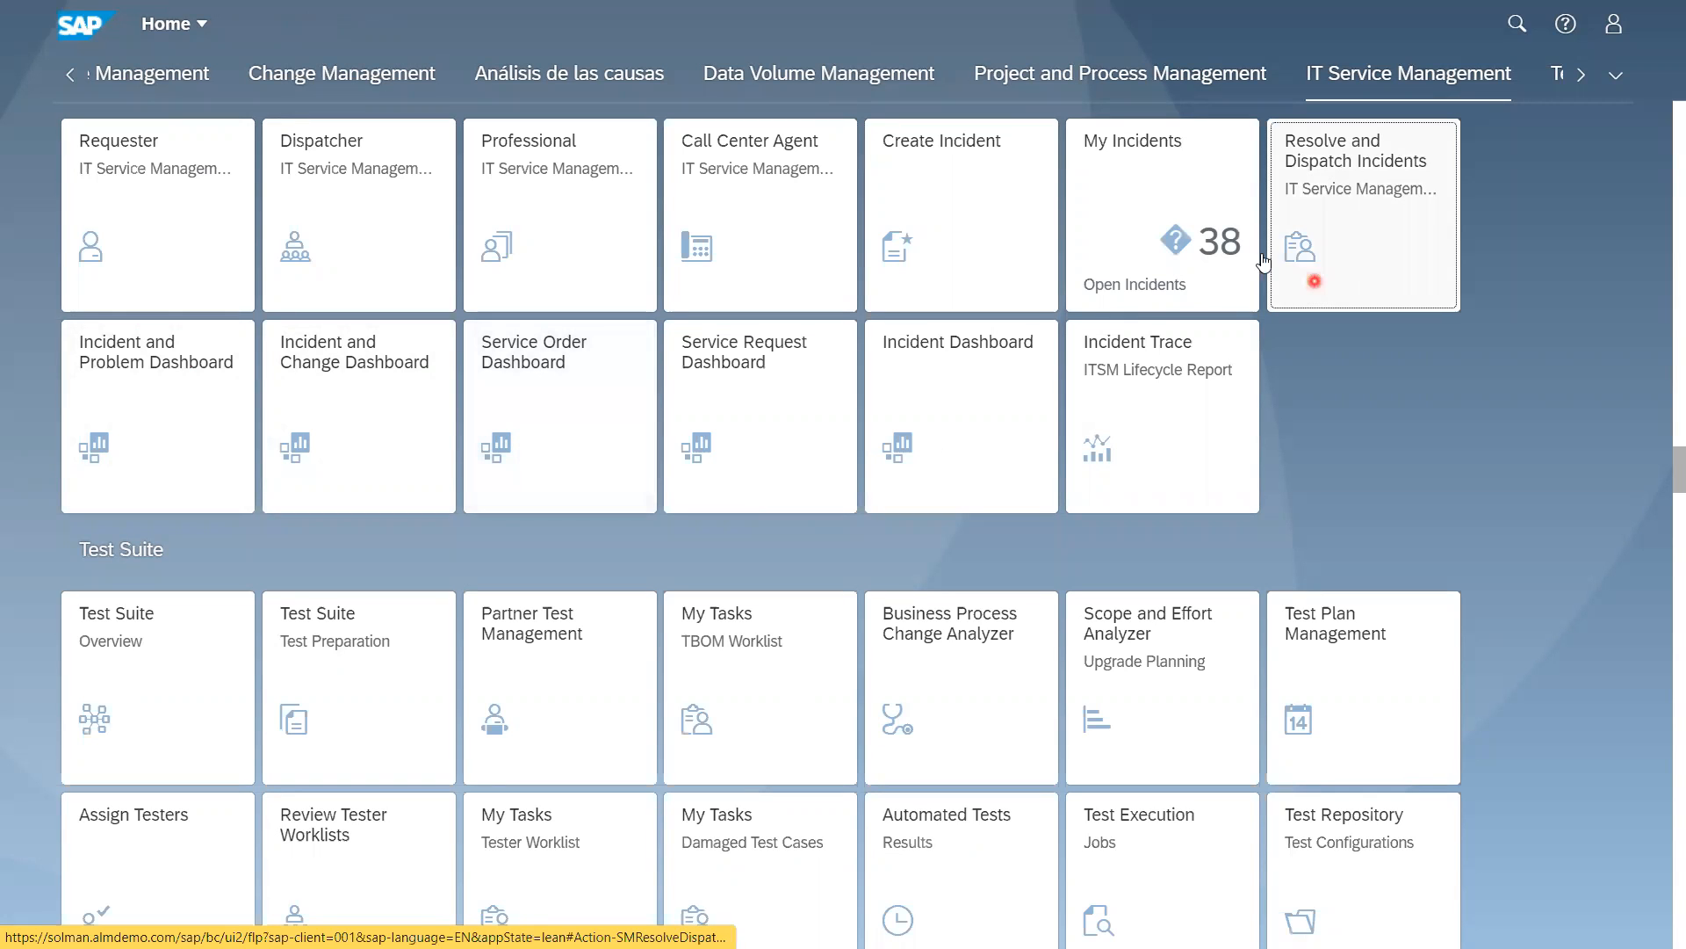
pyautogui.click(1170, 218)
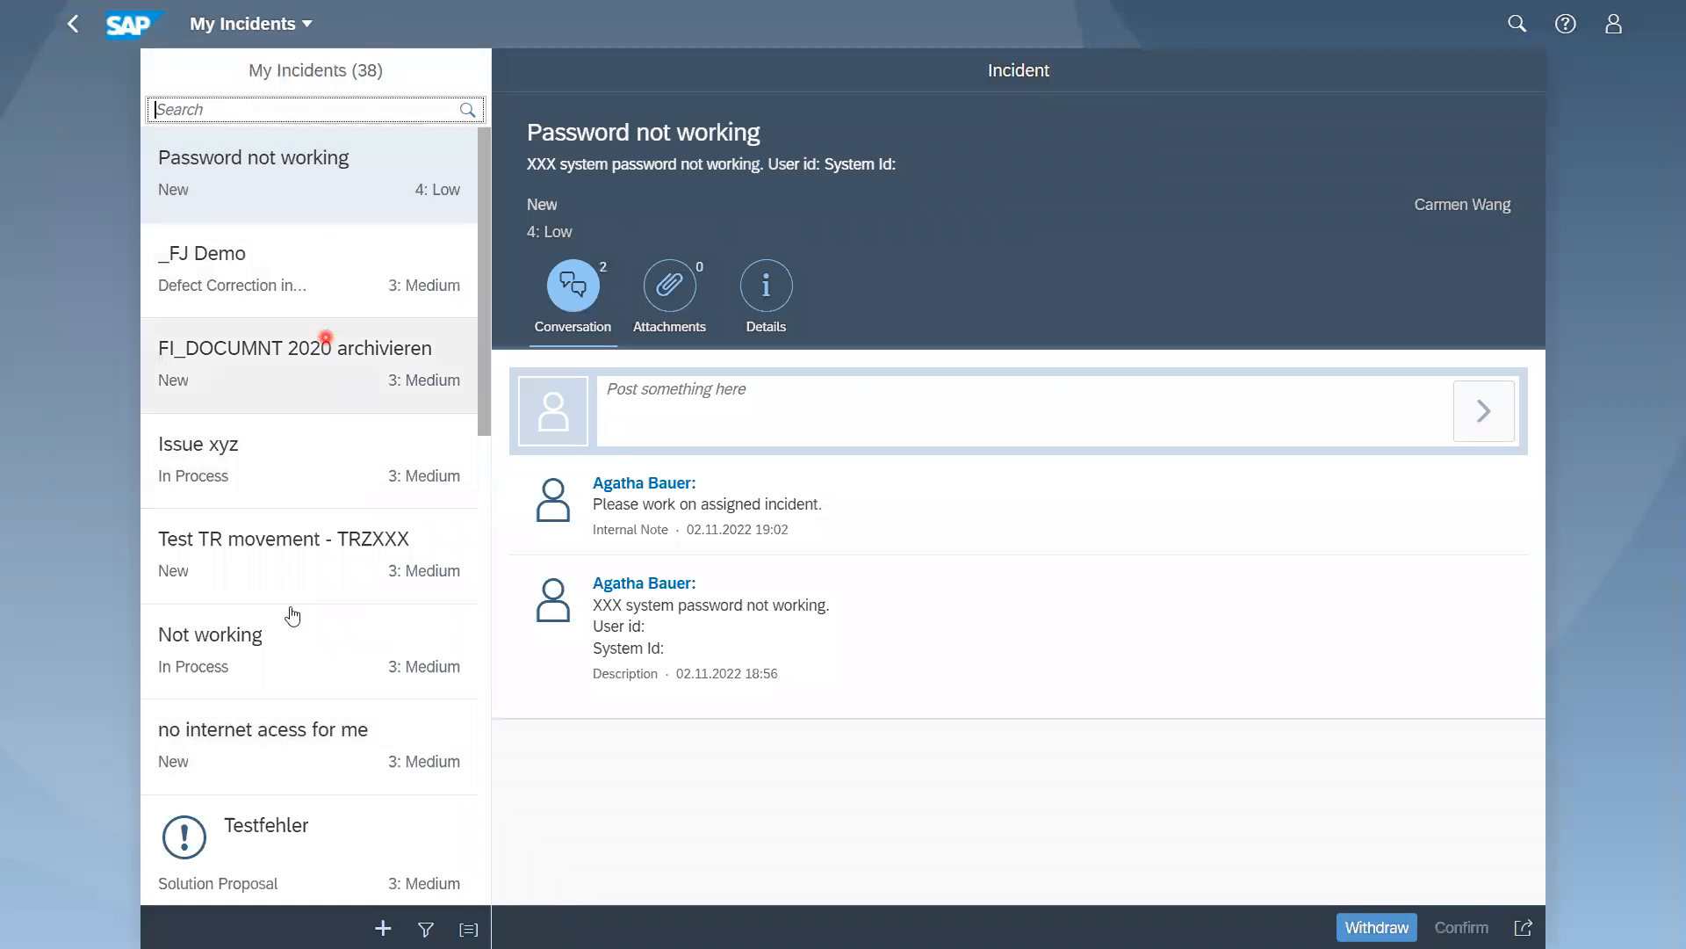
pyautogui.click(241, 264)
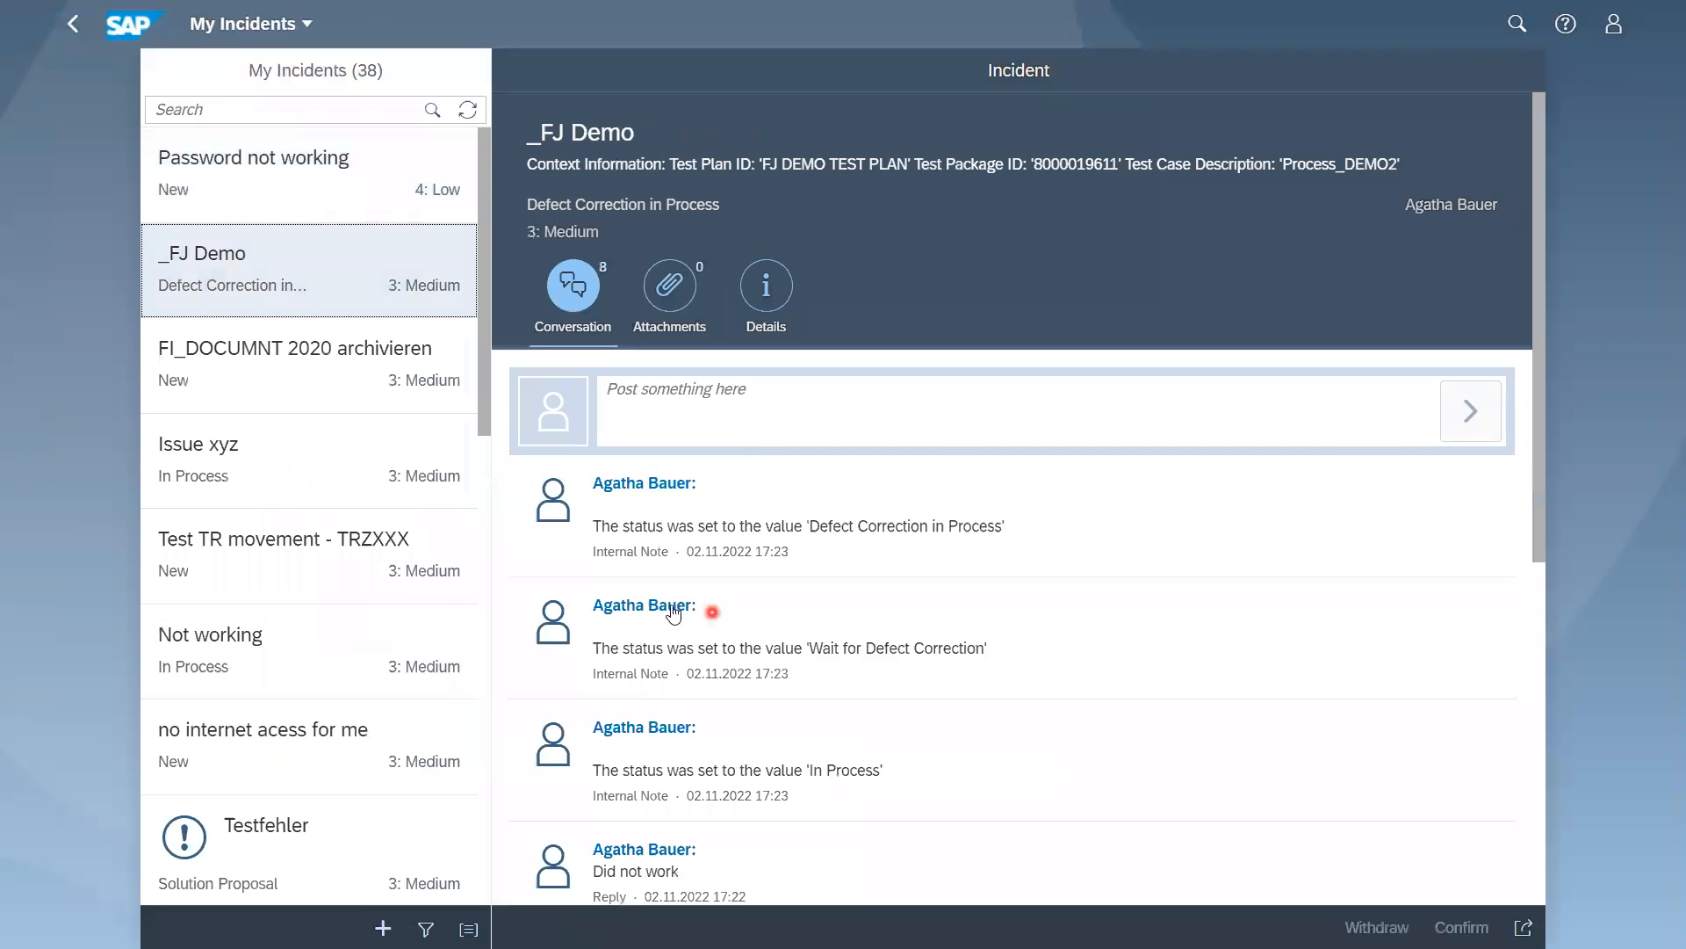
pyautogui.scroll(-7, 817, 744)
pyautogui.scroll(-5, 907, 579)
pyautogui.scroll(5, 907, 580)
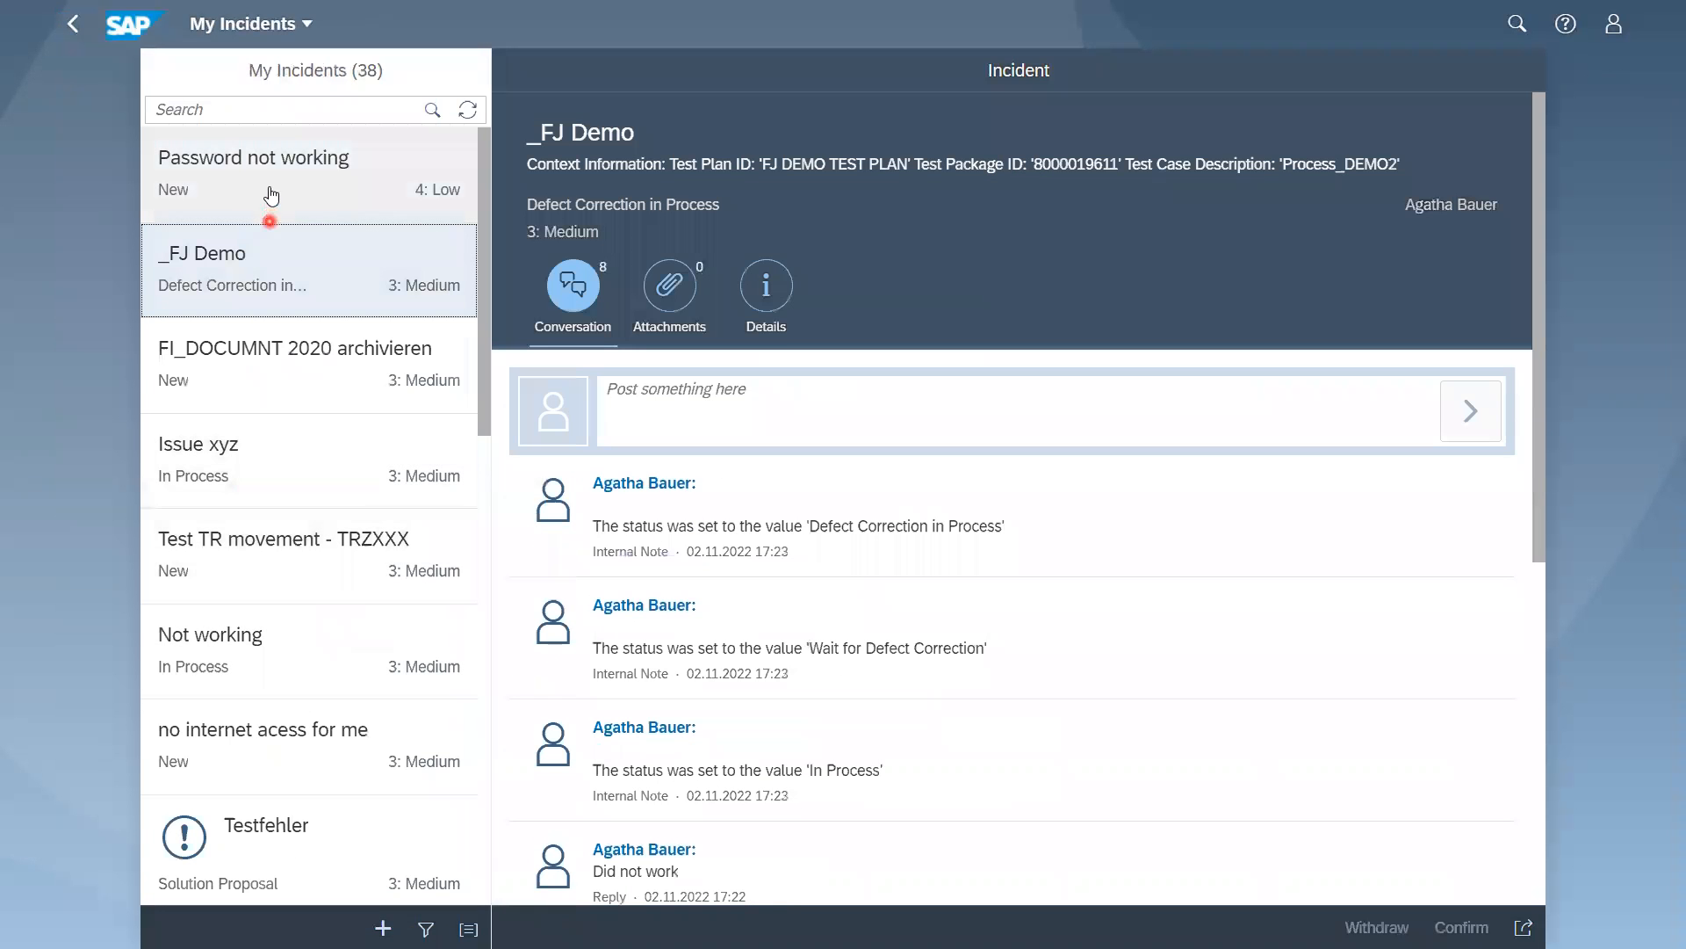
# Examine the "Password not working" incident's attachments, details and conversation in My Incidents, and look through the rest of the incident list
pyautogui.click(220, 198)
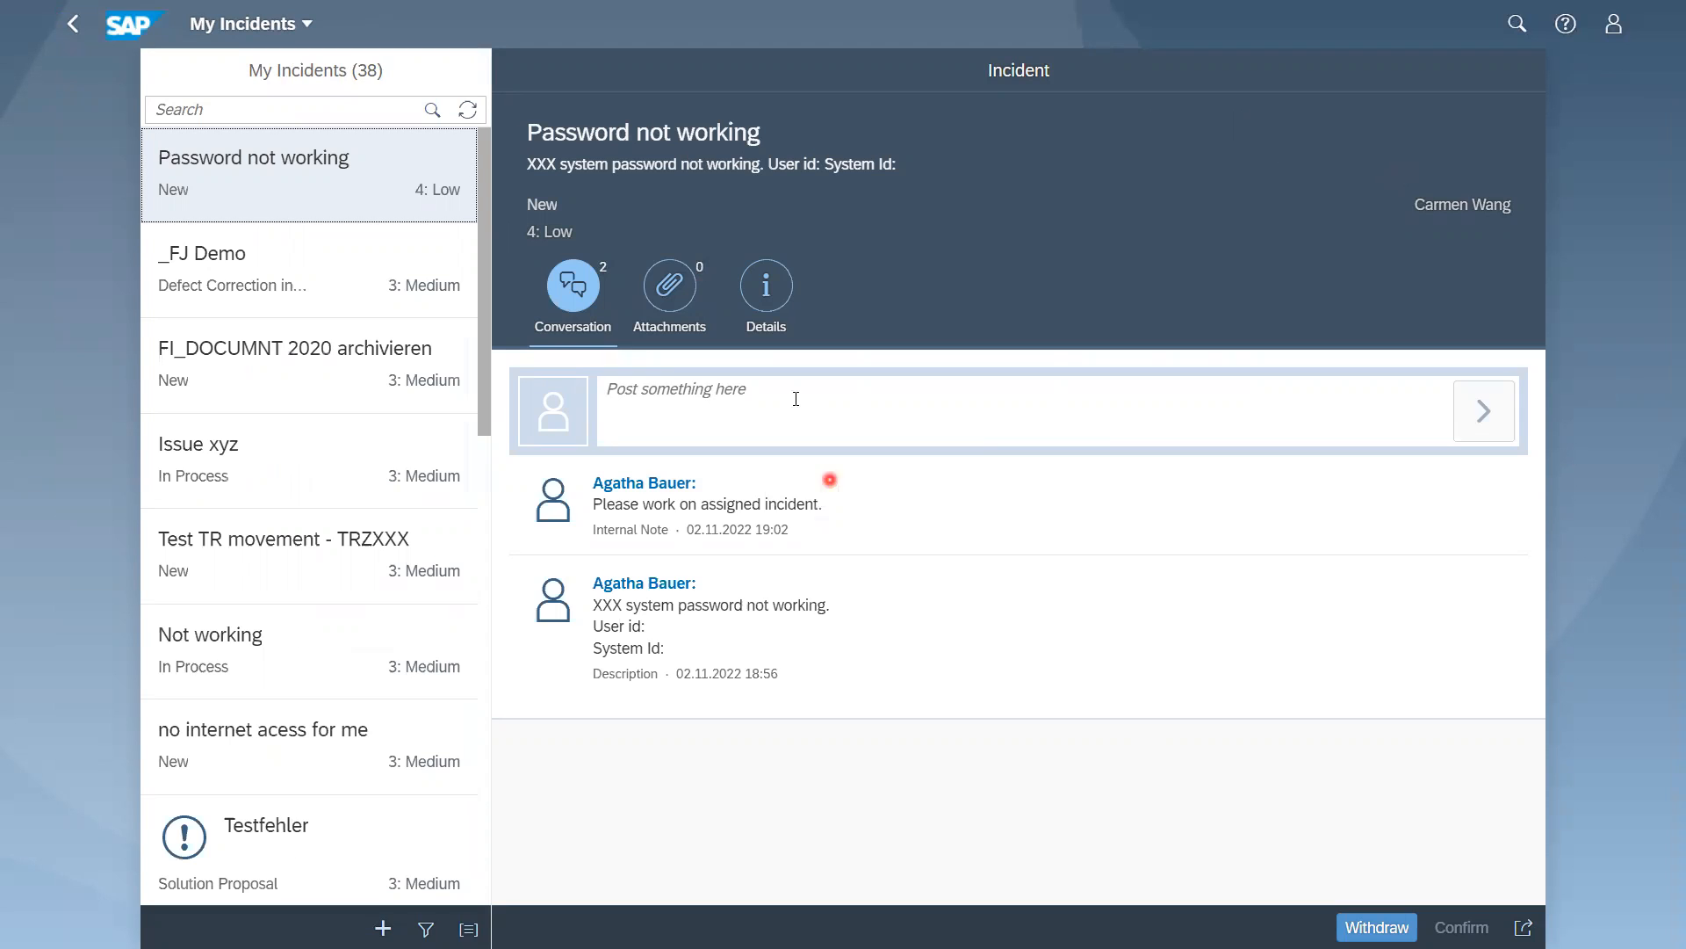
pyautogui.click(668, 292)
pyautogui.click(764, 290)
pyautogui.click(568, 309)
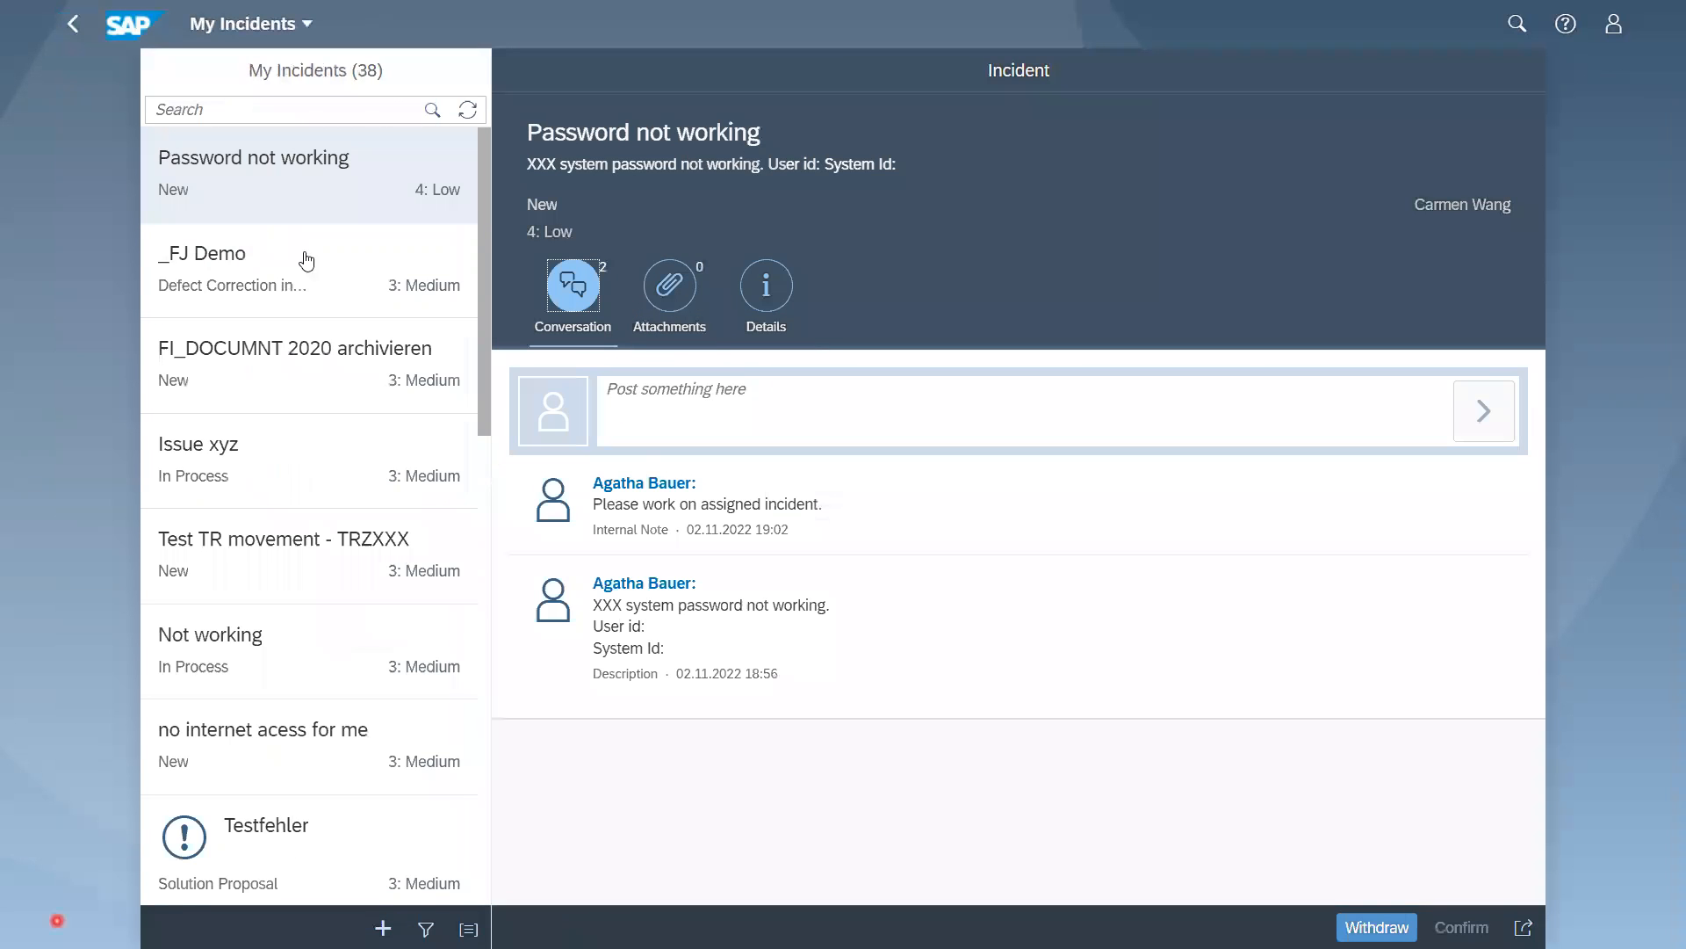
pyautogui.scroll(-15, 214, 348)
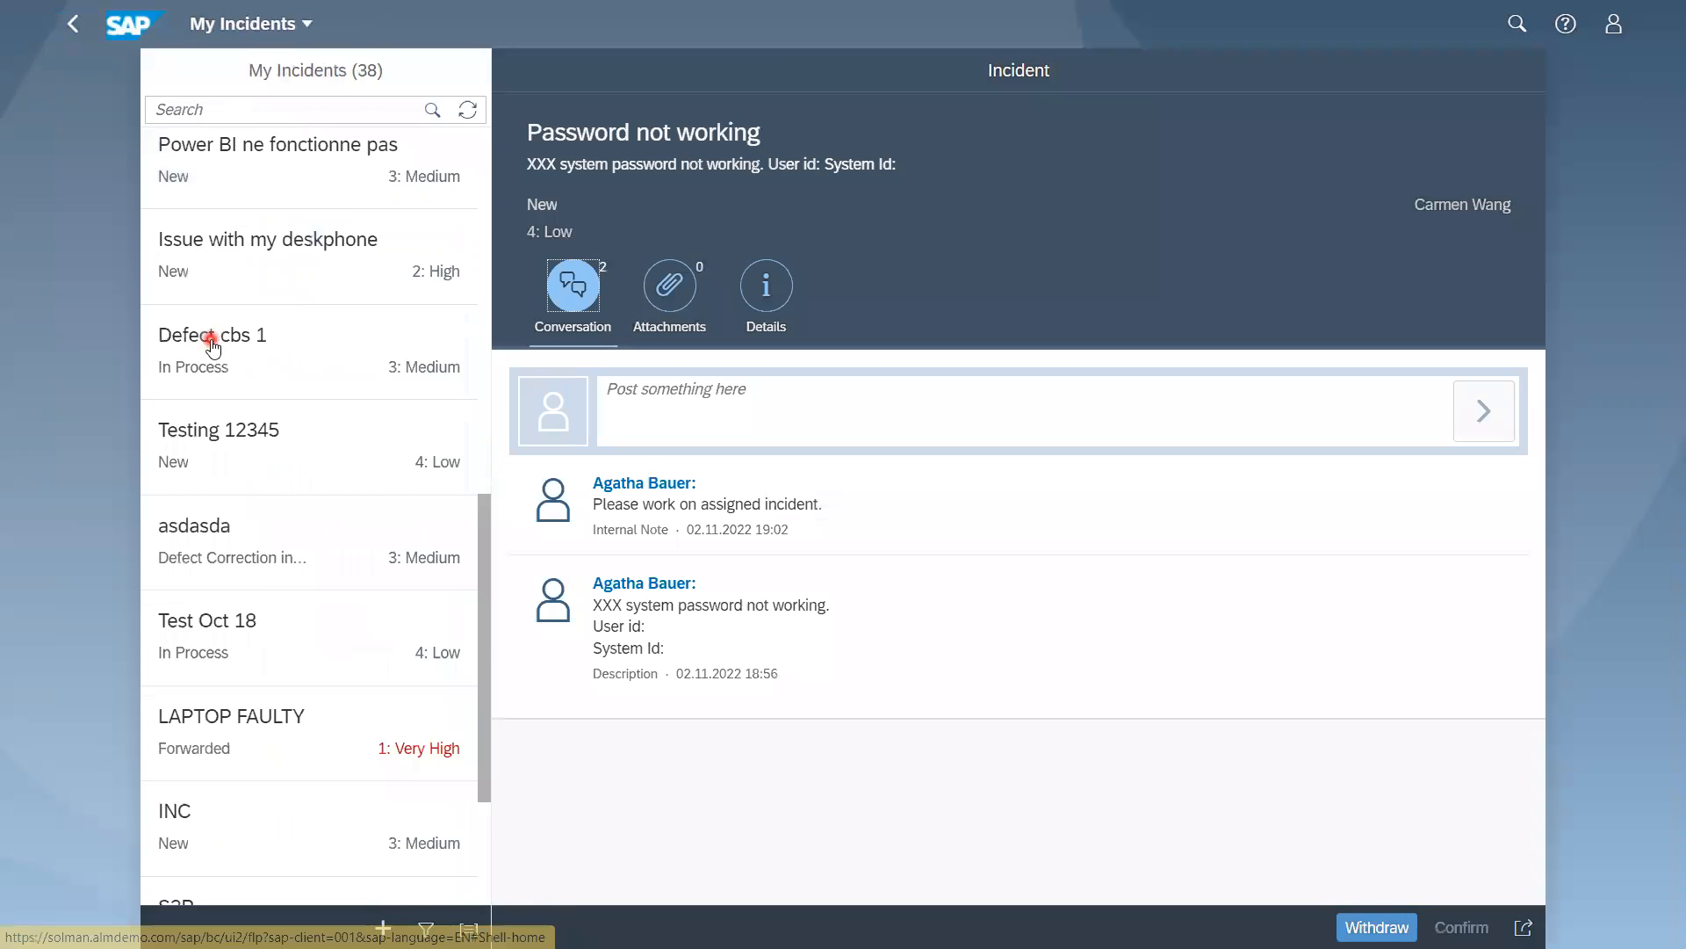